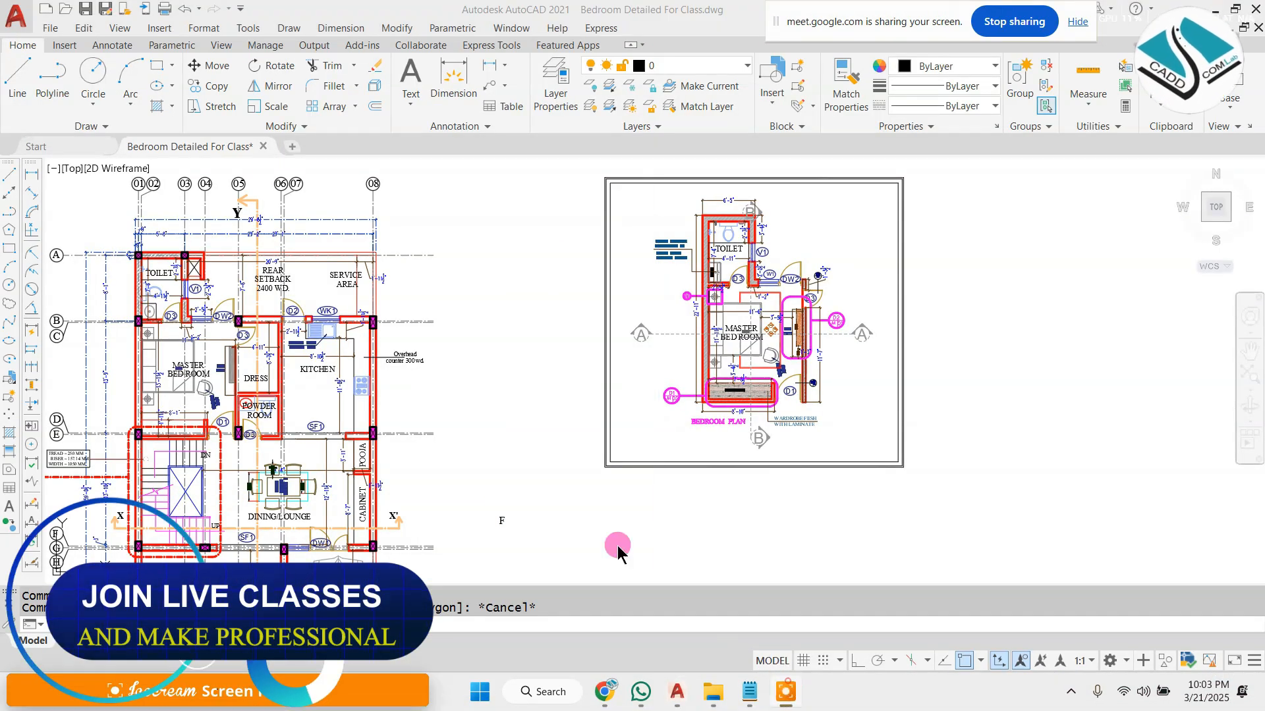
- Switch to Notepad, write the note "1-PLan---" in enlarged text and return to the AutoCAD drawing
scroll(797, 215, "down", 4)
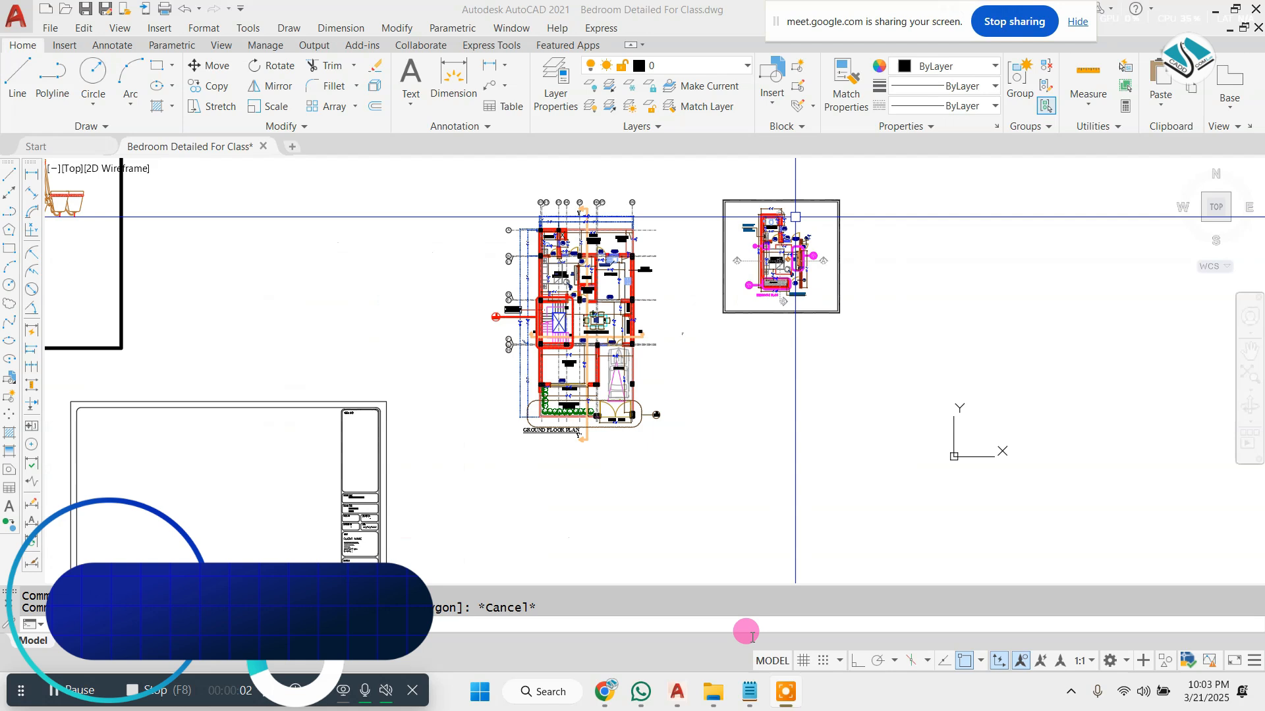
left_click(749, 693)
type("PLan")
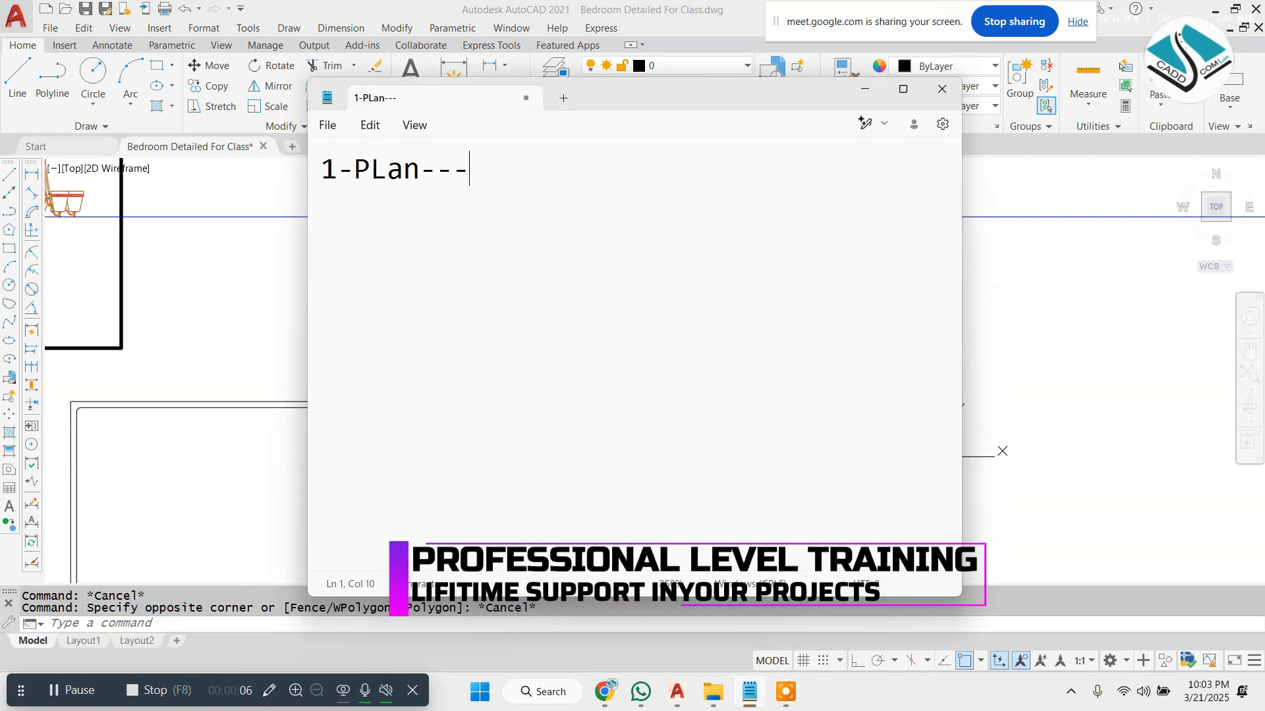
type("---")
scroll(456, 172, "up", 8, "ctrl")
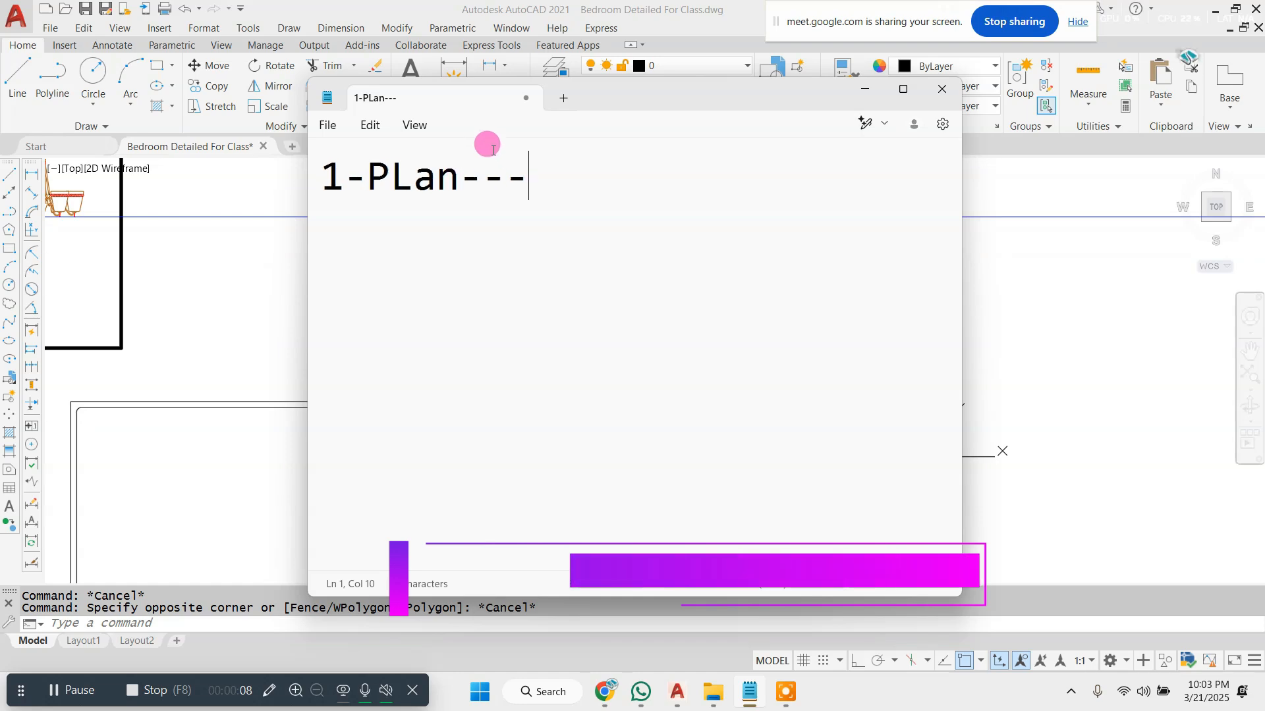
key("ctrl+a")
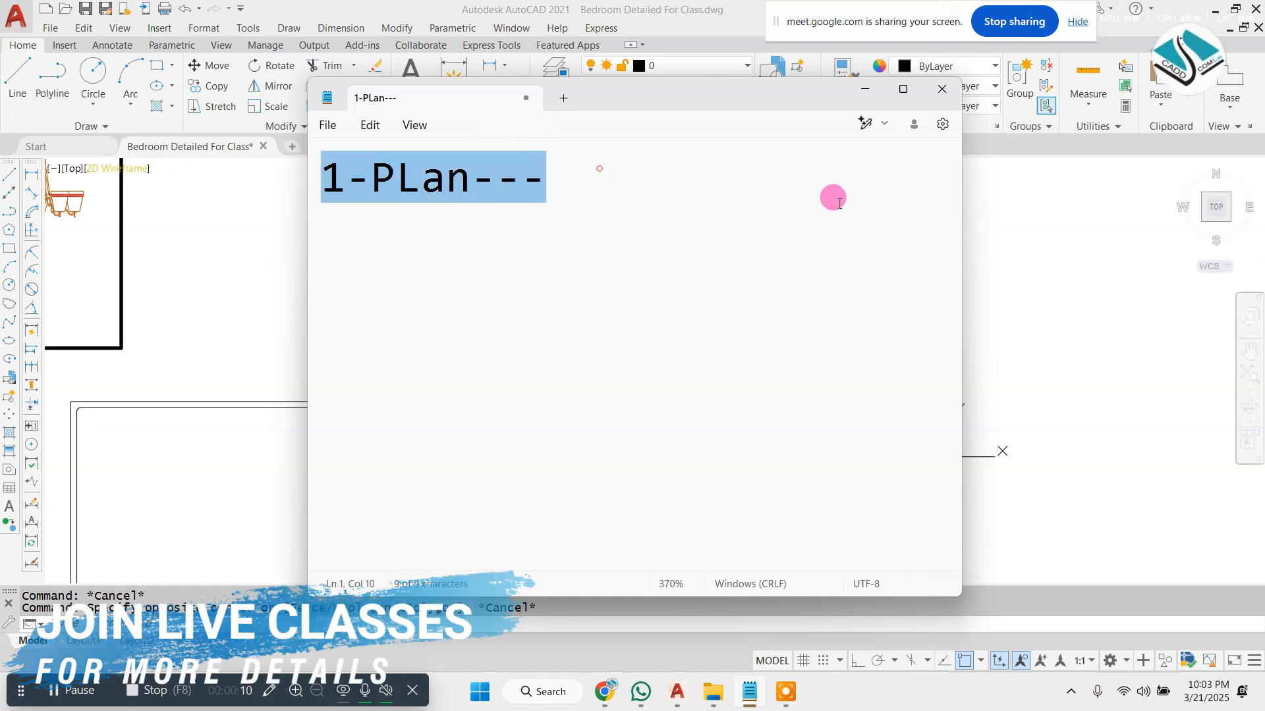
left_click(860, 90)
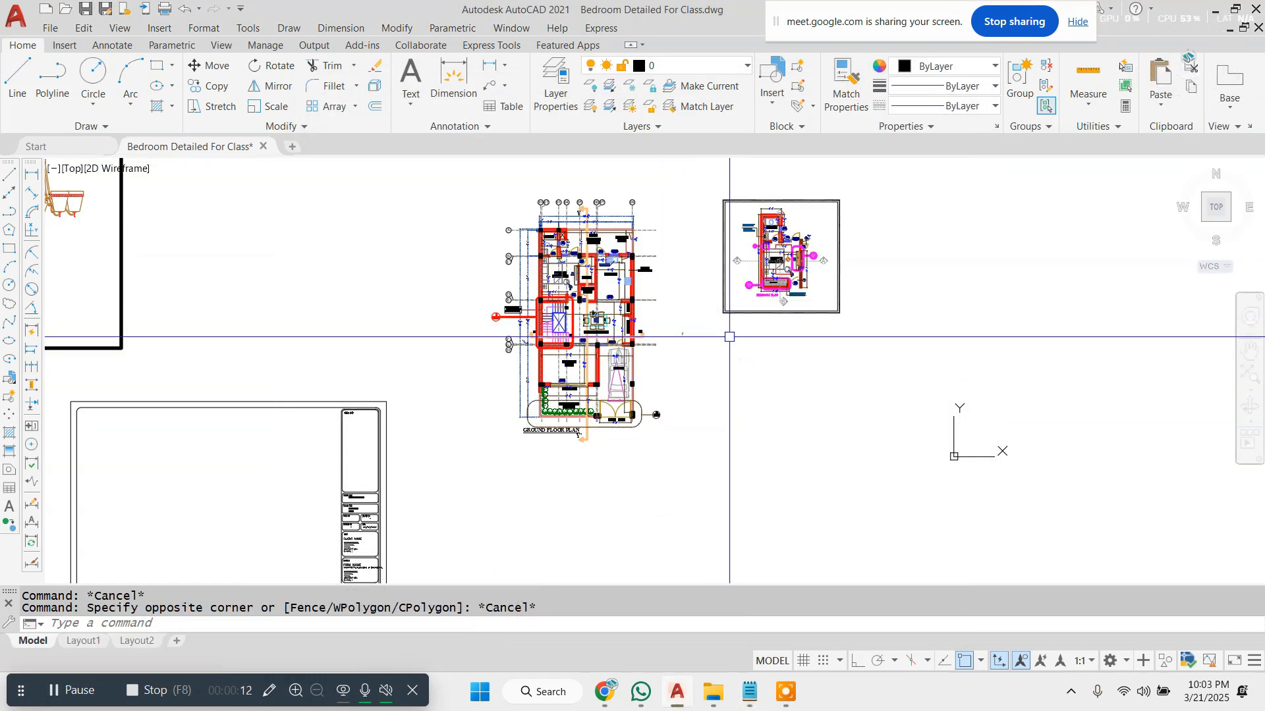
- Move the framed bedroom plan farther to the right of the ground floor plan
scroll(729, 336, "down", 3)
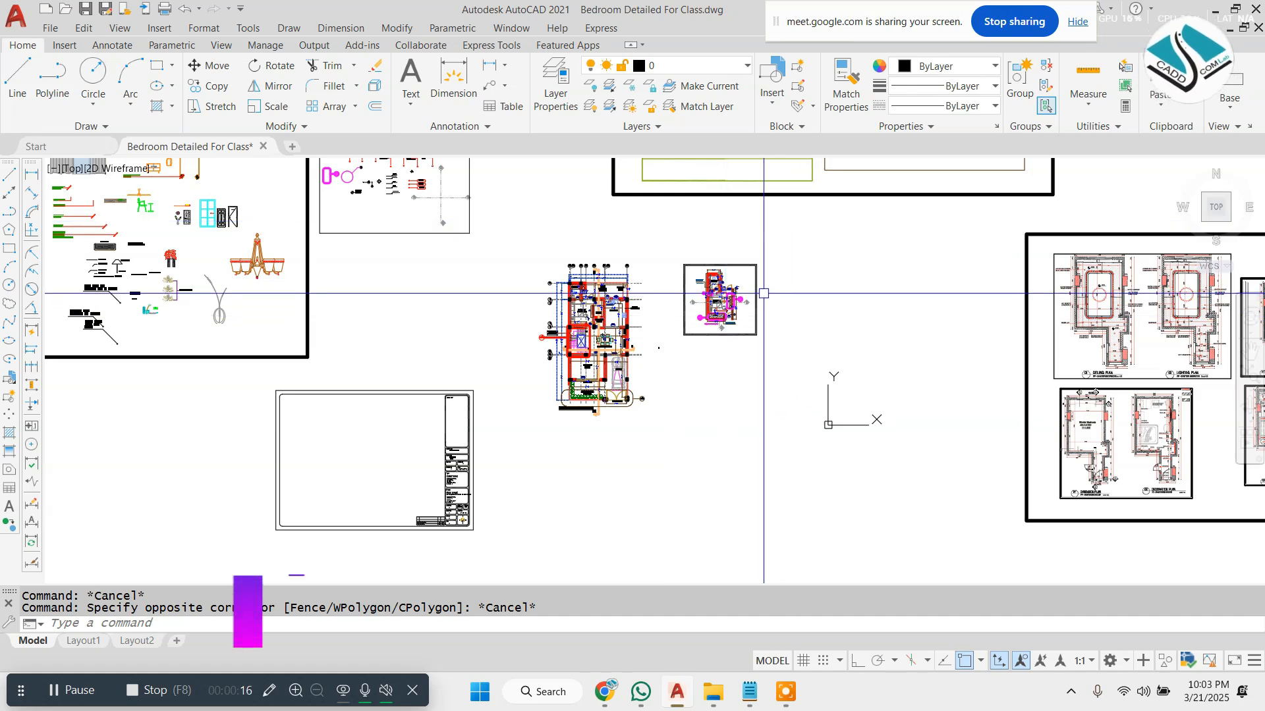
scroll(649, 305, "up", 2)
left_click(843, 208)
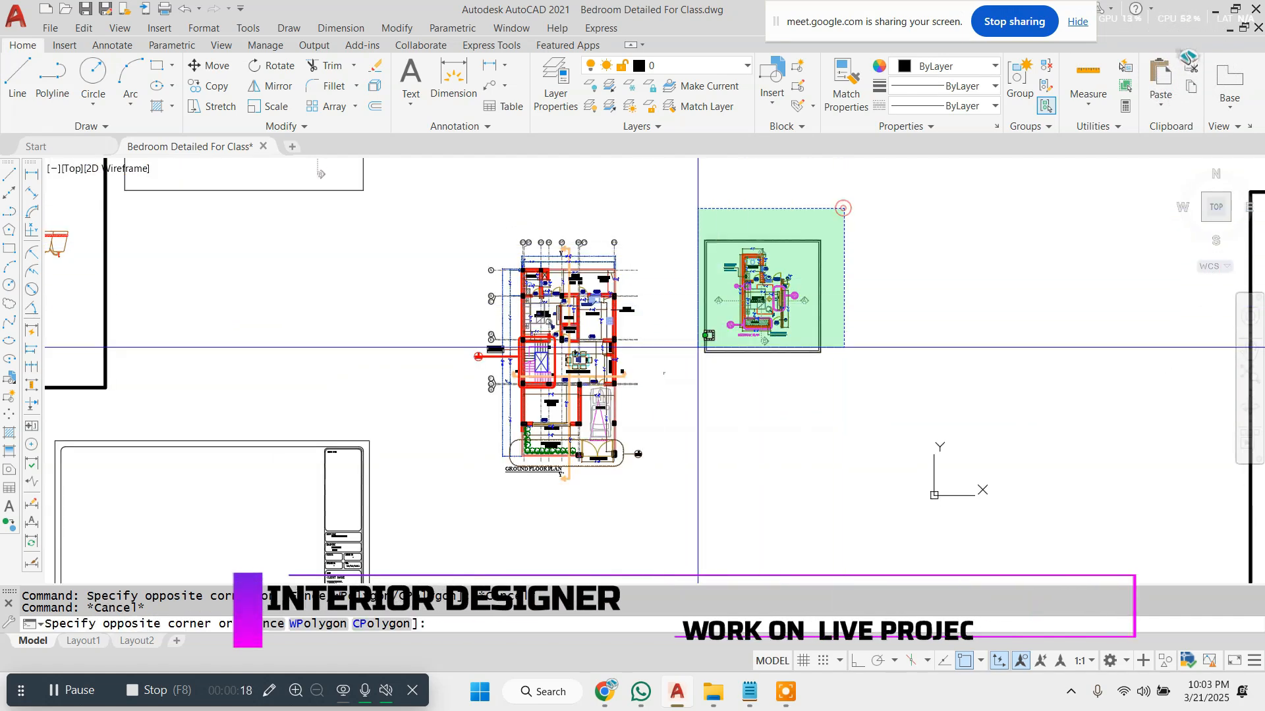
left_click(680, 373)
type("m")
key("space")
left_click(771, 318)
left_click(953, 324)
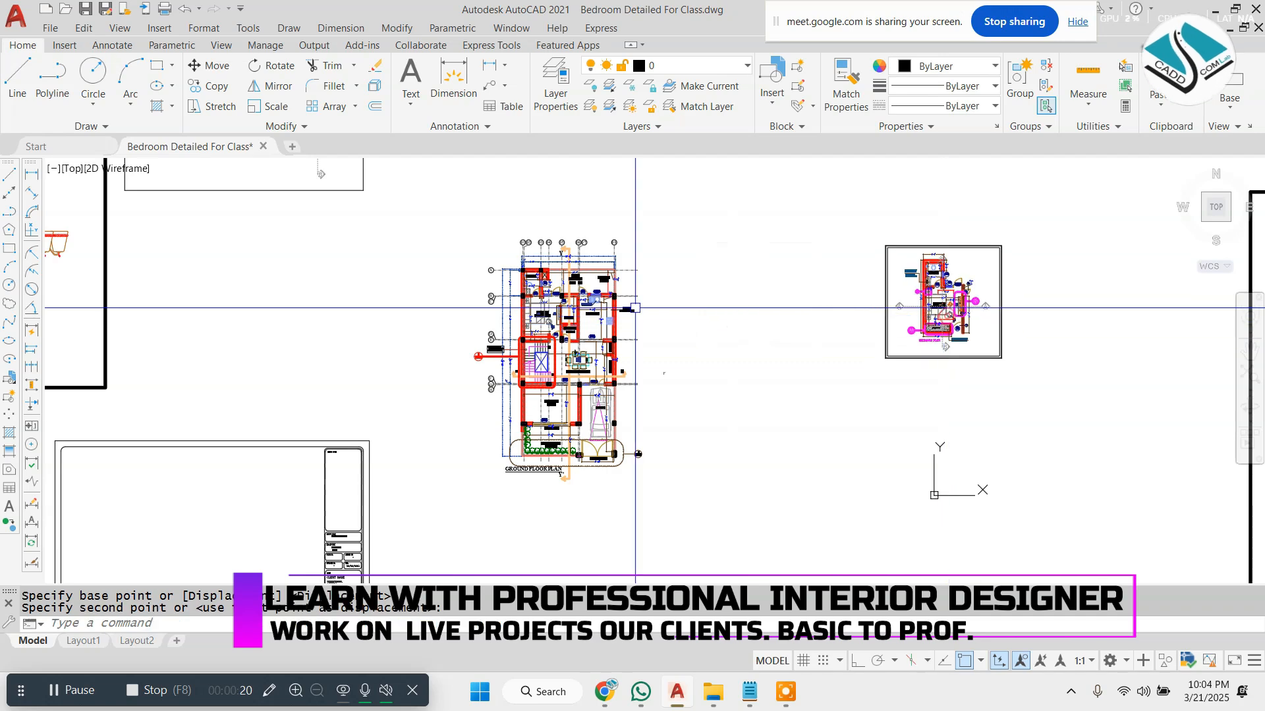
key("Escape")
key("Escape")
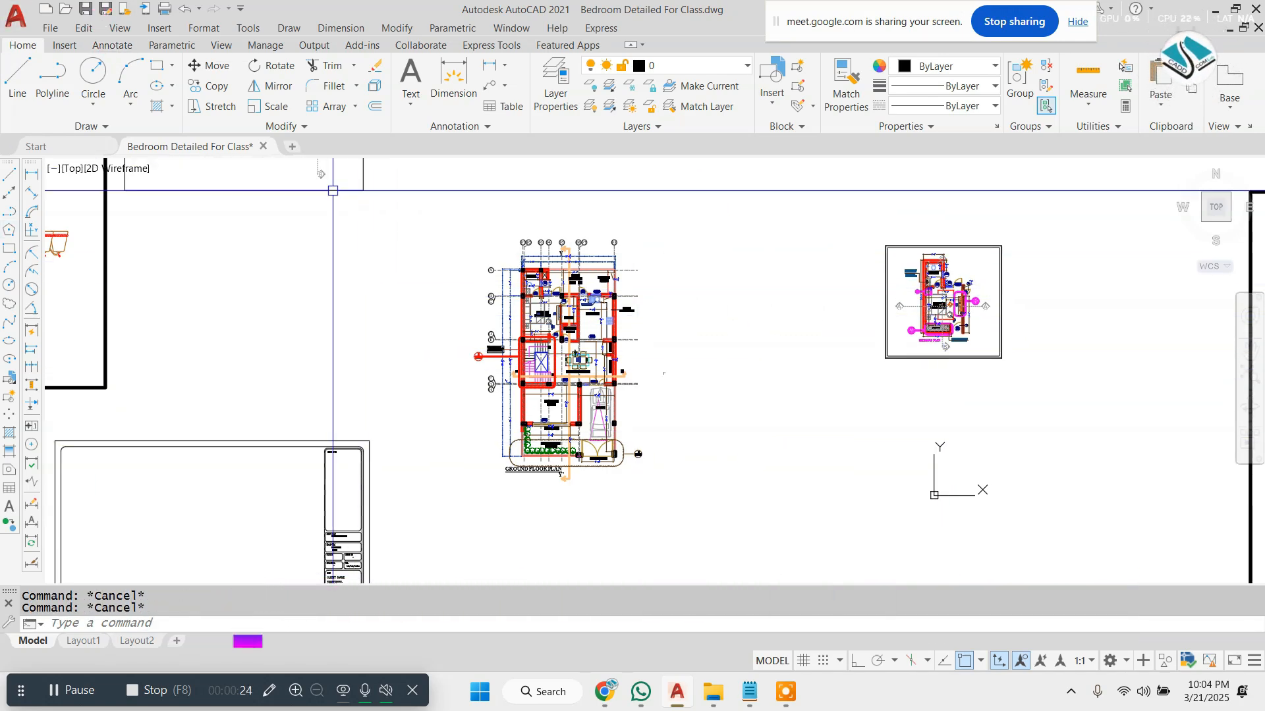
- Move the framed strip of three bedroom reference photos to just above the framed bedroom plan
scroll(525, 327, "up", 4)
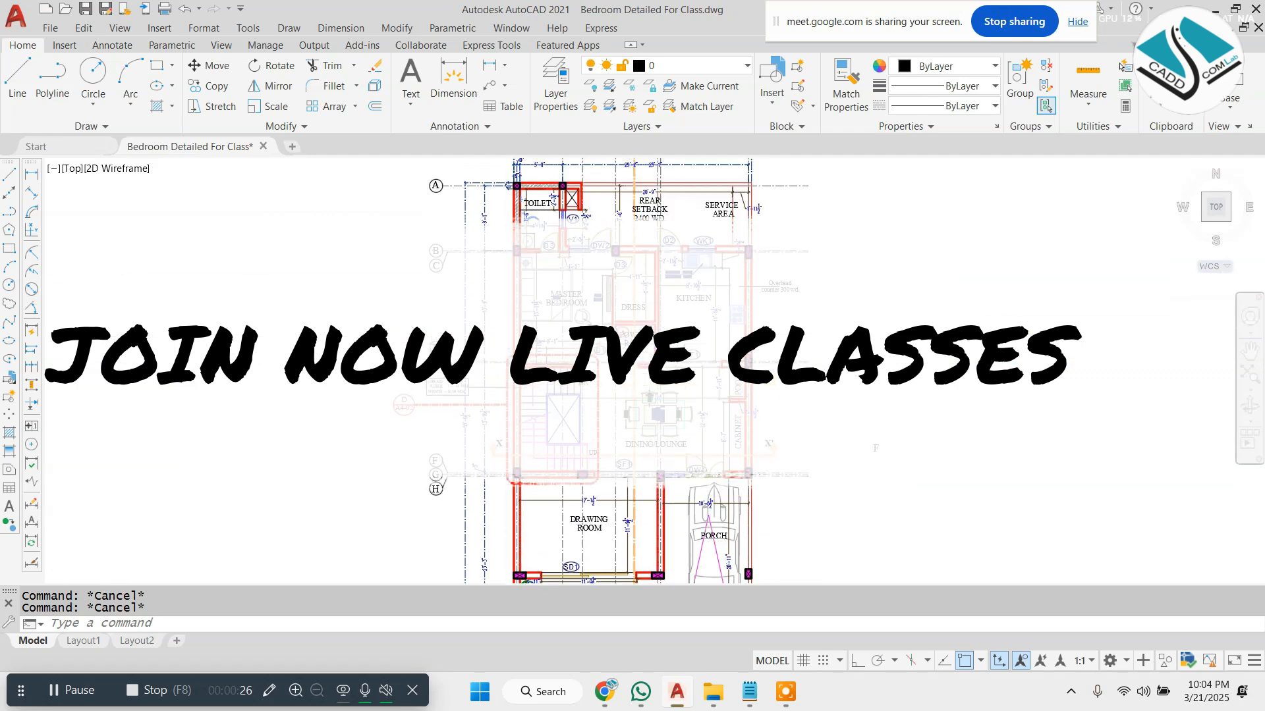
scroll(535, 309, "down", 8)
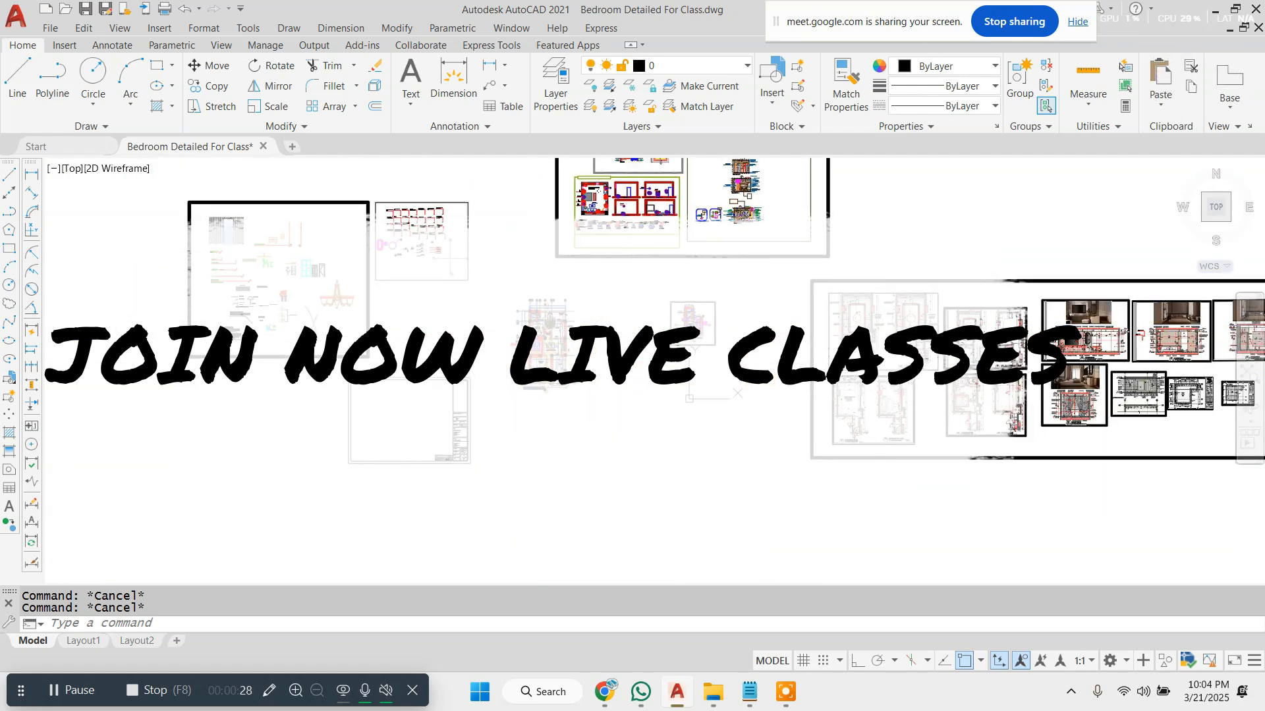
middle_click_drag(517, 172, 531, 299)
scroll(480, 206, "up", 2)
left_click(583, 202)
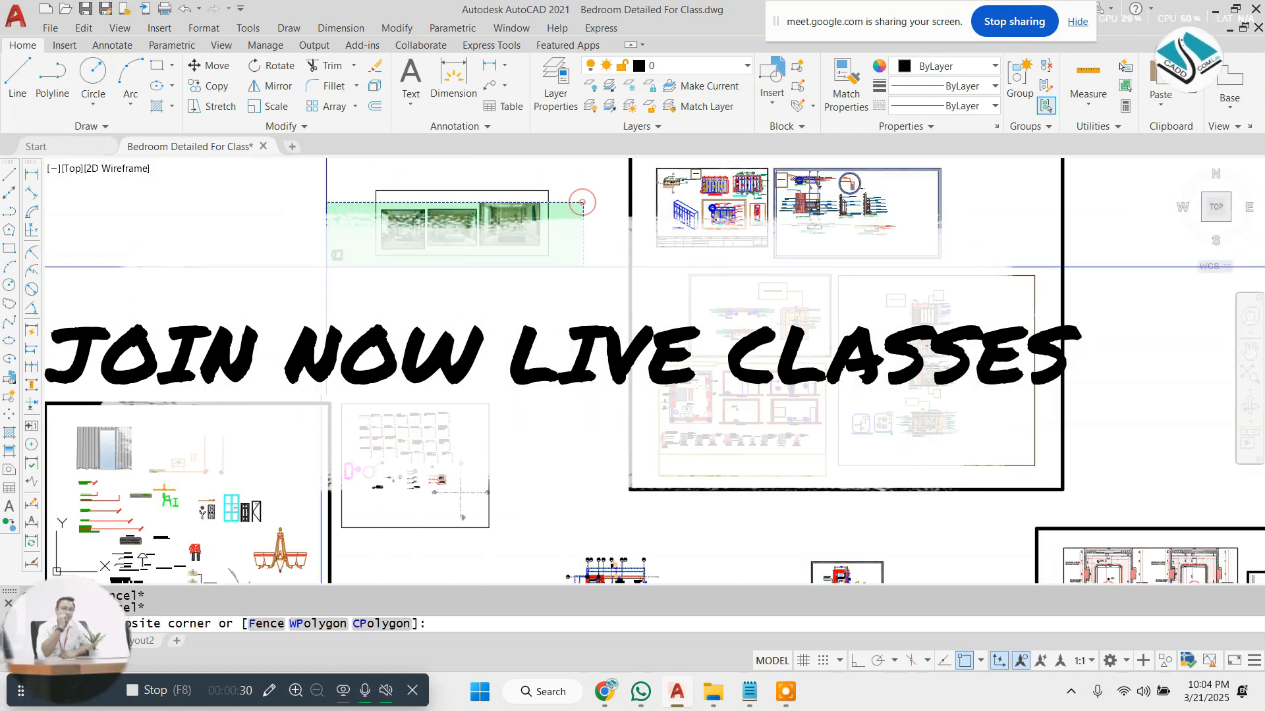
scroll(438, 222, "up", 6)
left_click(434, 250)
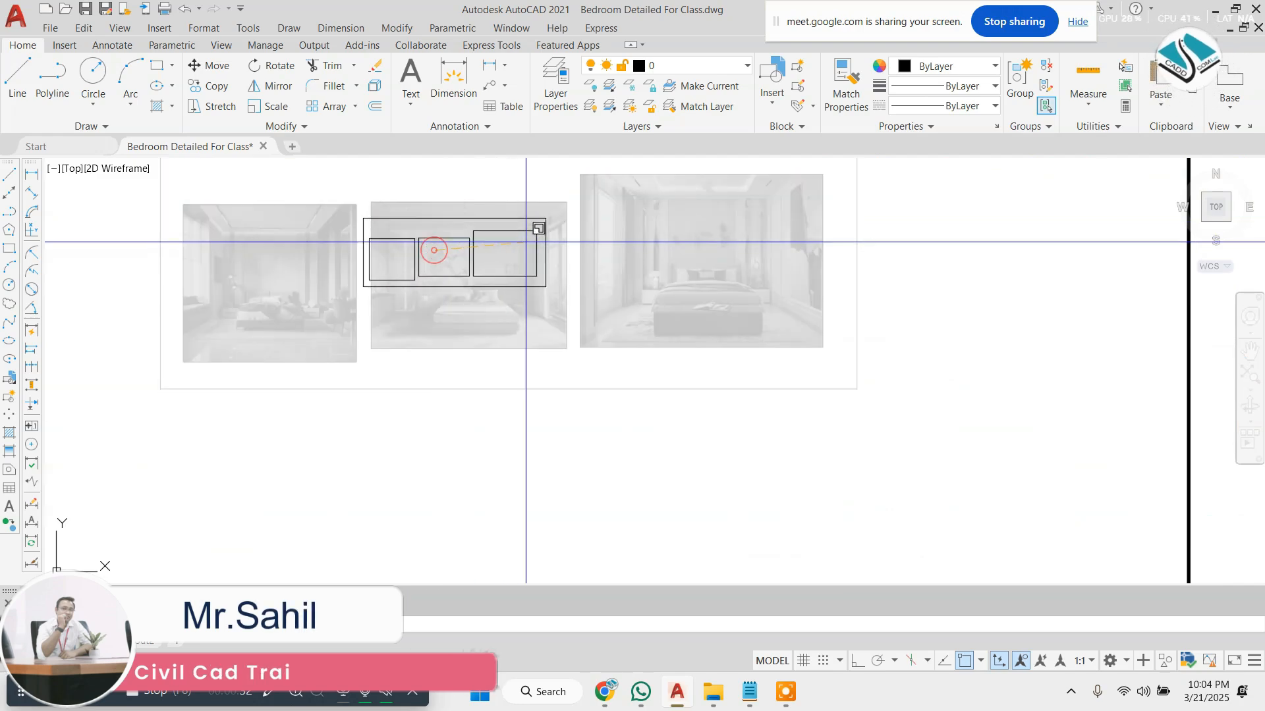
left_click(589, 243)
left_click(686, 215)
left_click(189, 308)
type("m")
key("Return")
left_click(417, 251)
scroll(475, 293, "down", 4)
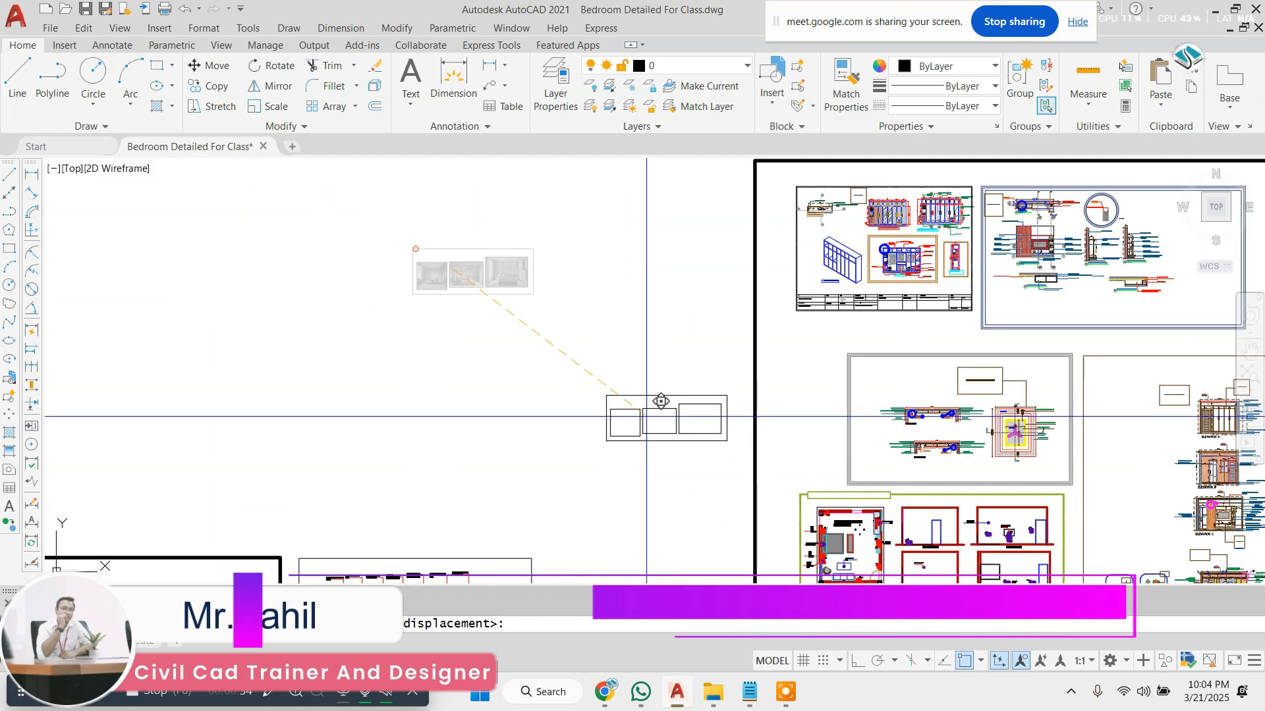
middle_click_drag(685, 507, 502, 214)
middle_click_drag(560, 474, 551, 251)
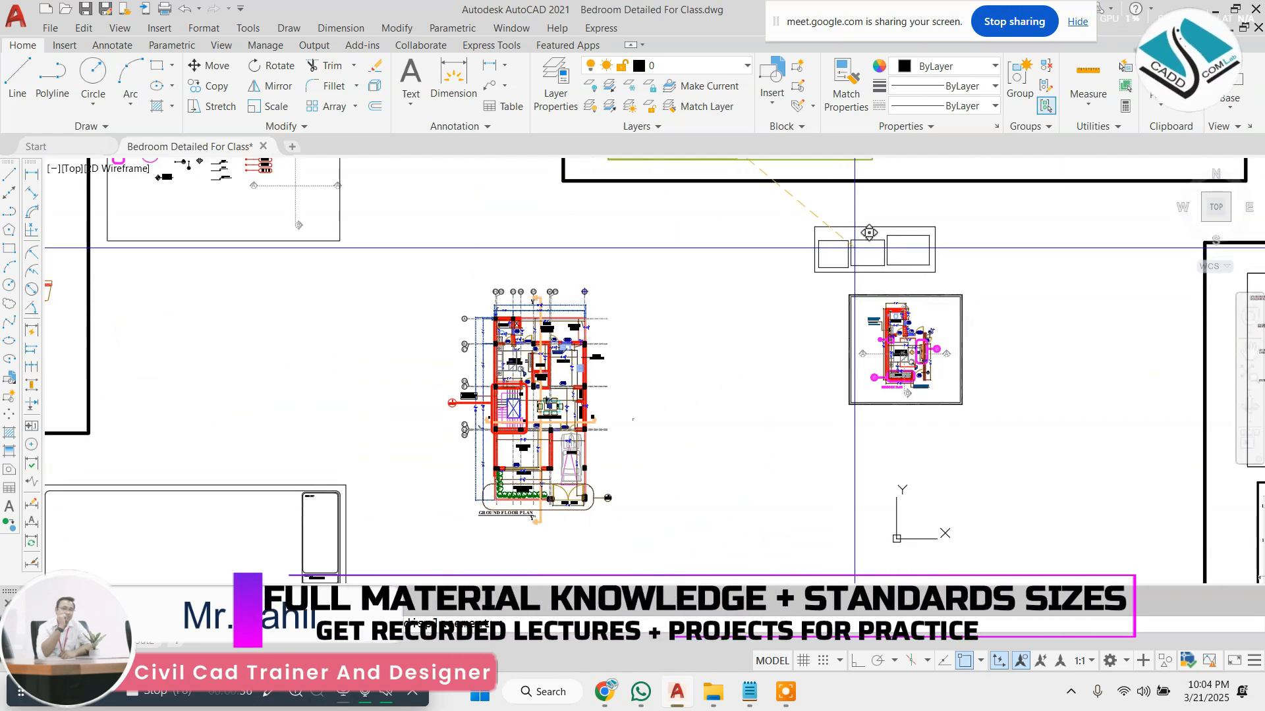
left_click(854, 246)
key("Escape")
key("Escape")
scroll(586, 326, "up", 4)
scroll(586, 304, "down", 2)
middle_click_drag(762, 240, 697, 255)
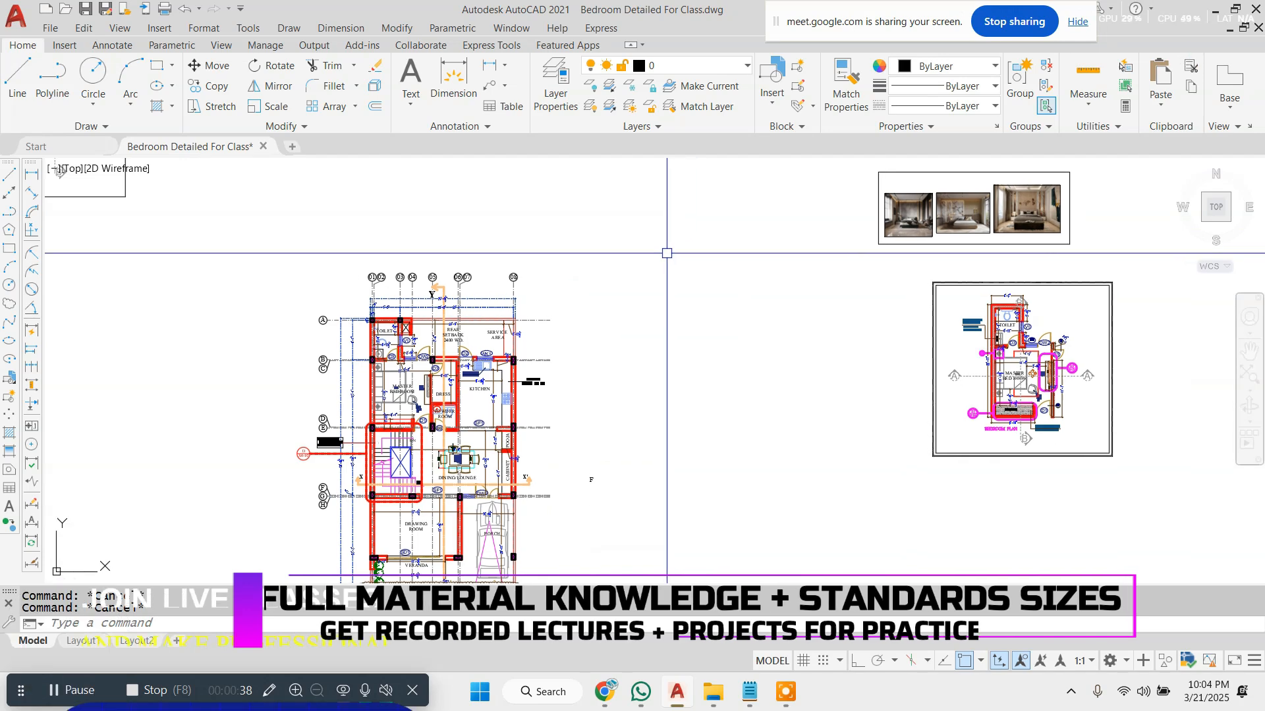
- Erase the stray letter F to the right of the ground floor plan
scroll(598, 266, "down", 4)
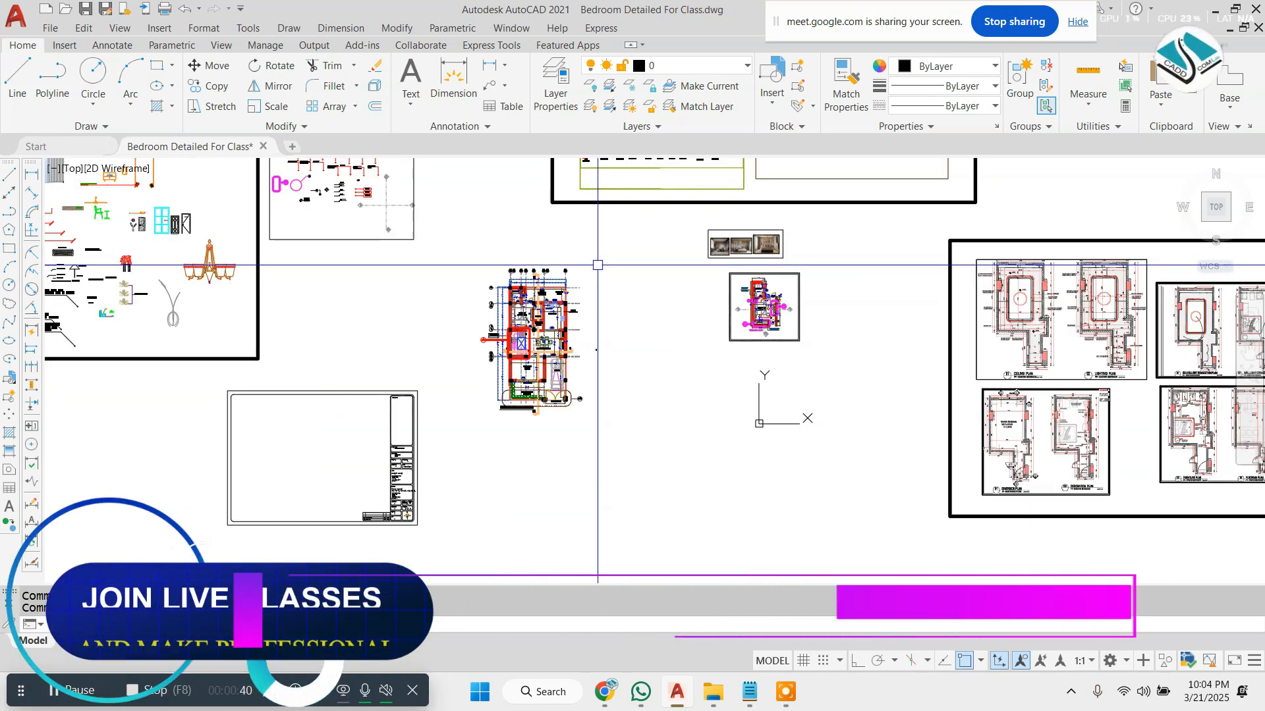
scroll(598, 276, "up", 3)
scroll(624, 383, "up", 3)
left_click(624, 383)
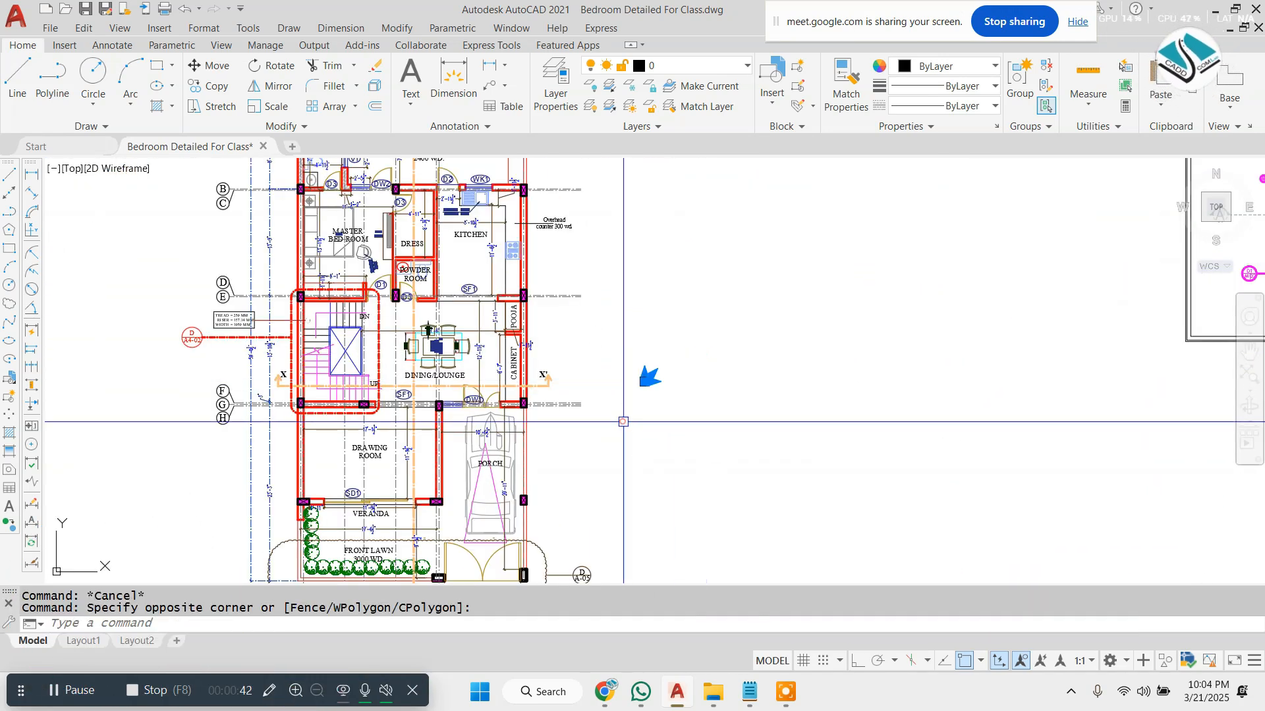
key("Escape")
scroll(741, 280, "down", 5)
scroll(741, 280, "up", 6)
scroll(741, 280, "down", 6)
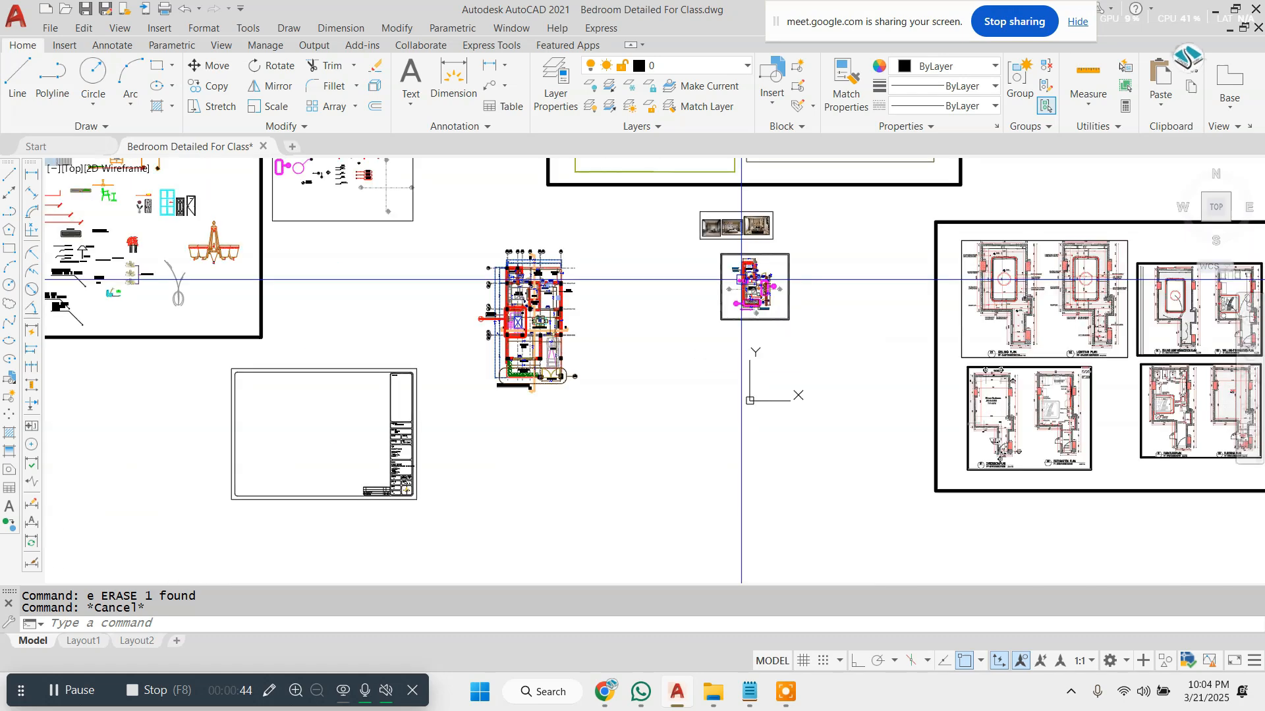
- Change the GENERAL NOTES heading in the sheet's title block to KEY PLAN
scroll(359, 372, "up", 12)
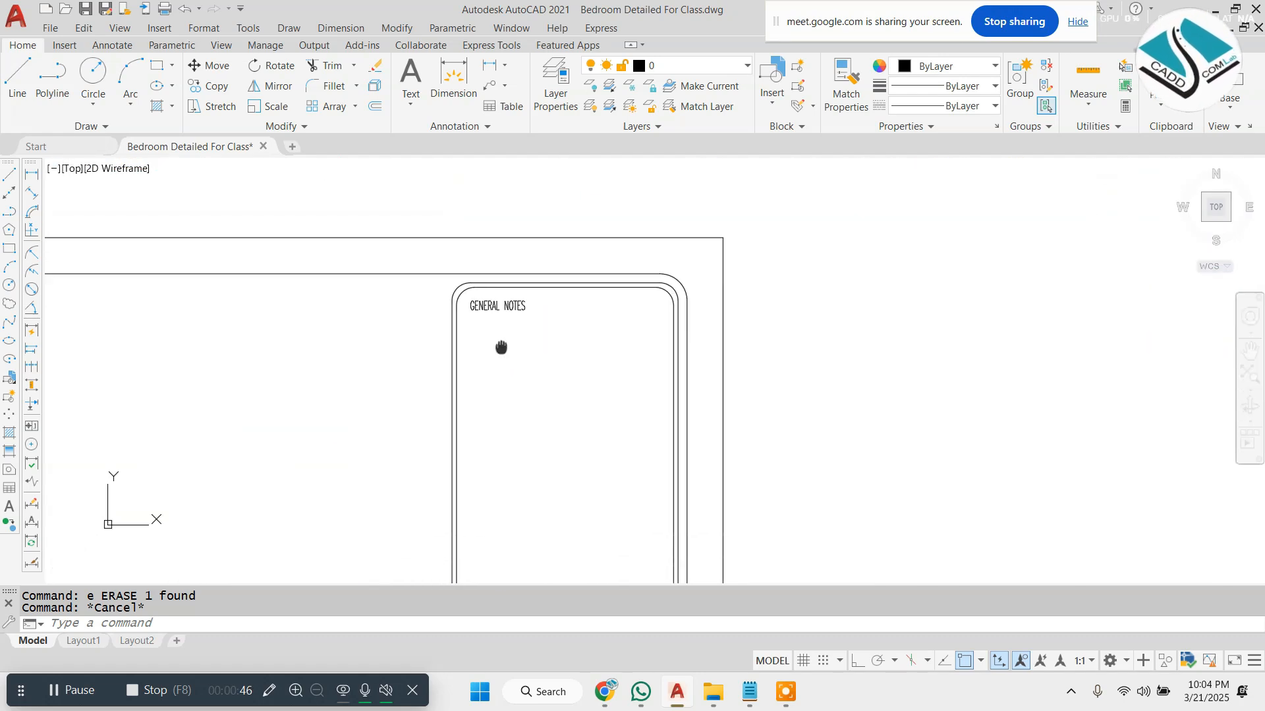
key("Escape")
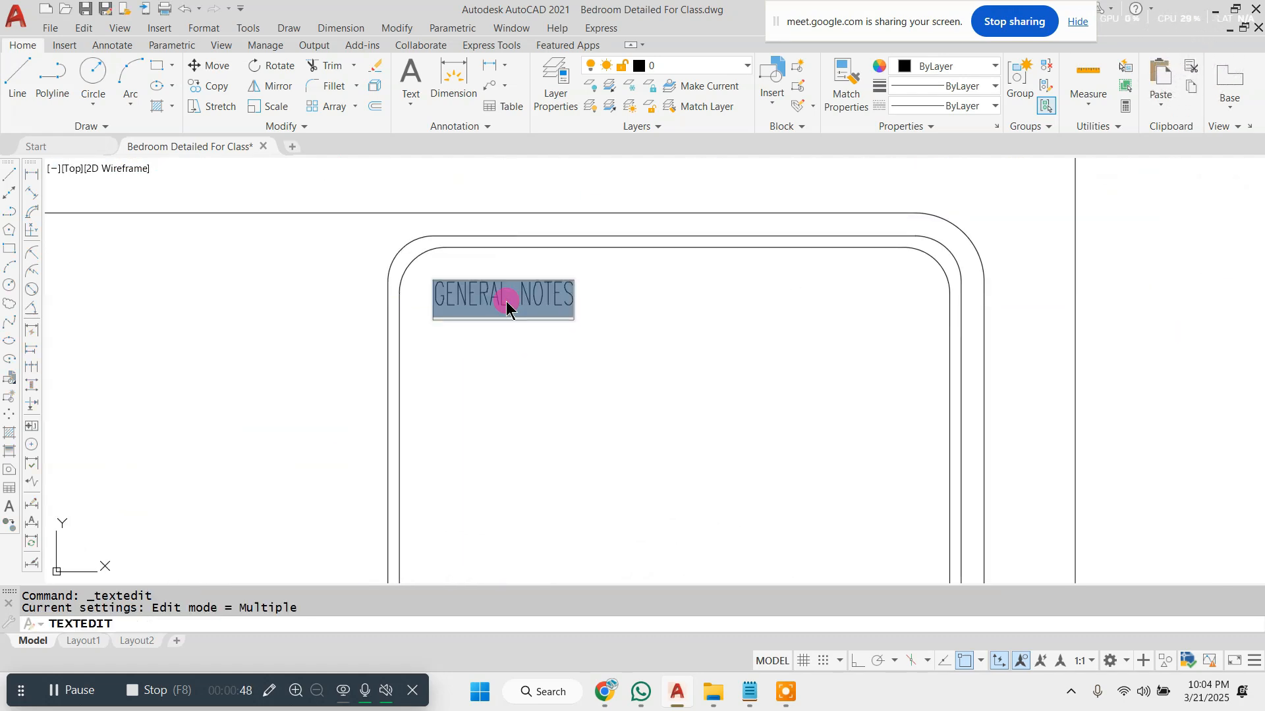
type("KEY PLA")
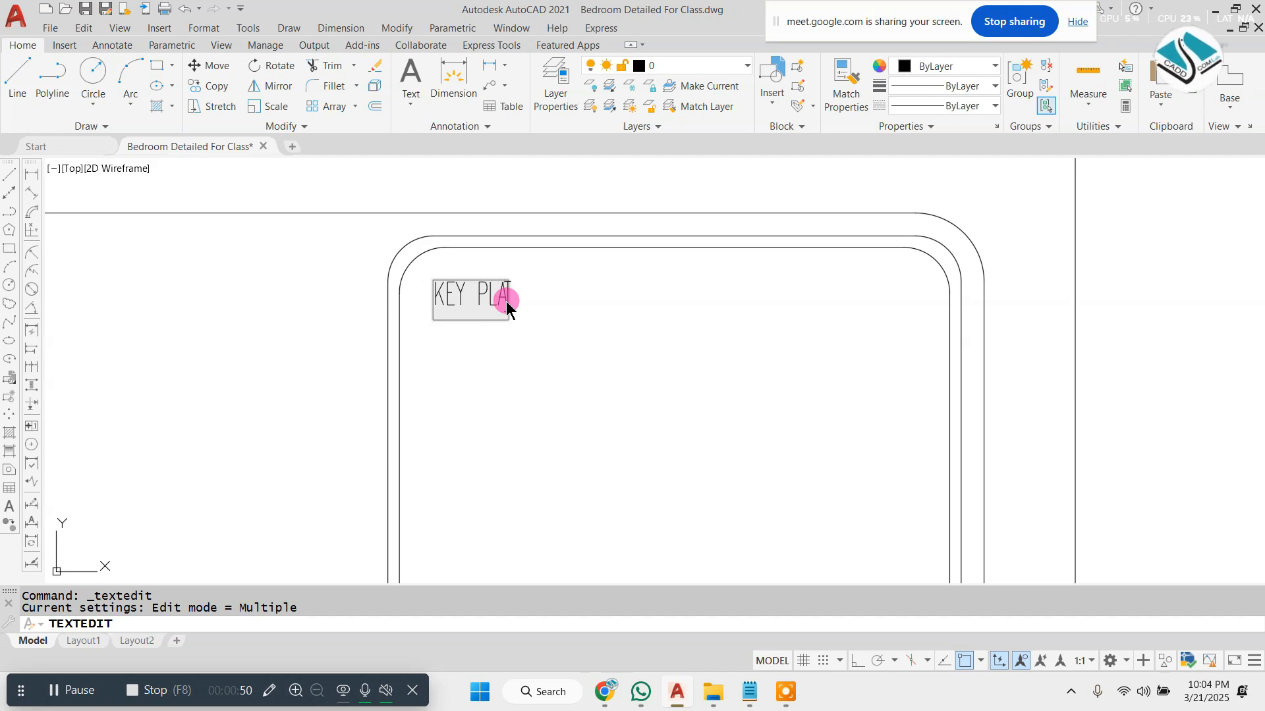
type("N")
key("Return")
key("Escape")
key("Escape")
- Scale up the KEY PLAN heading in the title block with the Scale command
type("S")
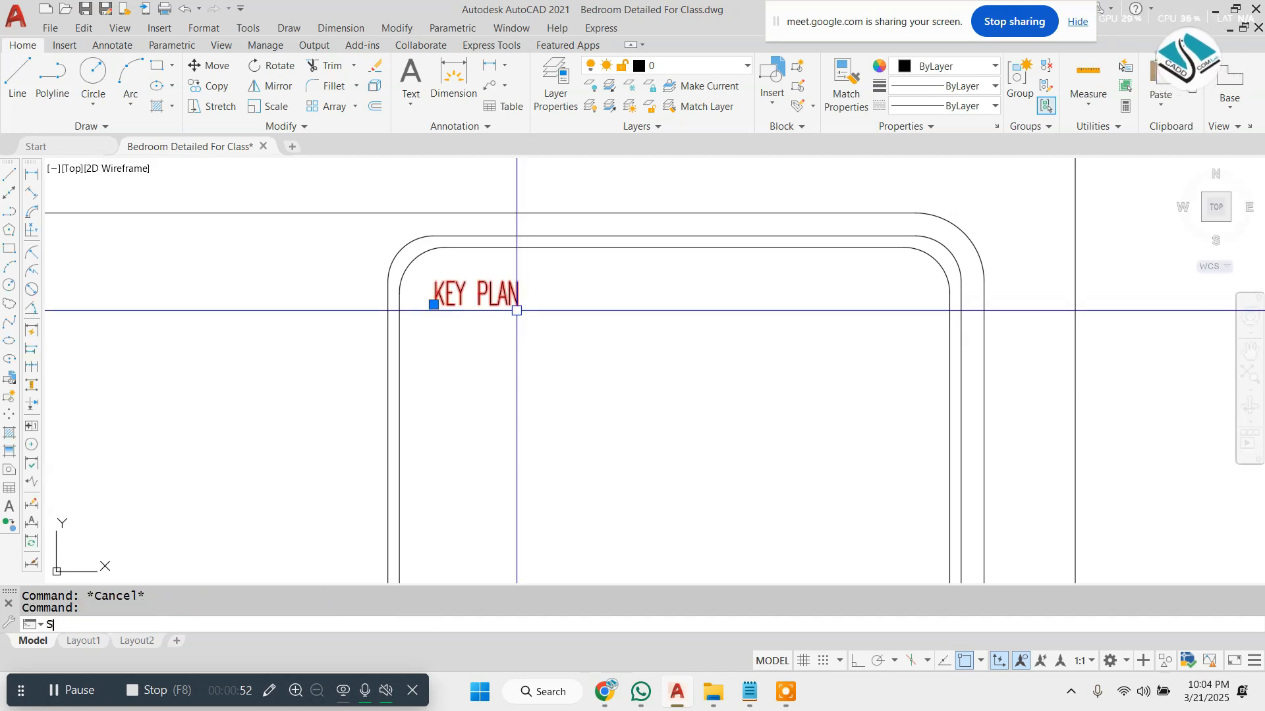
scroll(424, 288, "up", 2)
type("CALE Specify base point:")
left_click(503, 288)
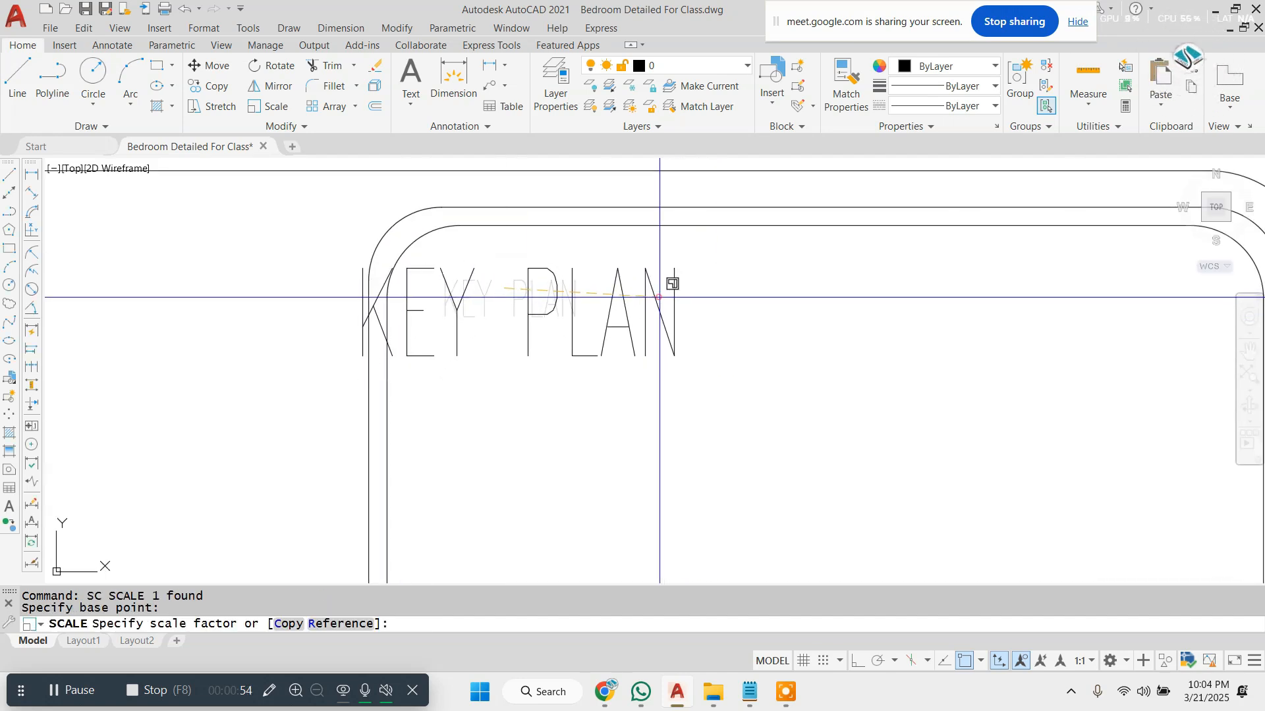
left_click(672, 282)
- Move the KEY PLAN heading to the top centre of its title block box
left_click(742, 270)
left_click(583, 343)
type("m")
key("Return")
left_click(539, 337)
key("Escape")
- Draw a horizontal line across the title block box just below the KEY PLAN heading
scroll(824, 302, "down", 3)
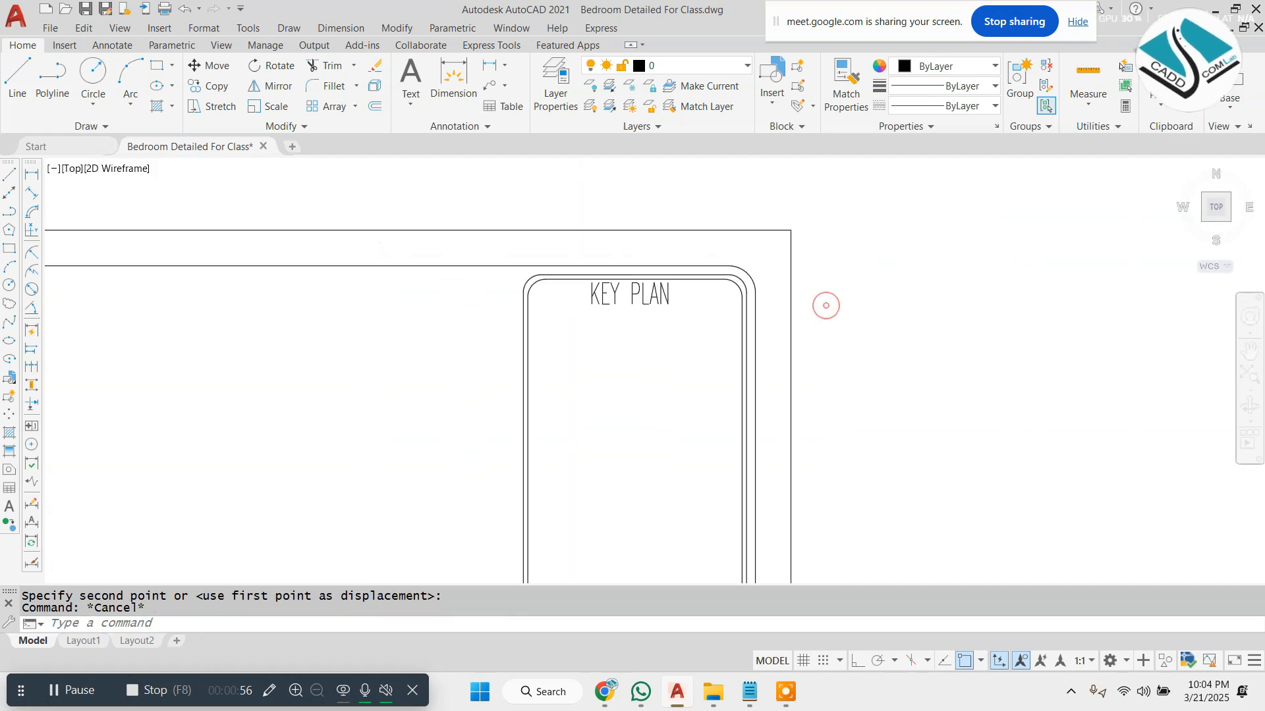
scroll(552, 258, "up", 2)
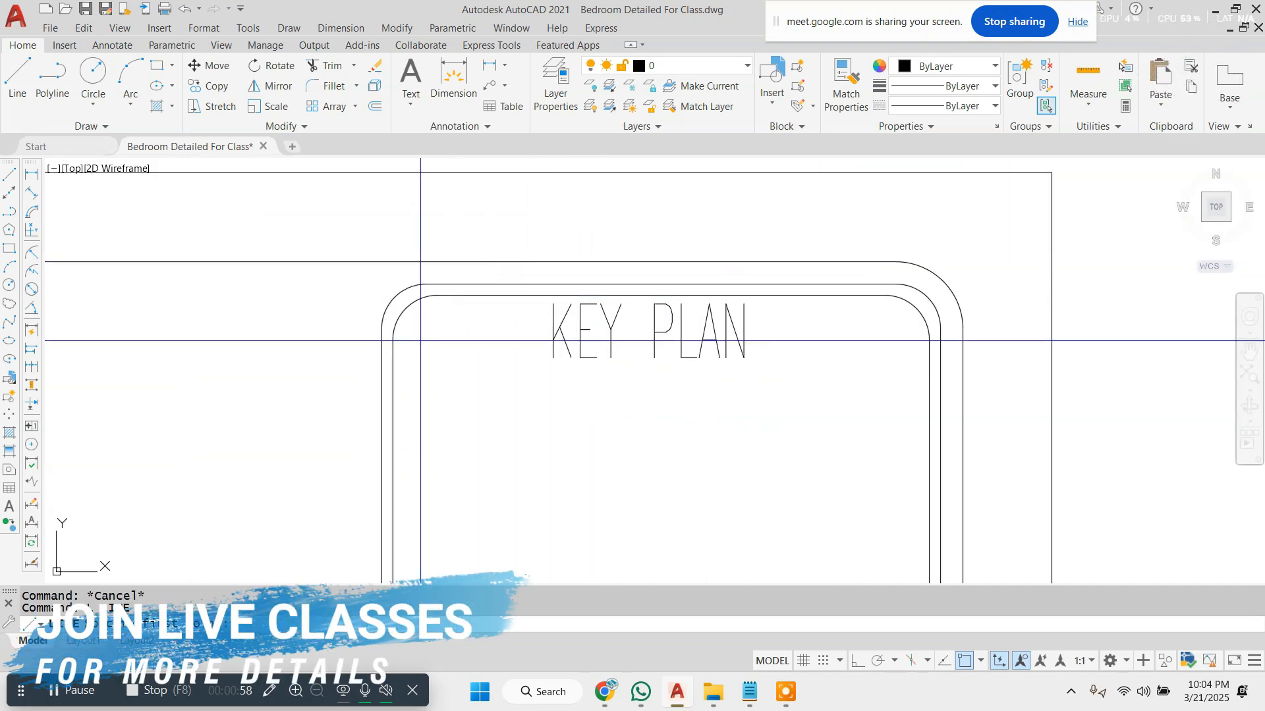
key("Escape")
key("Return")
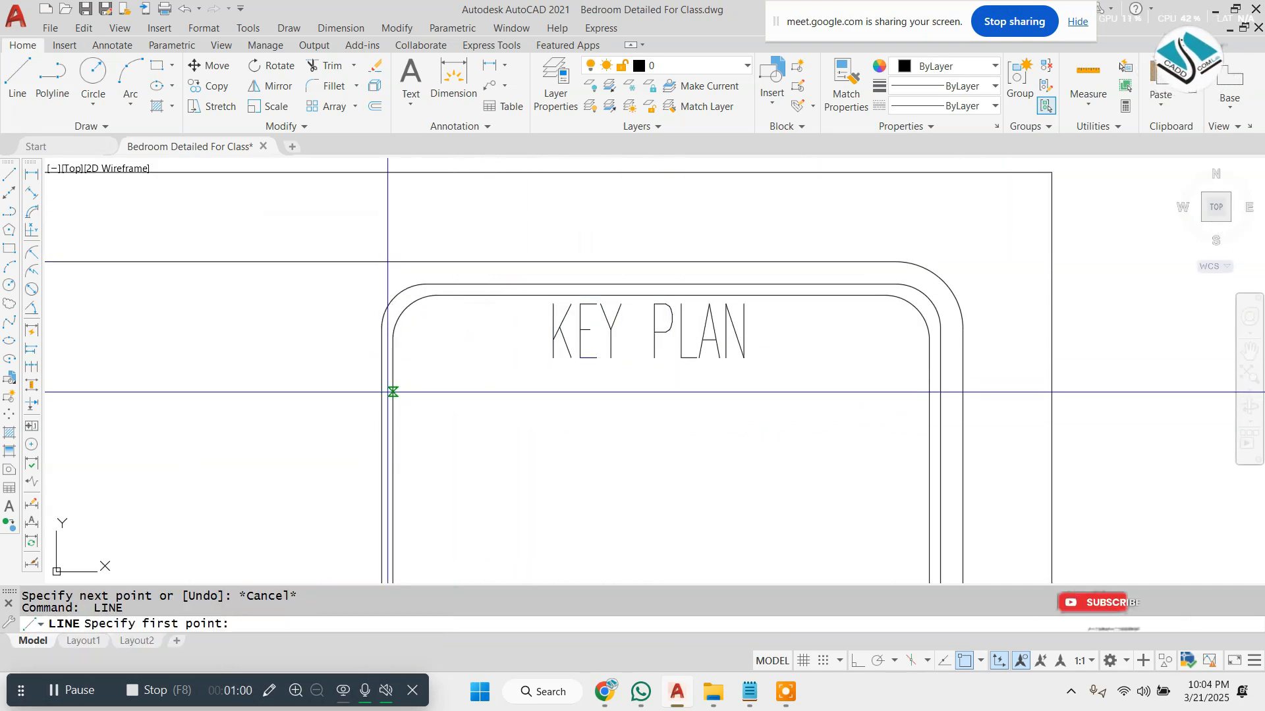
left_click(393, 393)
key("Escape")
- Copy the whole ground floor plan to the empty area below the framed bedroom plan
scroll(722, 370, "down", 5)
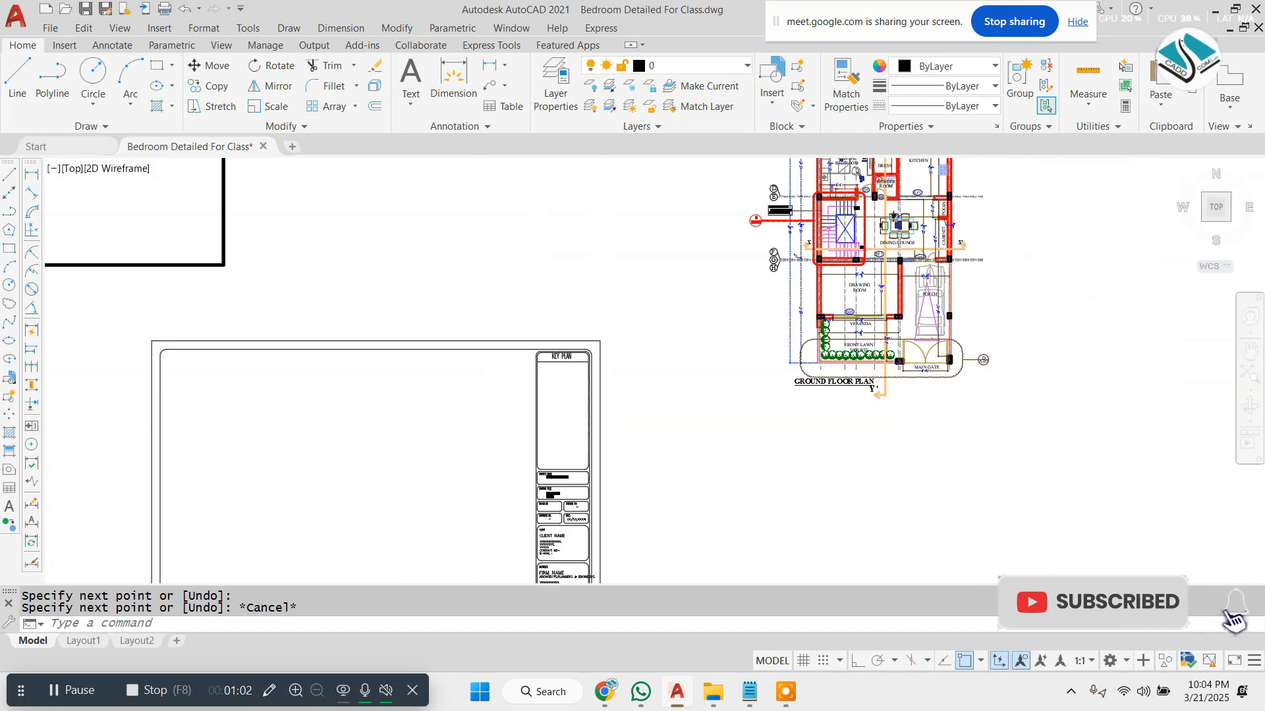
scroll(645, 296, "up", 3)
scroll(645, 277, "down", 1)
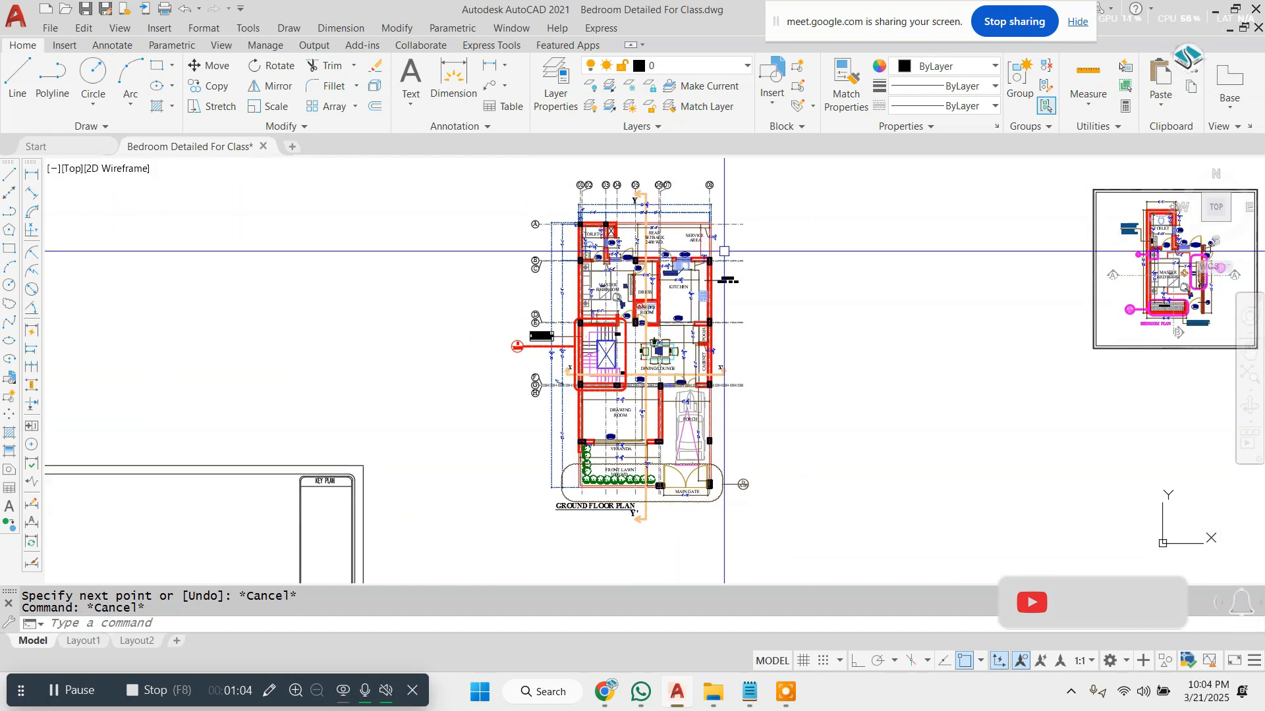
scroll(719, 277, "down", 2)
left_click(762, 192)
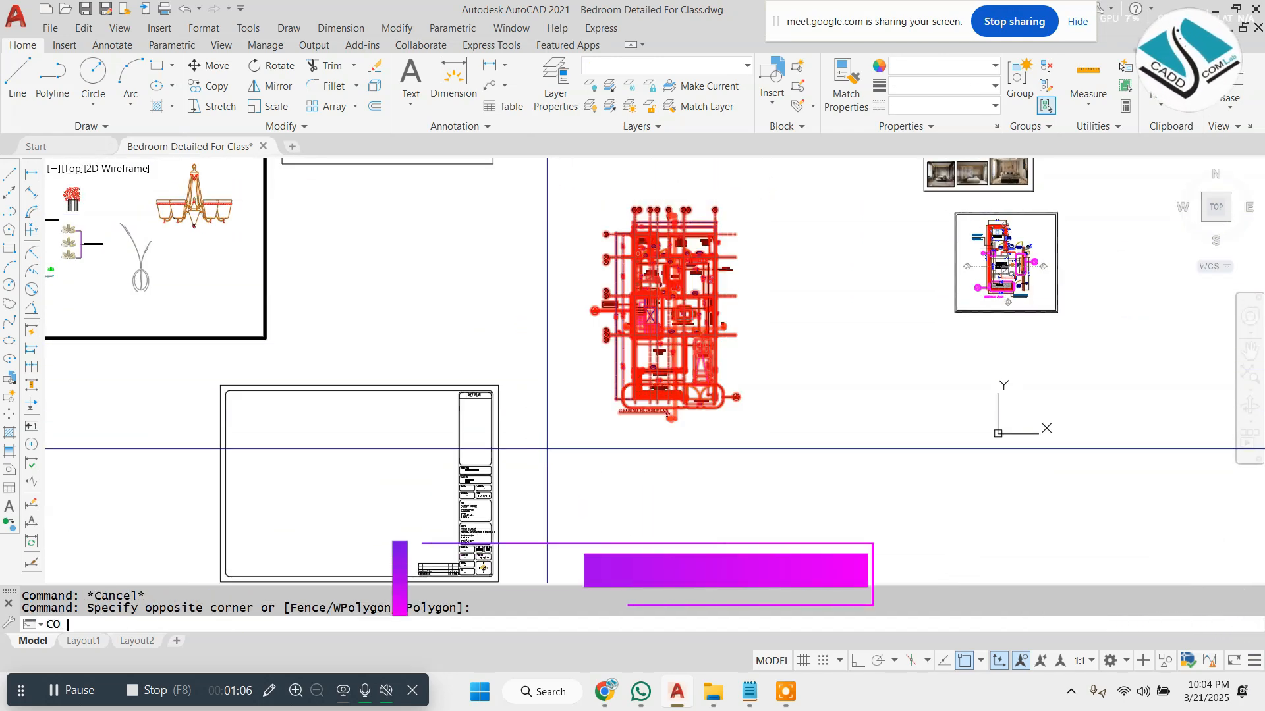
key("space")
left_click(567, 428)
middle_click_drag(898, 363, 639, 276)
left_click(576, 481)
key("Escape")
- Erase the numbered grid bubbles and grid annotations above the copied floor plan
scroll(717, 255, "up", 4)
left_click(830, 280)
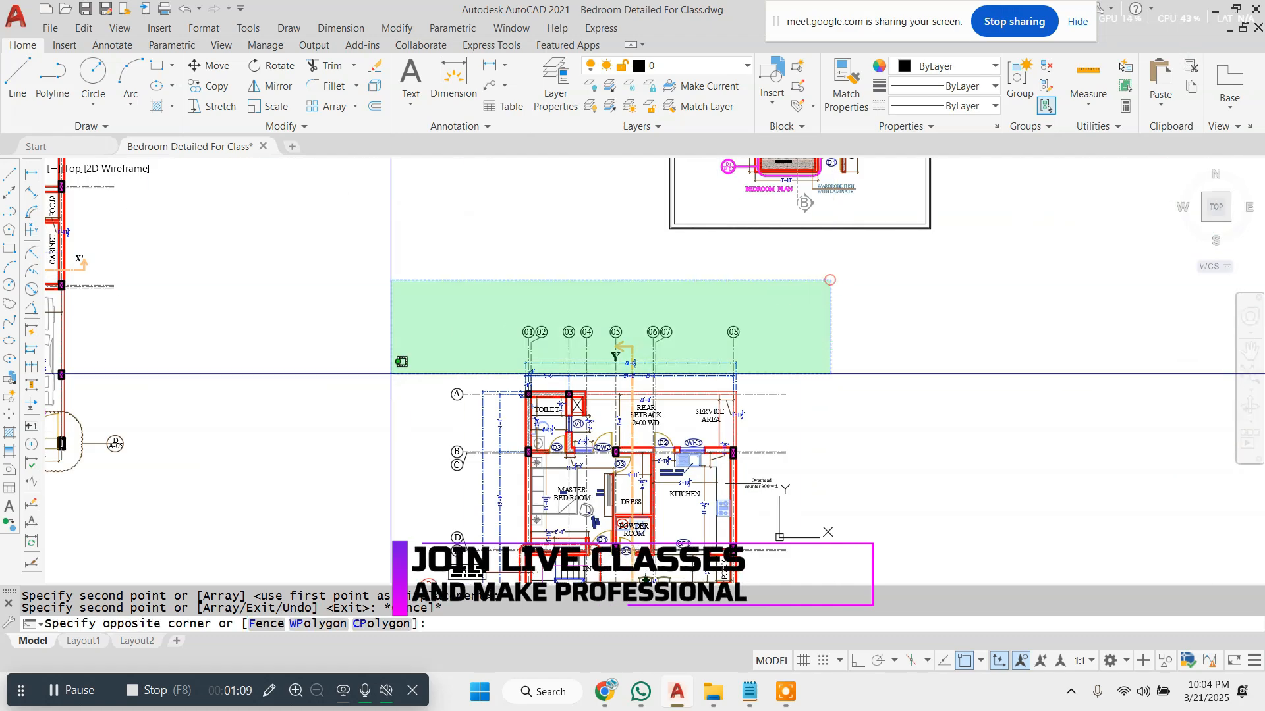
left_click(391, 374)
type("e")
key("Return")
- Erase the lettered grid bubbles, grid lines, overall dimensions and section marks along the copied plan's left side
scroll(515, 338, "up", 4)
left_click(516, 338)
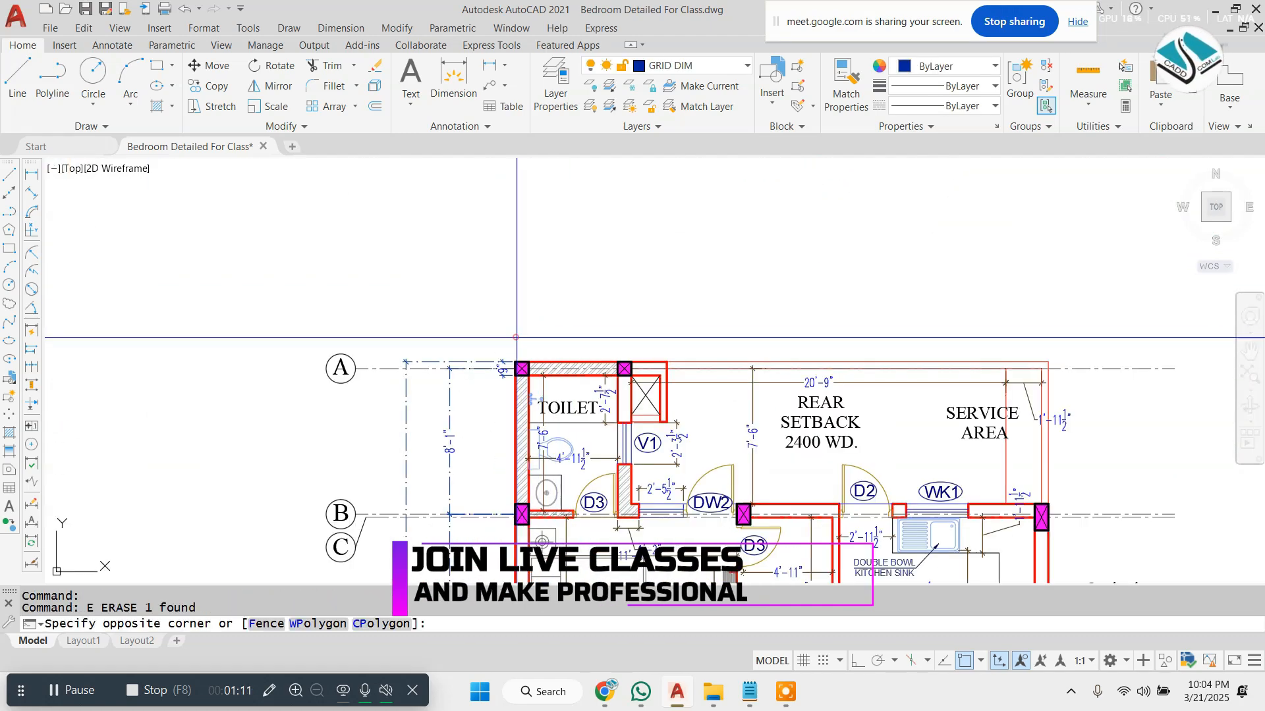
key("Escape")
left_click(503, 342)
scroll(435, 438, "down", 8)
scroll(408, 537, "up", 4)
left_click(393, 393)
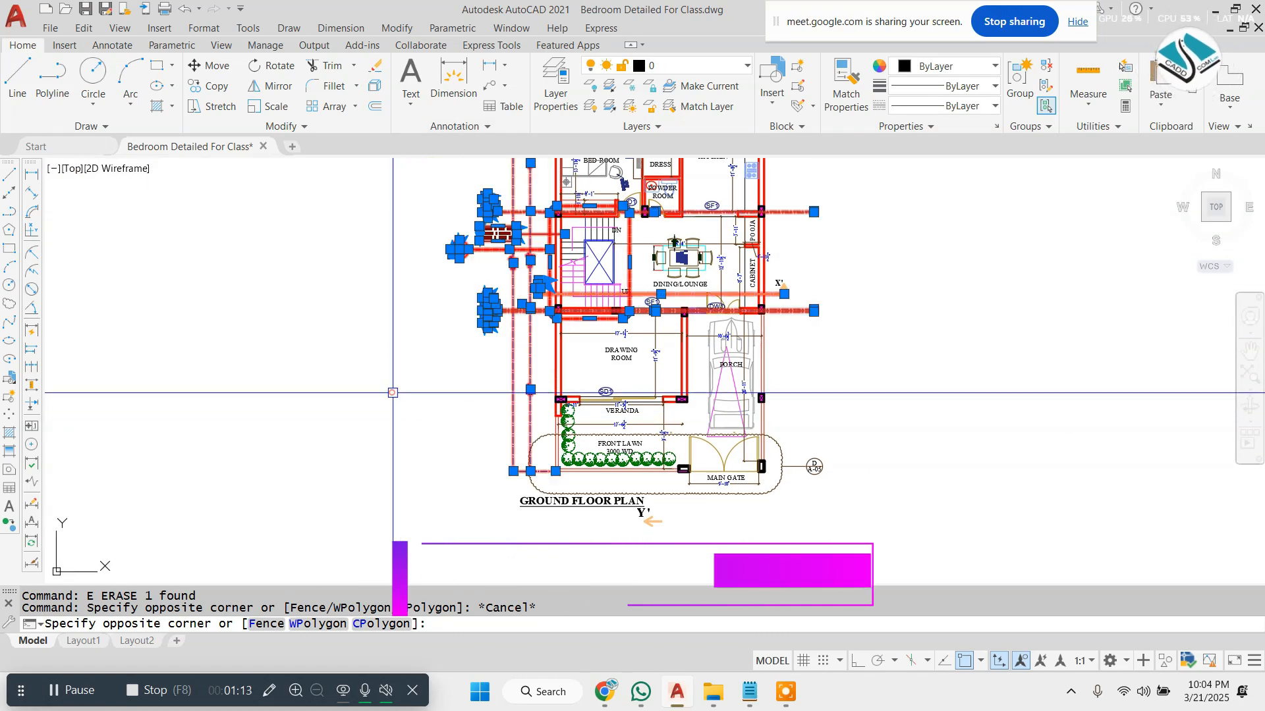
type("e")
key("Return")
- Erase the rounded boundary outline around the copied plan's front lawn and main gate
scroll(520, 476, "up", 2)
left_click(546, 460)
left_click(471, 471)
type("e")
key("Return")
- Erase the Y' section label and its arrow below the copied floor plan
scroll(729, 507, "up", 2)
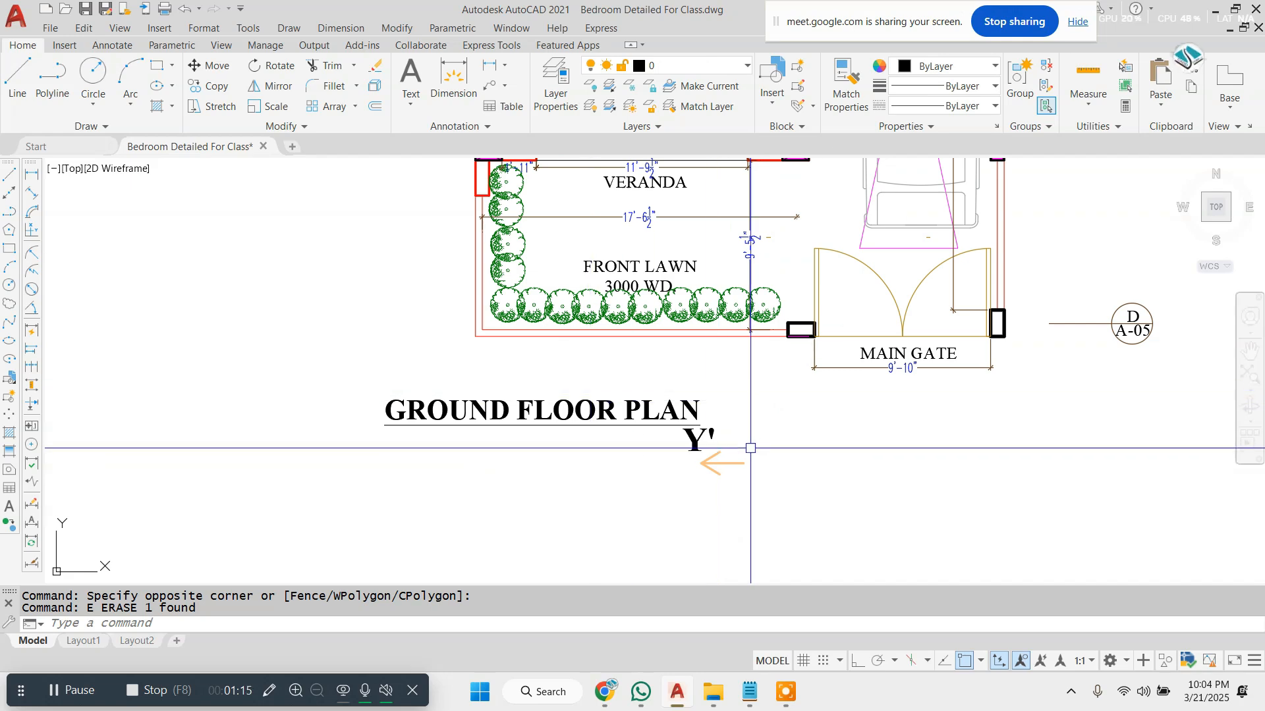
scroll(722, 450, "up", 4)
left_click(804, 427)
left_click(562, 512)
type("e")
key("Return")
- Move the GROUND FLOOR PLAN title up so it sits directly beneath the copied floor plan
scroll(671, 402, "down", 4)
left_click(661, 345)
left_click(483, 429)
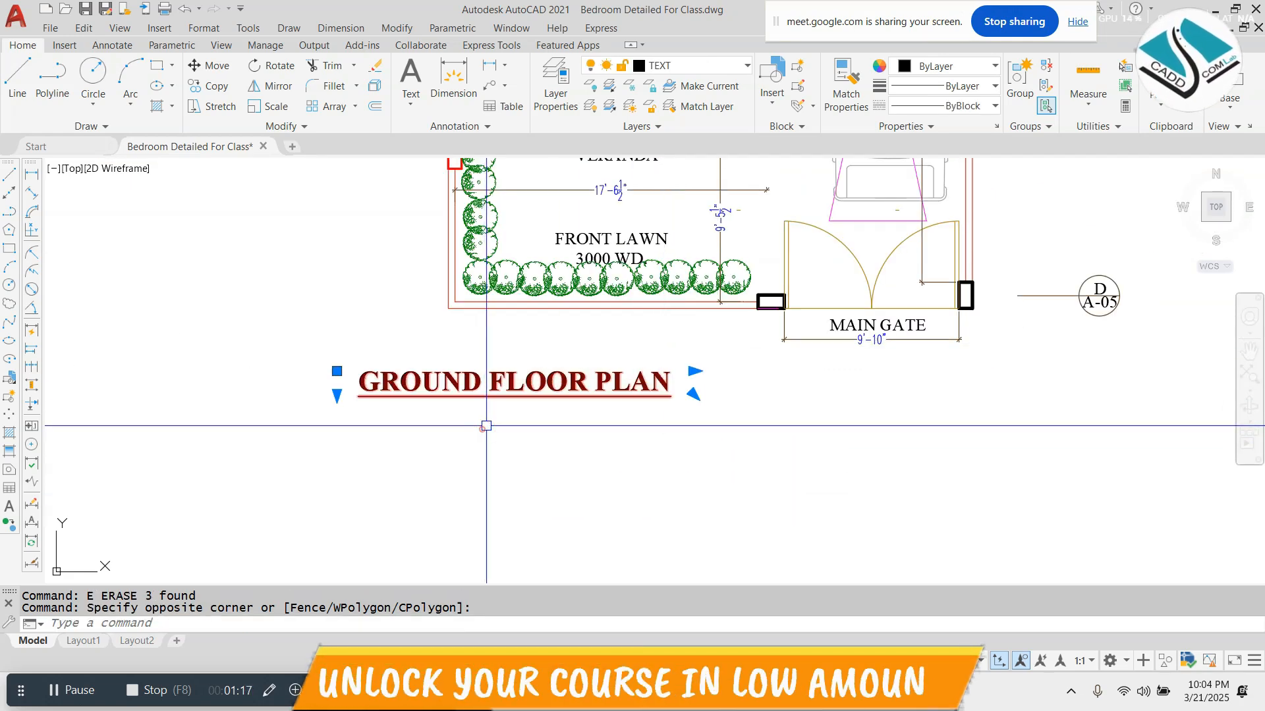
type("m")
key("Return")
left_click(533, 402)
left_click(694, 367)
middle_click_drag(790, 350, 678, 378)
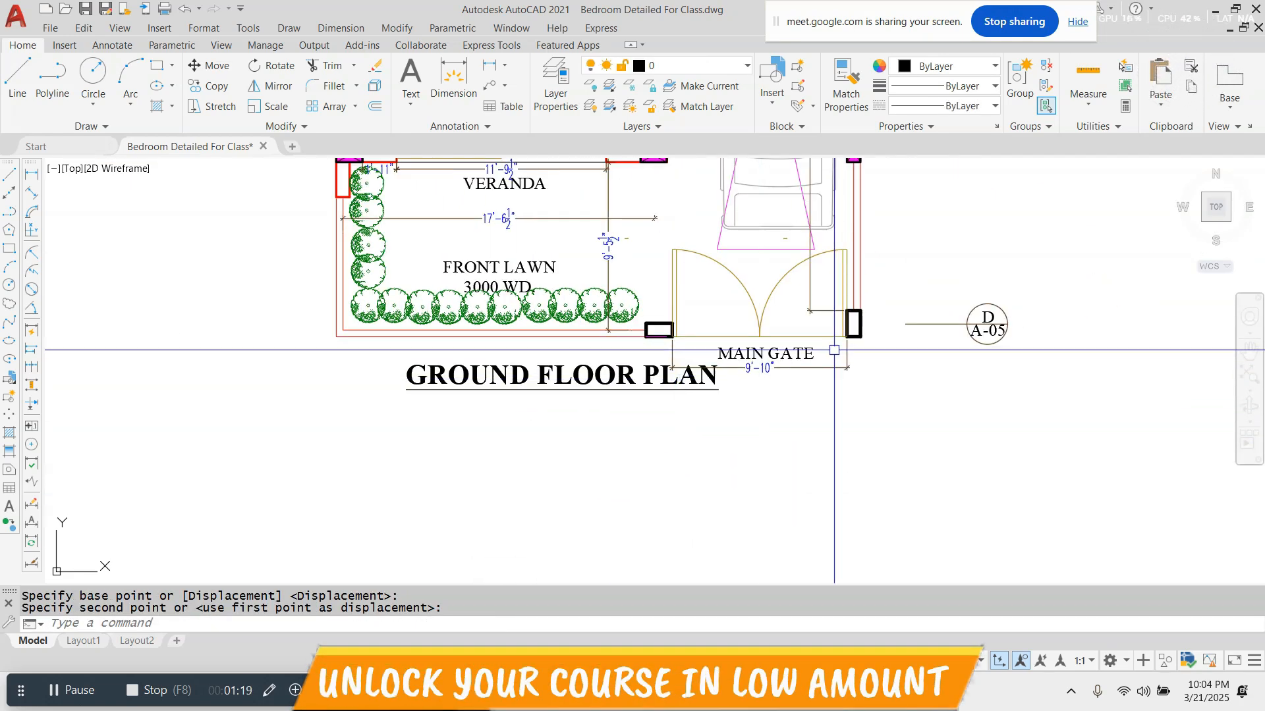
- Select the D/A-05 section mark and main gate dimension beside the copied plan, and extend the selection to all similar objects
left_click(1028, 294)
left_click(946, 367)
left_click(783, 368)
scroll(782, 369, "down", 4)
mouse_move(758, 224)
middle_mouse_down()
mouse_move(698, 349)
mouse_move(718, 527)
middle_mouse_up()
scroll(718, 527, "up", 2)
scroll(577, 308, "up", 2)
right_click(575, 304)
left_click(656, 525)
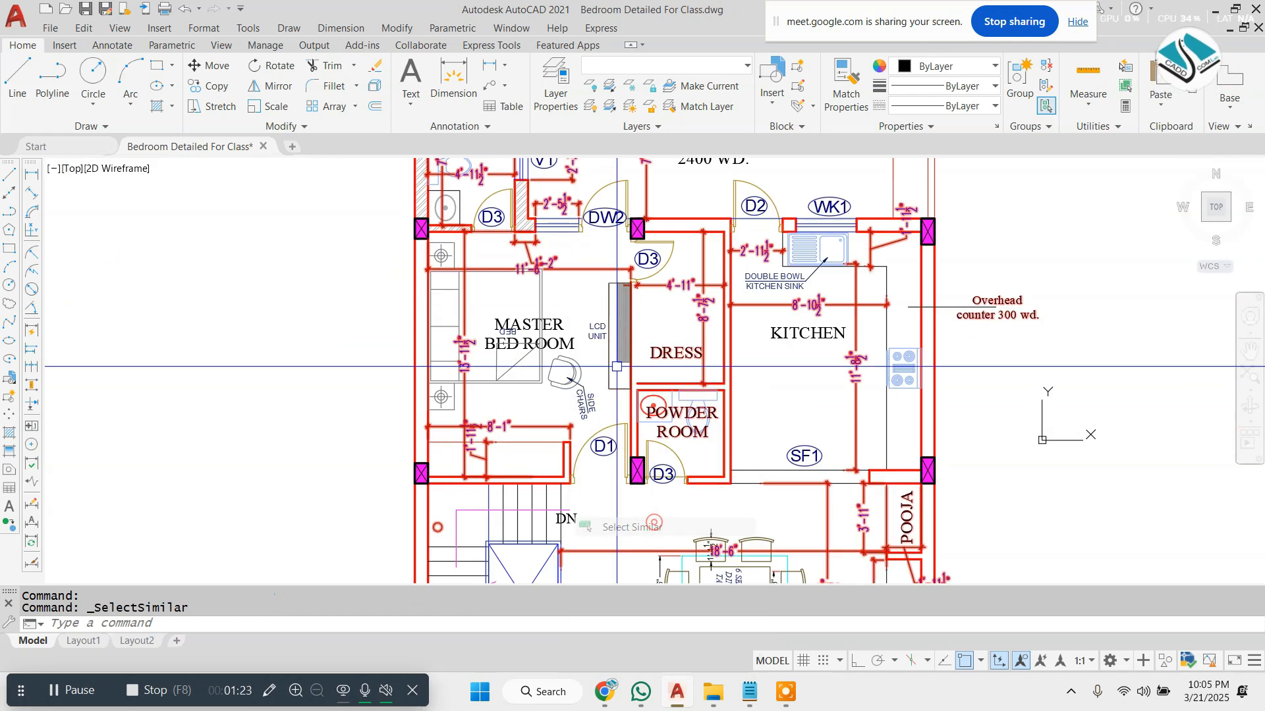
- Exclude the matching objects in the other drawings from the selection and erase those remaining in the copied plan
scroll(621, 364, "down", 10)
left_click(545, 226, "shift")
left_click(357, 414, "shift")
scroll(584, 328, "down", 5)
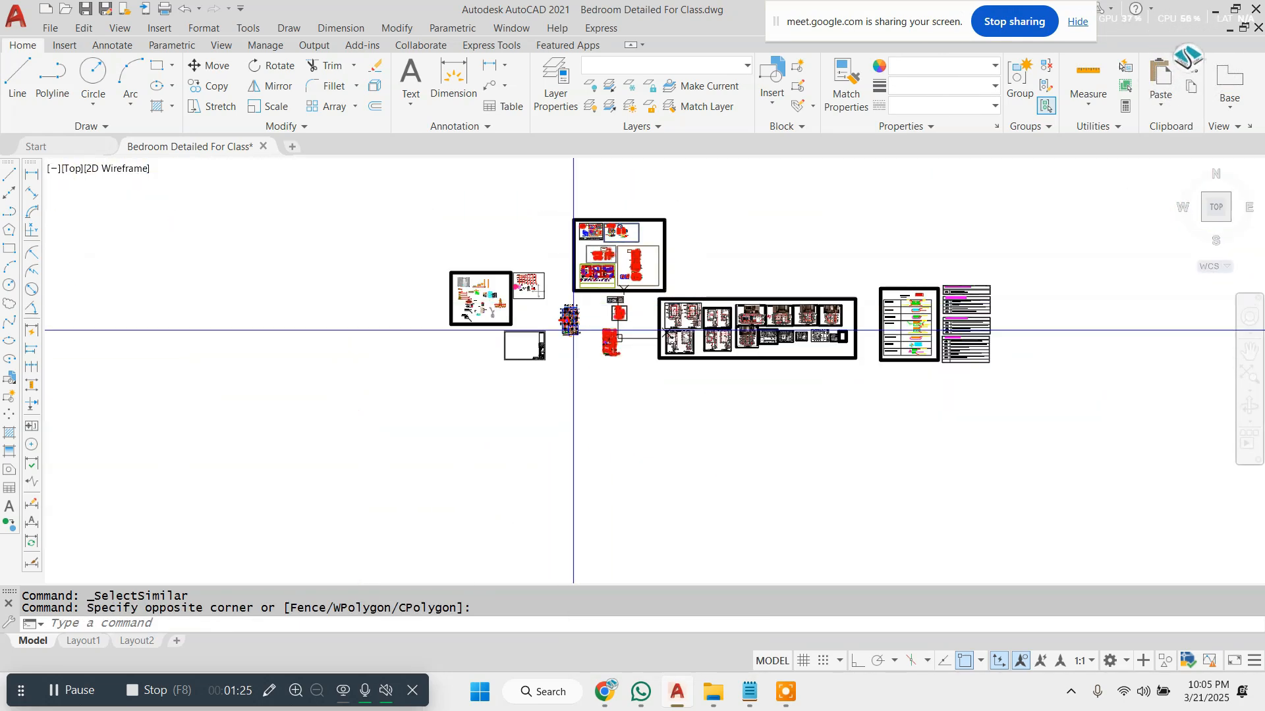
left_click(696, 200)
left_click(550, 291)
scroll(639, 332, "up", 4)
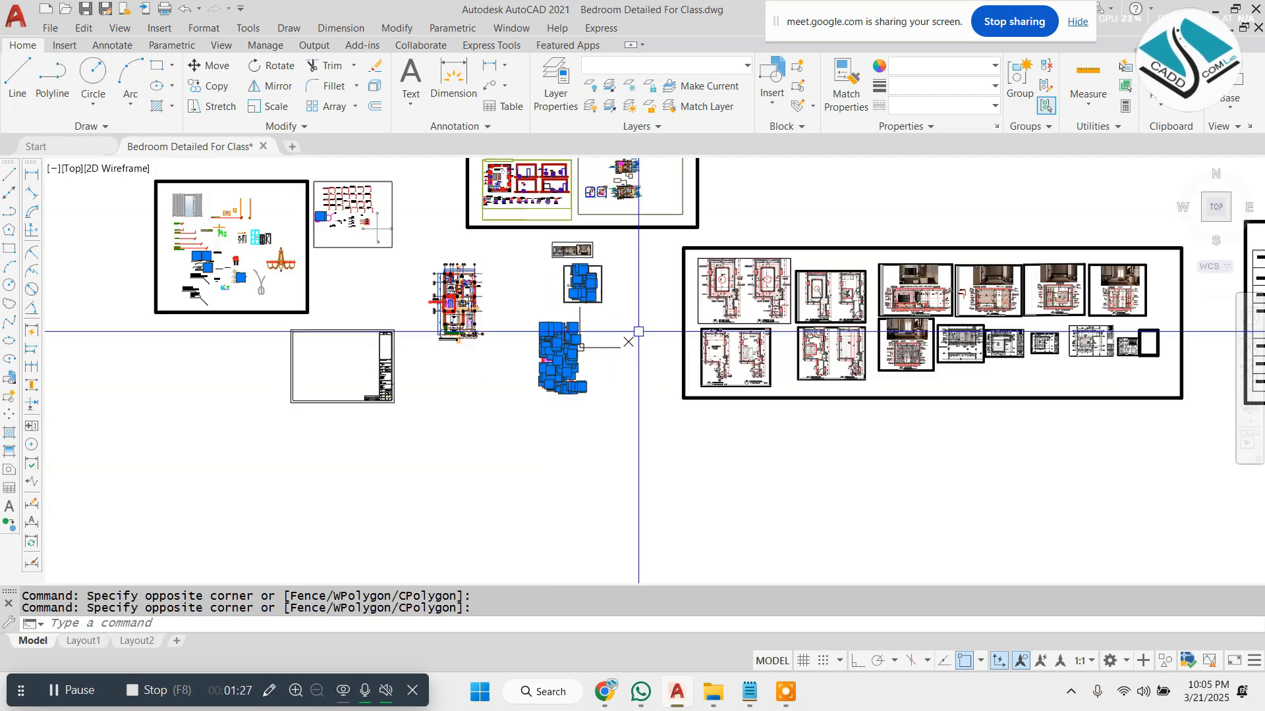
scroll(570, 274, "up", 4)
scroll(551, 247, "down", 5)
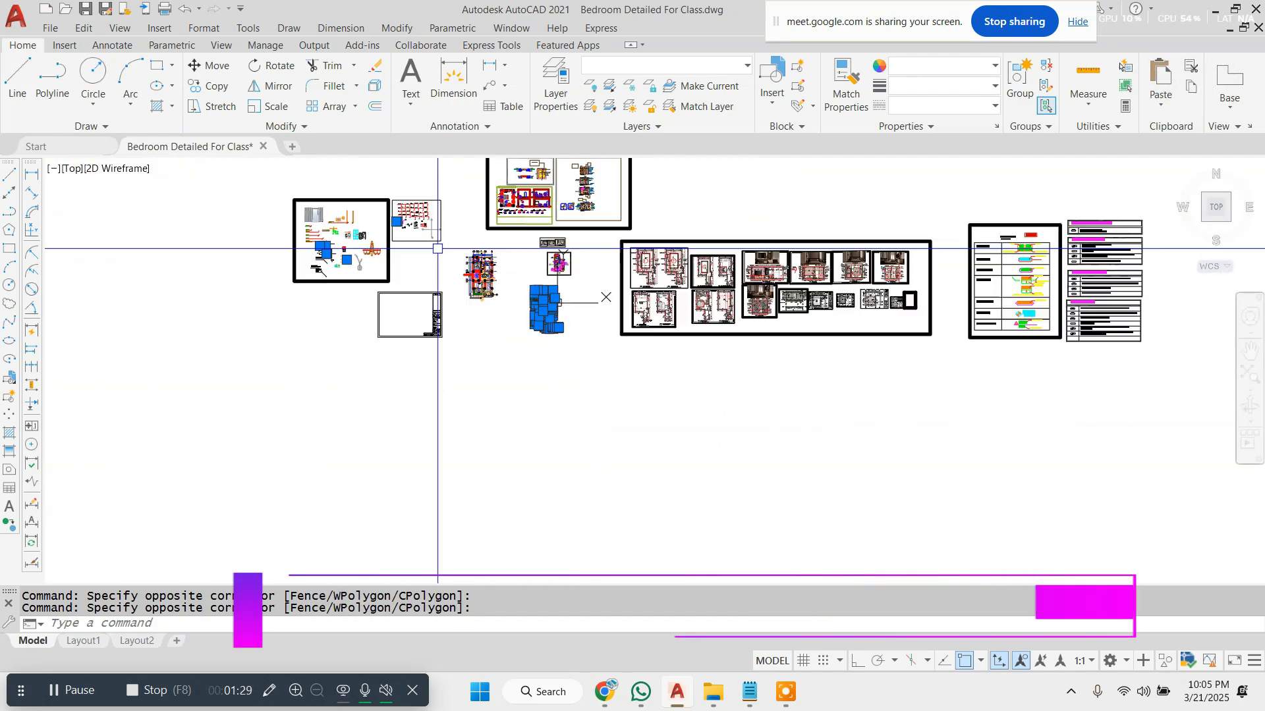
scroll(361, 211, "up", 2)
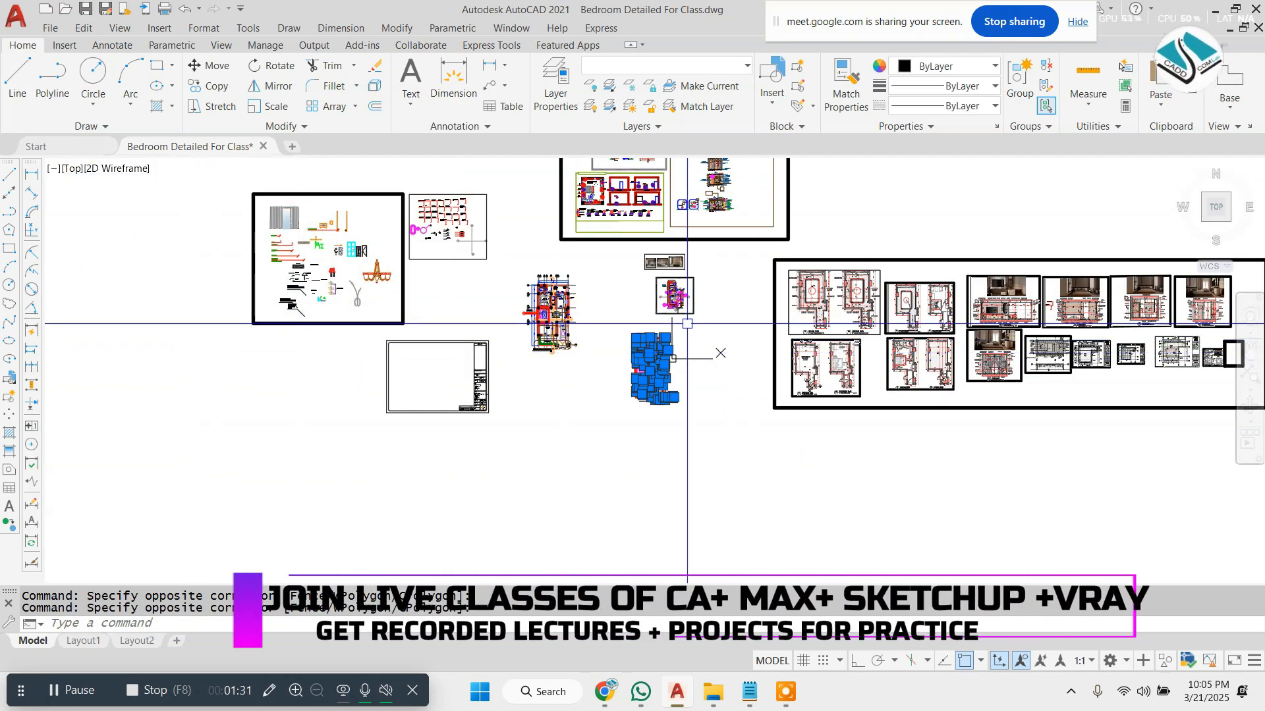
scroll(673, 323, "up", 4)
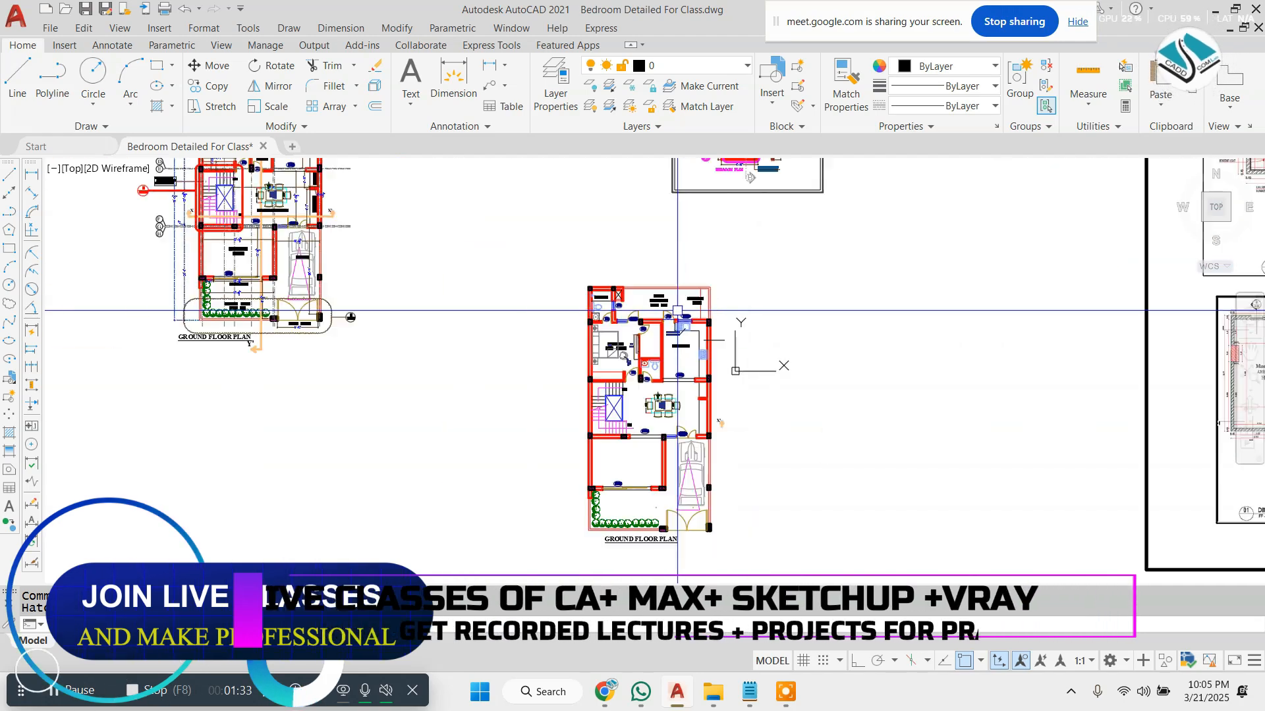
scroll(668, 313, "up", 5)
key("Escape")
- Erase the diagonal wall hatch around the toilet in the copied plan
scroll(382, 210, "up", 5)
left_click(394, 223)
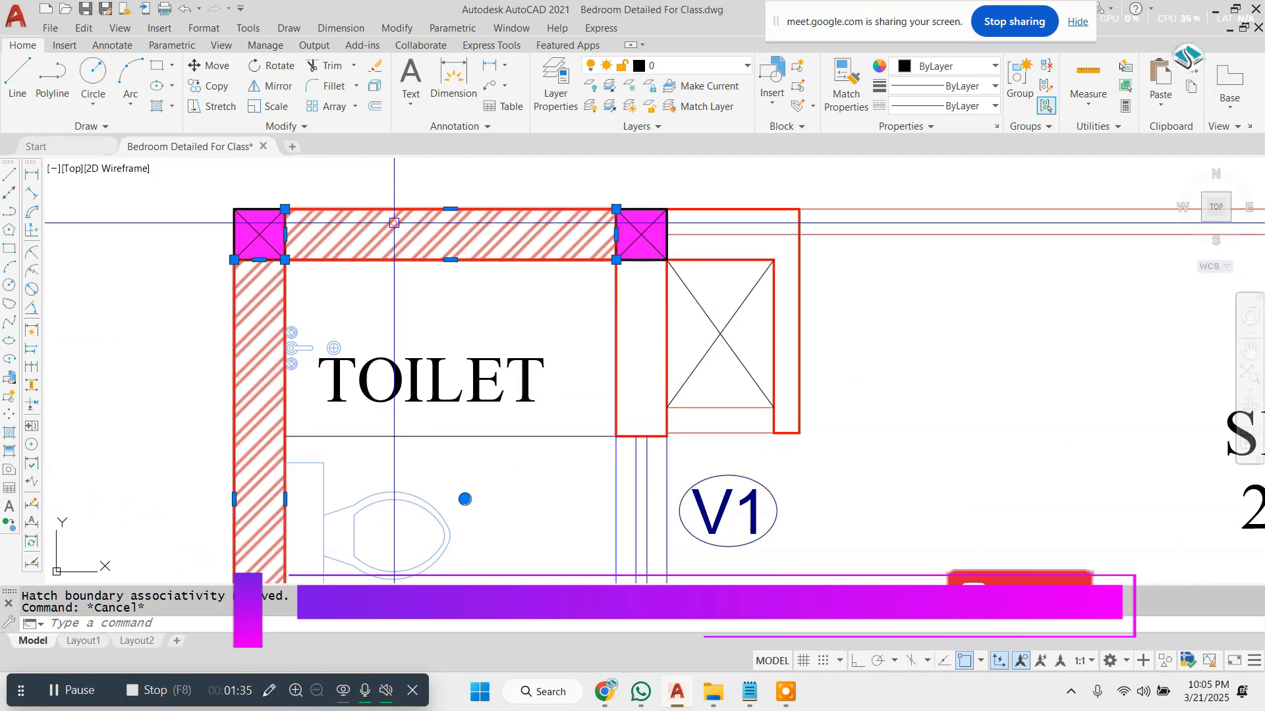
type("E")
key("Return")
scroll(394, 223, "down", 8)
scroll(556, 280, "up", 4)
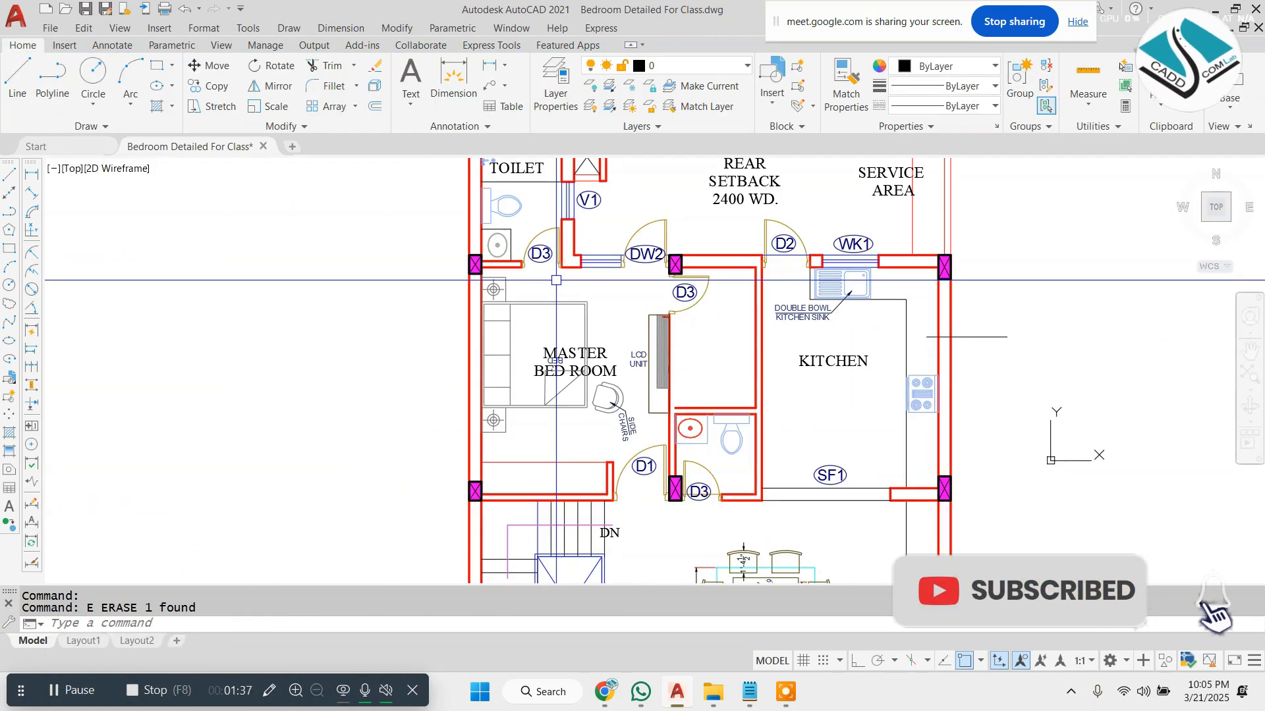
- Examine how the key plan in the reference sheet's title block marks the detailed room
scroll(615, 311, "down", 8)
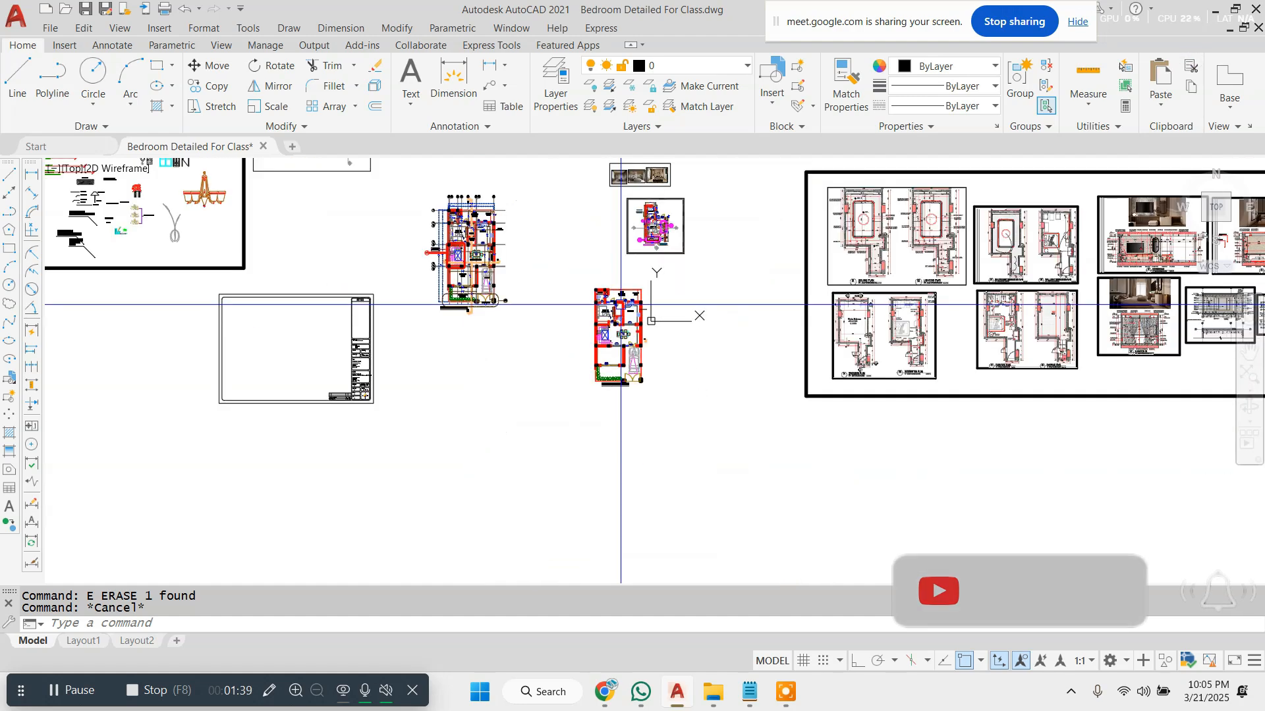
scroll(678, 305, "up", 5)
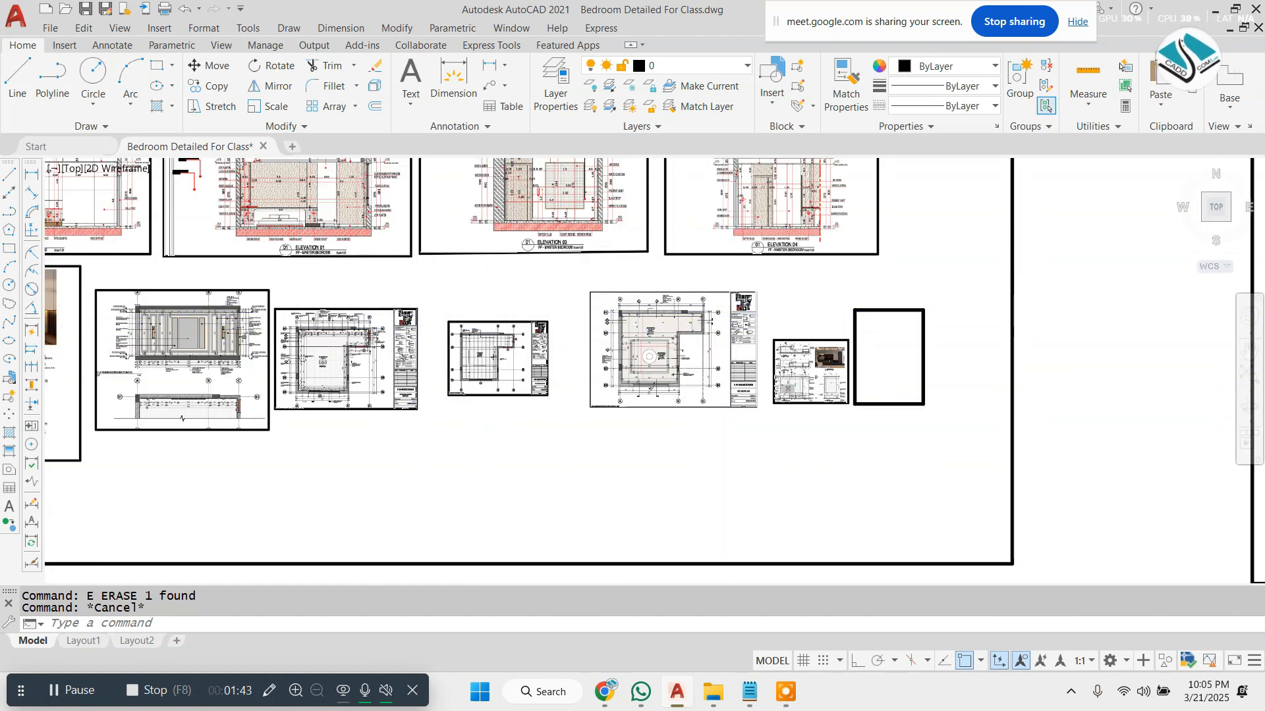
scroll(492, 356, "up", 3)
scroll(422, 308, "up", 4)
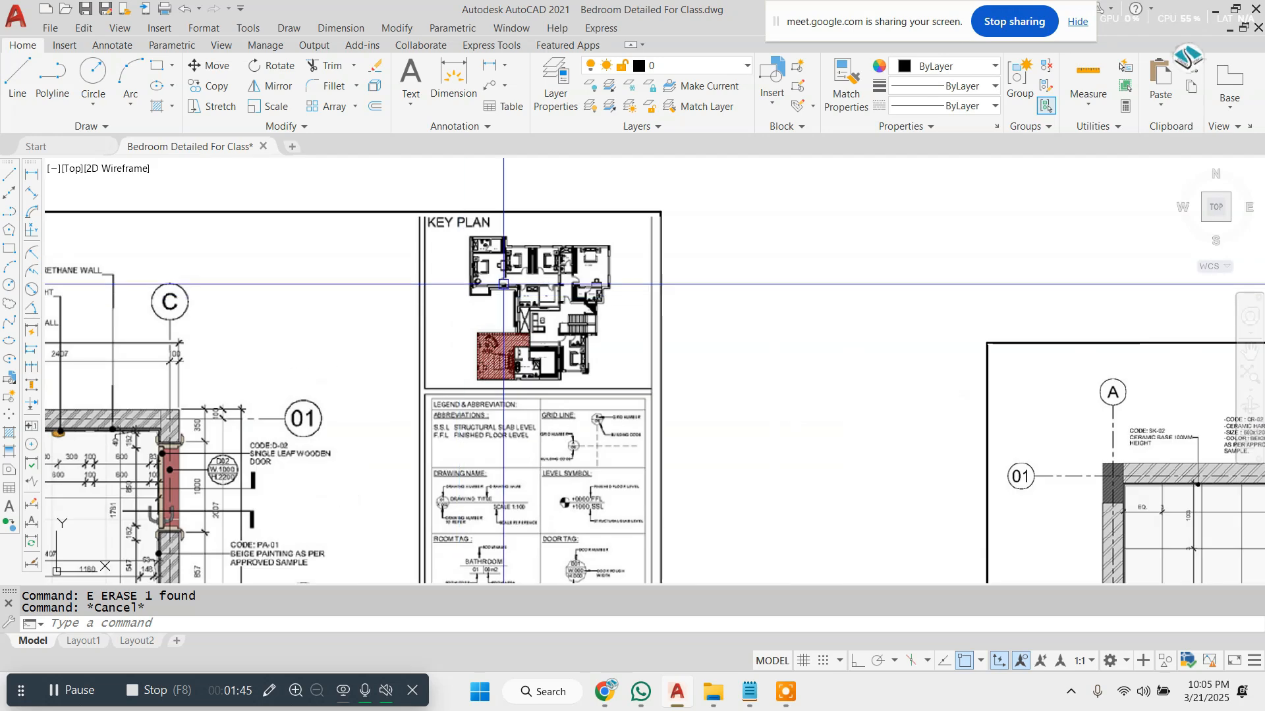
scroll(508, 278, "up", 2)
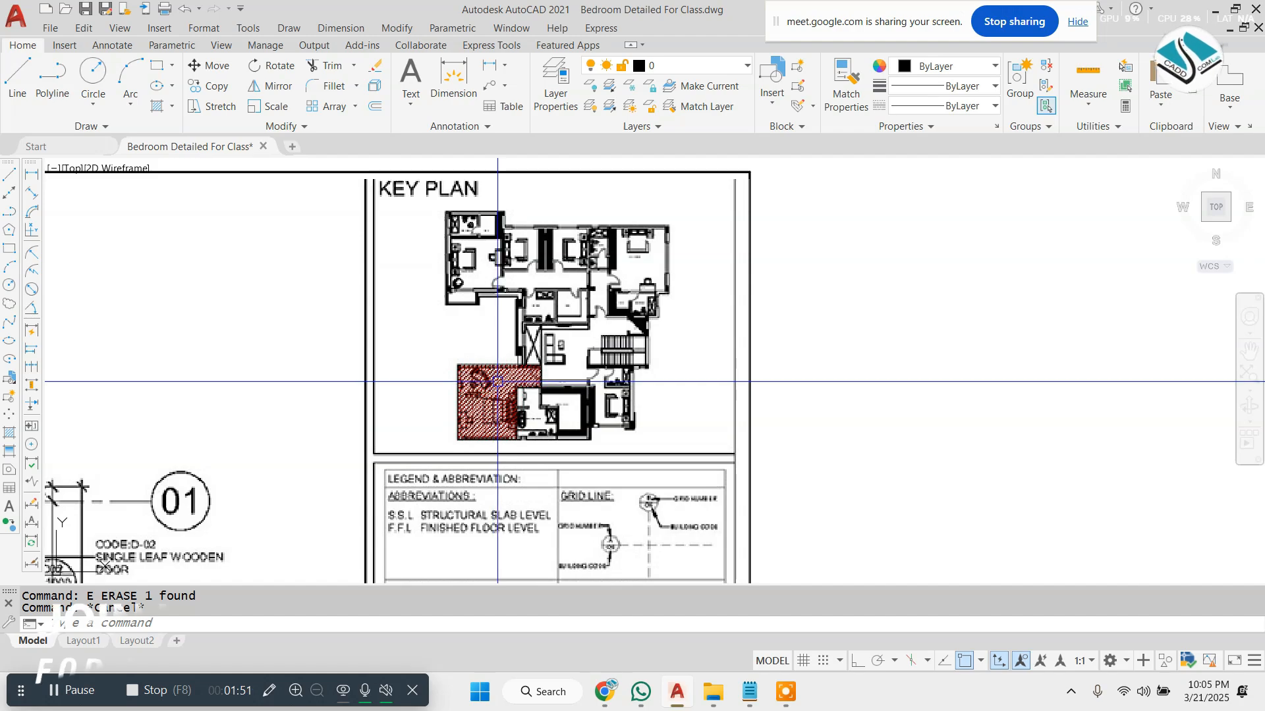
scroll(497, 381, "down", 5)
mouse_move(729, 361)
middle_mouse_down()
mouse_move(667, 367)
mouse_move(356, 323)
middle_mouse_up()
scroll(689, 368, "up", 2)
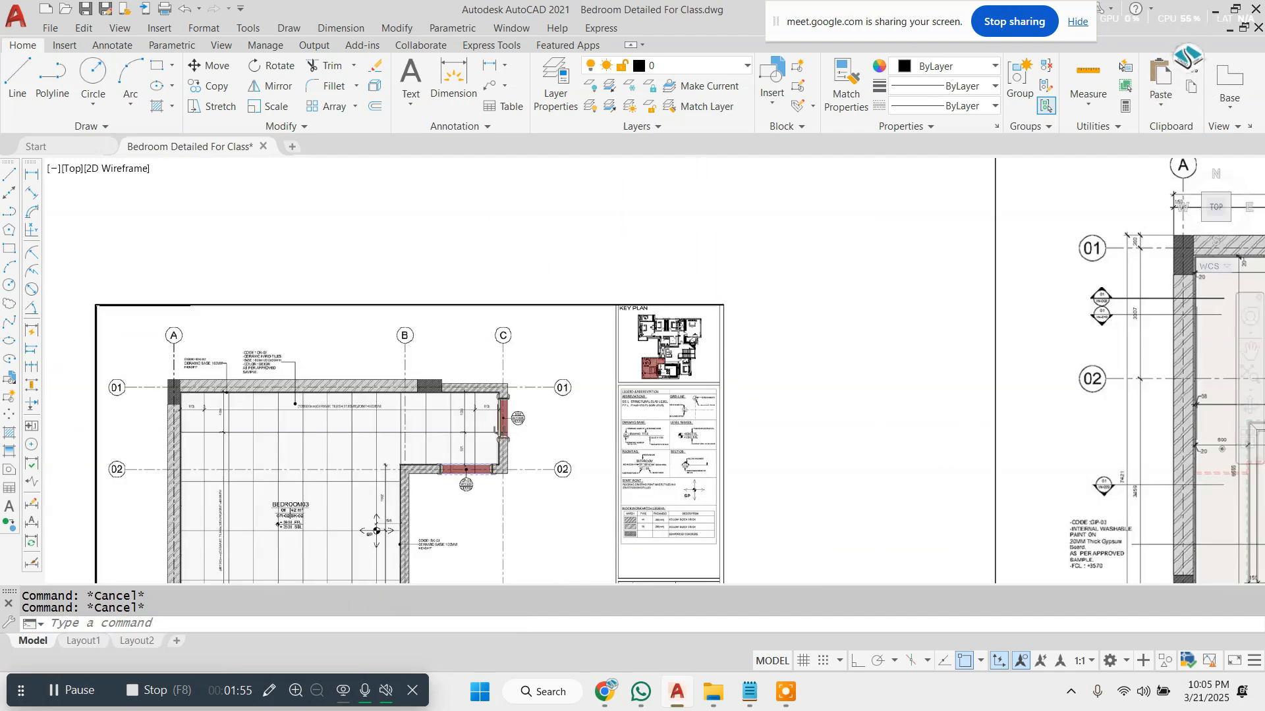
scroll(693, 349, "down", 10)
scroll(694, 349, "down", 4)
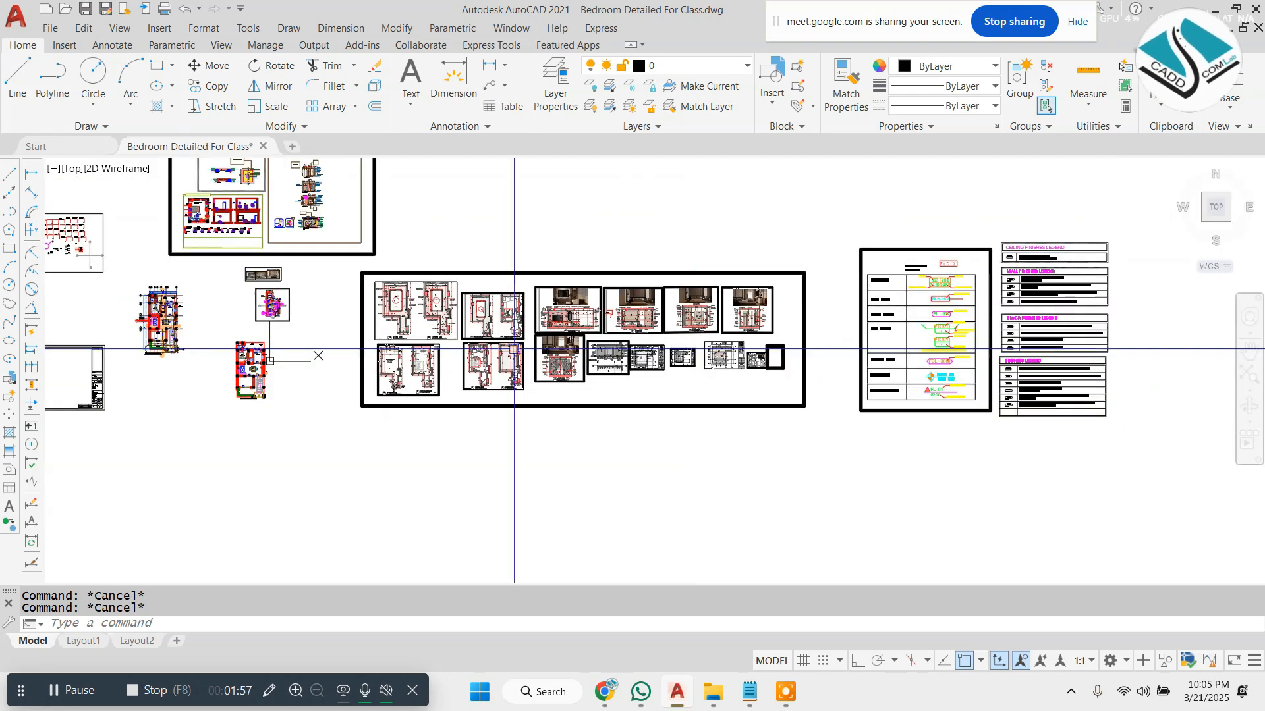
- Erase the MASTER BED ROOM label from the copied floor plan
middle_click_drag(356, 339, 685, 332)
scroll(463, 314, "up", 2)
scroll(650, 369, "up", 8)
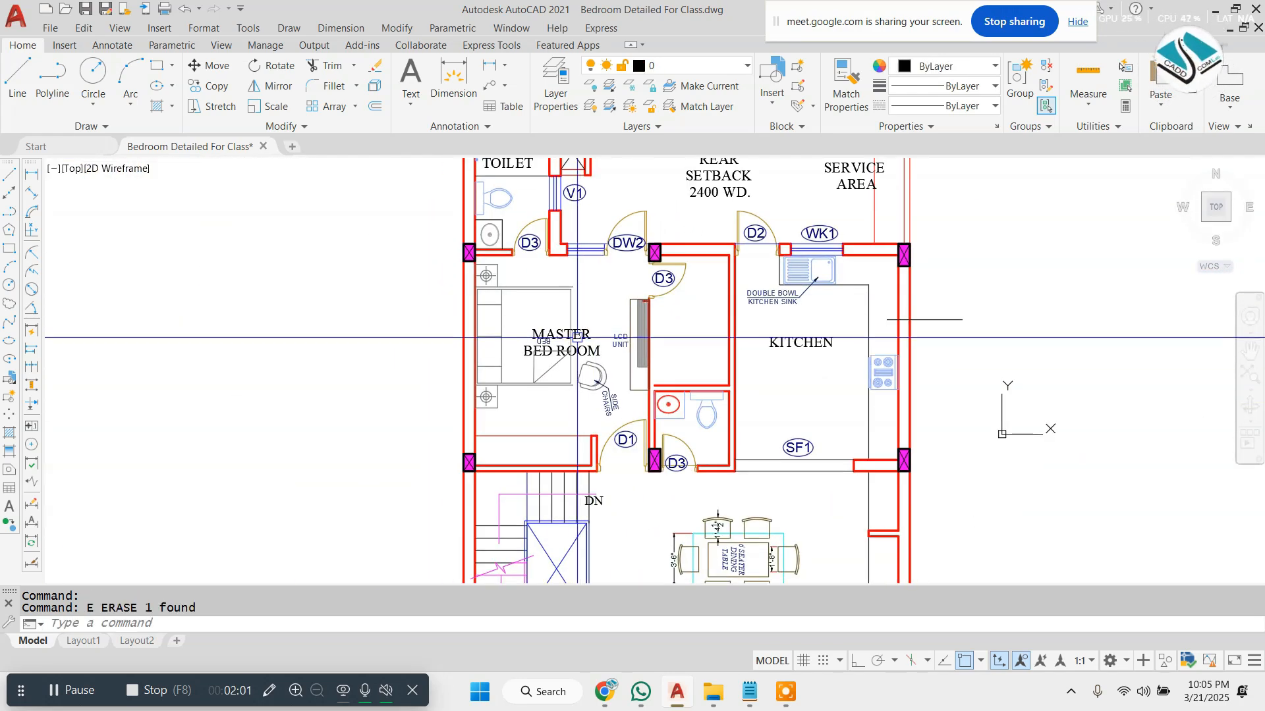
scroll(577, 337, "up", 4)
left_click(596, 319)
left_click(580, 341)
type("E")
key("Return")
key("Escape")
scroll(590, 362, "down", 2)
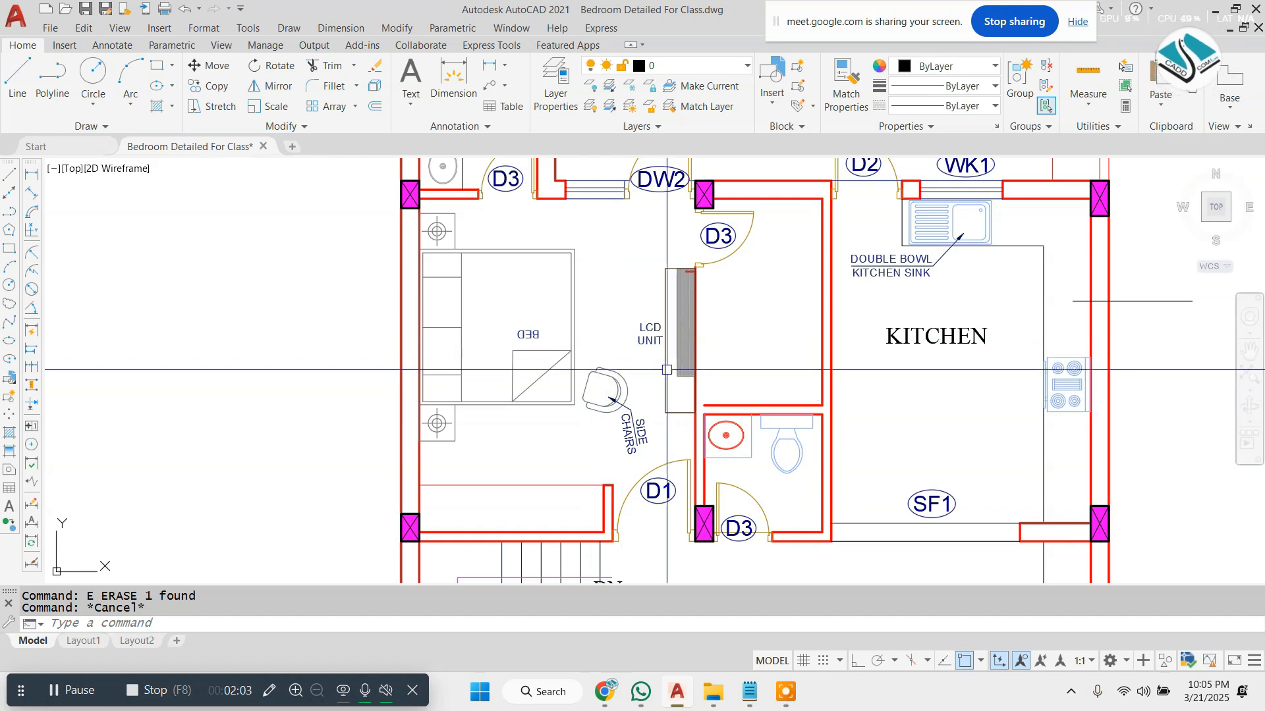
key("Escape")
scroll(590, 356, "down", 4)
type("REC")
key("Return")
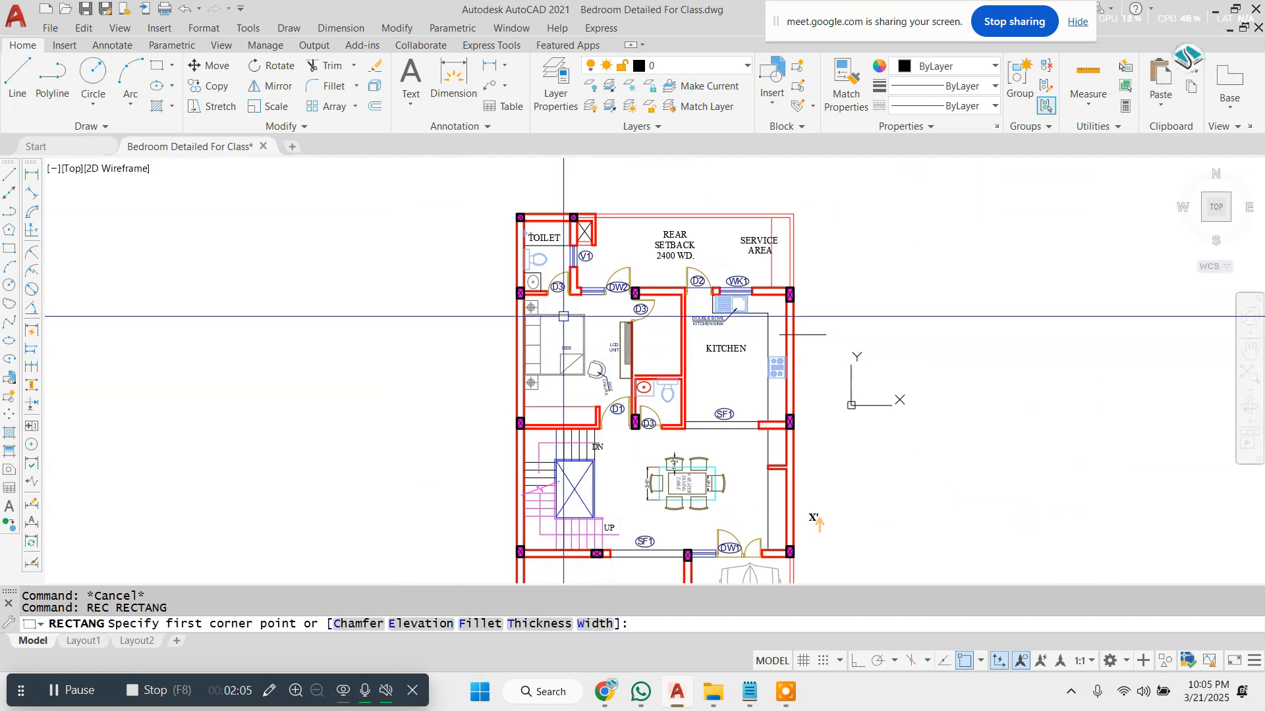
key("Escape")
scroll(580, 313, "up", 4)
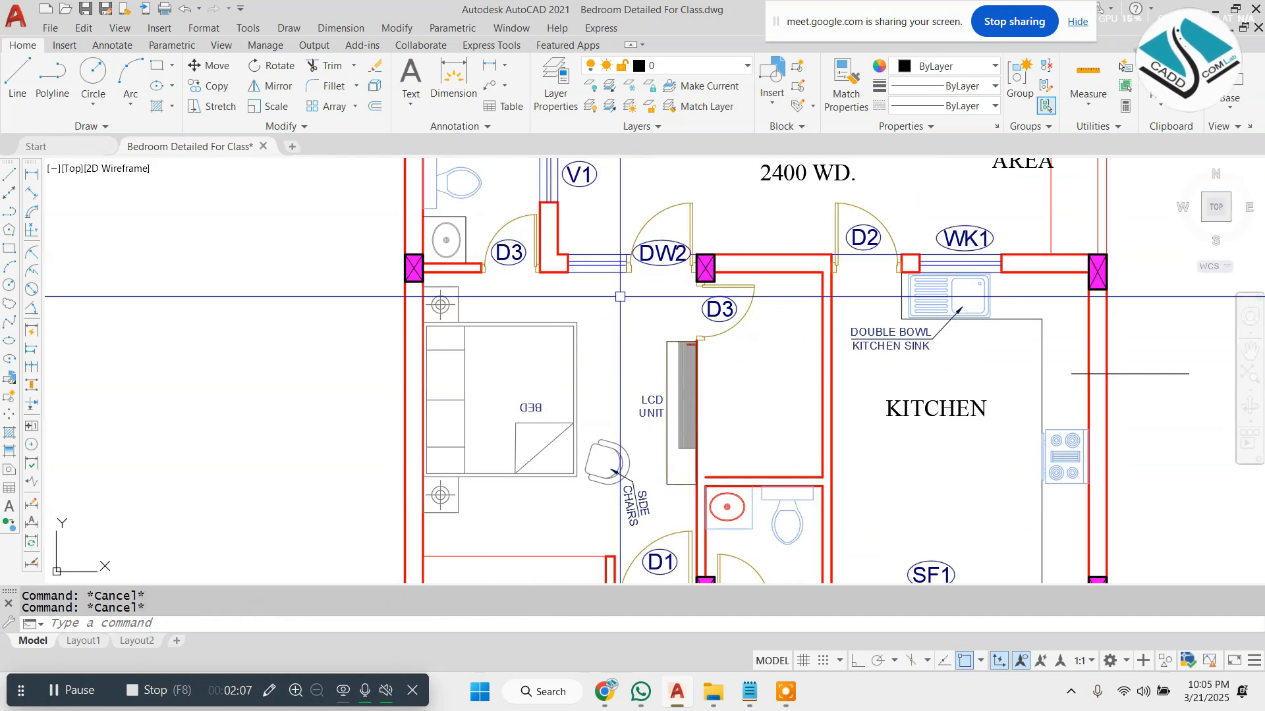
- Create a polyline boundary with island detection from a point inside the copied plan's master bedroom
scroll(620, 296, "down", 2)
type("BO")
key("Return")
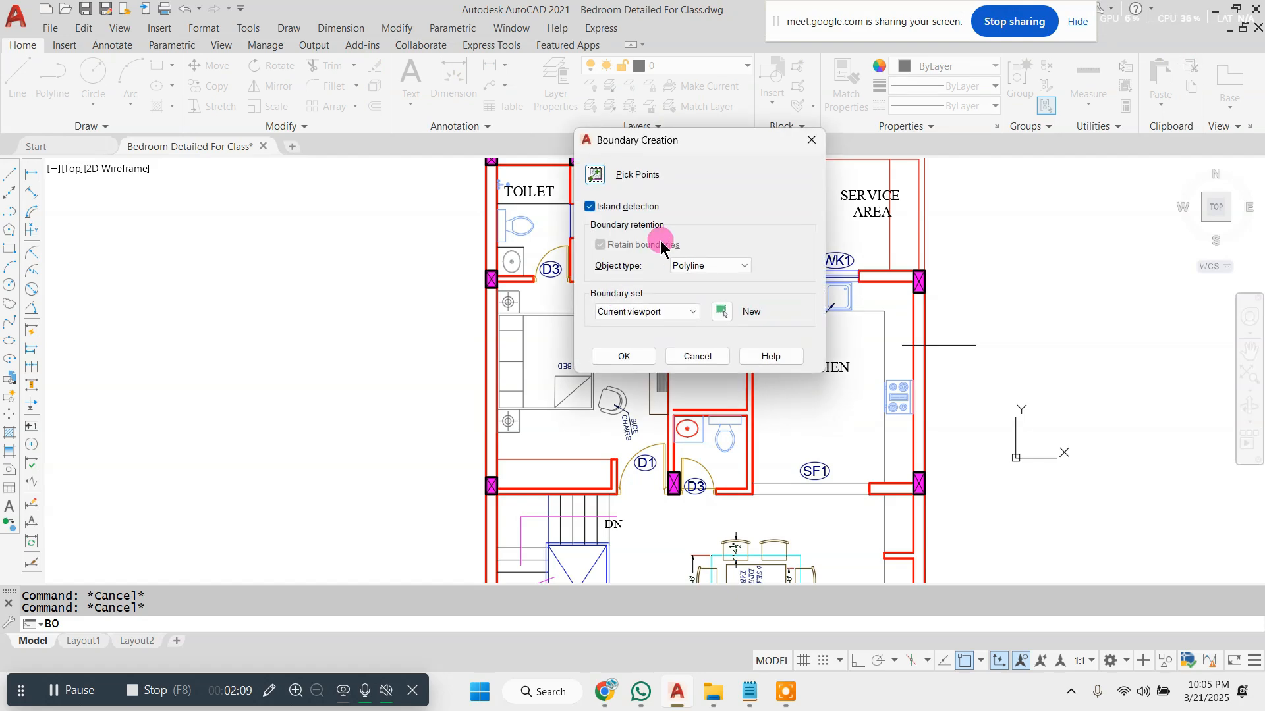
left_click(593, 172)
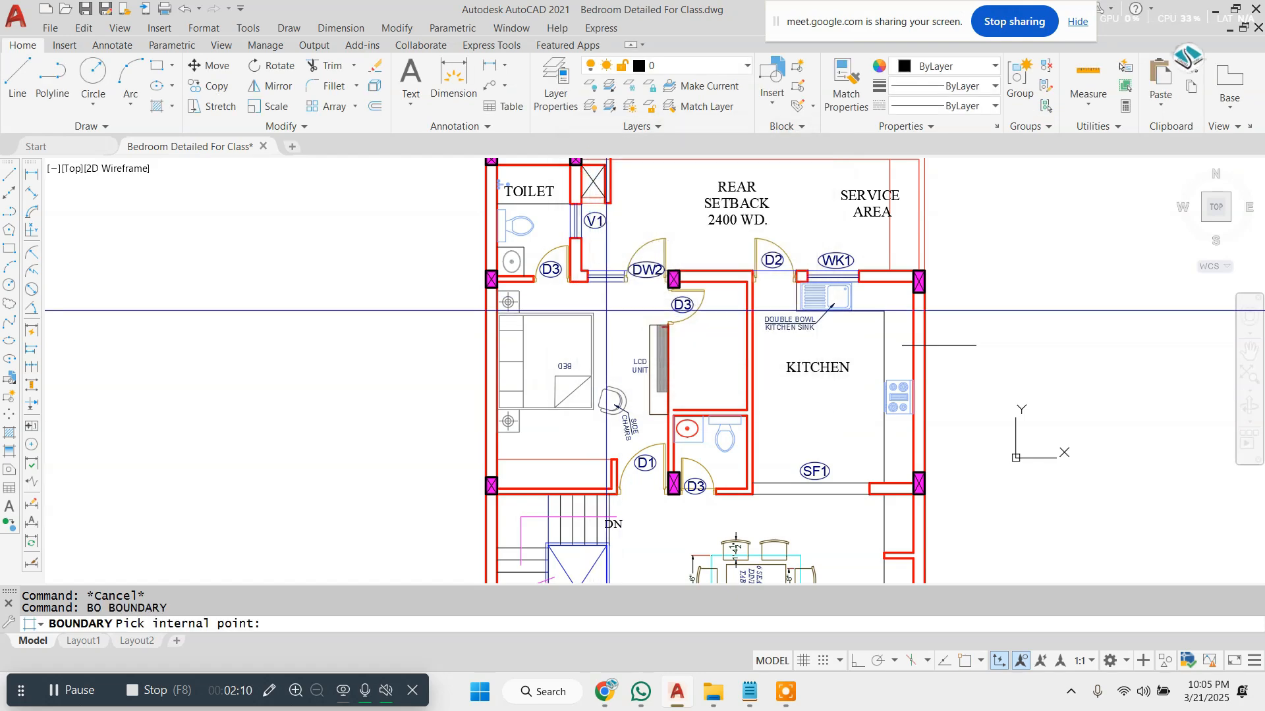
left_click(609, 363)
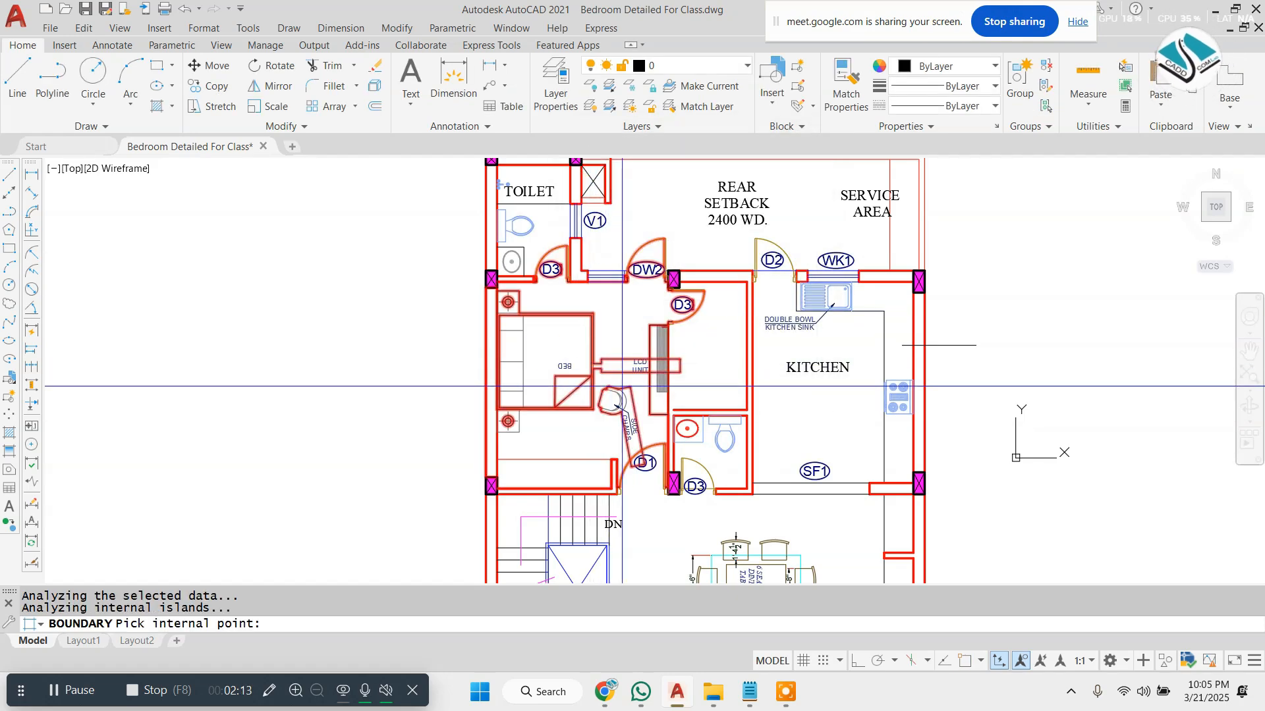
key("Return")
left_click(650, 380)
key("Escape")
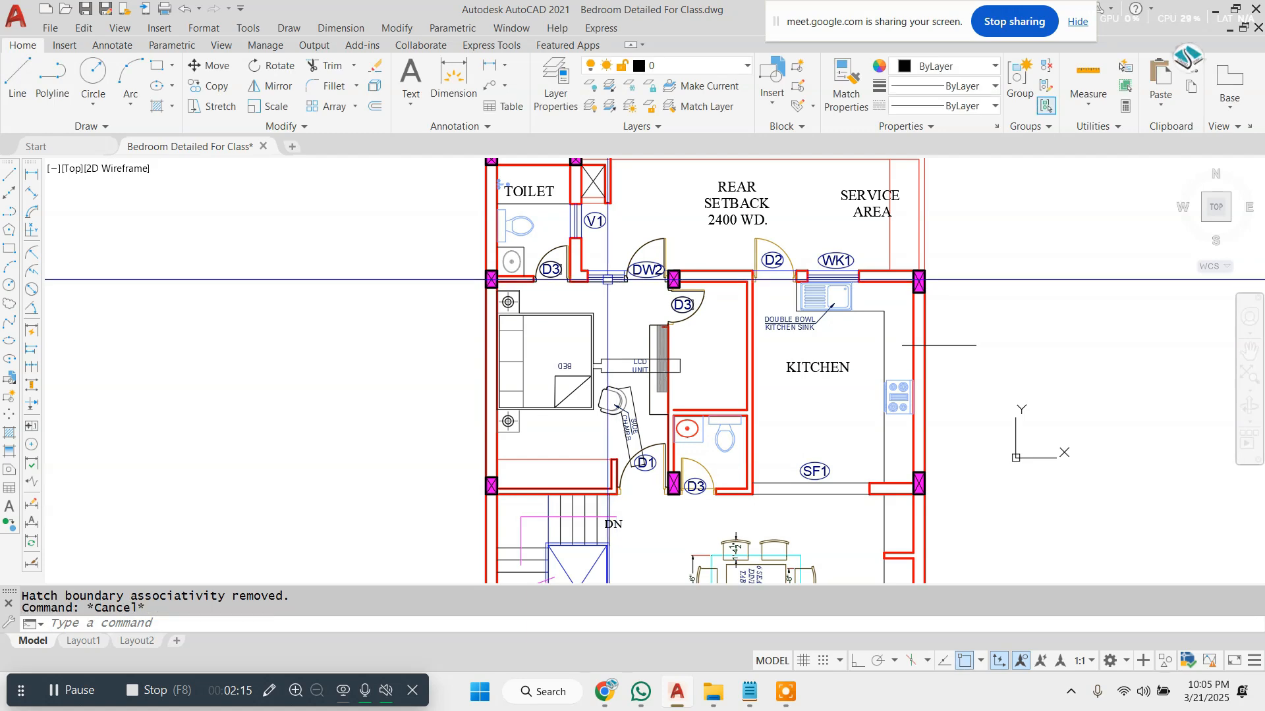
- Try to hatch the master bedroom with the ANSI31 pattern by selecting its boundary objects
left_click(608, 281)
type("H")
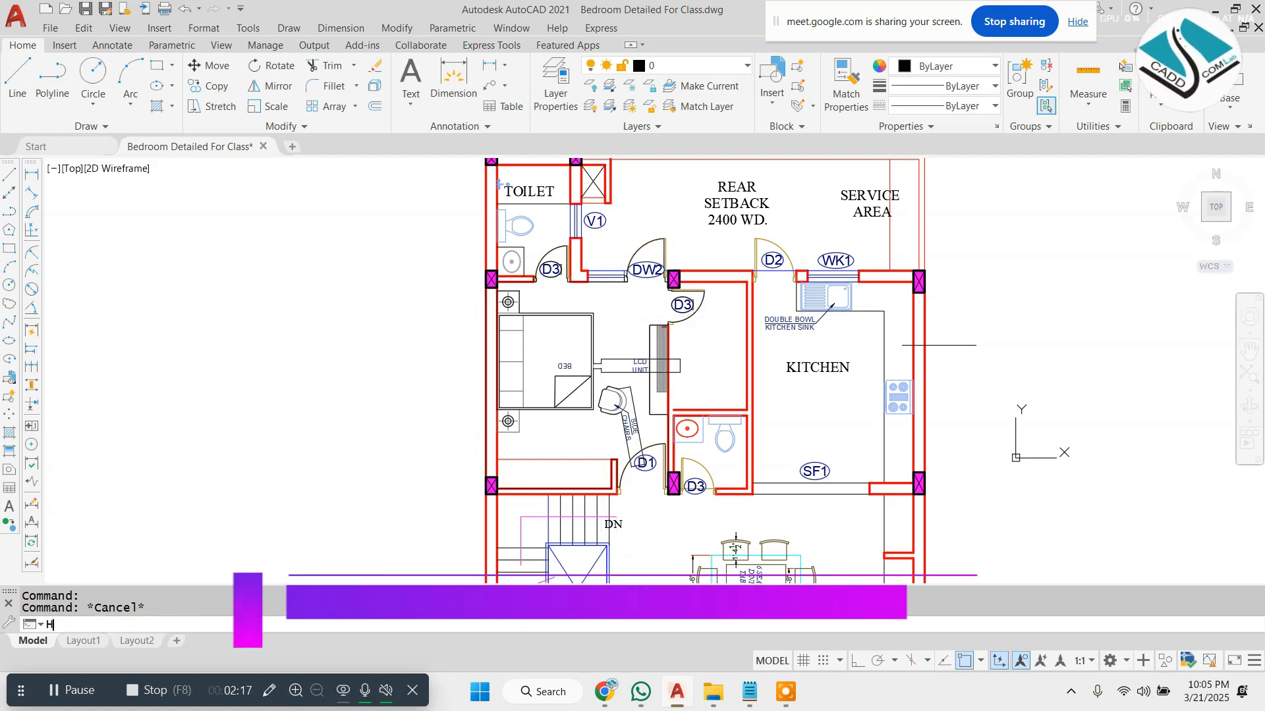
key("Return")
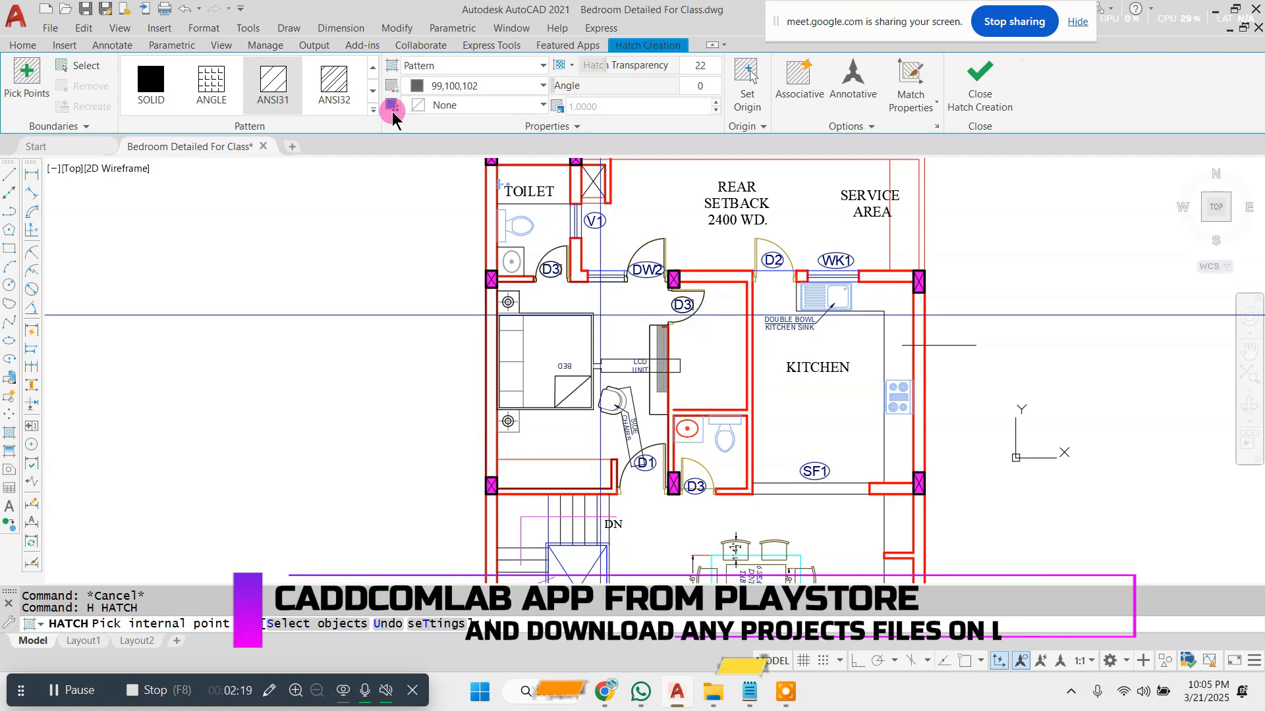
left_click(68, 66)
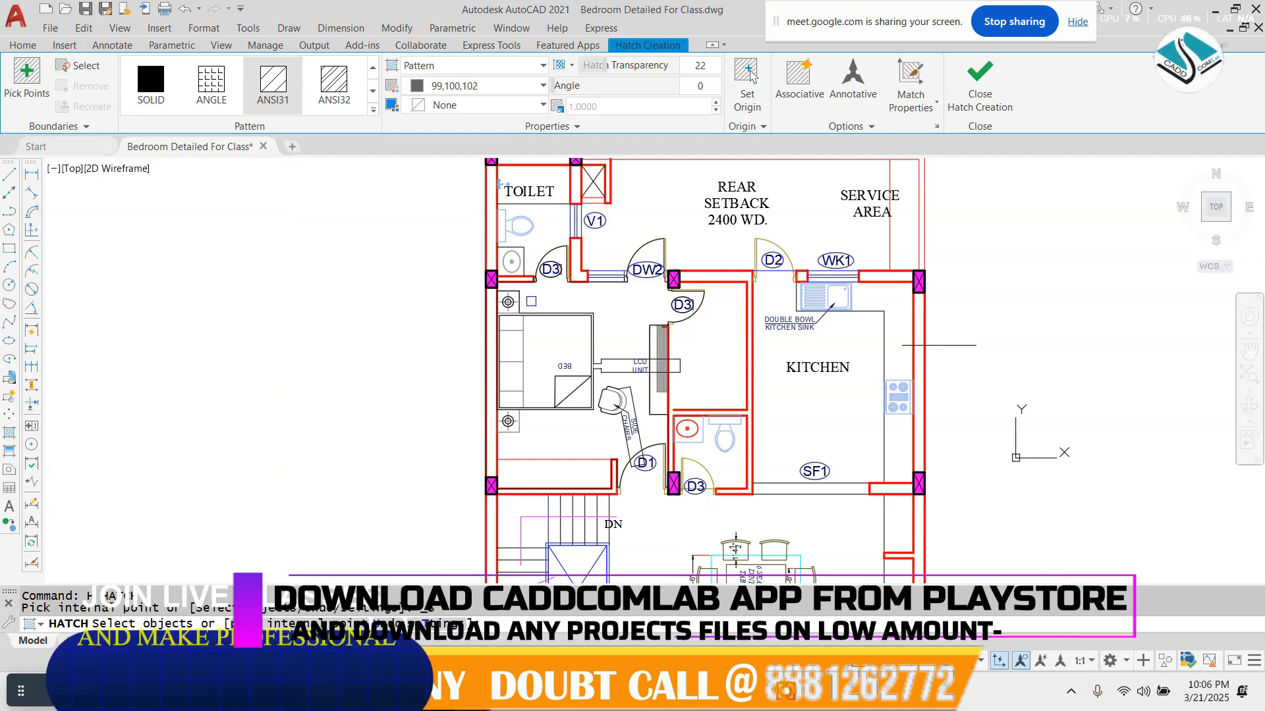
scroll(535, 302, "up", 4)
left_click(496, 247)
left_click(495, 249)
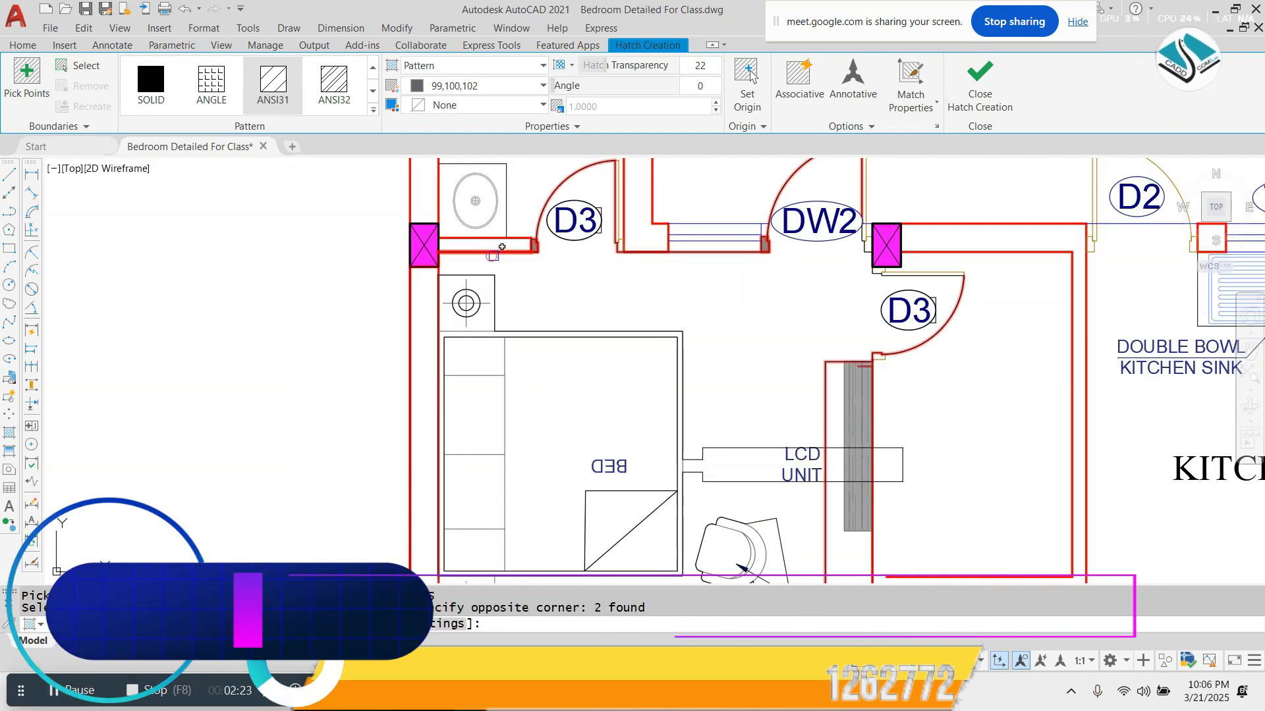
left_click(491, 254)
scroll(491, 255, "down", 3)
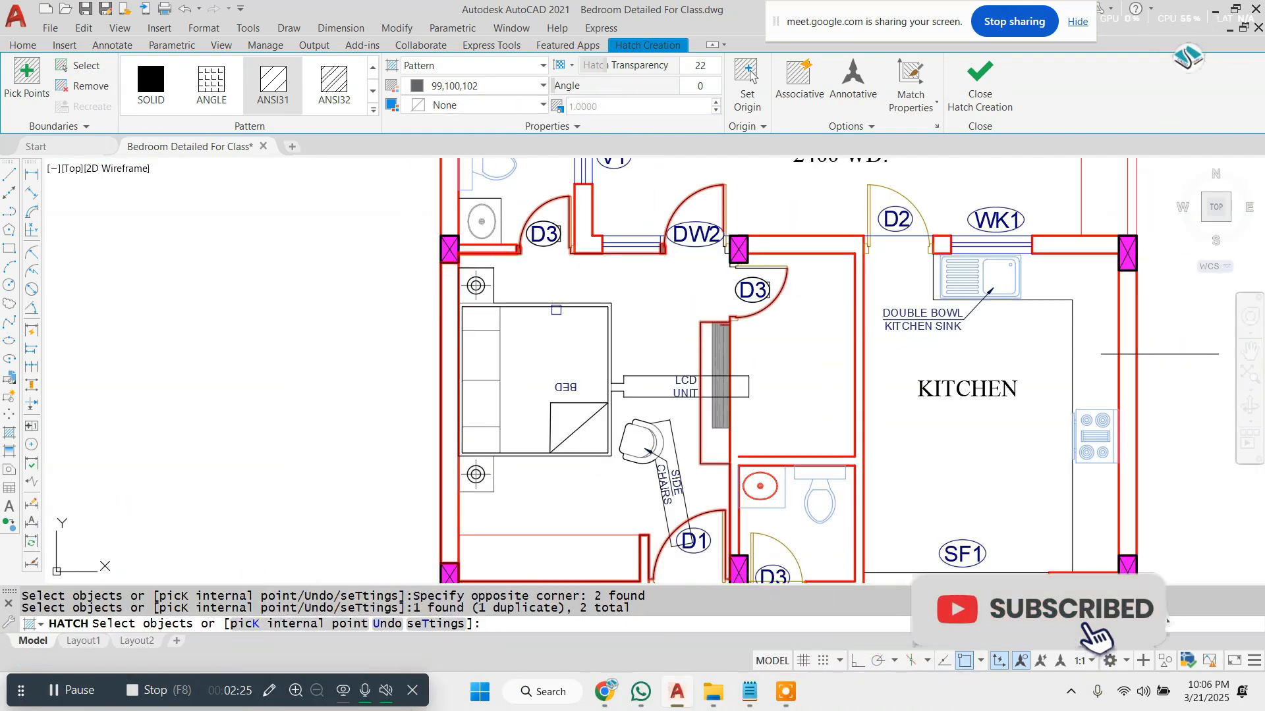
key("Escape")
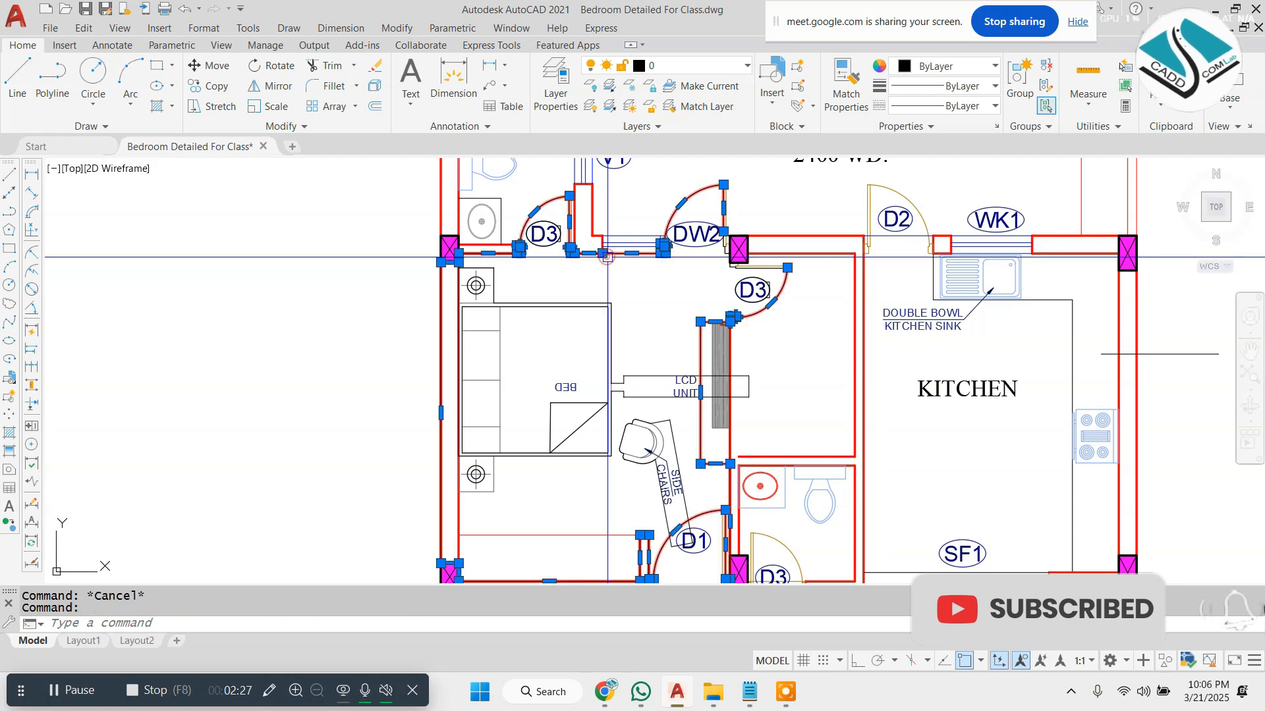
- Erase the generated boundary polylines around the master bedroom, the LCD unit label and the side chair label
type("e")
key("Return")
key("Escape")
middle_click_drag(629, 324, 608, 284)
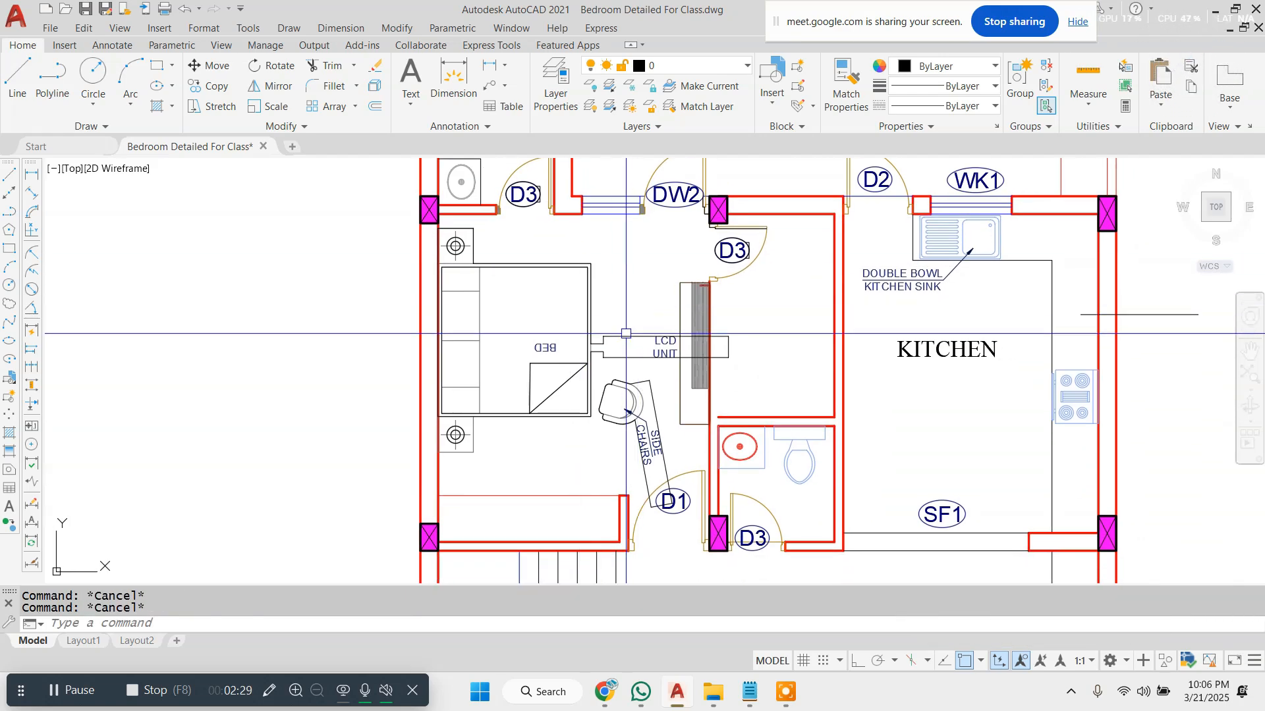
scroll(649, 408, "up", 2)
scroll(642, 395, "down", 2)
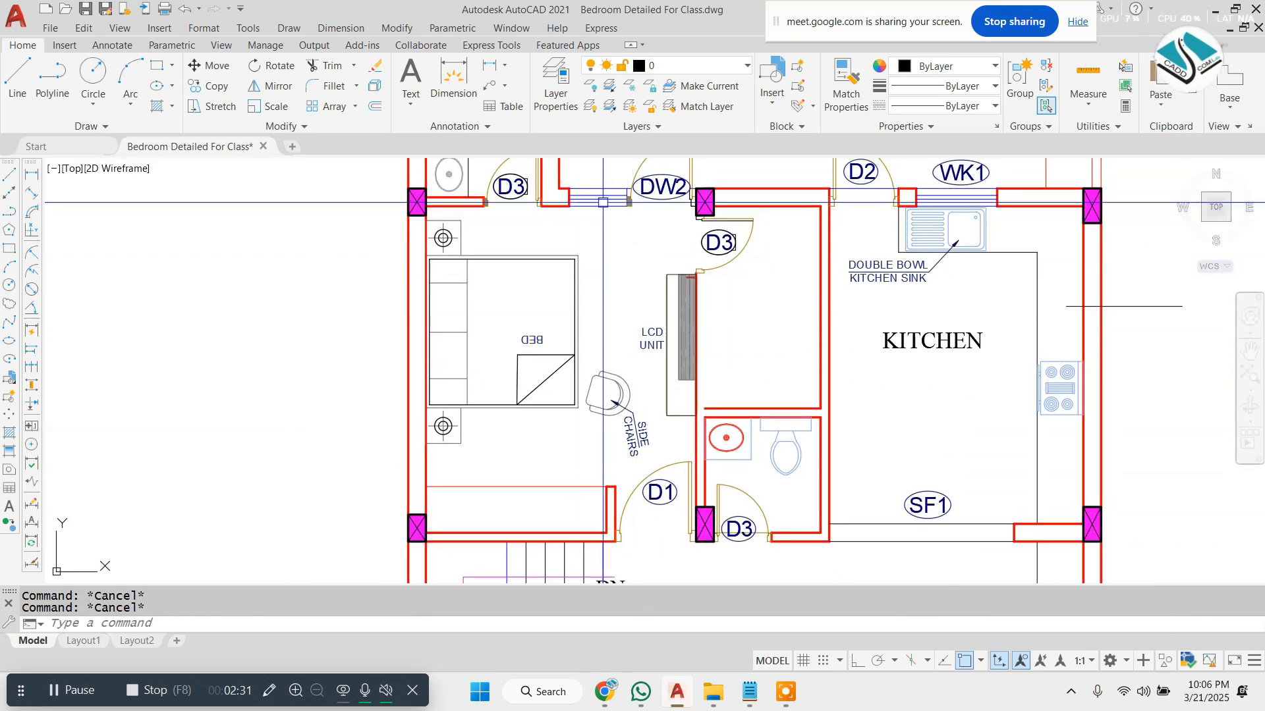
- Draw a rectangle over the copied plan's master bedroom, from its upper-left inner wall corner to the lower corner beside door D1's column
scroll(573, 193, "up", 2)
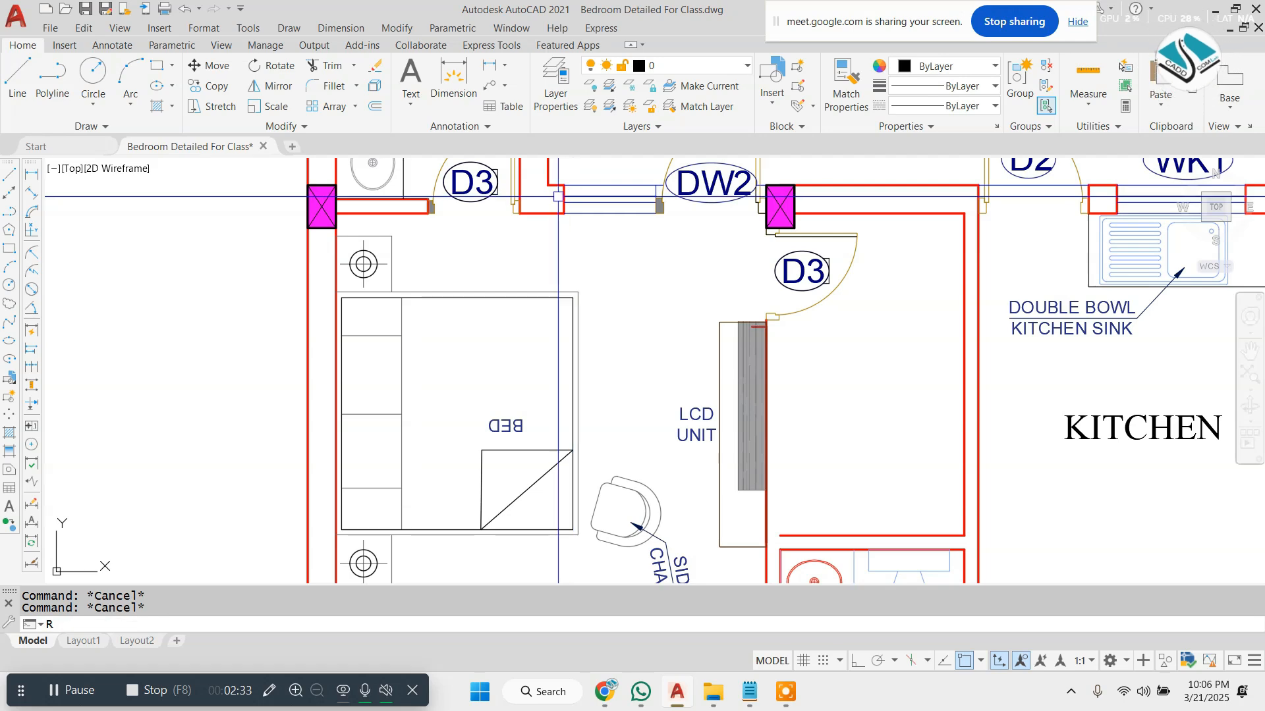
key("Return")
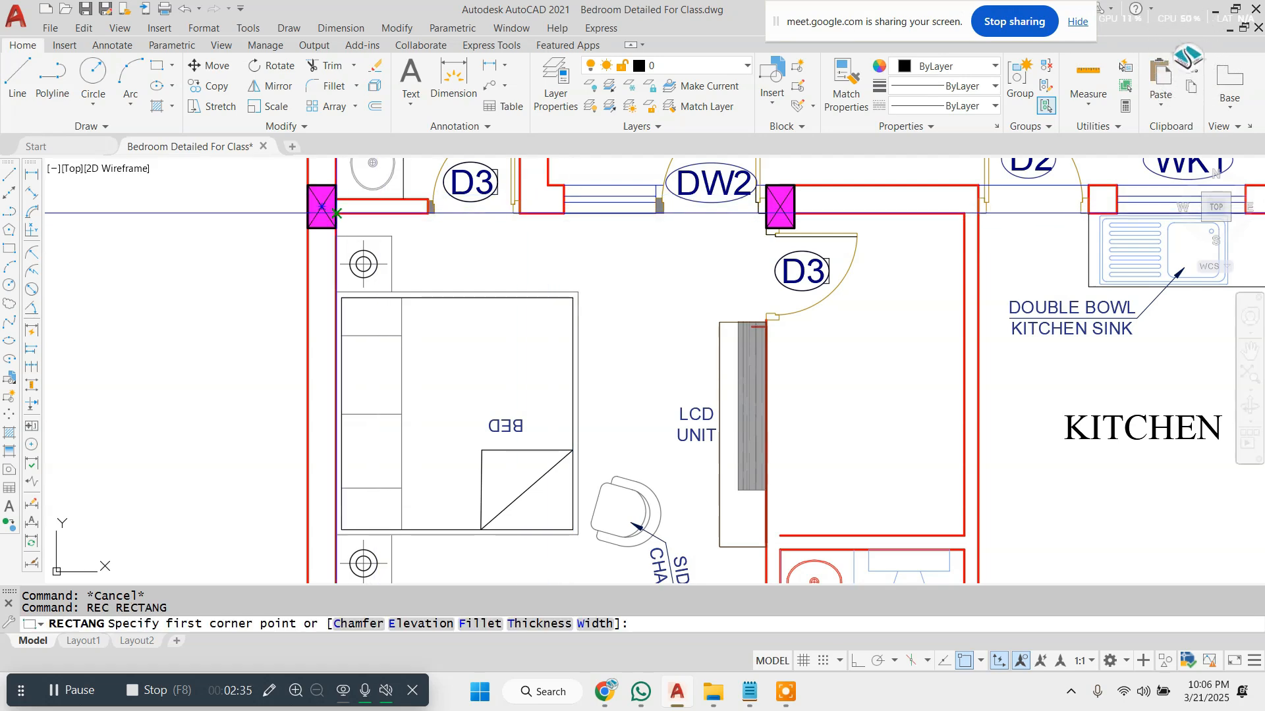
left_click(337, 213)
scroll(336, 213, "down", 2)
scroll(634, 491, "up", 4)
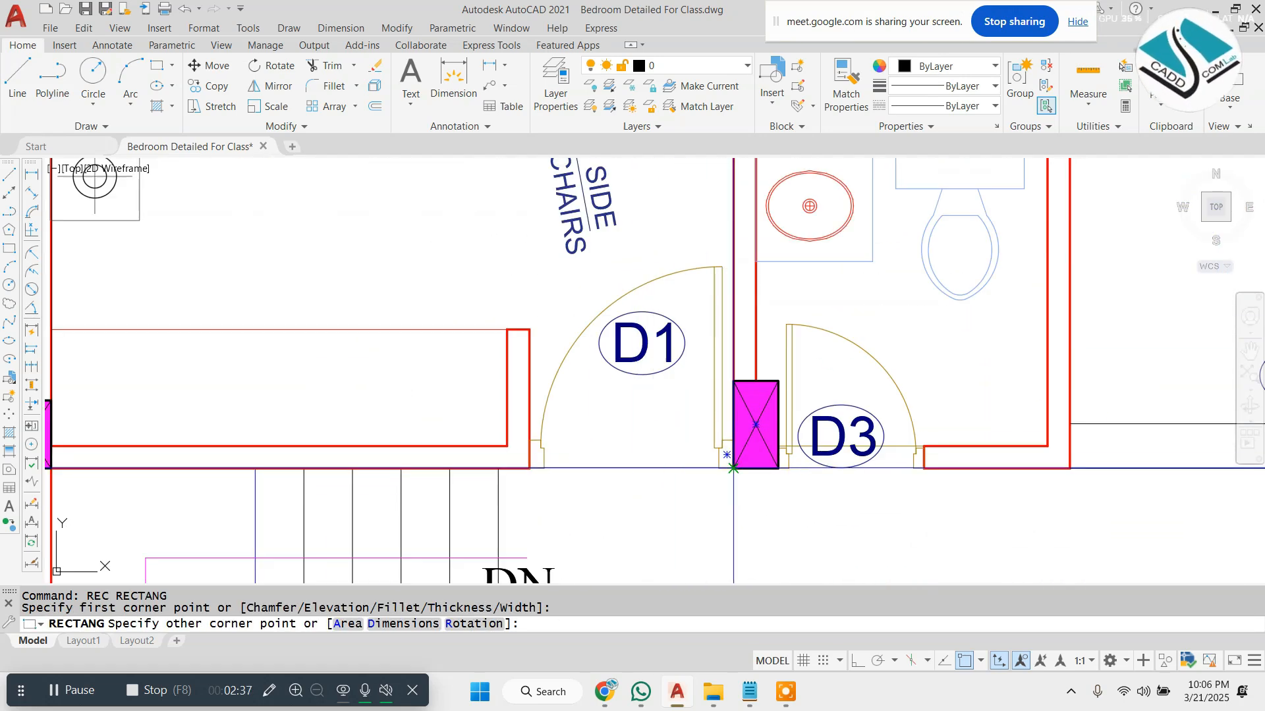
left_click(733, 468)
scroll(718, 435, "down", 4)
mouse_move(685, 343)
middle_mouse_down()
mouse_move(628, 361)
mouse_move(621, 378)
middle_mouse_up()
- Hatch the master bedroom rectangle with the ANSI31 pattern at a scale of 14
type("h")
key("Return")
middle_click_drag(559, 223, 551, 290)
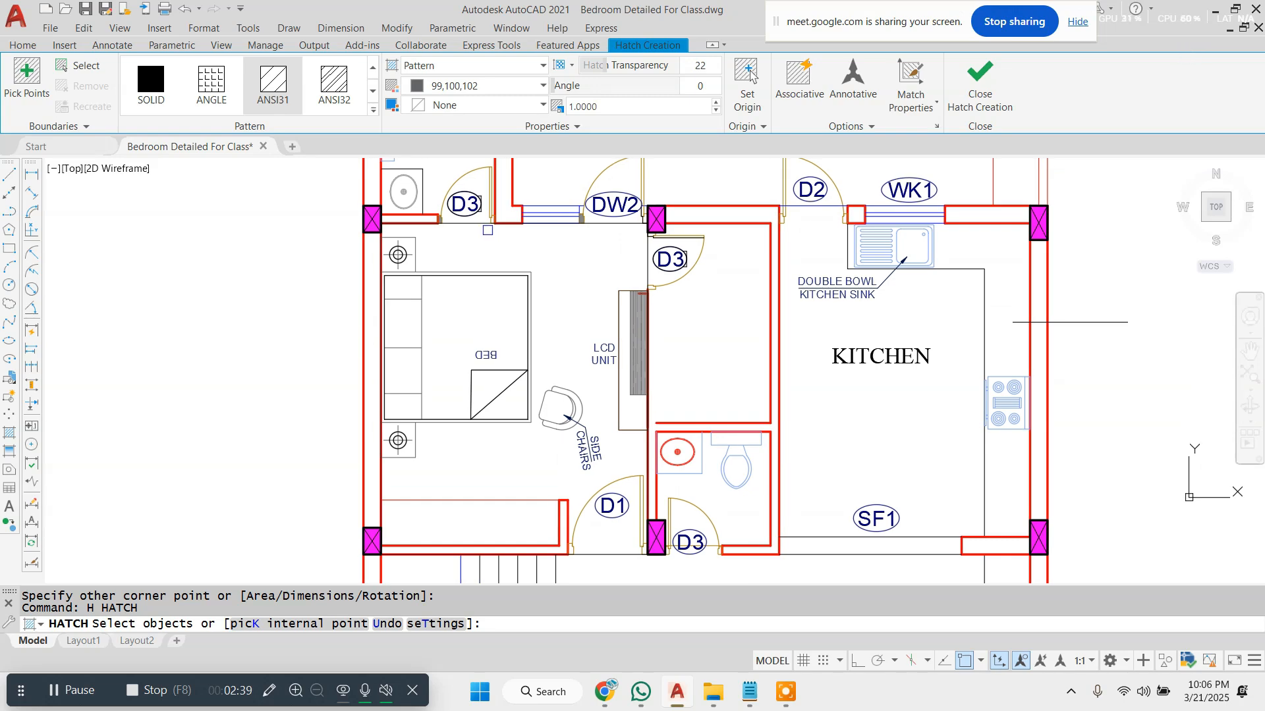
left_click(467, 222)
left_click(602, 106)
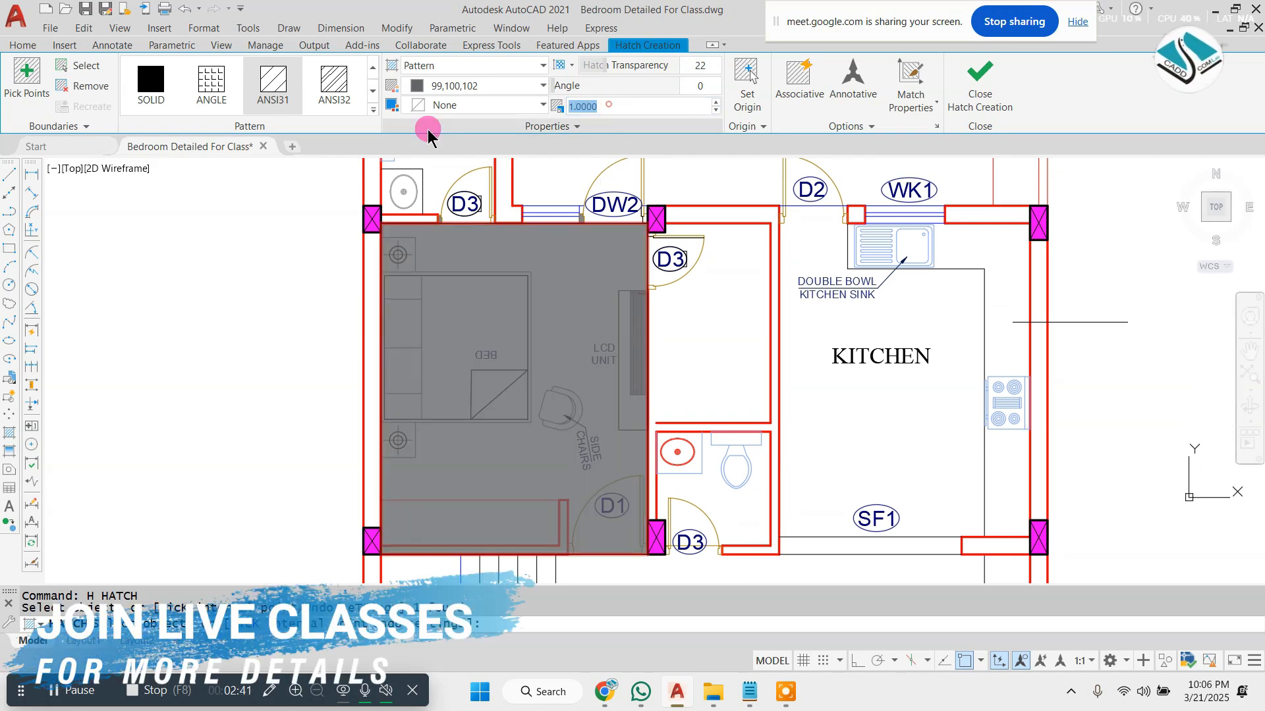
type("5")
key("Return")
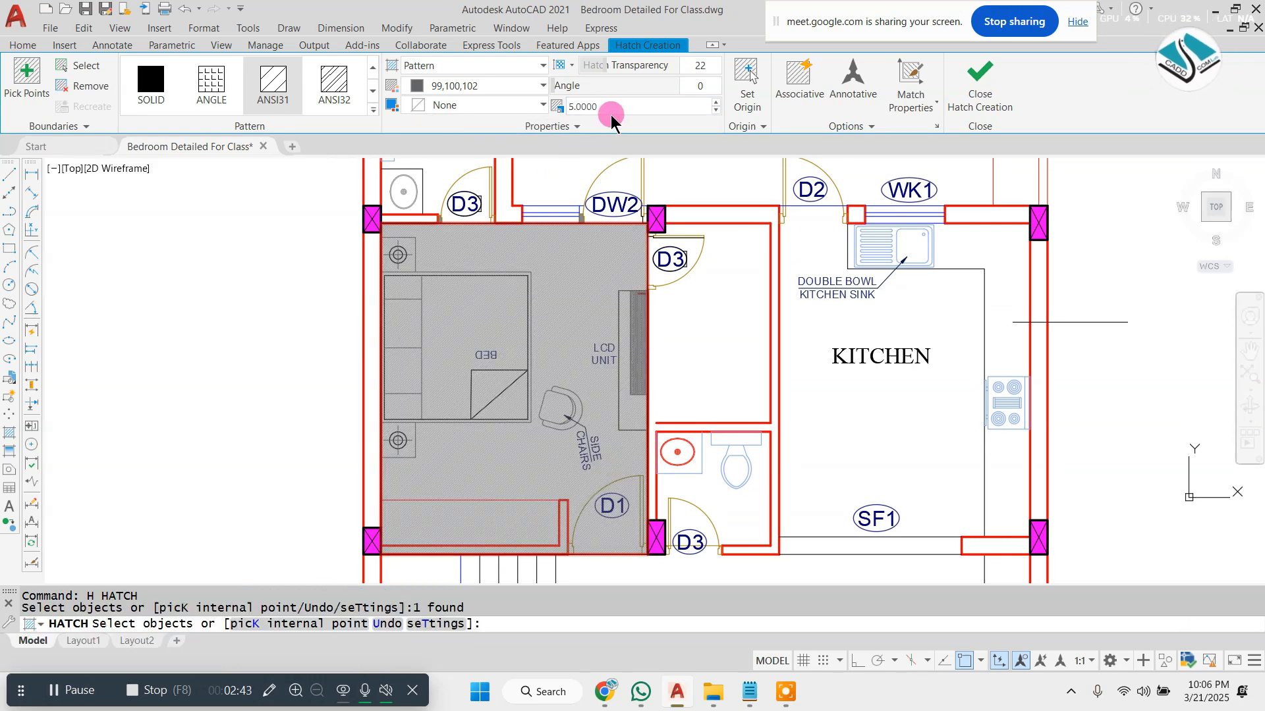
type("8")
key("Return")
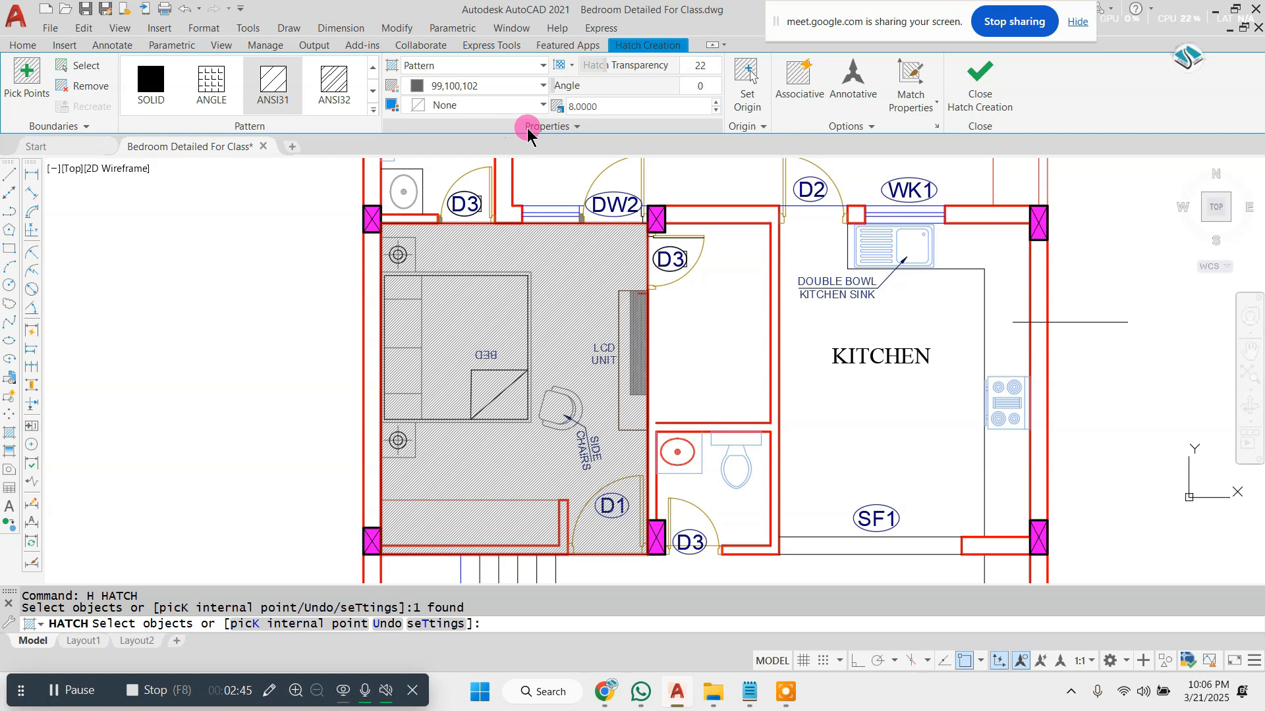
key("Return")
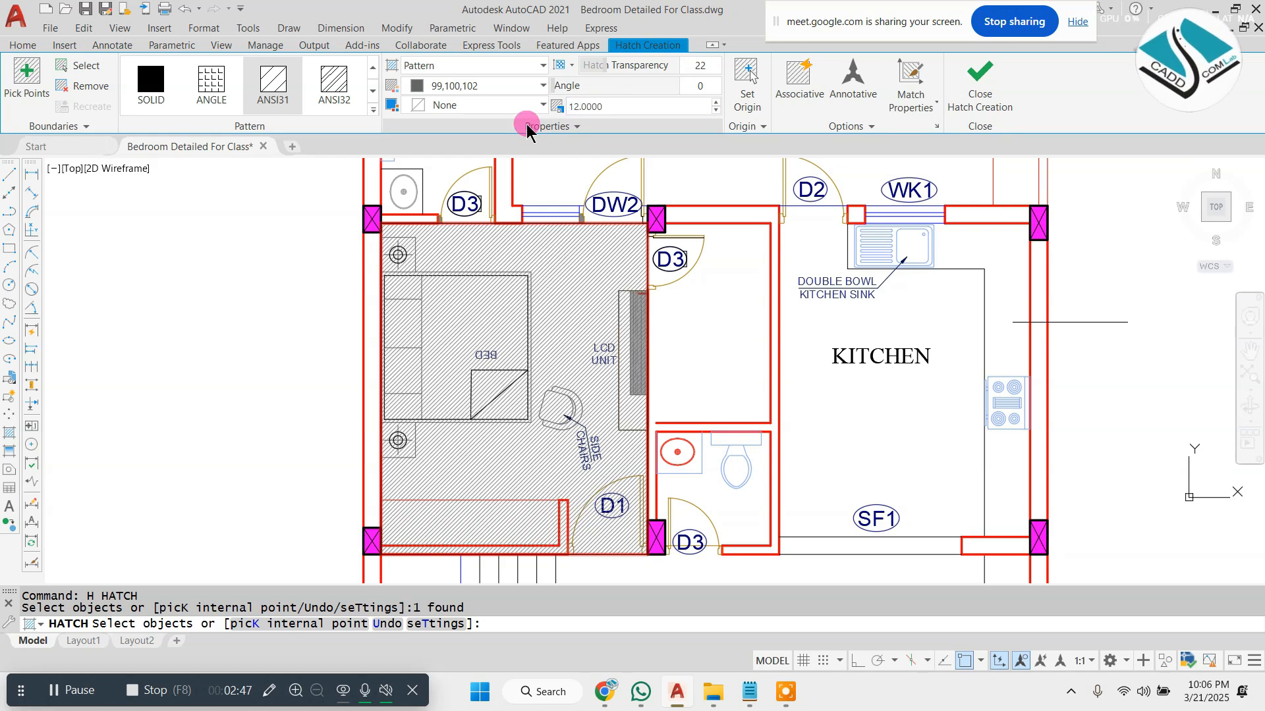
type("1")
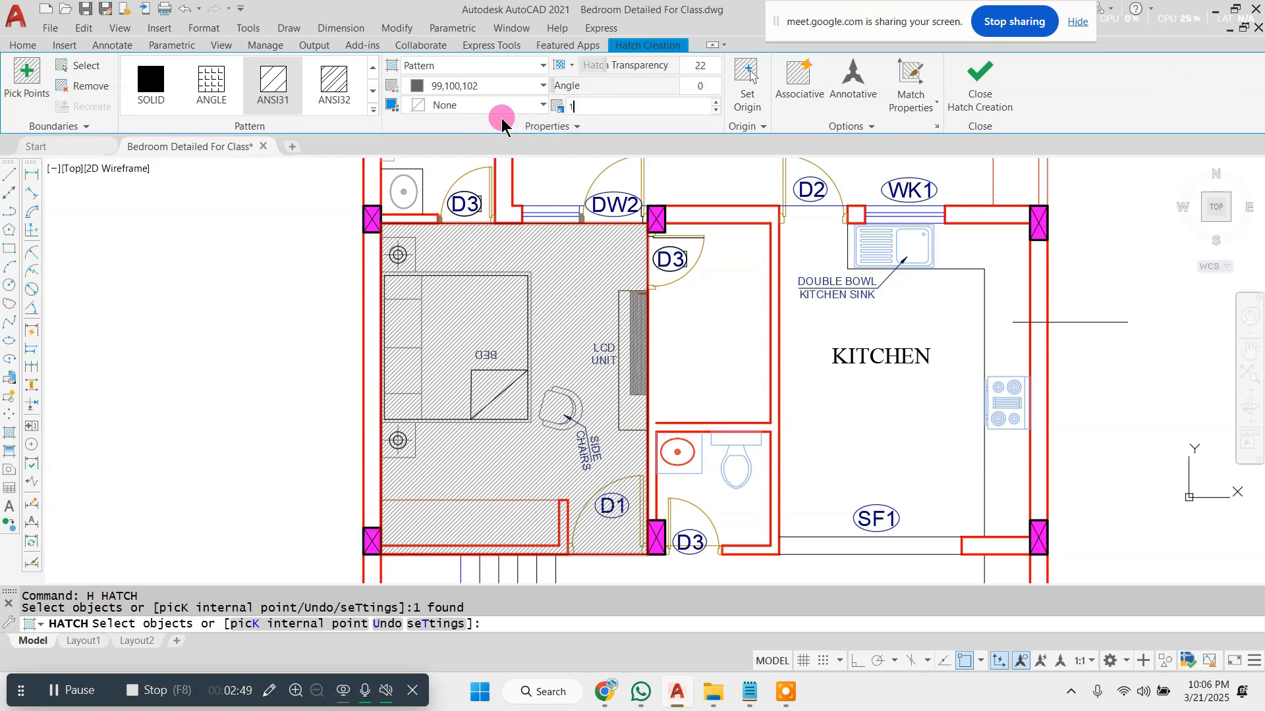
type("4")
key("Return")
- Set the hatch colour to dark blue 34,52,110 and finish the hatch
left_click(474, 85)
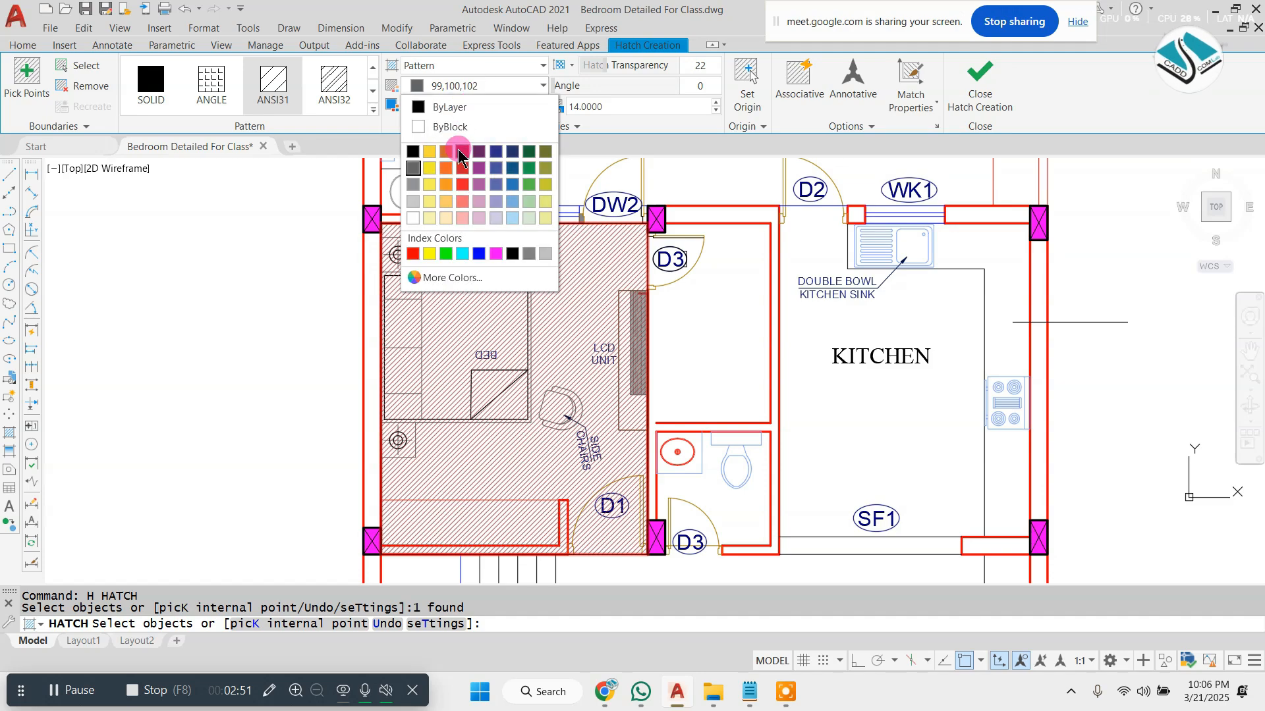
left_click(512, 153)
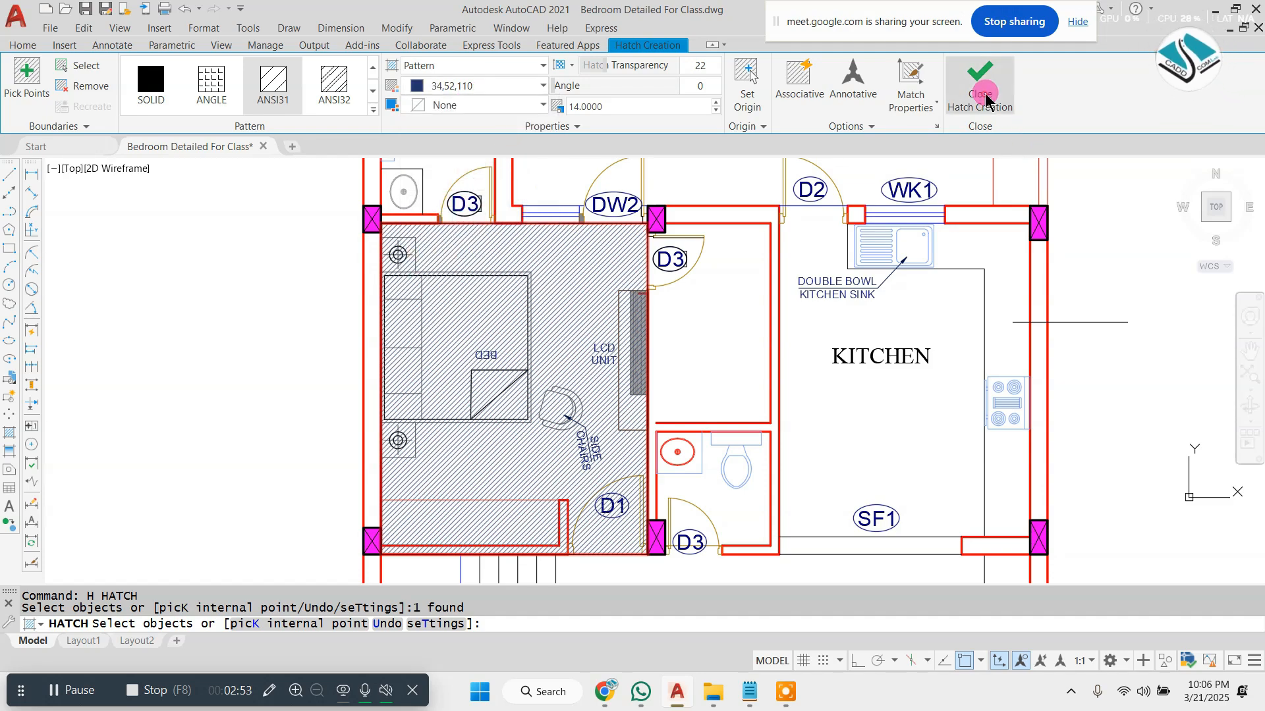
left_click(986, 99)
- Convert the whole copied ground floor plan, including its title, into a block named ASDASDASD
scroll(692, 286, "down", 8)
left_click(782, 236)
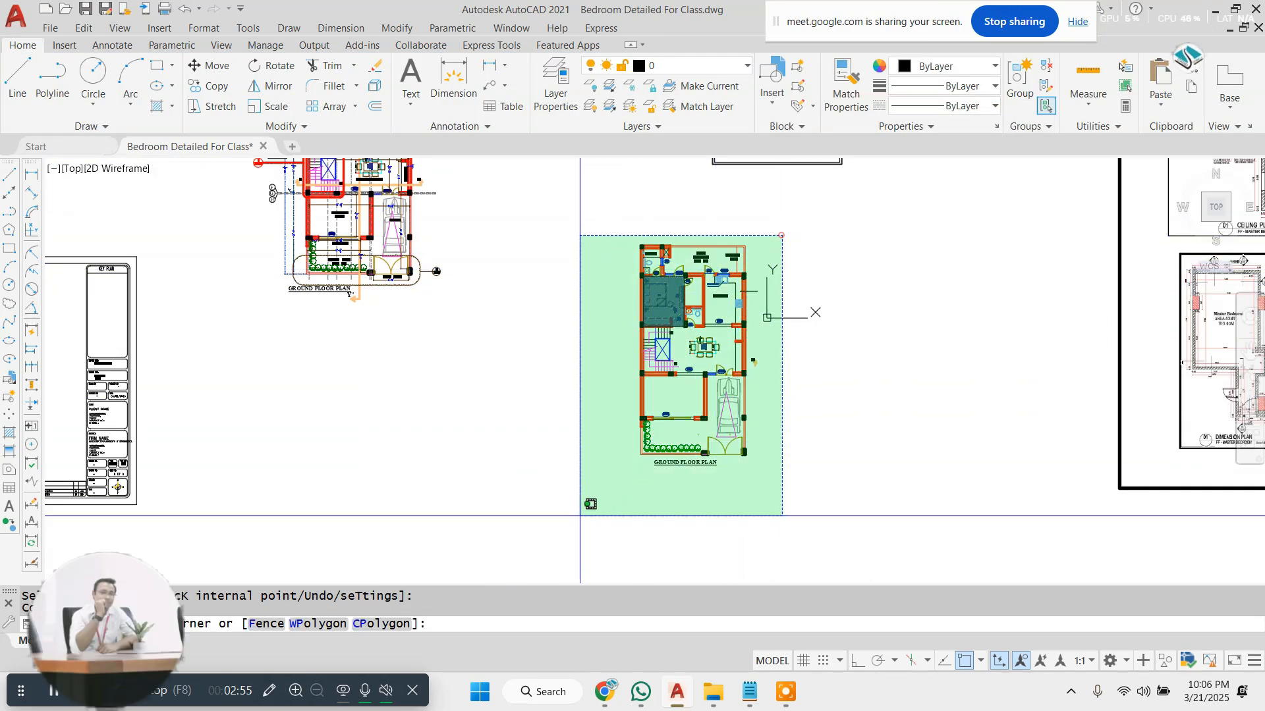
left_click(574, 514)
type("b")
key("space")
type("ASDASDASD")
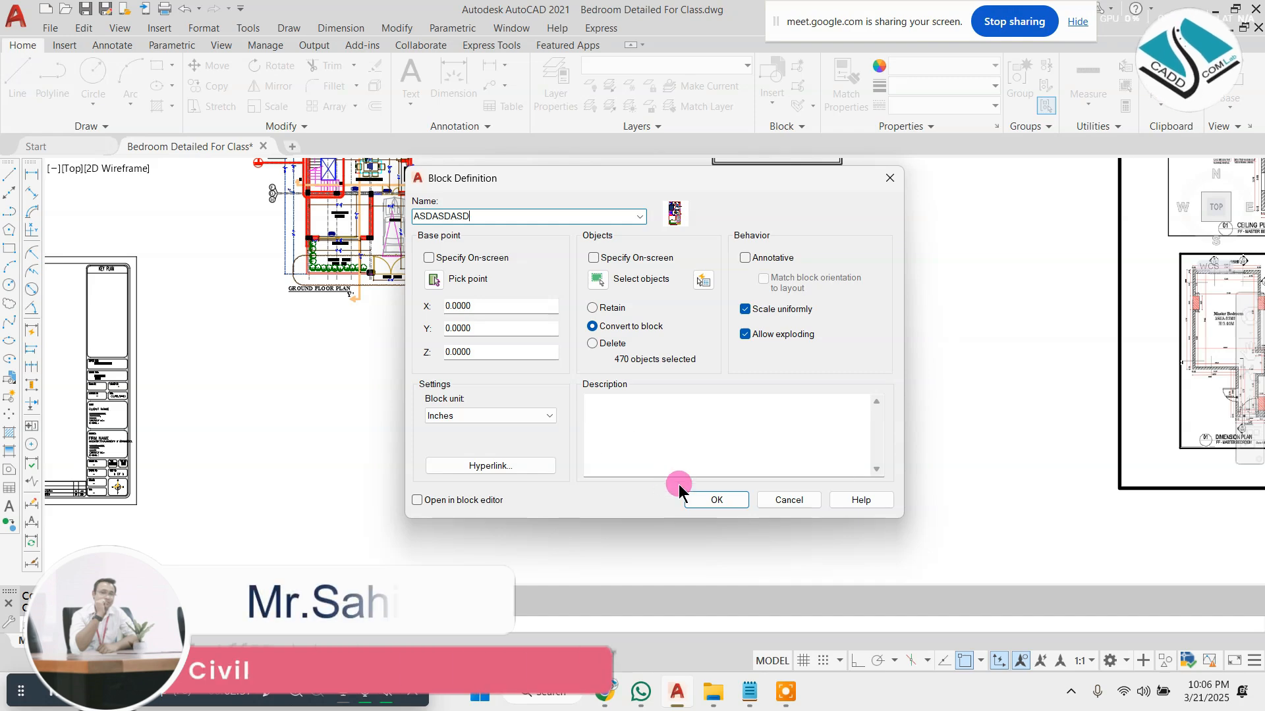
left_click(698, 499)
- Scale the copied plan block down freehand to a small size suited to the title block
left_click(661, 348)
left_click(661, 332)
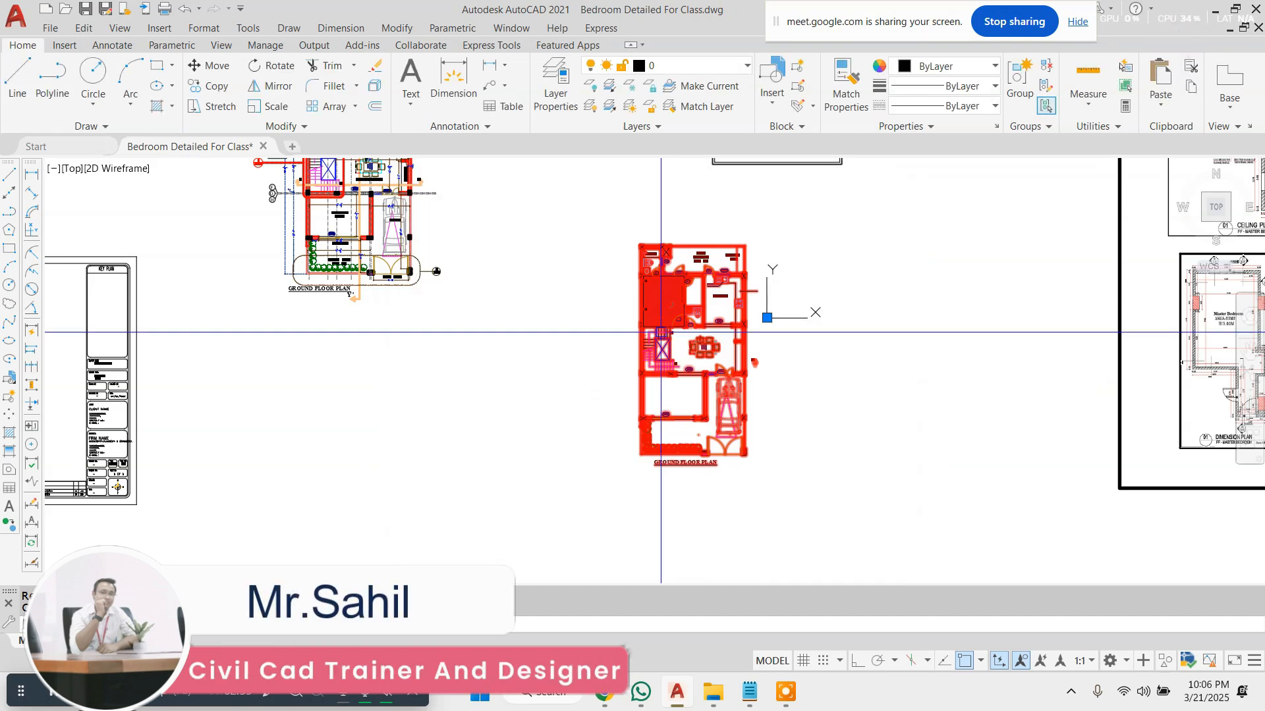
type("sc")
key("space")
scroll(465, 353, "up", 2)
left_click(468, 363)
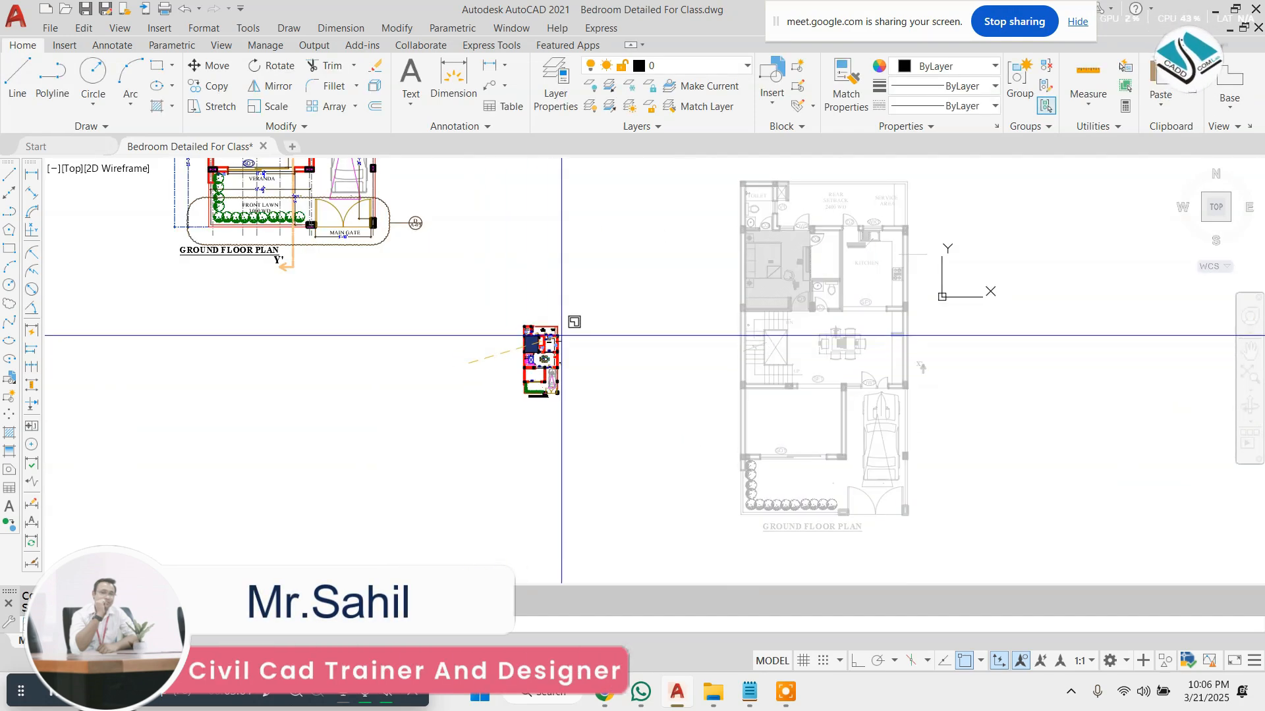
left_click(561, 335)
- Move the reduced plan block into the title block, beneath the KEY PLAN heading
left_click(660, 274)
left_click(472, 455)
type("m")
key("space")
left_click(574, 356)
scroll(271, 313, "down", 2)
middle_click_drag(107, 330, 643, 378)
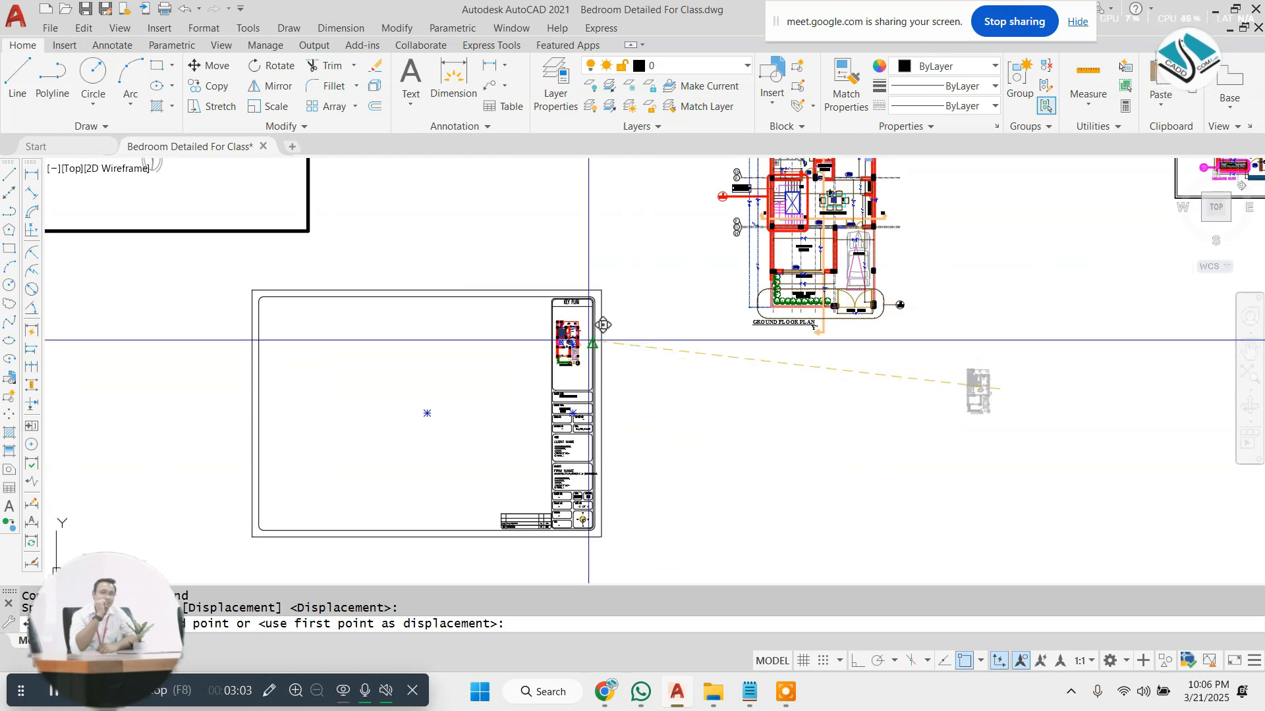
scroll(588, 341, "up", 8)
left_click(600, 398)
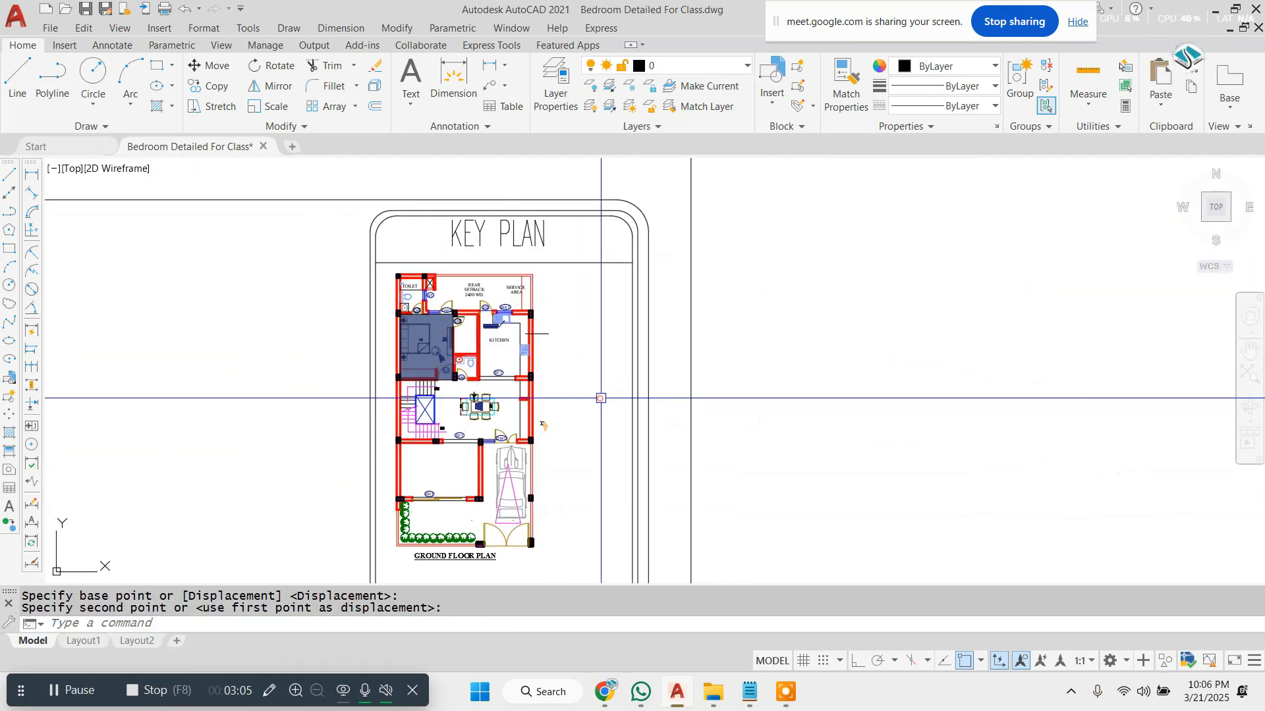
- Scale the plan block under the KEY PLAN heading down further, to about half its width
left_click(572, 366)
left_click(477, 406)
scroll(434, 351, "up", 2)
type("sc")
key("space")
left_click(430, 359)
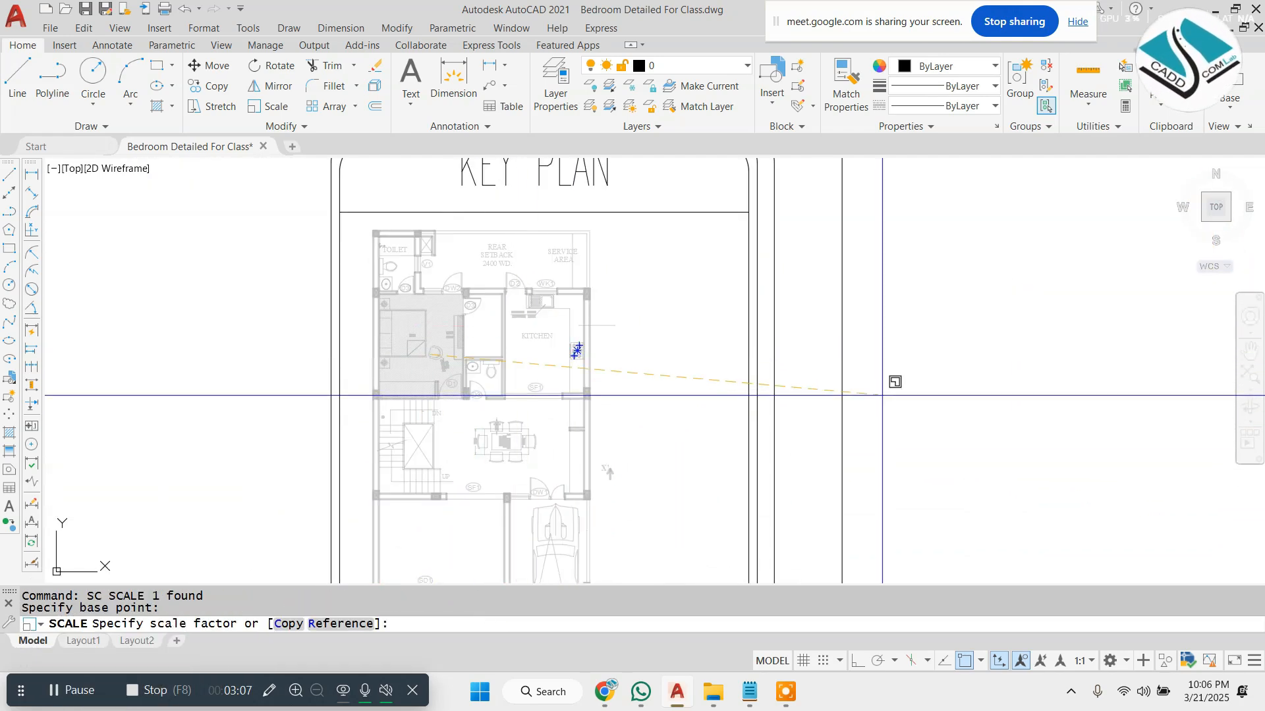
left_click(681, 396)
- Move the reduced plan block up to the upper-left corner of the space under the KEY PLAN heading
left_click(535, 344)
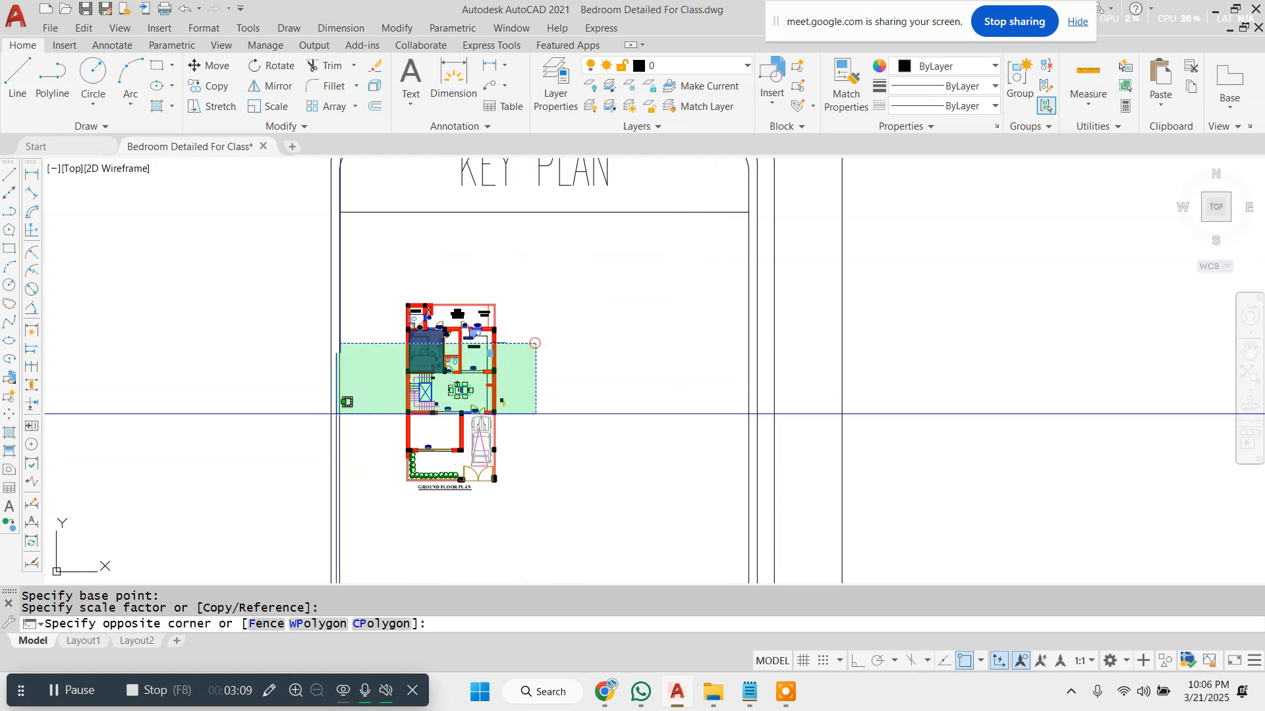
left_click(384, 418)
type("M")
key("Return")
left_click(433, 397)
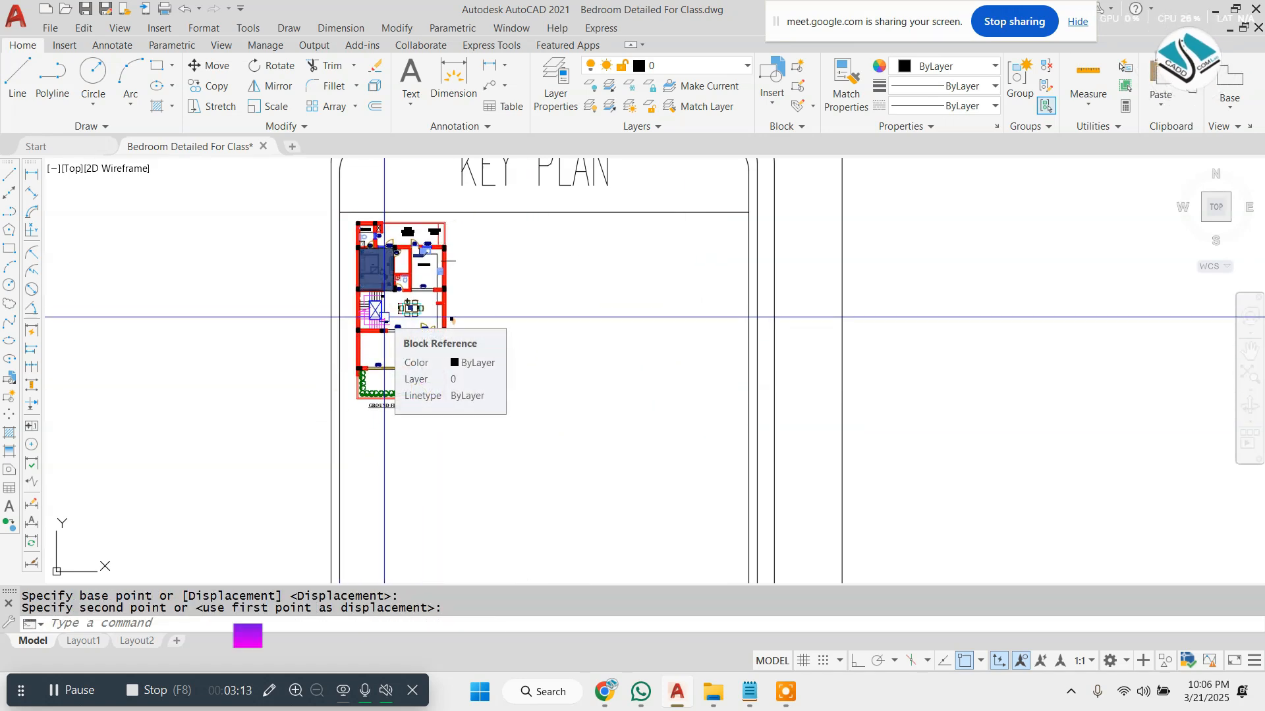
key("Escape")
key("Escape")
- Draw a horizontal line across the title block column just below the key plan
type("L")
key("Return")
left_click(345, 433)
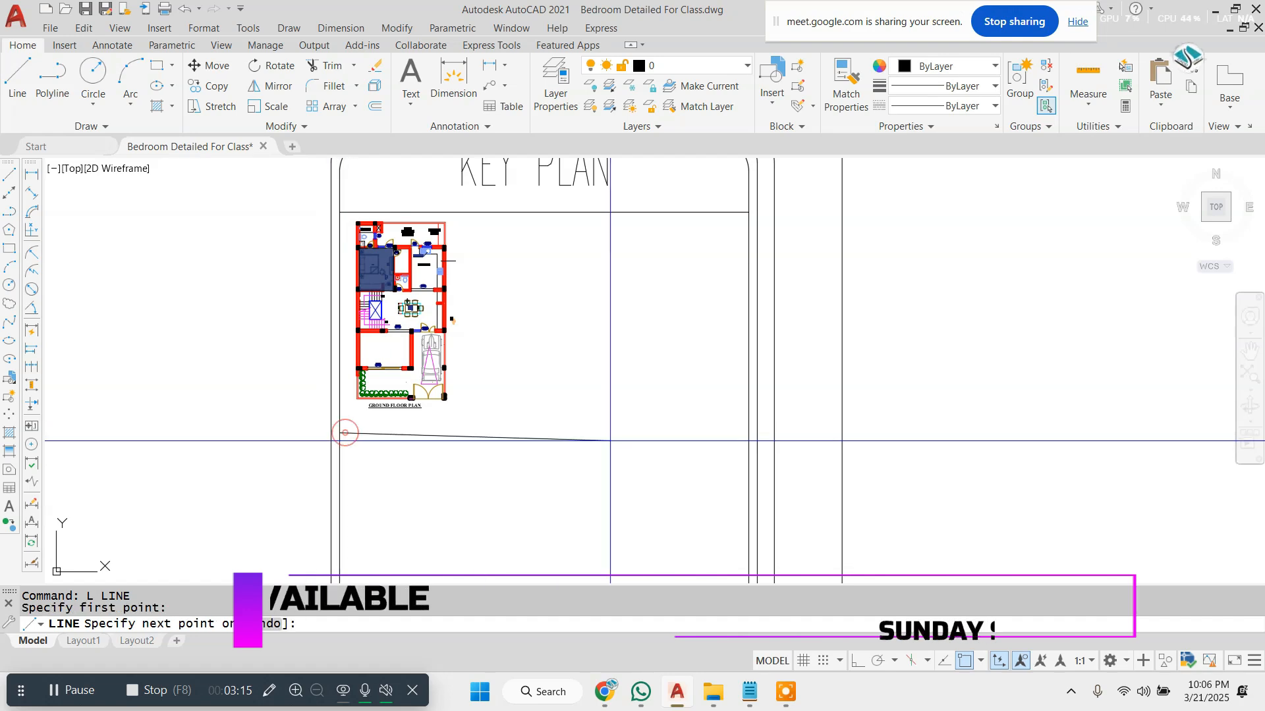
left_click(746, 436)
key("Escape")
scroll(446, 340, "down", 2)
left_click(510, 313)
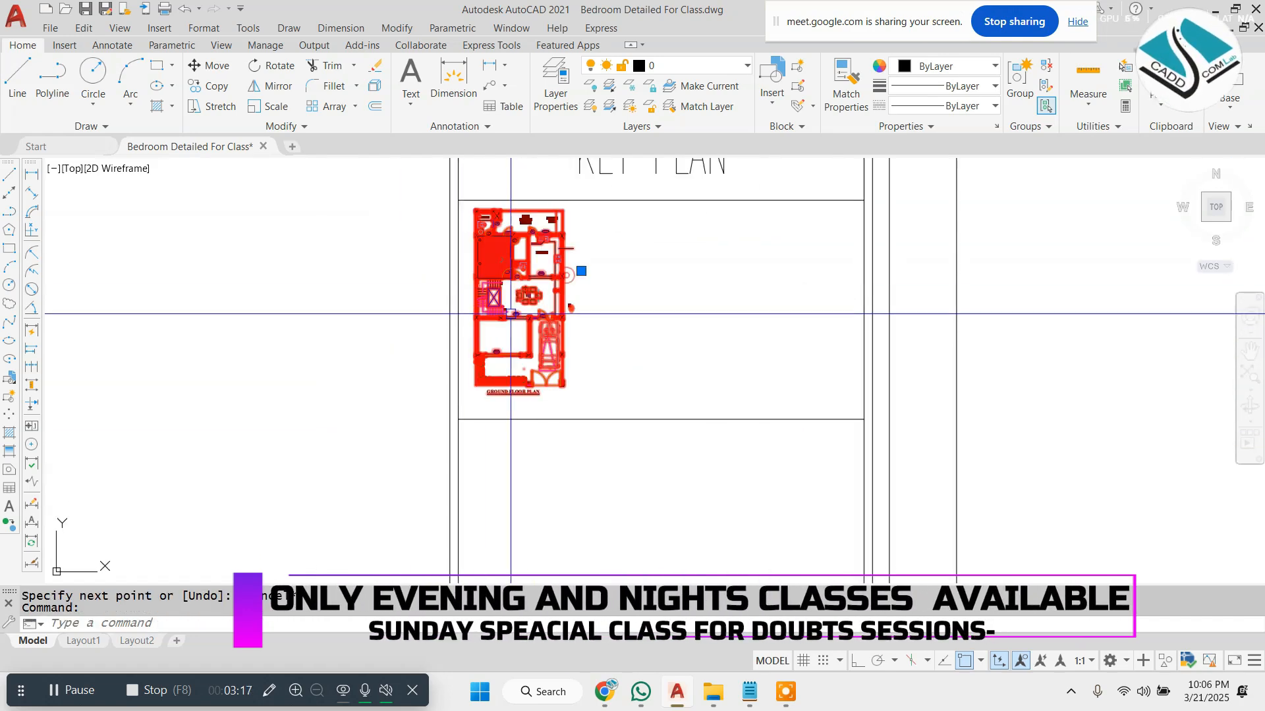
key("space")
left_click(657, 285)
left_click(677, 292)
key("Escape")
- Move the plan block to the middle of the key plan box, between the heading and the line below it
middle_click_drag(611, 281, 613, 298)
left_click(642, 275)
left_click(532, 340)
type("m")
key("space")
left_click(497, 322)
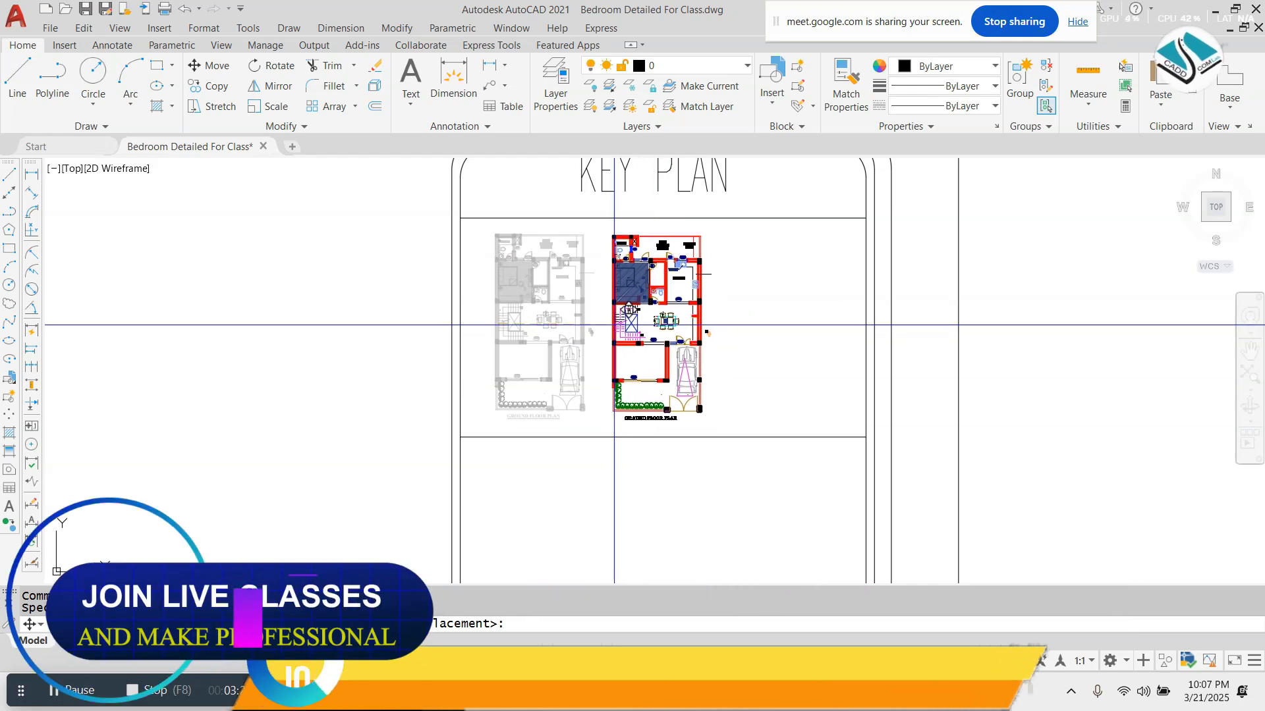
left_click(610, 326)
scroll(665, 294, "up", 4)
scroll(665, 295, "down", 5)
key("Escape")
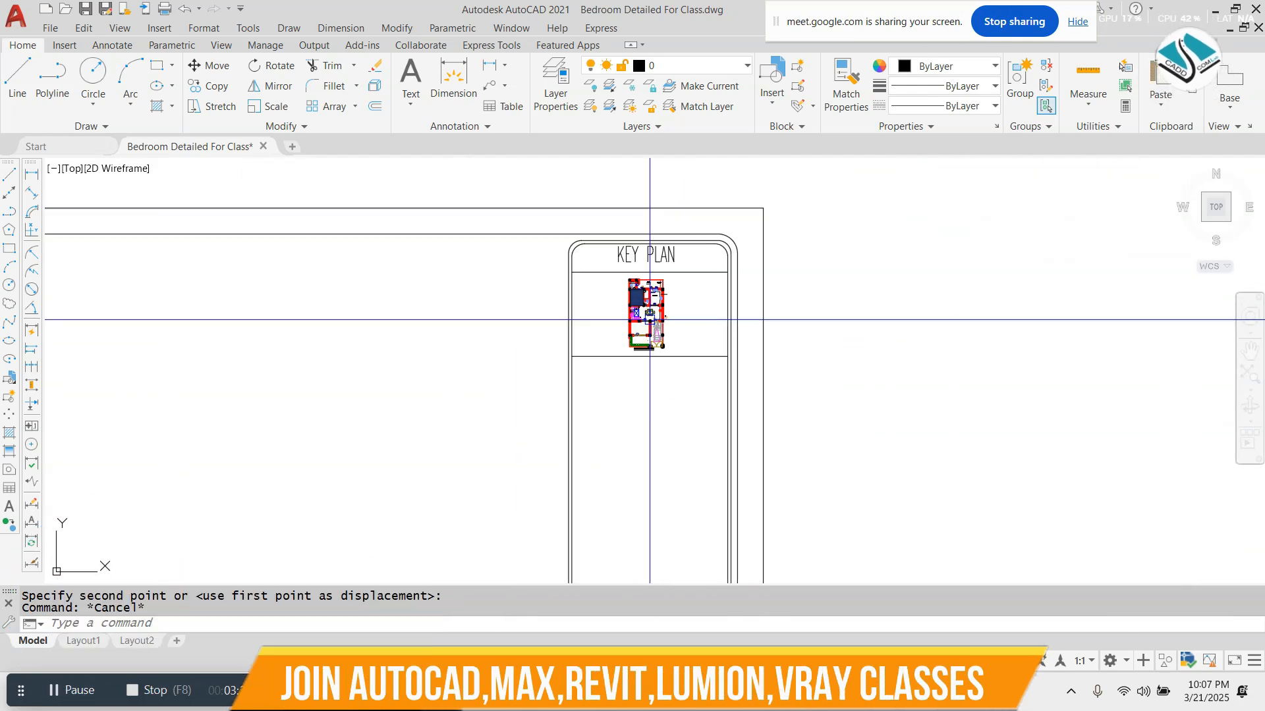
scroll(577, 263, "up", 4)
scroll(578, 428, "down", 10)
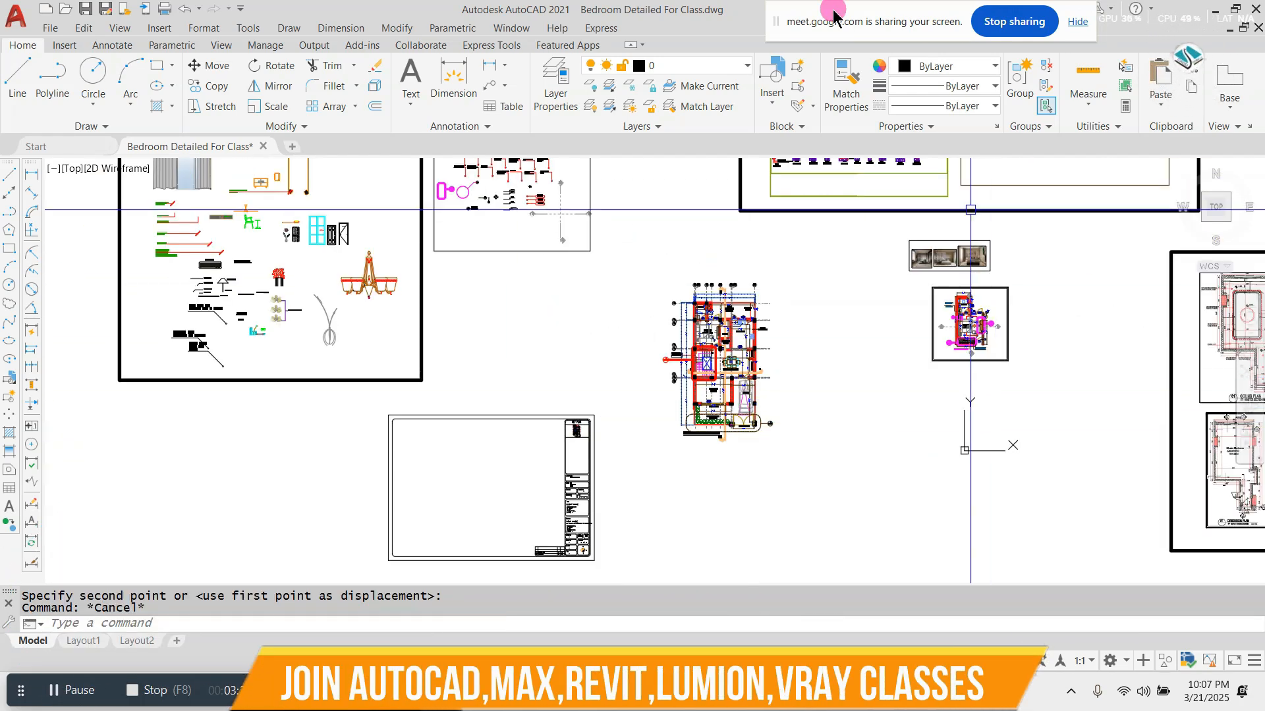
key("Escape")
scroll(750, 290, "up", 3)
scroll(646, 344, "up", 2)
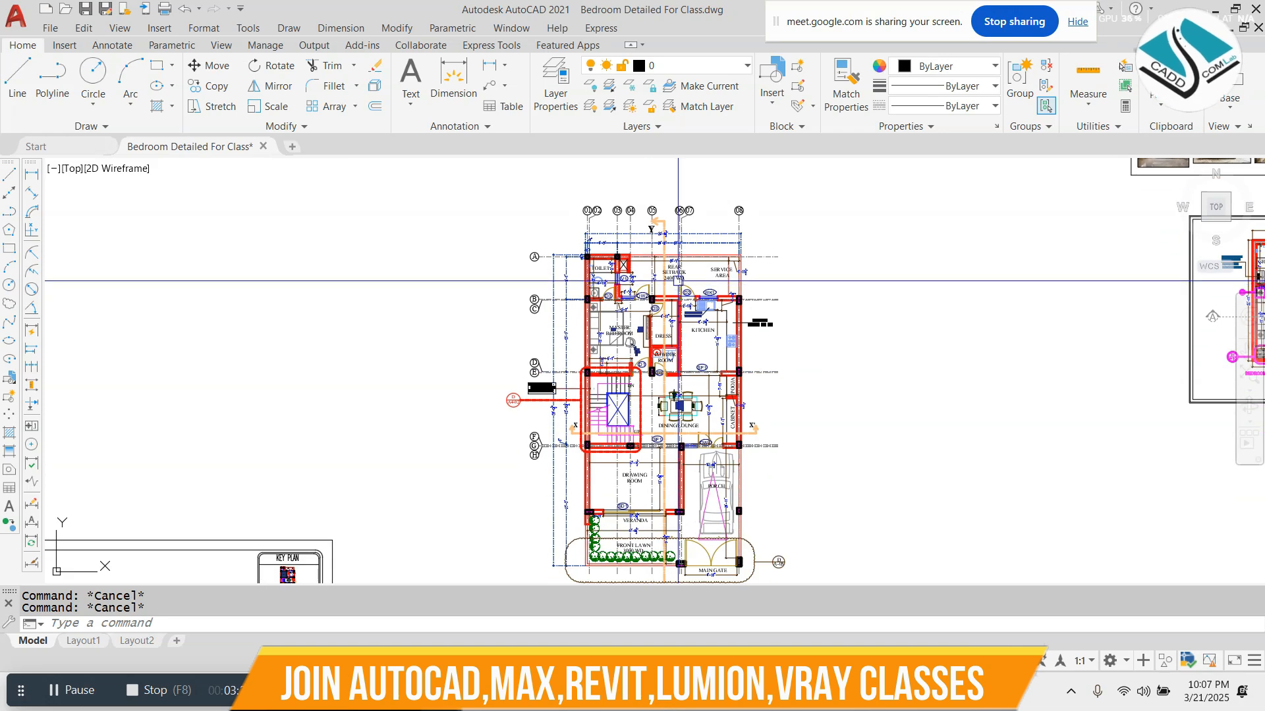
- Switch to Notepad, extend the note to read "1-PLan---Detailed....", and return to AutoCAD
left_click(758, 693)
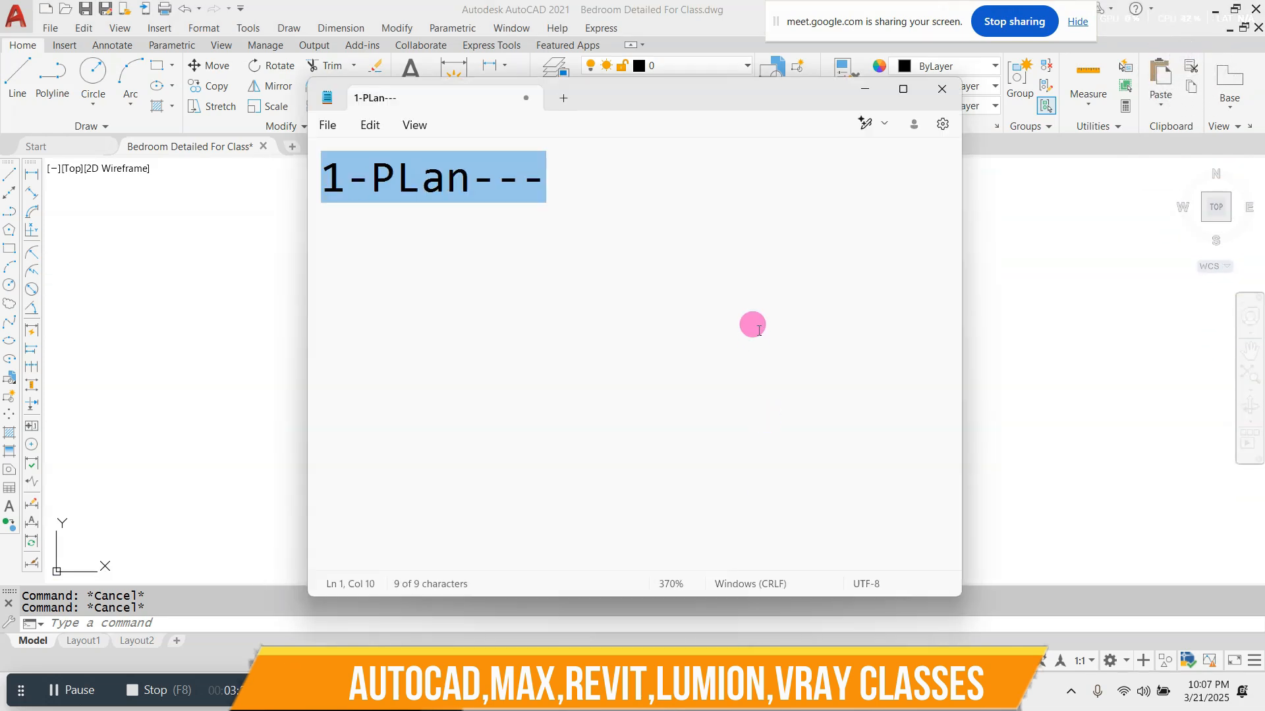
left_click(566, 185)
type("De")
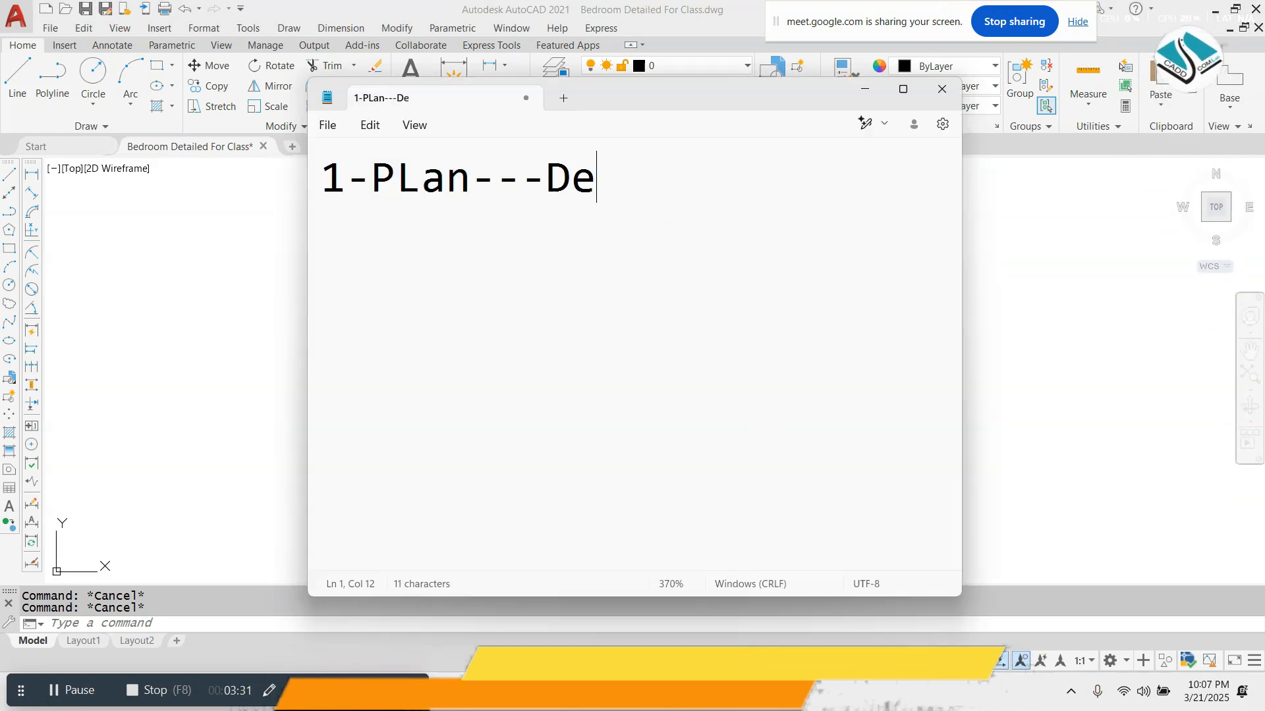
type("tailed....")
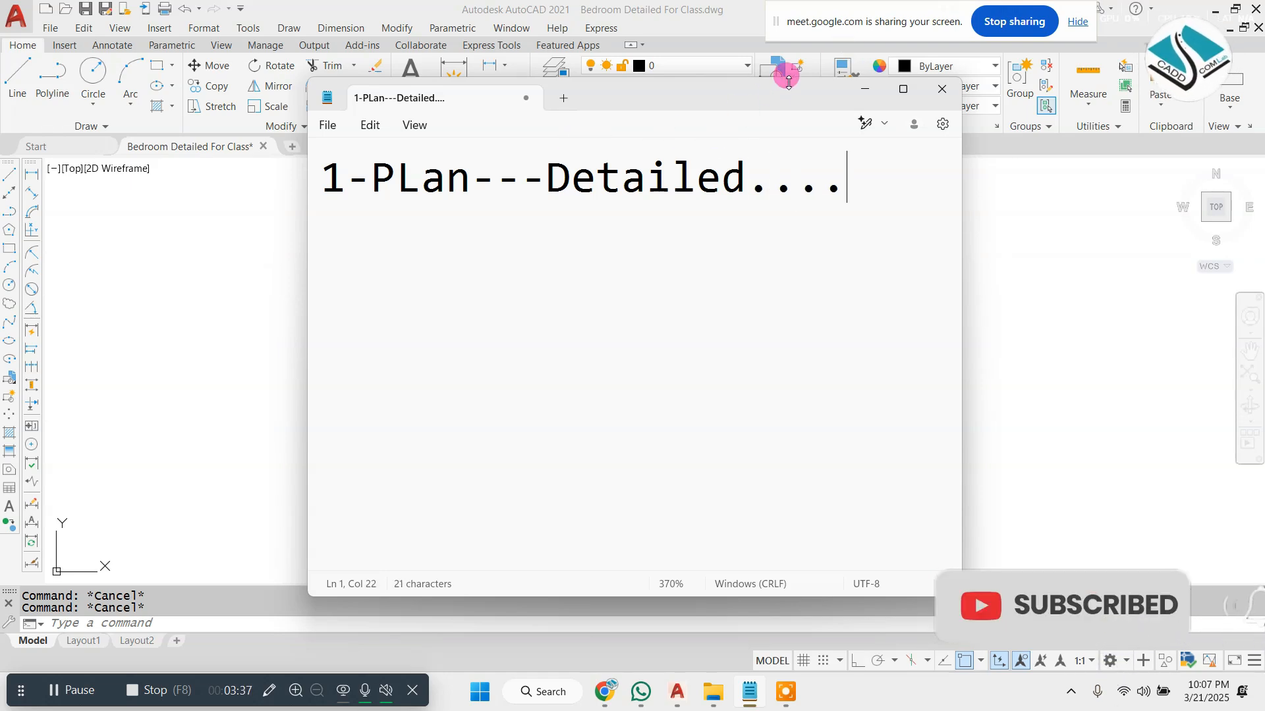
double_click(768, 88)
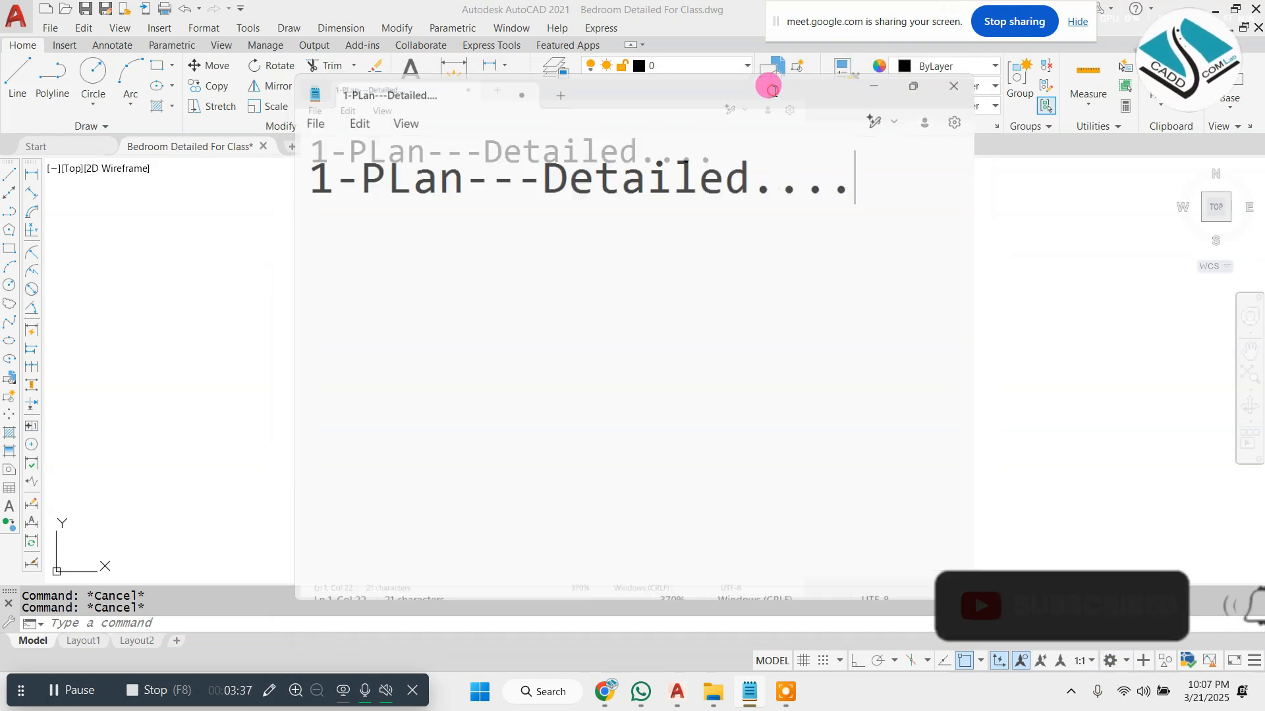
left_click(1164, 12)
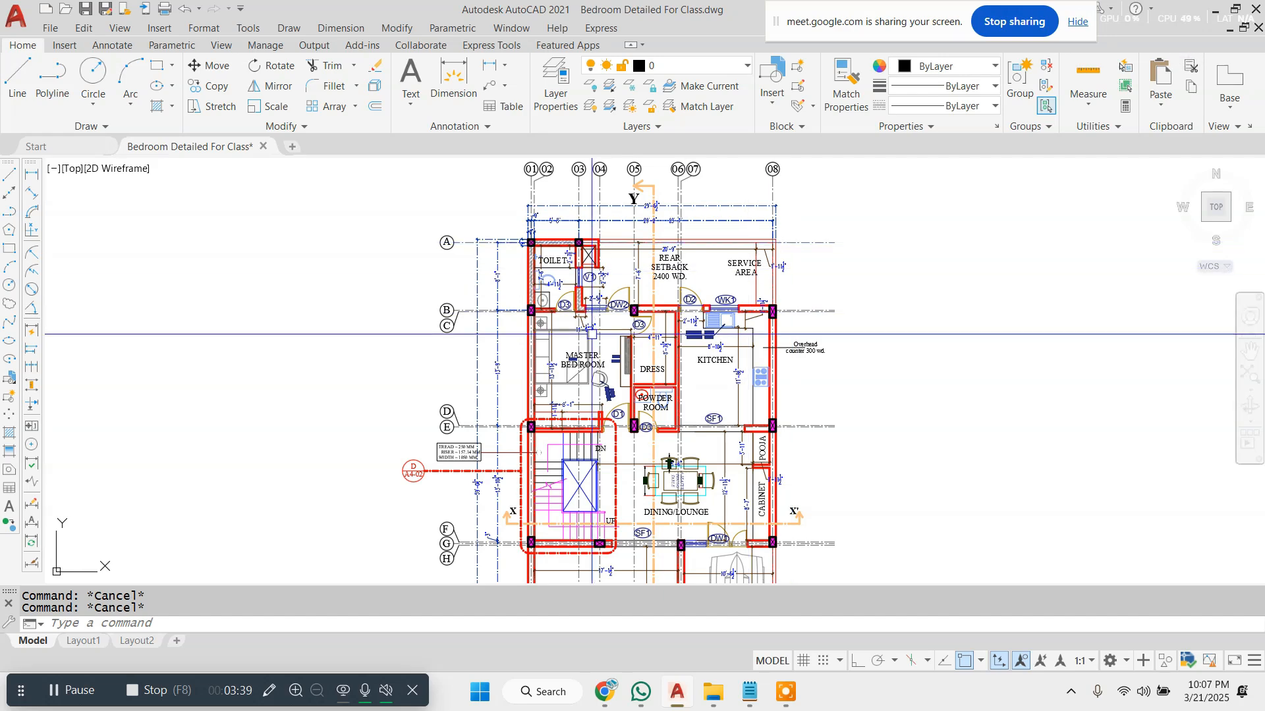
- Select the master bedroom, toilet, dress and powder room with their walls, doors, furniture and dimensions in the original ground floor plan
scroll(574, 337, "up", 2)
scroll(477, 294, "up", 2)
left_click(491, 254)
middle_click_drag(626, 419, 607, 320)
scroll(607, 320, "down", 2)
left_click(774, 463)
middle_click_drag(649, 254, 649, 300)
scroll(589, 280, "up", 2)
left_click(481, 172)
left_click(784, 402)
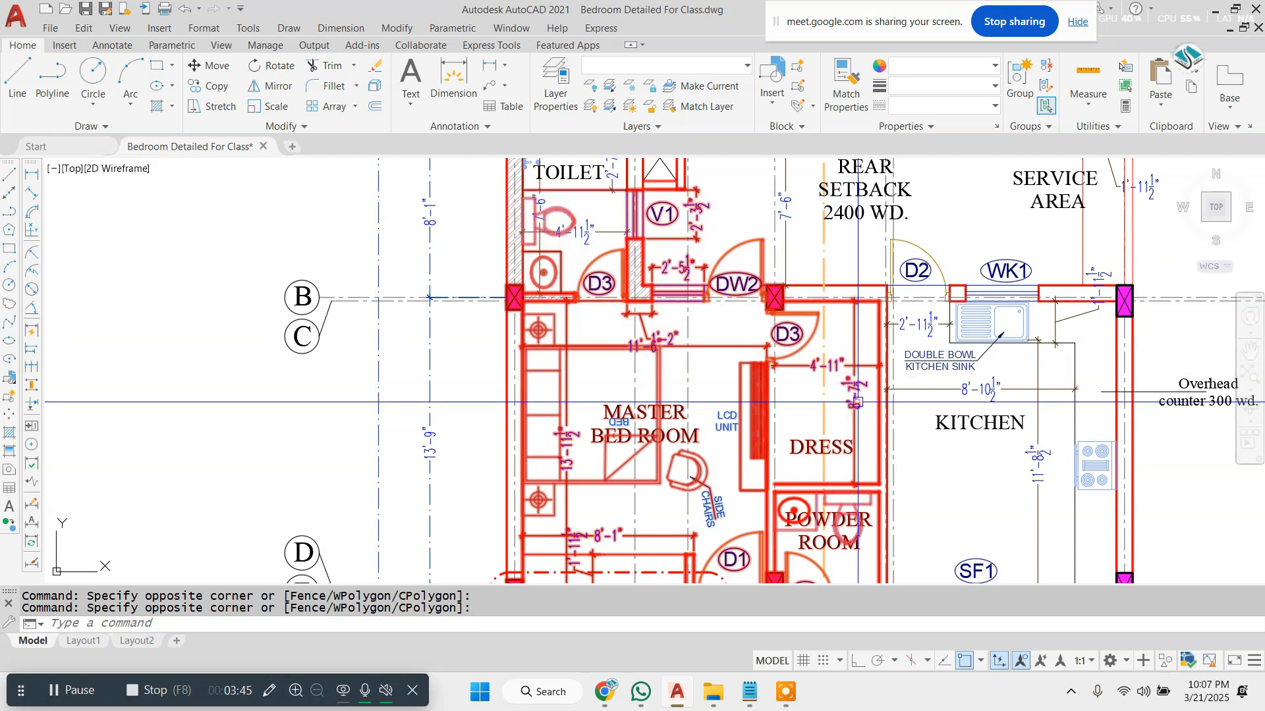
- Add vertical grid lines 01 and 03 with their bubbles to the bedroom selection in the ground floor plan
scroll(785, 372, "down", 2)
middle_click_drag(751, 251, 724, 317)
middle_click_drag(724, 274, 725, 301)
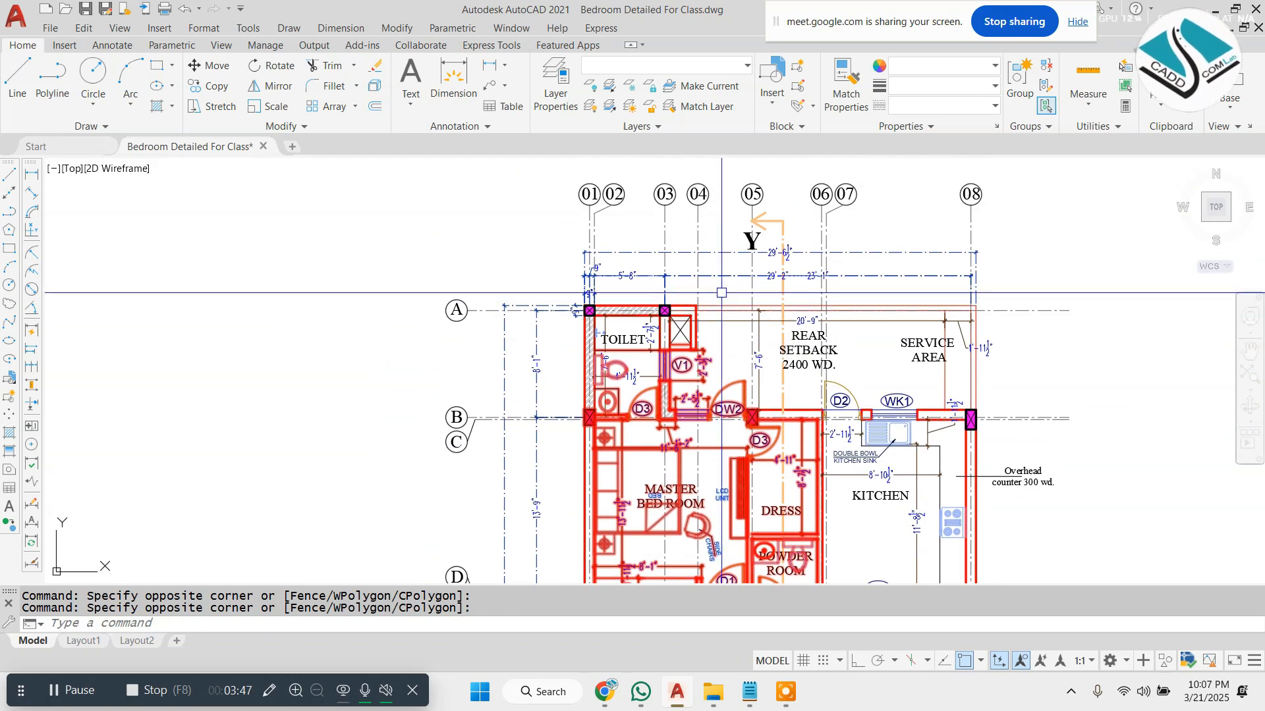
scroll(623, 188, "up", 6)
left_click(565, 319)
scroll(565, 318, "down", 4)
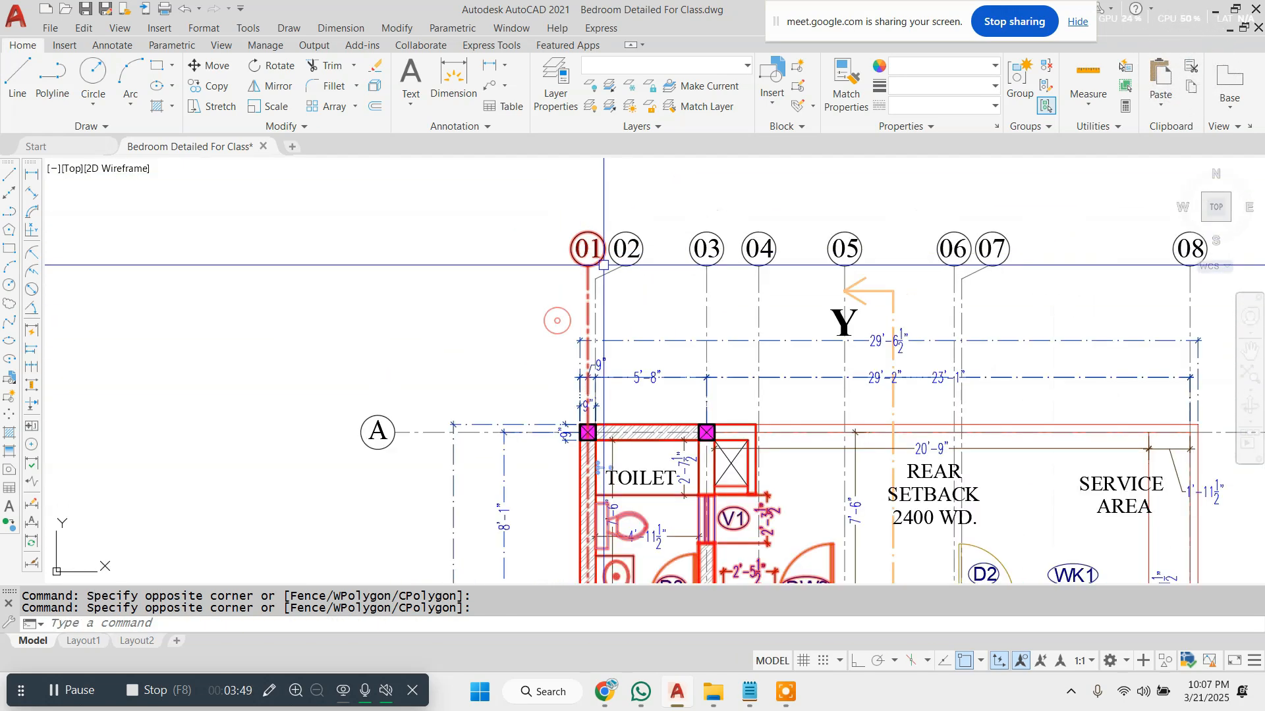
middle_click_drag(709, 357, 638, 290)
scroll(623, 167, "up", 4)
left_click(683, 168)
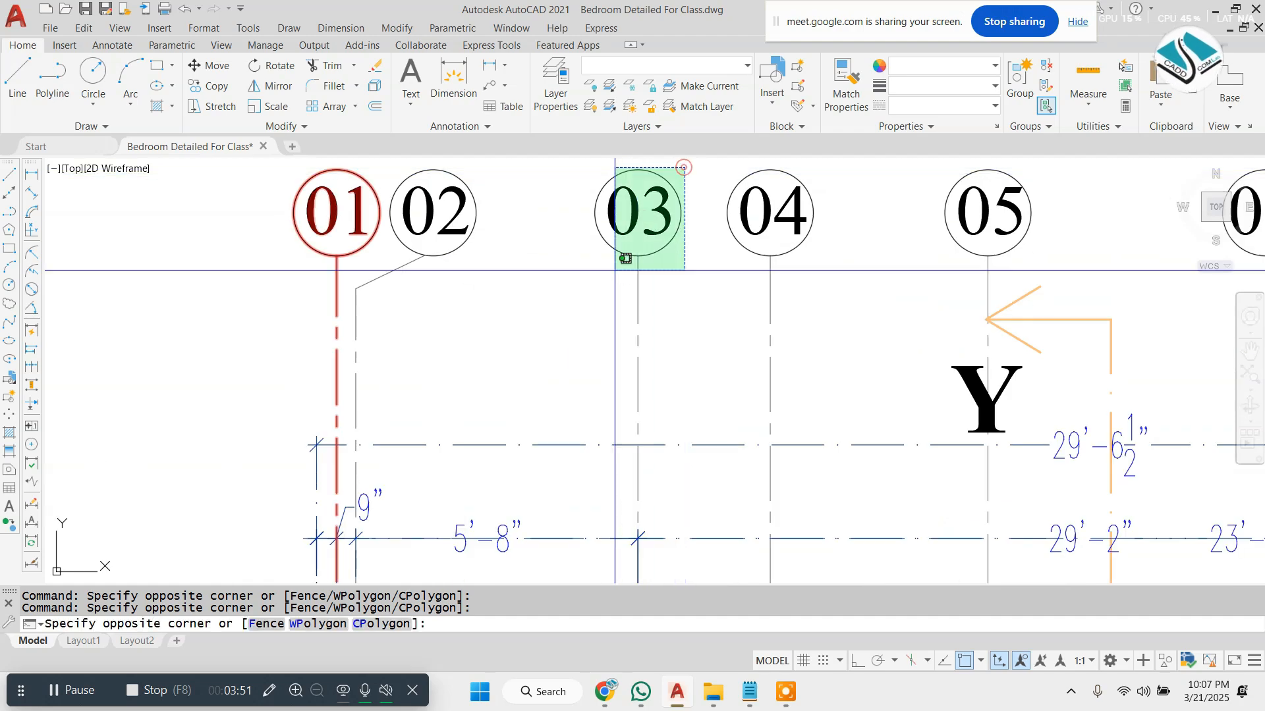
left_click(618, 268)
scroll(624, 268, "down", 4)
middle_click_drag(649, 436, 621, 315)
scroll(634, 310, "down", 4)
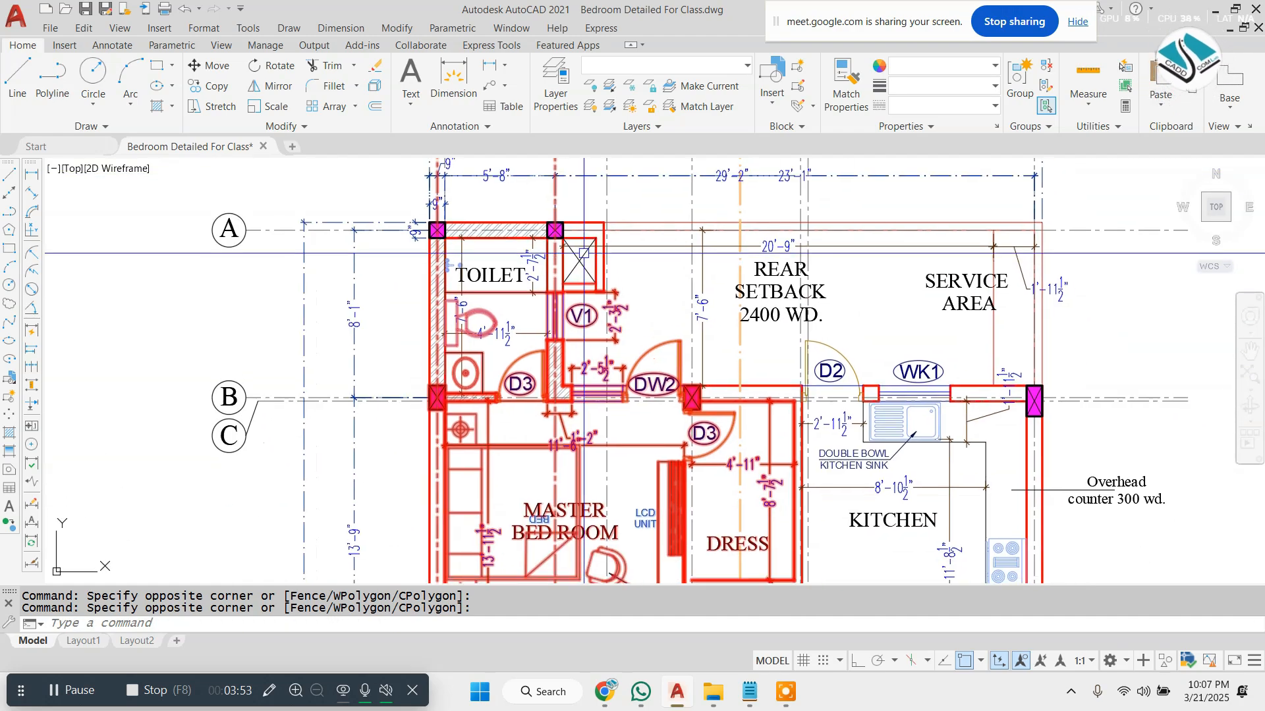
- Remove grid line 03 from the selection and add grid line 05 with its bubble instead
scroll(589, 209, "up", 4)
left_click(617, 180)
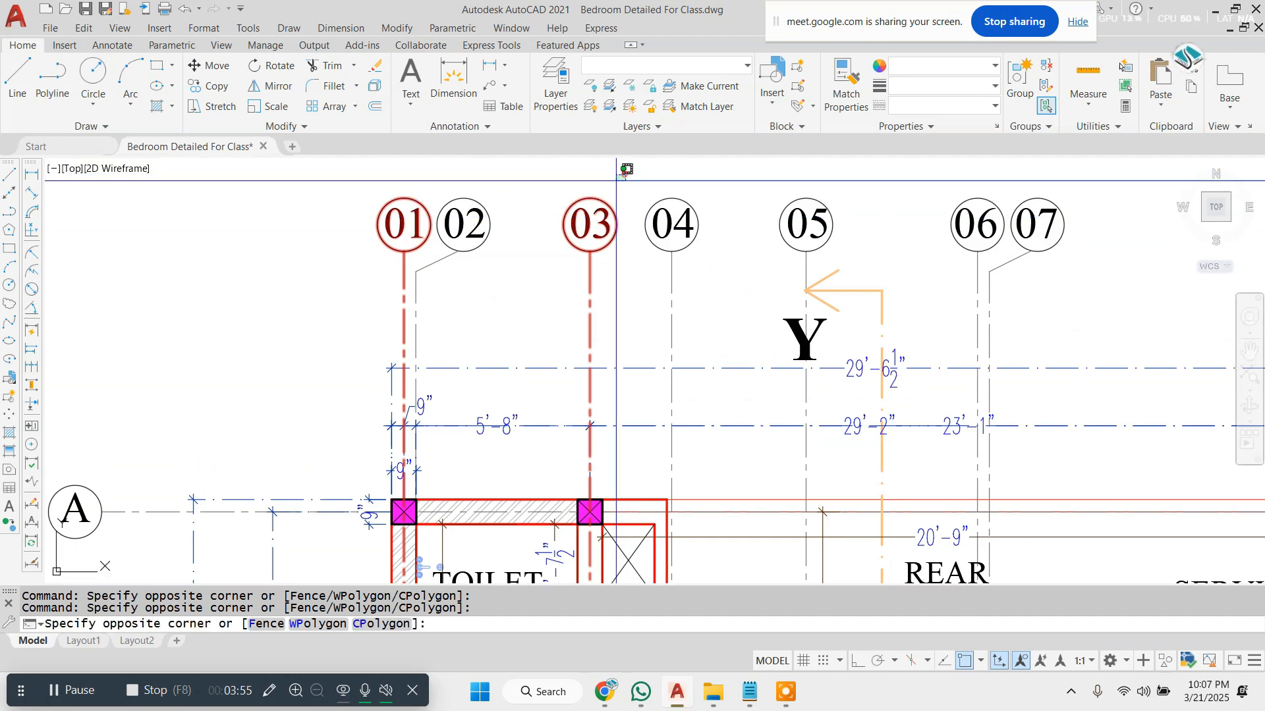
scroll(545, 274, "down", 4)
scroll(614, 232, "up", 4)
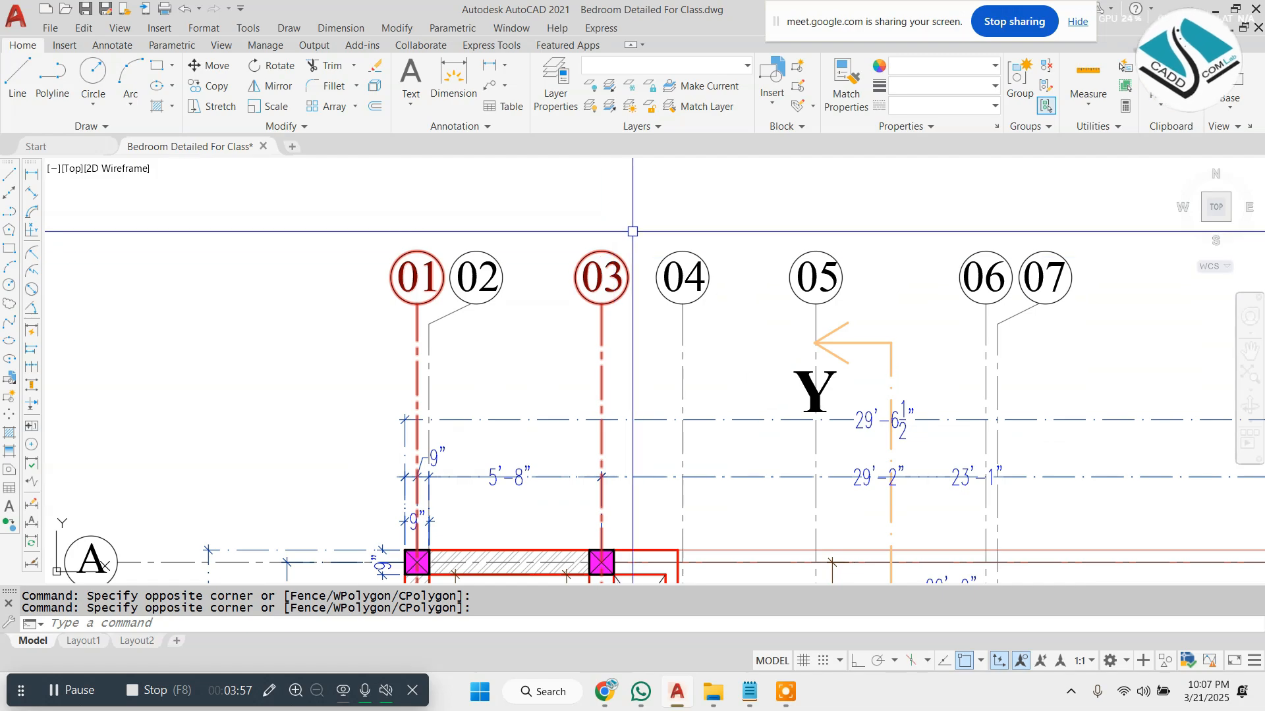
scroll(594, 267, "down", 4)
scroll(608, 228, "up", 4)
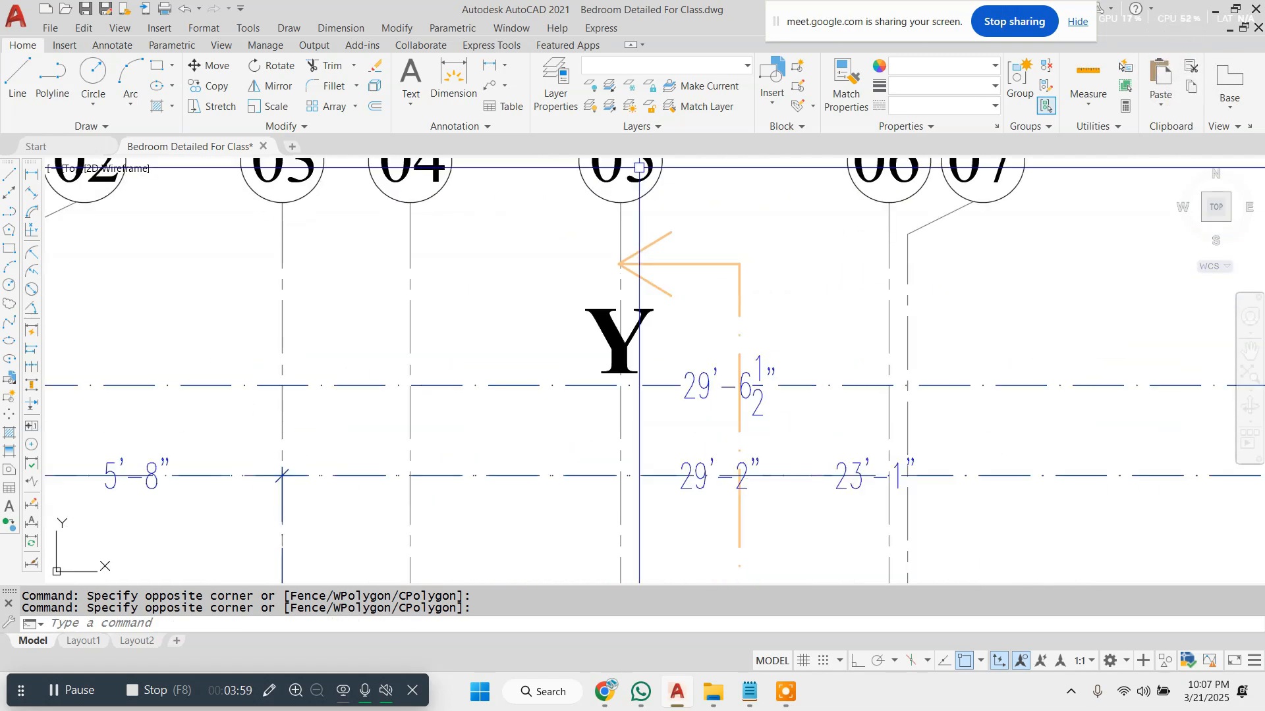
scroll(632, 221, "down", 4)
mouse_move(635, 409)
middle_mouse_down()
mouse_move(637, 296)
mouse_move(690, 279)
middle_mouse_up()
scroll(266, 356, "up", 4)
- Add horizontal grid lines B and E with their bubbles to the bedroom selection
left_click(219, 257)
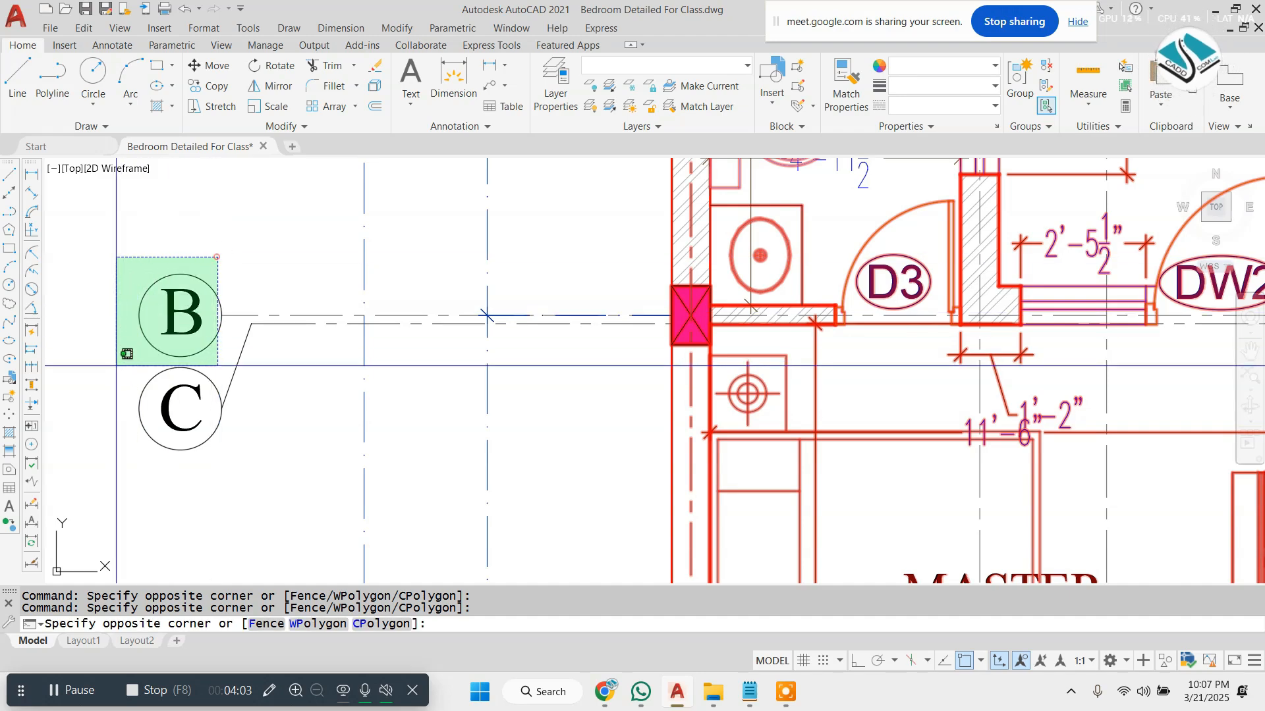
left_click(115, 364)
scroll(353, 236, "down", 2)
scroll(313, 318, "up", 4)
scroll(241, 237, "down", 3)
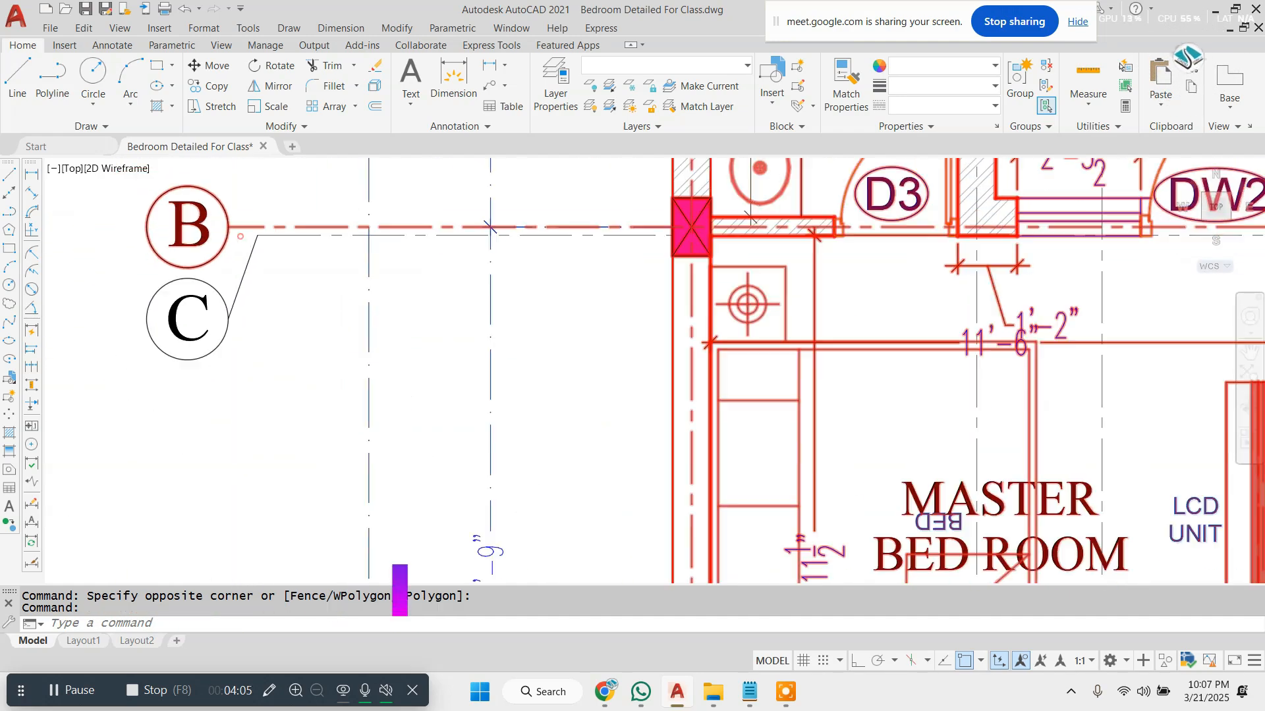
middle_click_drag(341, 520, 396, 413)
scroll(397, 413, "up", 4)
middle_click_drag(270, 387, 365, 357)
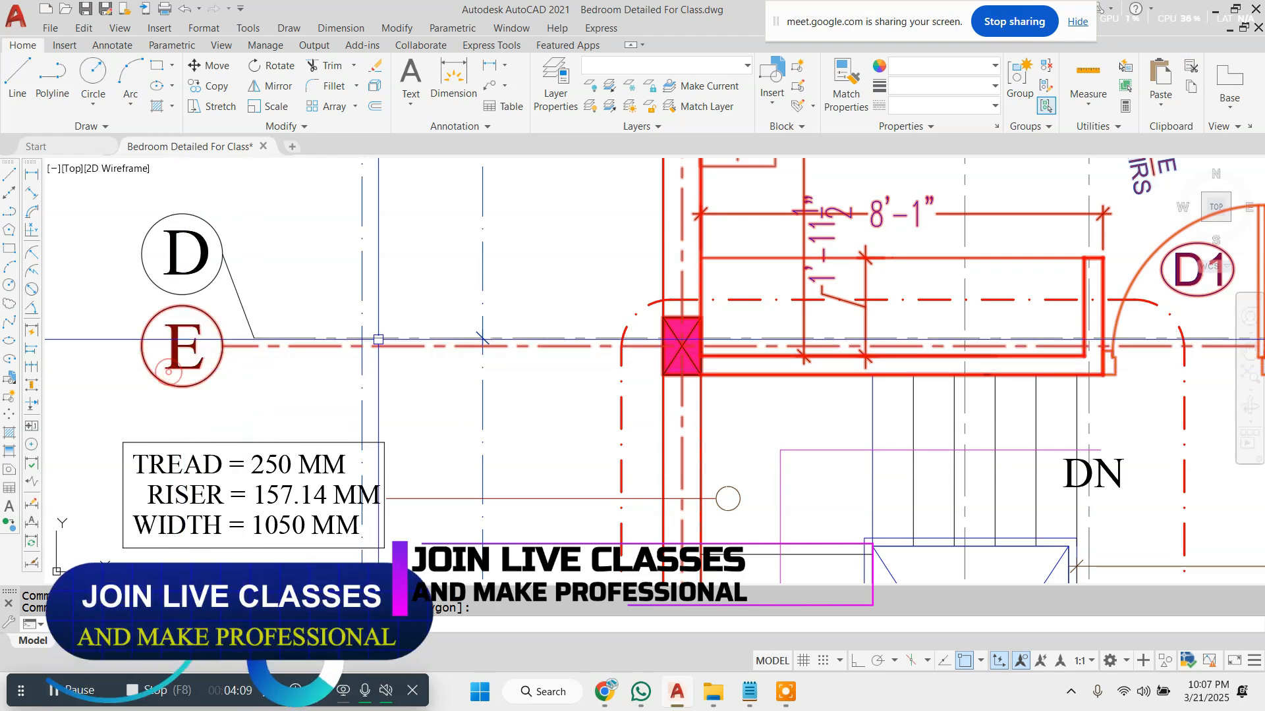
scroll(390, 384, "down", 6)
scroll(559, 251, "up", 4)
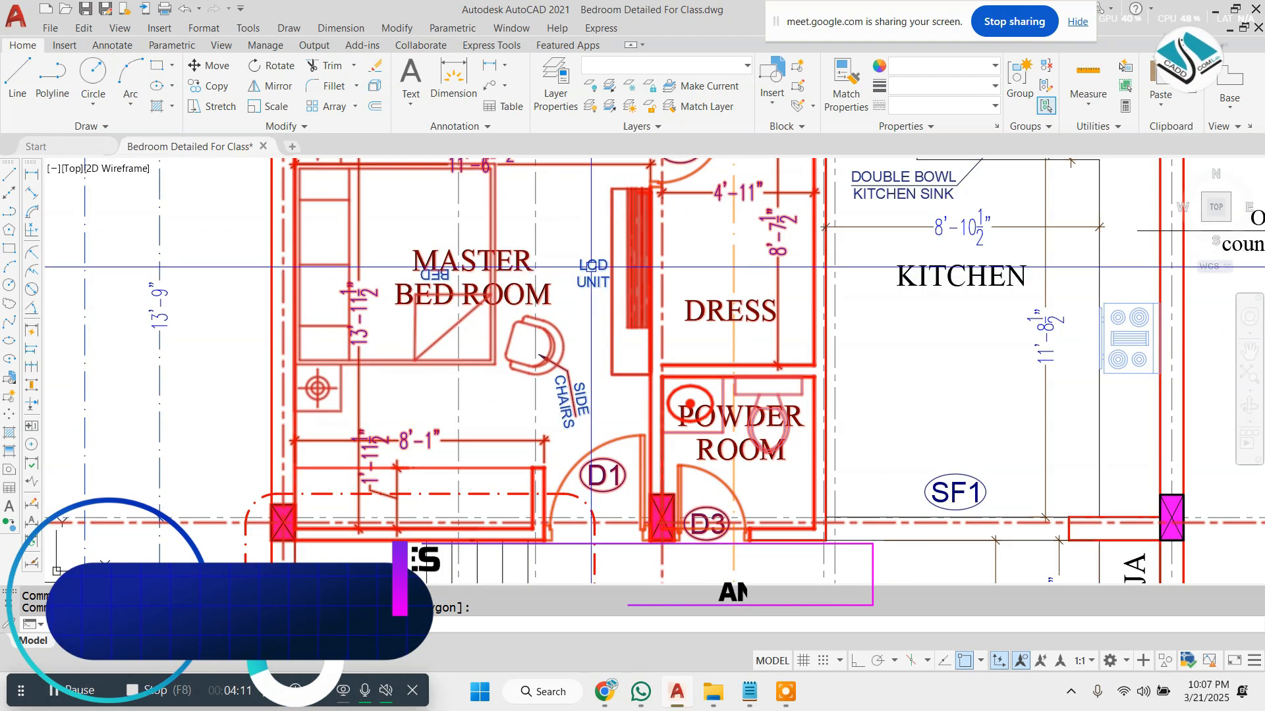
scroll(592, 283, "down", 4)
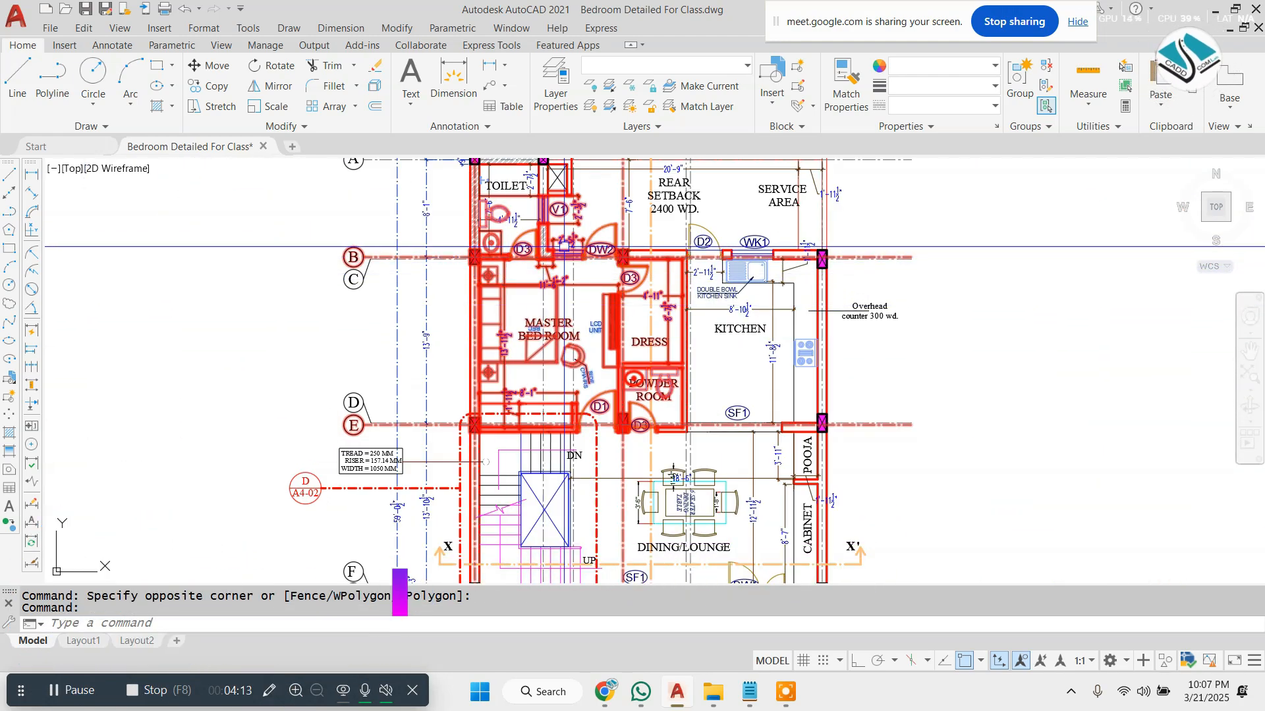
- Copy the selected bedroom portion and grid lines to the empty area between the ground floor plan and the bedroom plan sheet
scroll(563, 345, "down", 2)
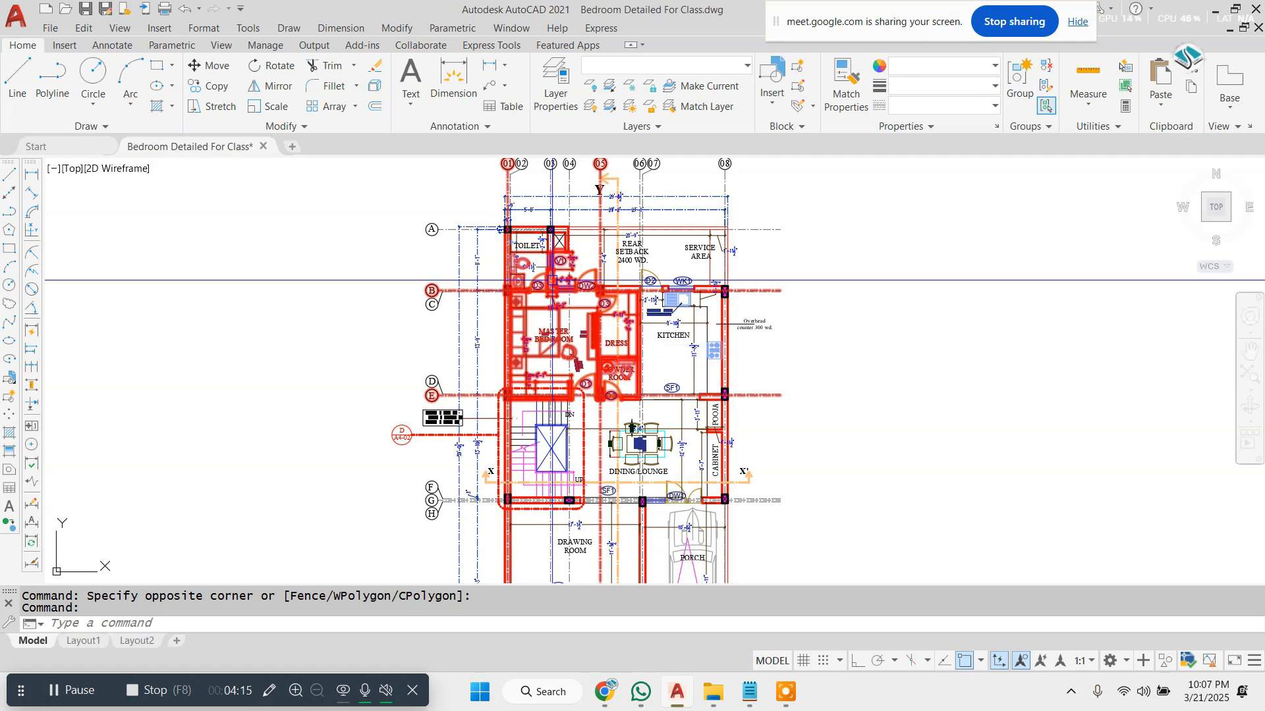
left_click(553, 279)
scroll(830, 369, "down", 4)
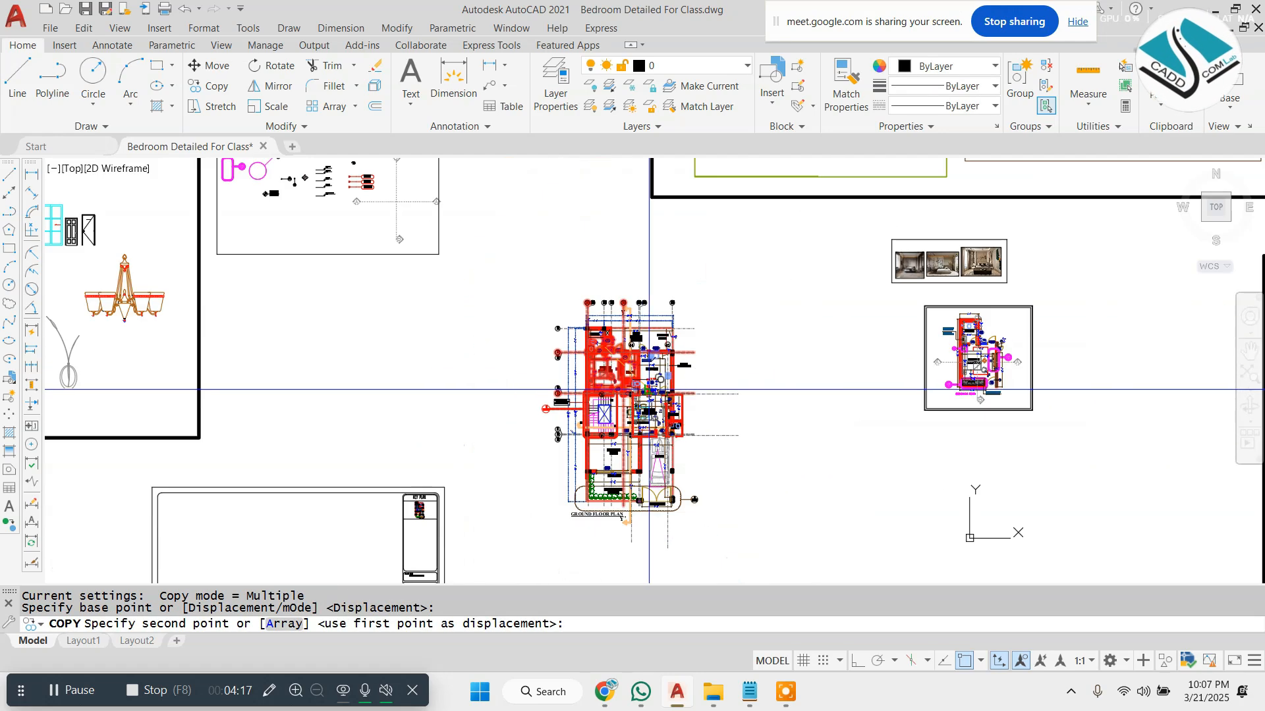
scroll(833, 367, "up", 3)
left_click(842, 361)
key("Return")
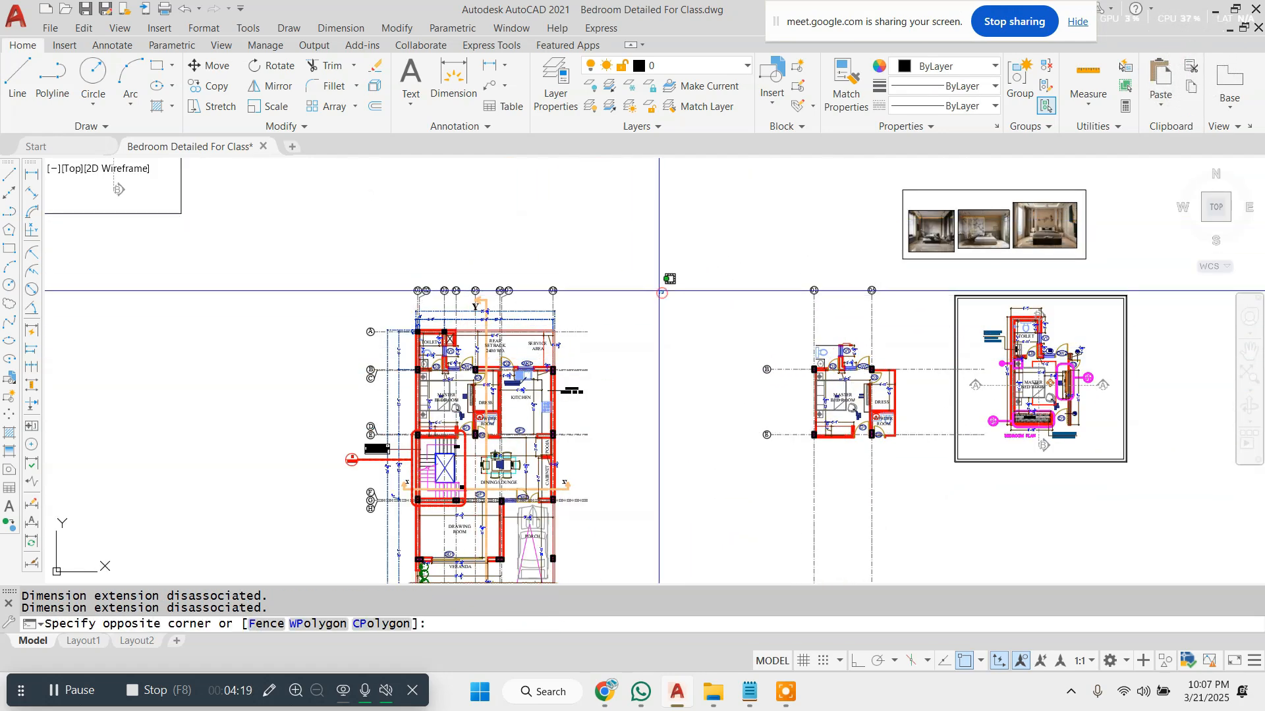
- Try to erase the original ground floor plan
scroll(658, 290, "down", 3)
type("e")
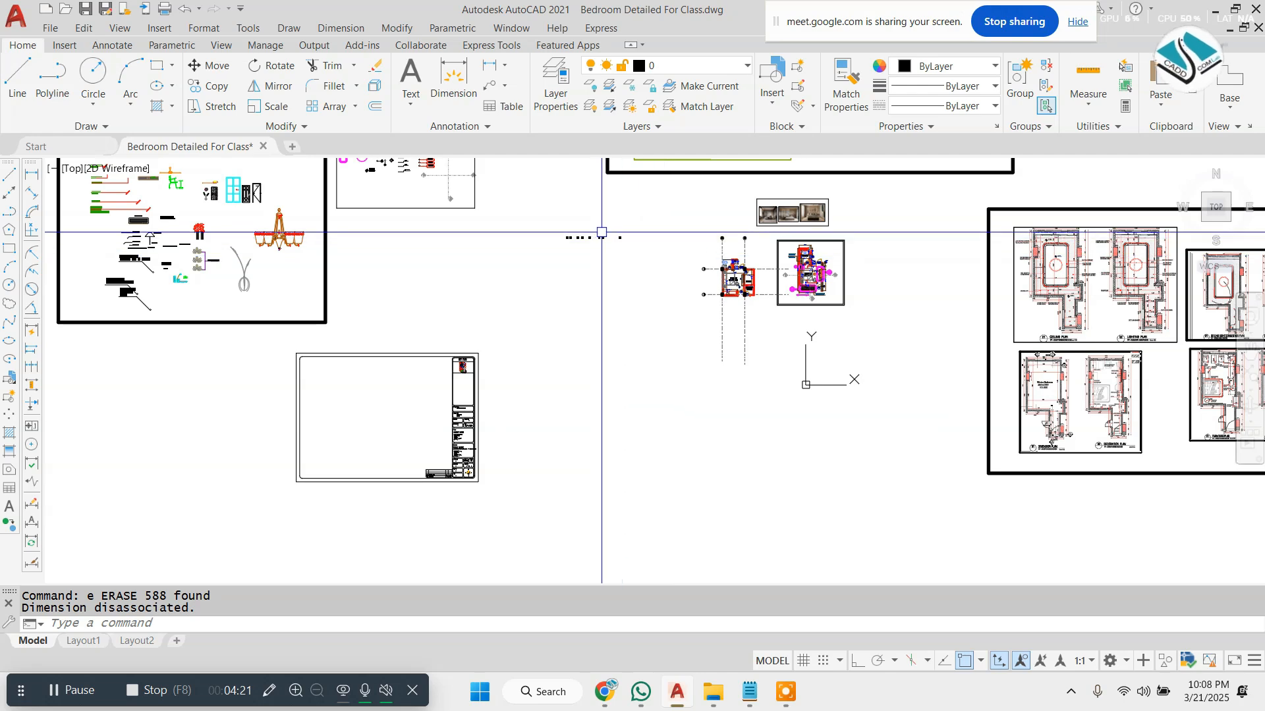
scroll(601, 305, "up", 4)
- Select the X-X' section line of the ground floor plan with the arrows and letters at both ends
scroll(781, 294, "up", 5)
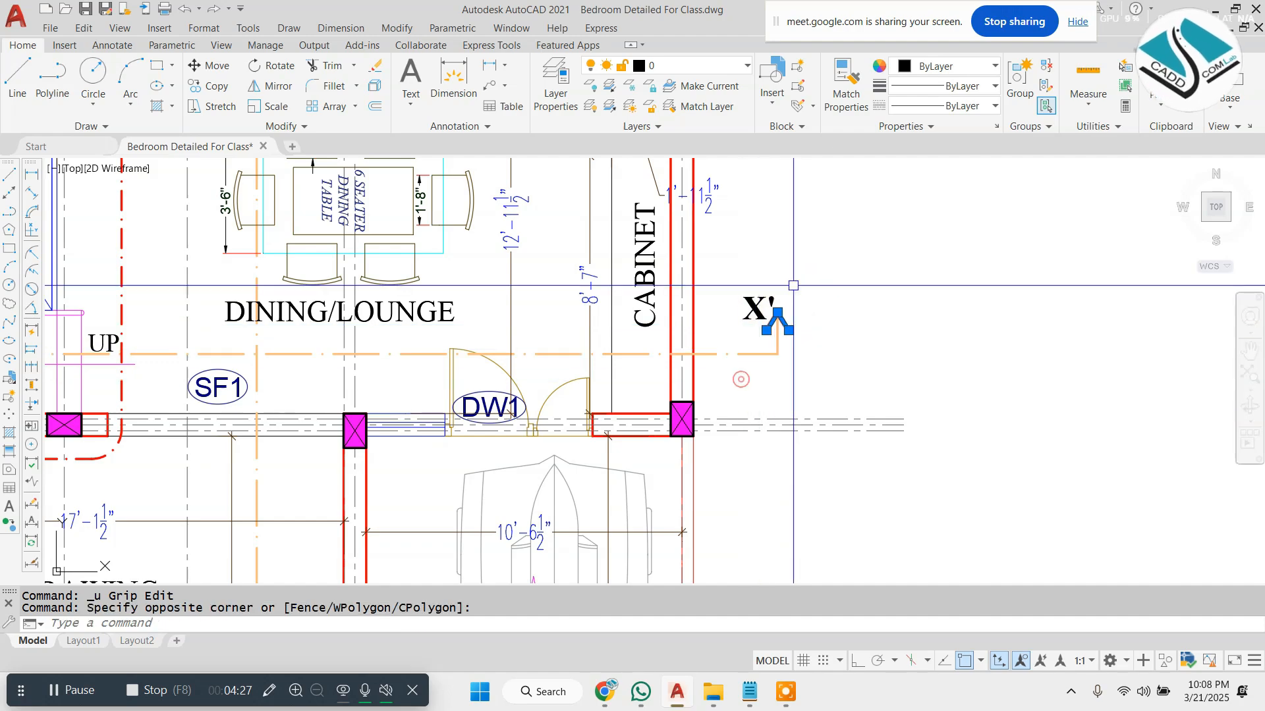
scroll(793, 286, "down", 5)
scroll(422, 277, "up", 7)
left_click(584, 223)
left_click(517, 360)
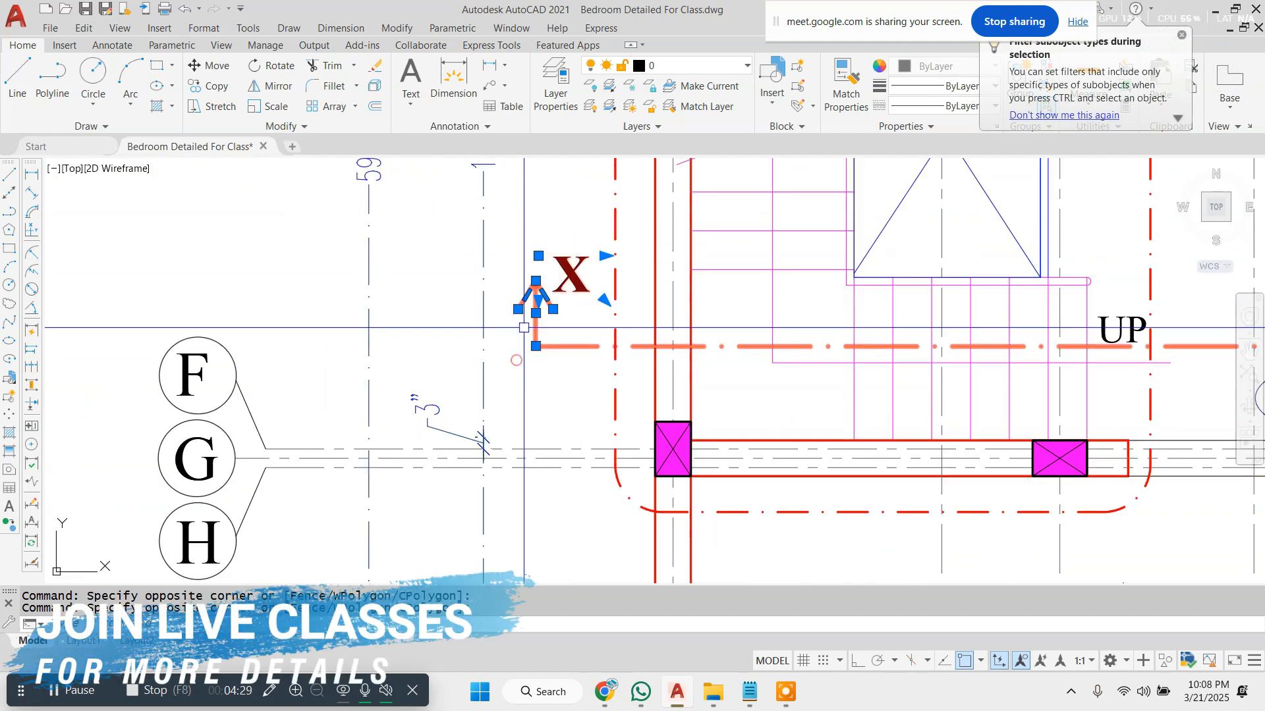
scroll(524, 327, "down", 5)
scroll(902, 321, "up", 7)
left_click(955, 203)
left_click(799, 302)
scroll(832, 259, "down", 7)
scroll(718, 521, "up", 3)
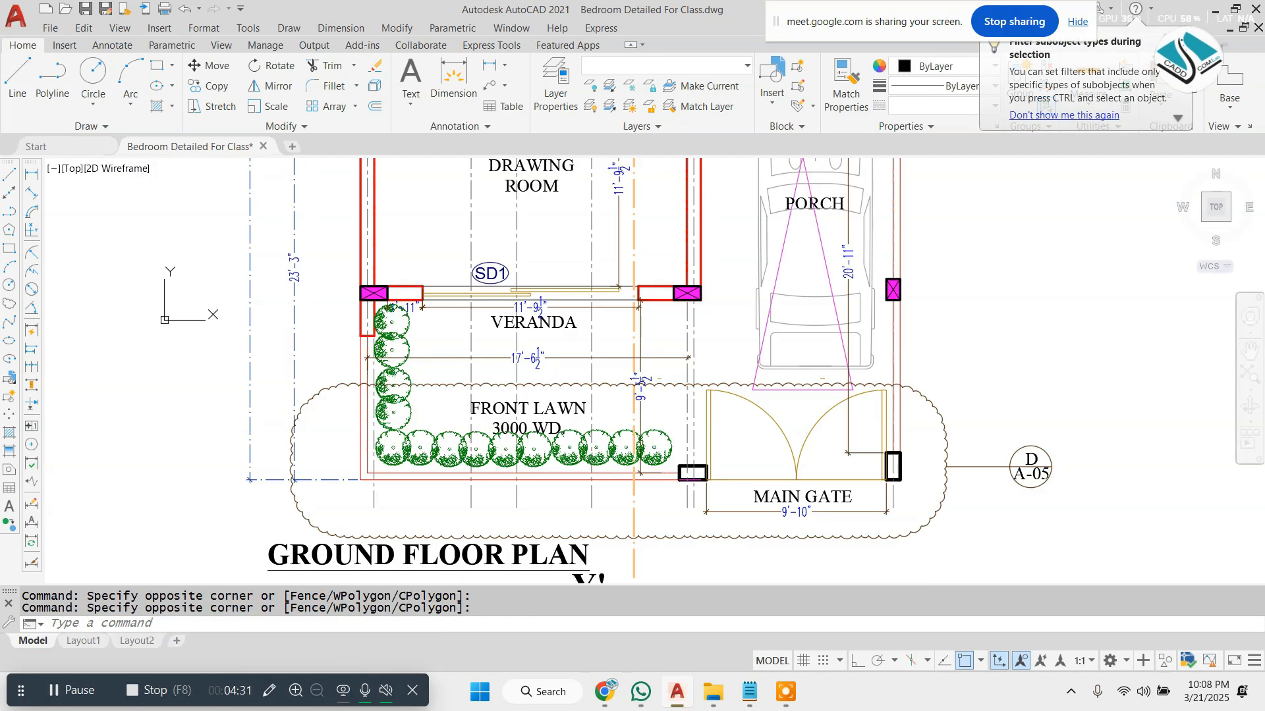
- Add the Y-Y' section line with its end arrows and letters to the selection
scroll(810, 165, "down", 2)
scroll(685, 454, "up", 7)
left_click(776, 335)
left_click(600, 457)
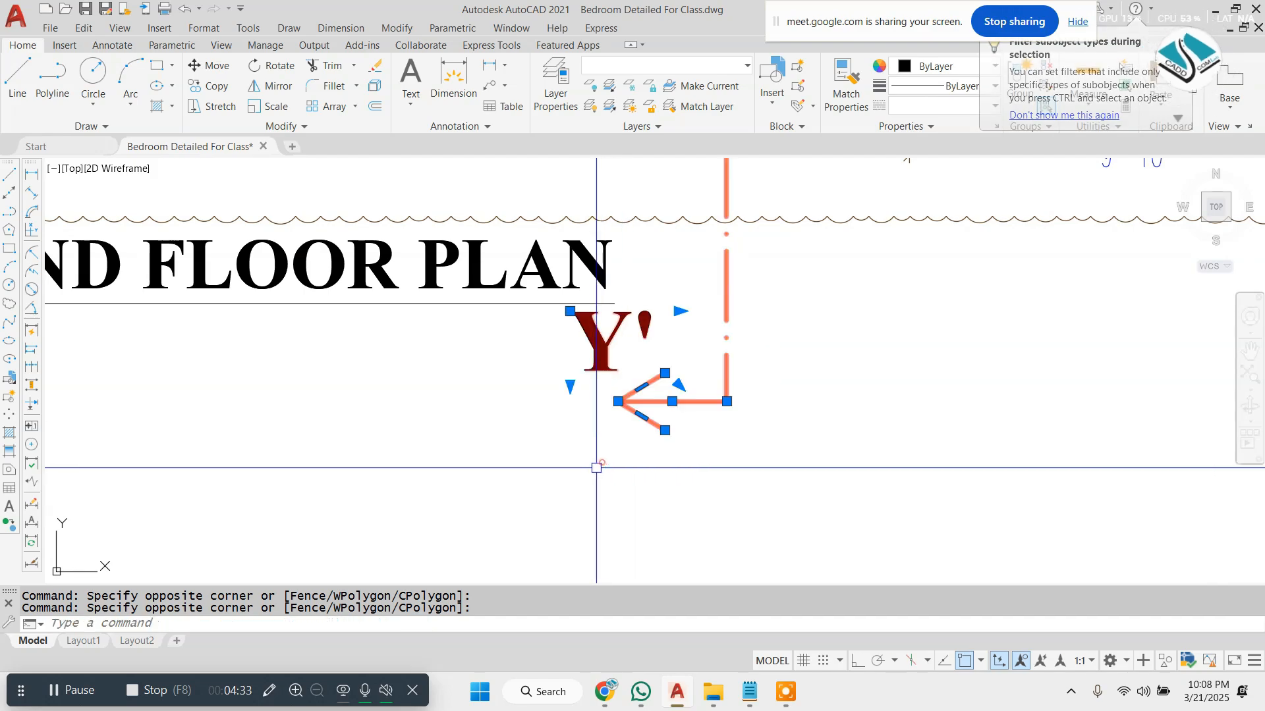
scroll(658, 428, "down", 8)
middle_click_drag(659, 395, 660, 468)
scroll(631, 258, "up", 9)
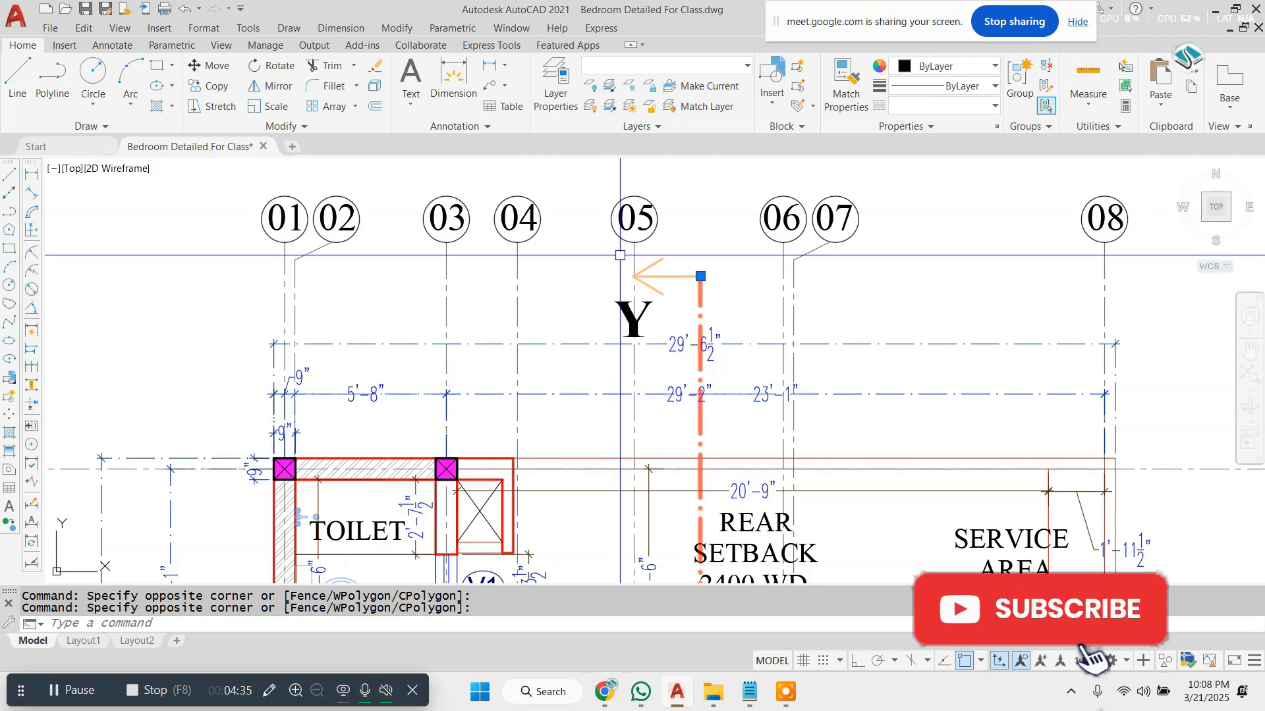
left_click(652, 374)
left_click(710, 237)
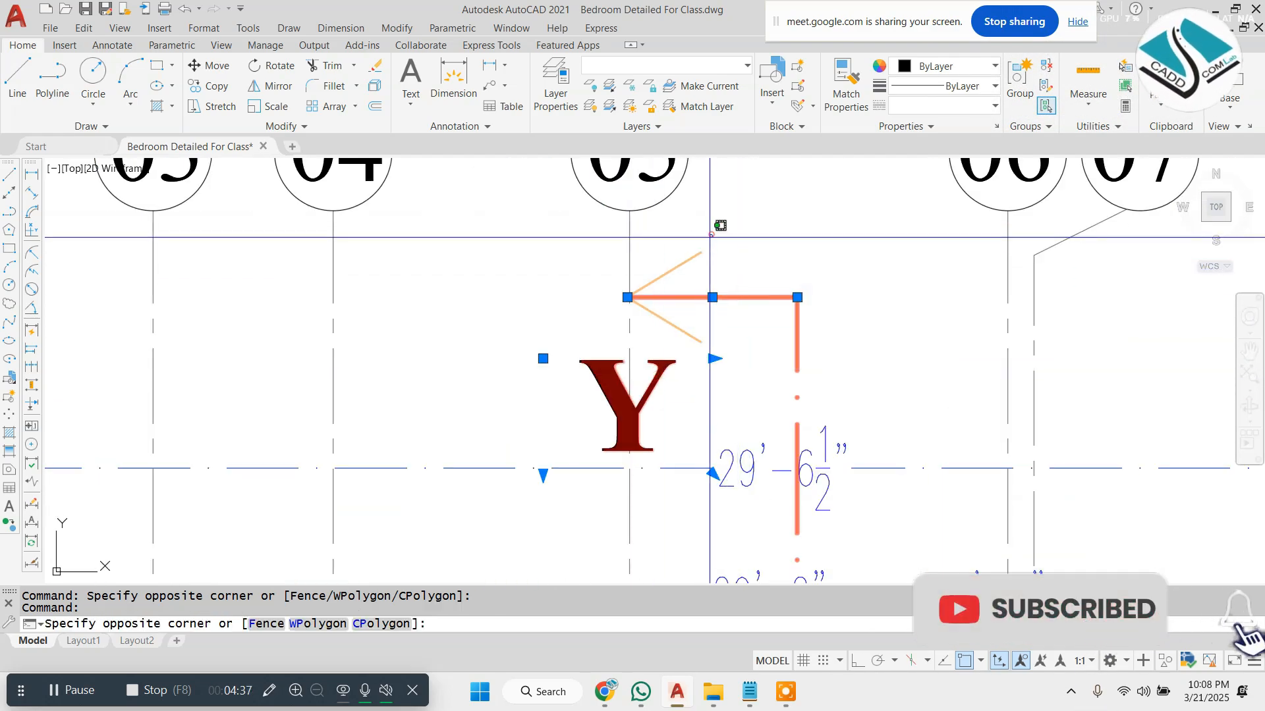
left_click(663, 342)
- Copy the selected section lines to the empty area beyond the bedroom plan sheet
scroll(648, 293, "down", 9)
type("co")
key("space")
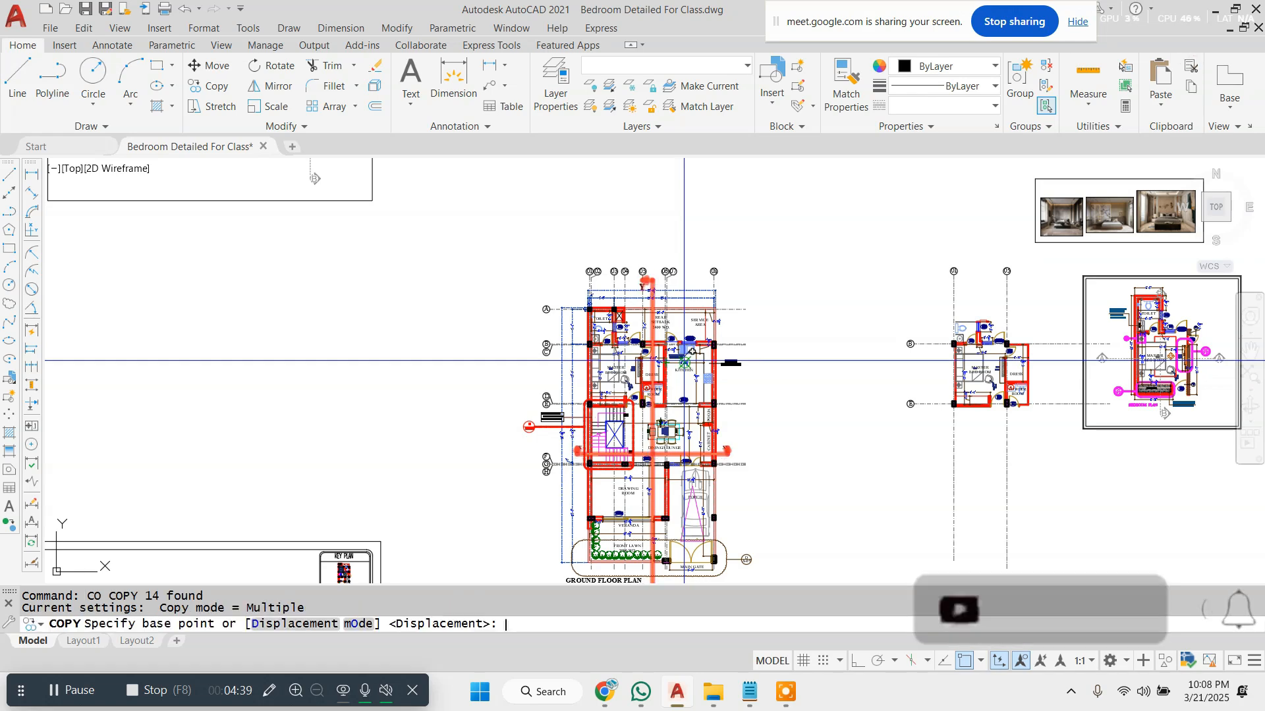
left_click(666, 402)
scroll(803, 362, "down", 2)
middle_click_drag(1118, 394, 880, 371)
left_click(926, 354)
key("Escape")
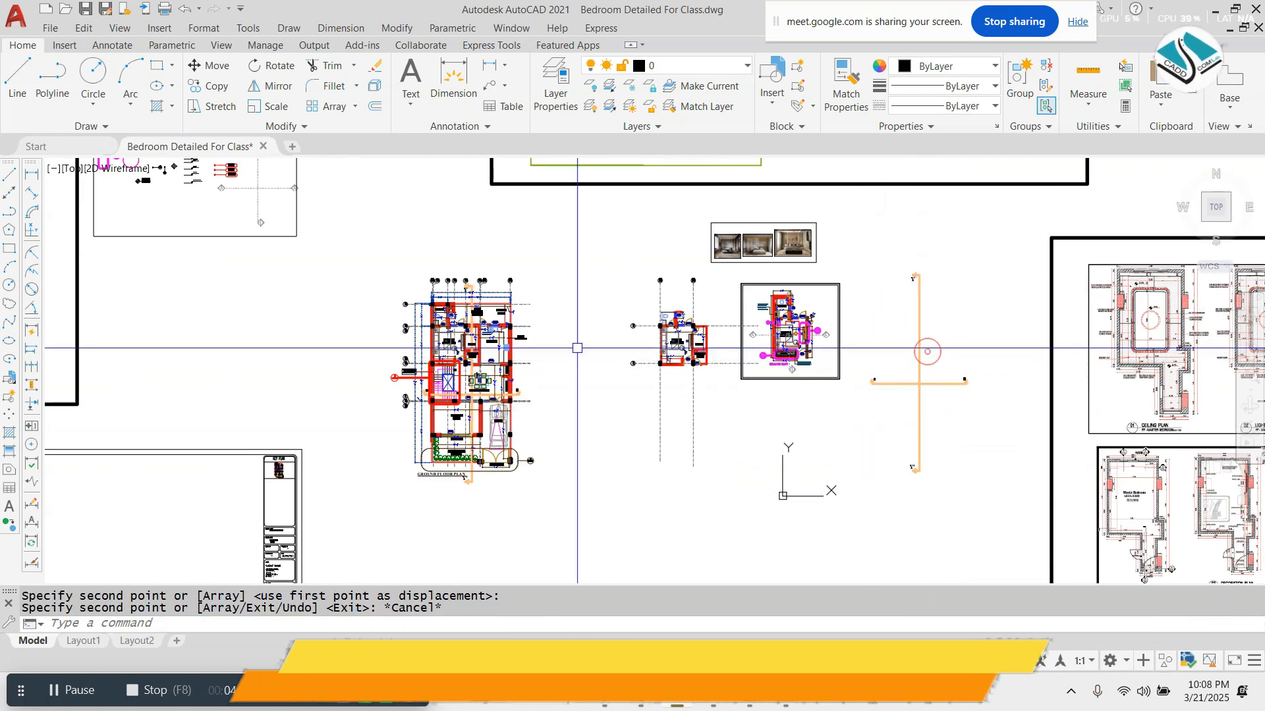
- Erase the original ground floor plan
left_click(494, 178)
left_click(376, 523)
type("e")
key("space")
key("Escape")
scroll(942, 289, "up", 2)
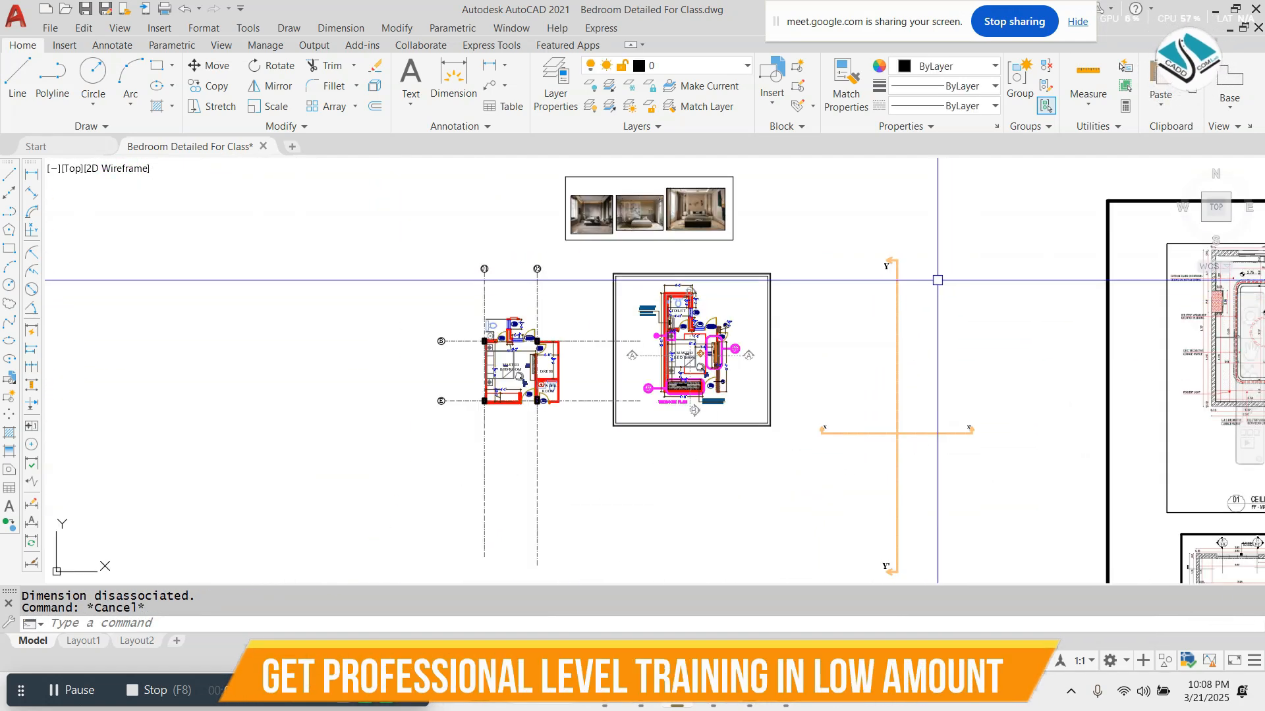
- Scale the copied X-X' and Y-Y' section lines down to less than half their size
middle_click_drag(928, 266, 864, 256)
left_click(938, 217)
middle_click_drag(841, 449, 828, 381)
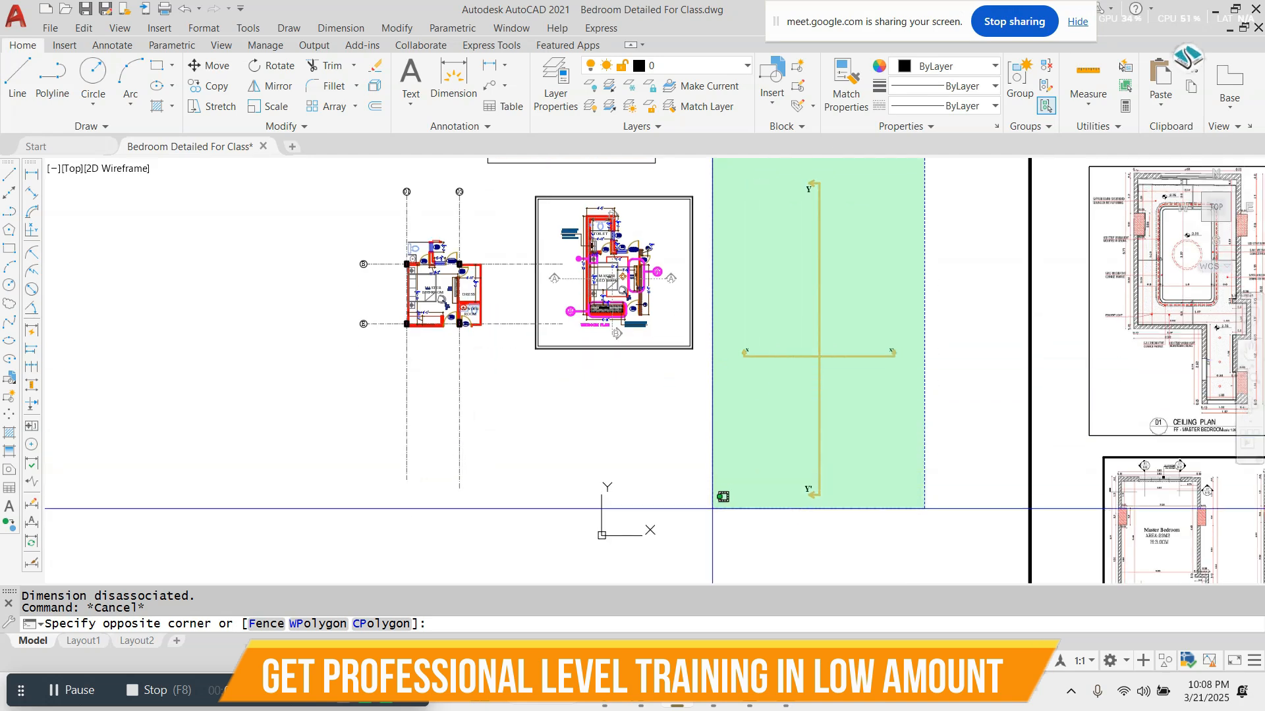
left_click(710, 522)
type("sc")
key("space")
scroll(714, 274, "up", 4)
left_click(733, 287)
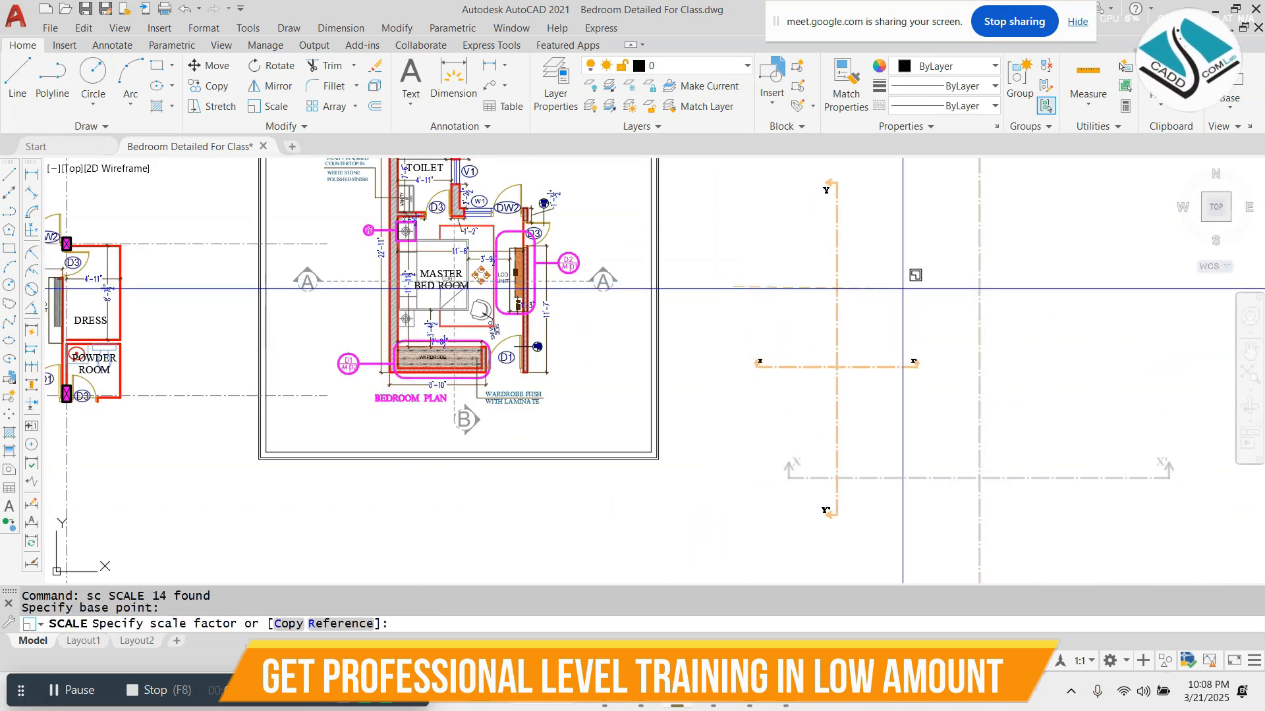
left_click(902, 289)
scroll(504, 390, "up", 6)
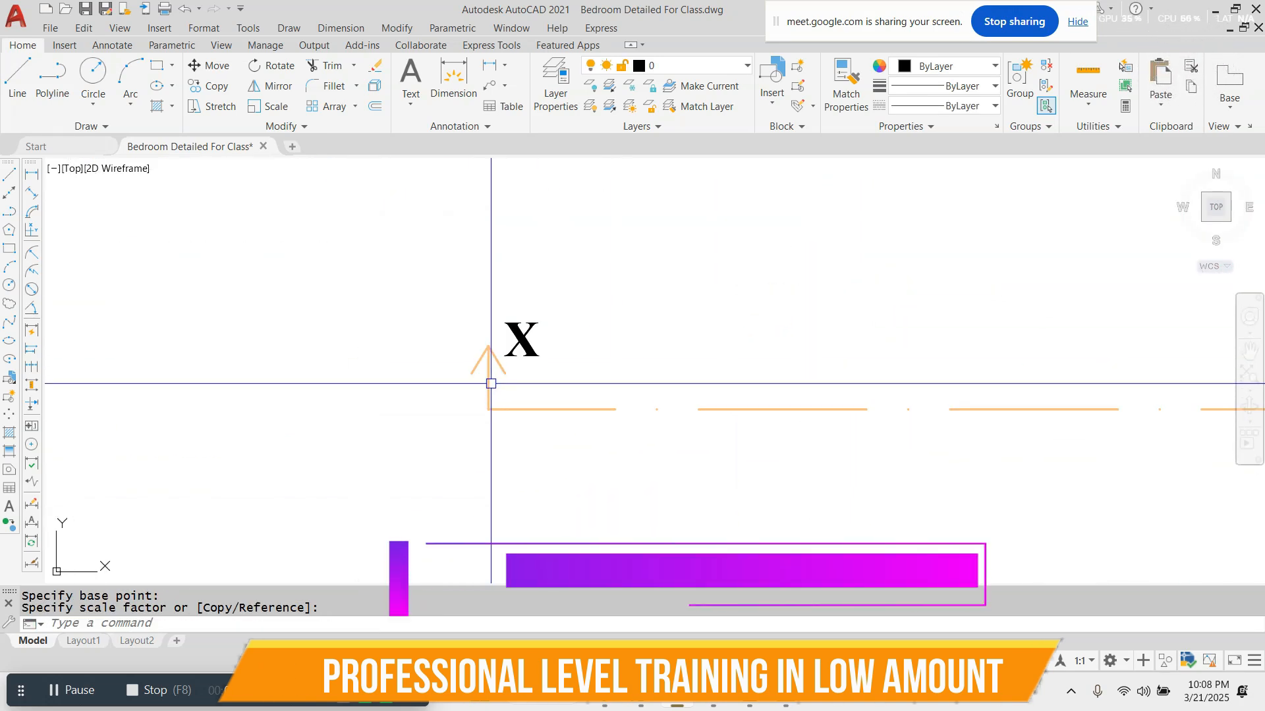
scroll(490, 383, "up", 4)
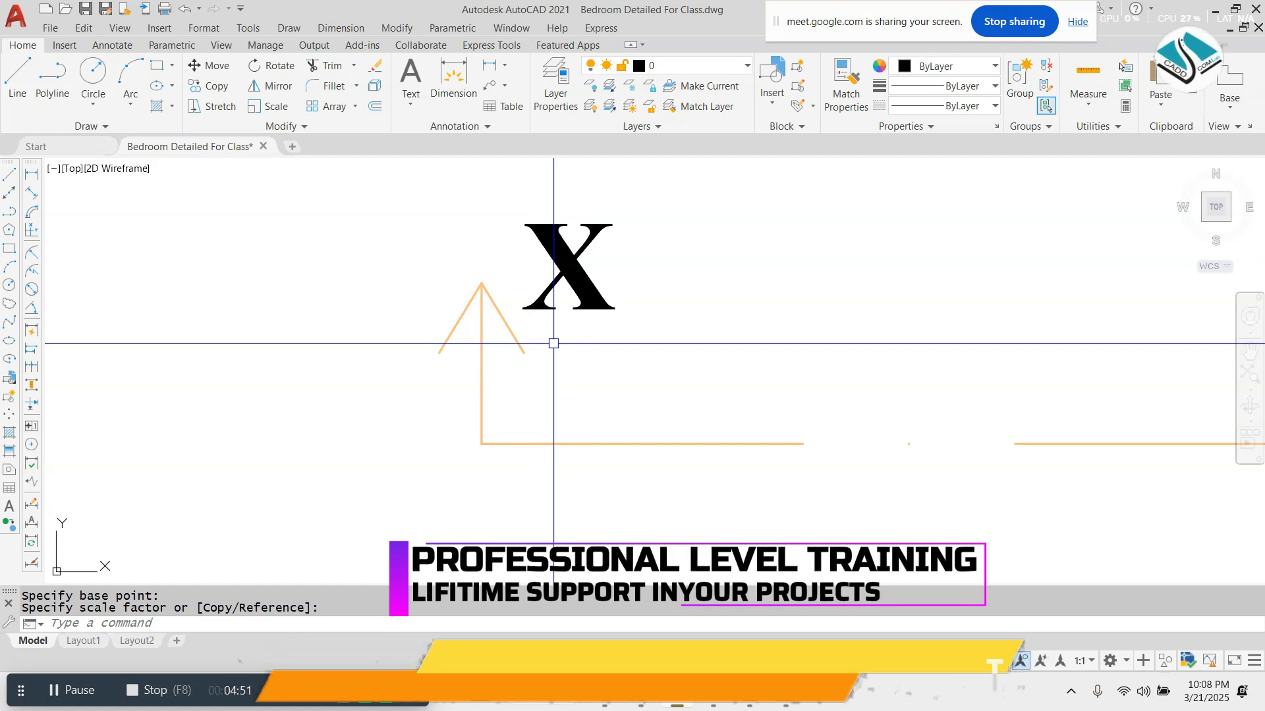
scroll(626, 356, "down", 10)
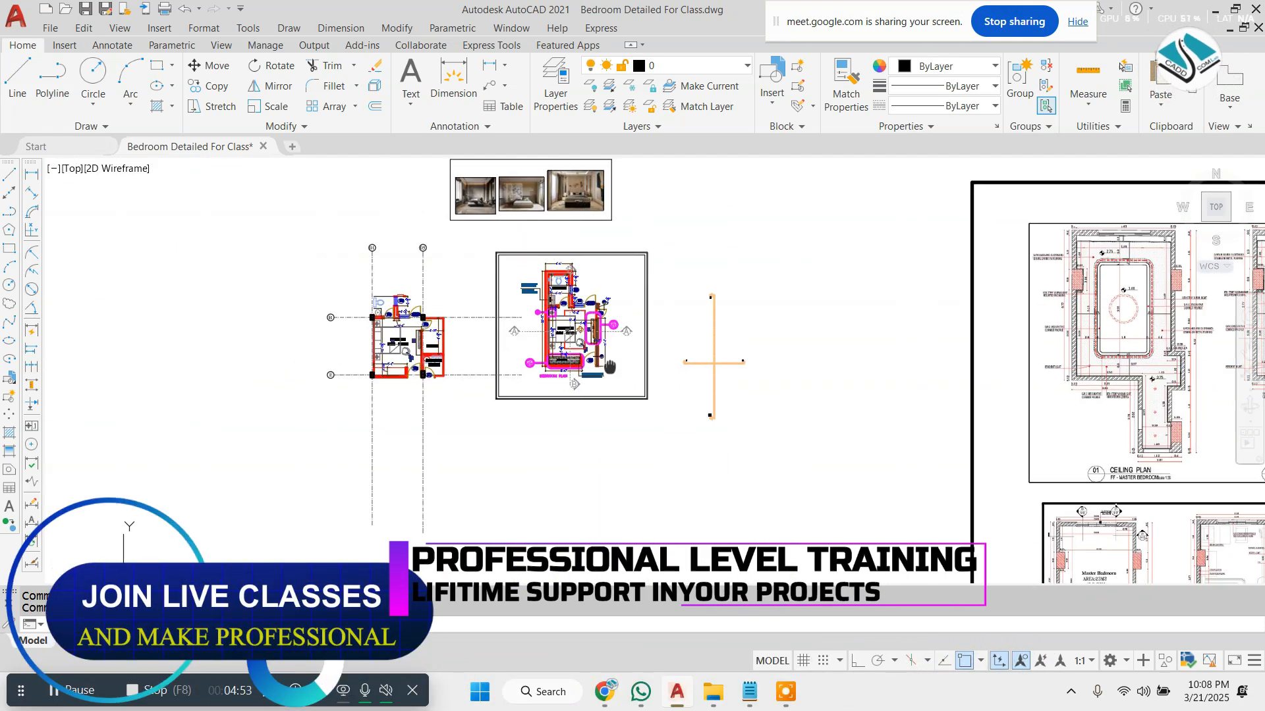
- Move the copied bedroom portion with its grid lines farther away from the bedroom plan sheet
middle_click_drag(609, 367, 635, 363)
scroll(356, 283, "up", 4)
middle_click_drag(554, 468, 556, 296)
scroll(610, 242, "down", 4)
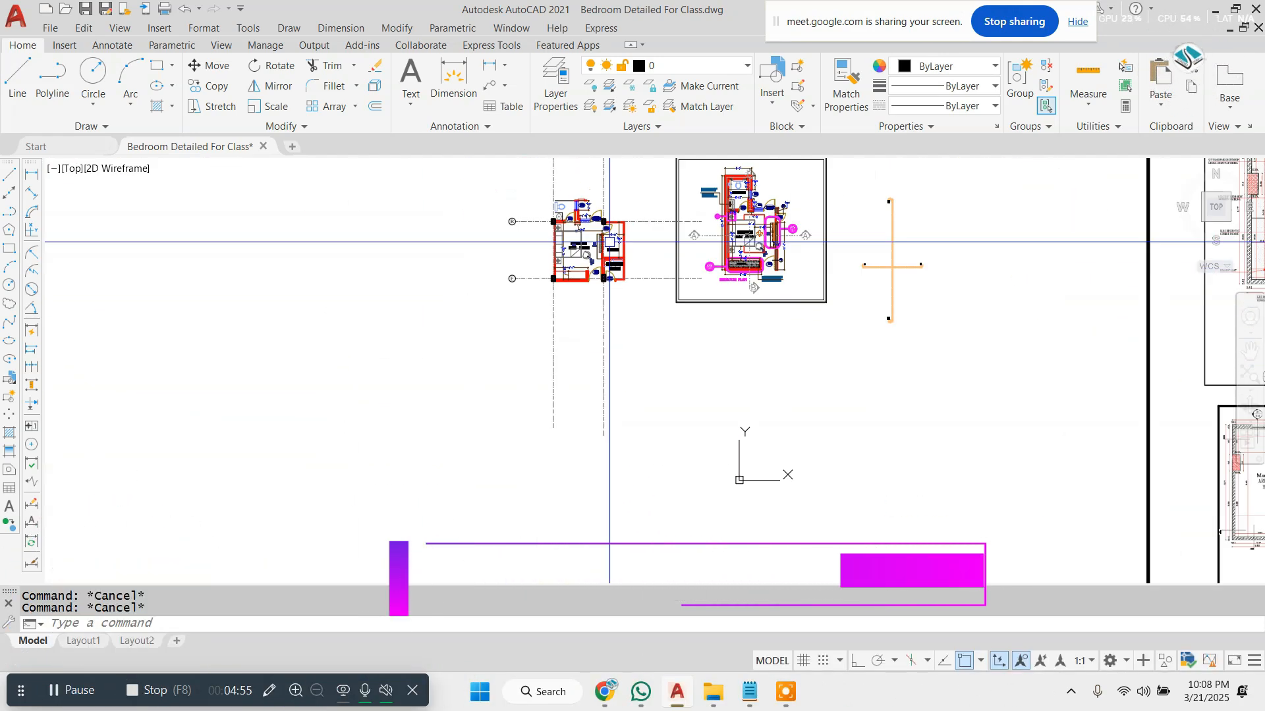
middle_click_drag(609, 242, 596, 305)
left_click(618, 194)
left_click(403, 545)
type("m")
key("space")
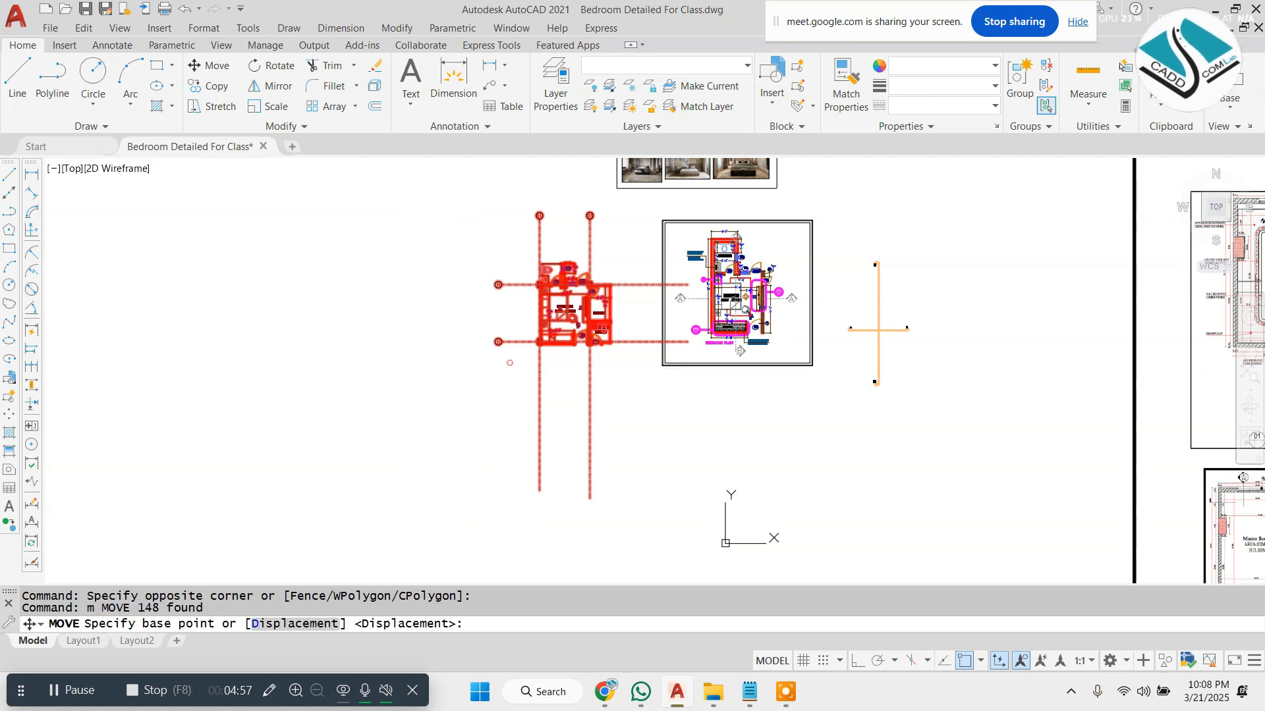
left_click(510, 363)
left_click(392, 359)
- Try to shorten the two vertical grid lines by stretching their lower ends up toward the bedroom plan with Ortho on
type("s")
key("space")
left_click(548, 519)
left_click(324, 444)
key("space")
left_click(551, 466)
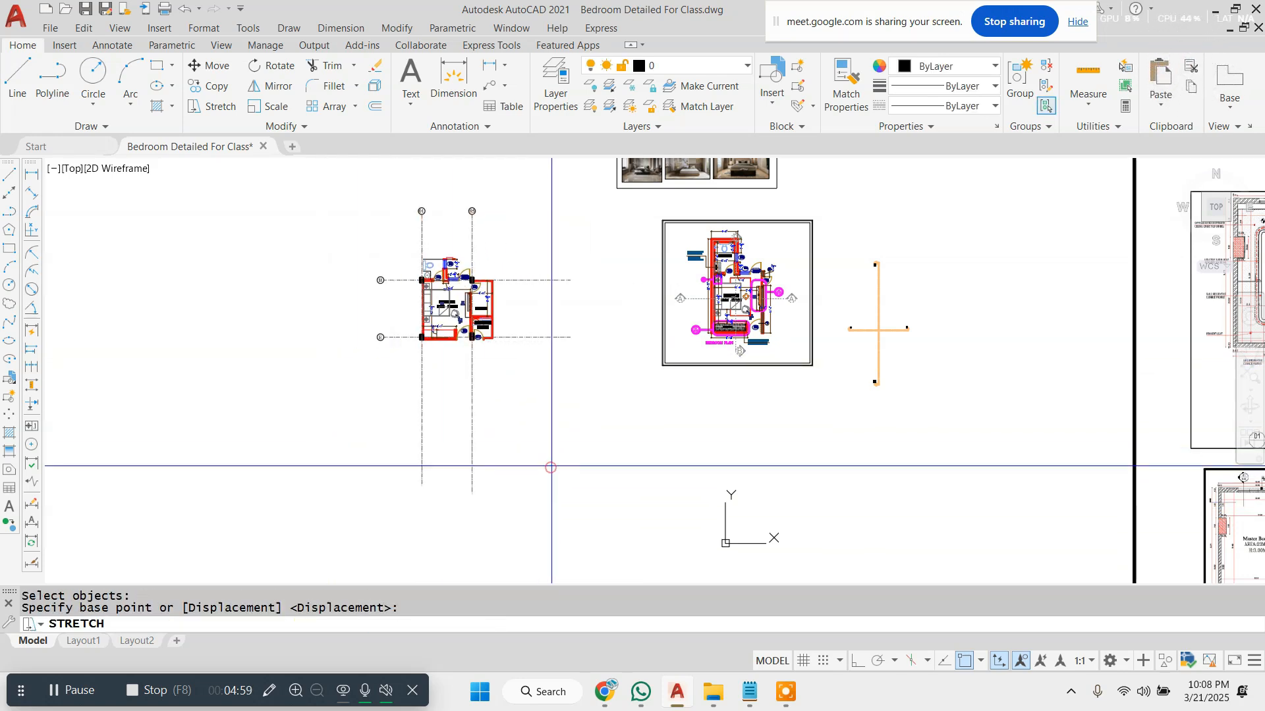
left_click(851, 658)
scroll(553, 454, "up", 3)
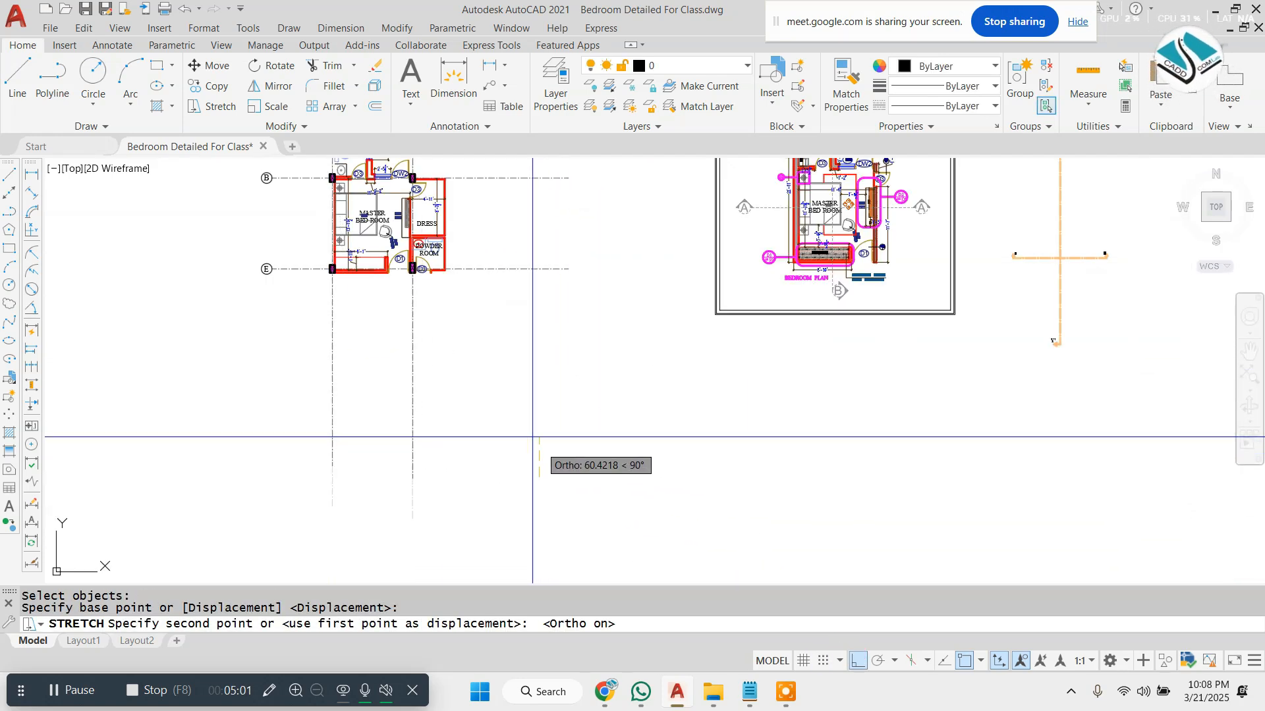
key("ctrl+z")
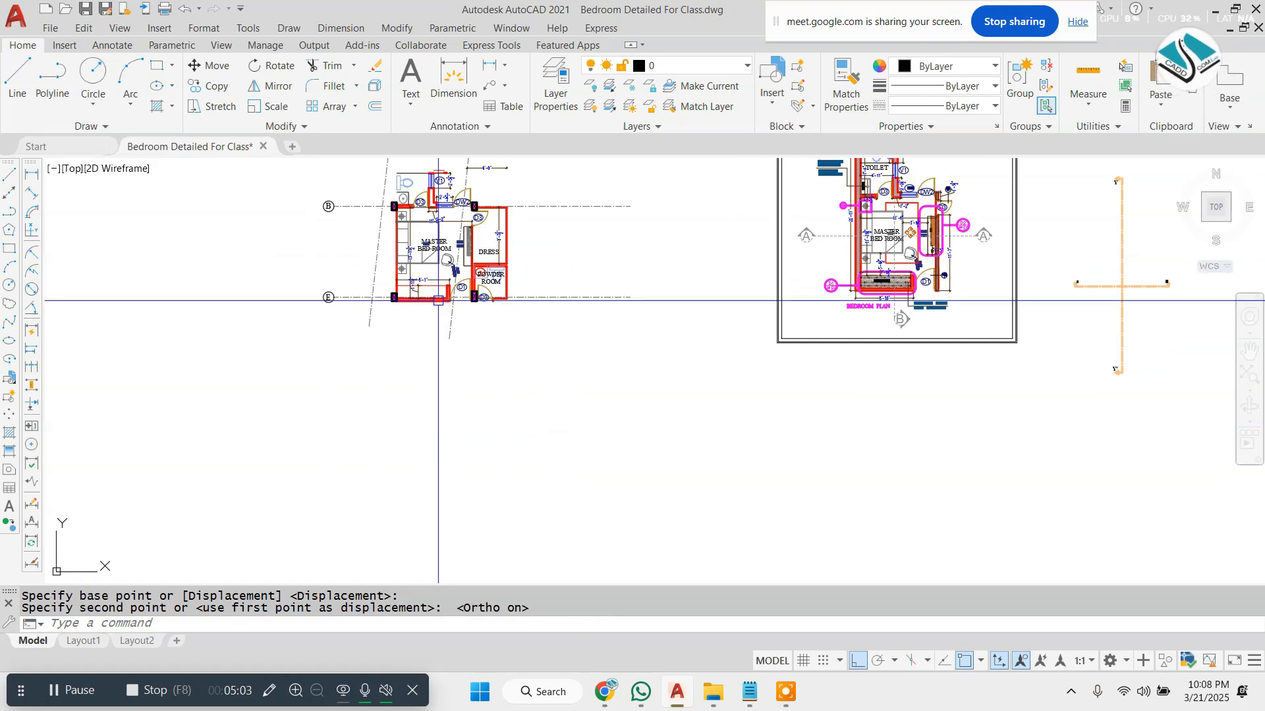
- Undo the last stretch, then shorten the two vertical grid lines by stretching their lower ends up with Ortho on
key("ctrl+z")
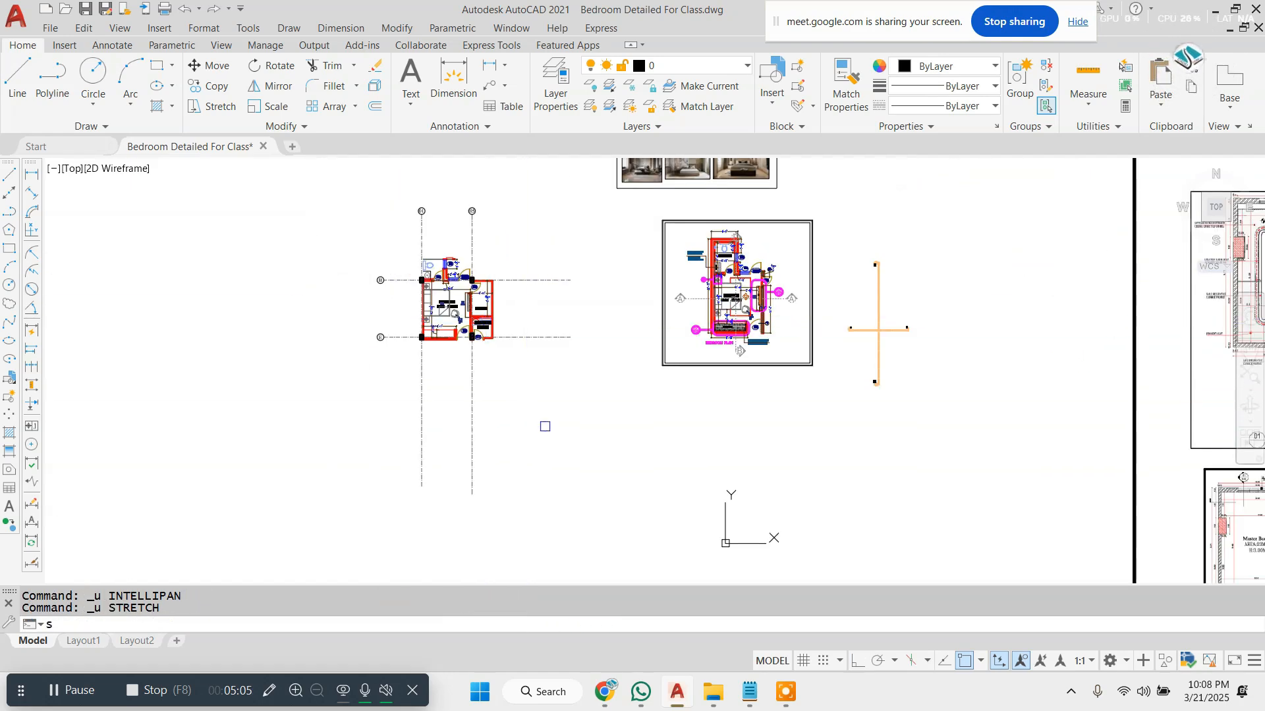
key("Return")
left_click(550, 527)
left_click(325, 441)
key("Return")
left_click(604, 512)
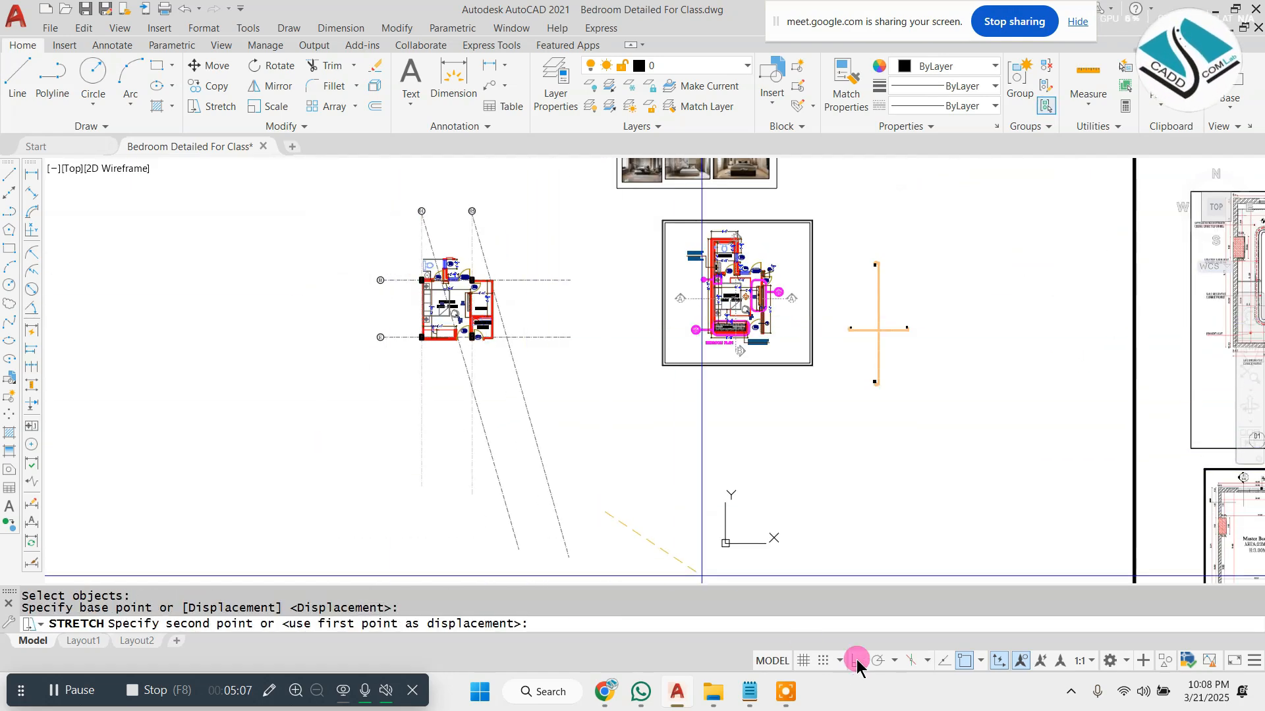
scroll(561, 441, "up", 4)
scroll(505, 369, "down", 4)
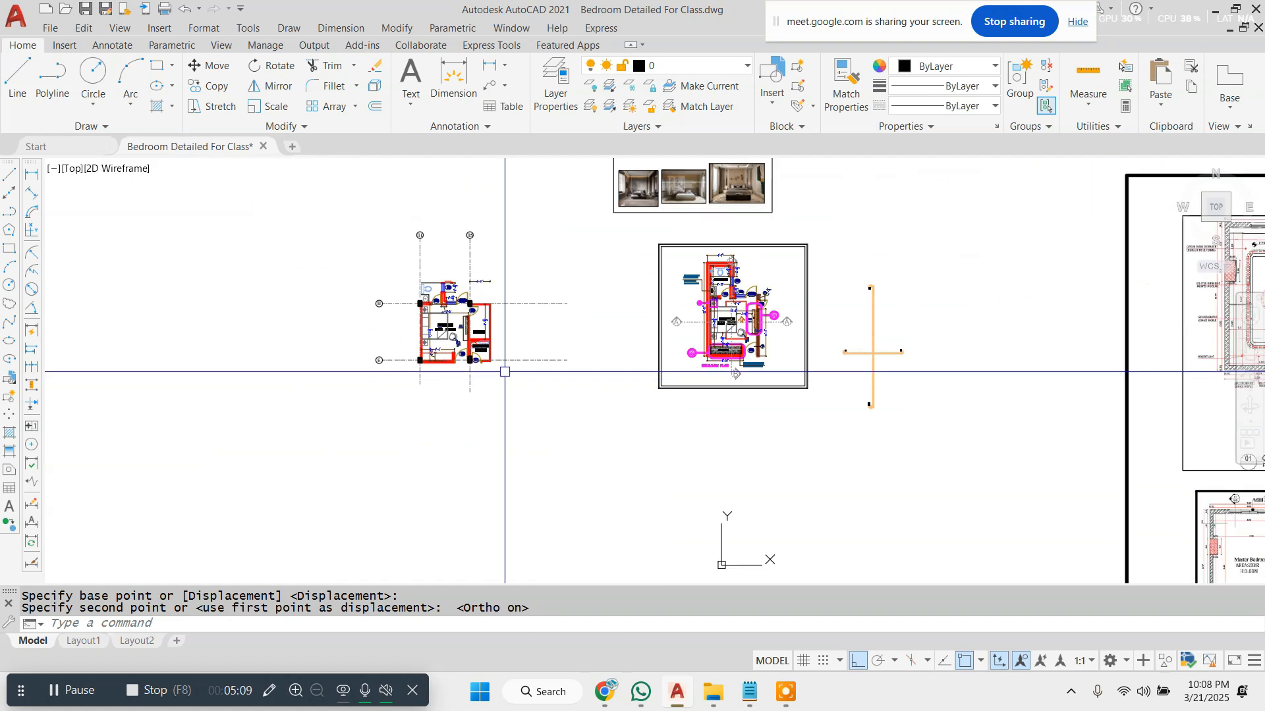
key("Escape")
- Shorten horizontal grid lines B and E by stretching their free ends in toward the bedroom plan
scroll(550, 324, "up", 4)
type("s")
key("Return")
left_click(660, 256)
left_click(510, 461)
key("Return")
left_click(673, 522)
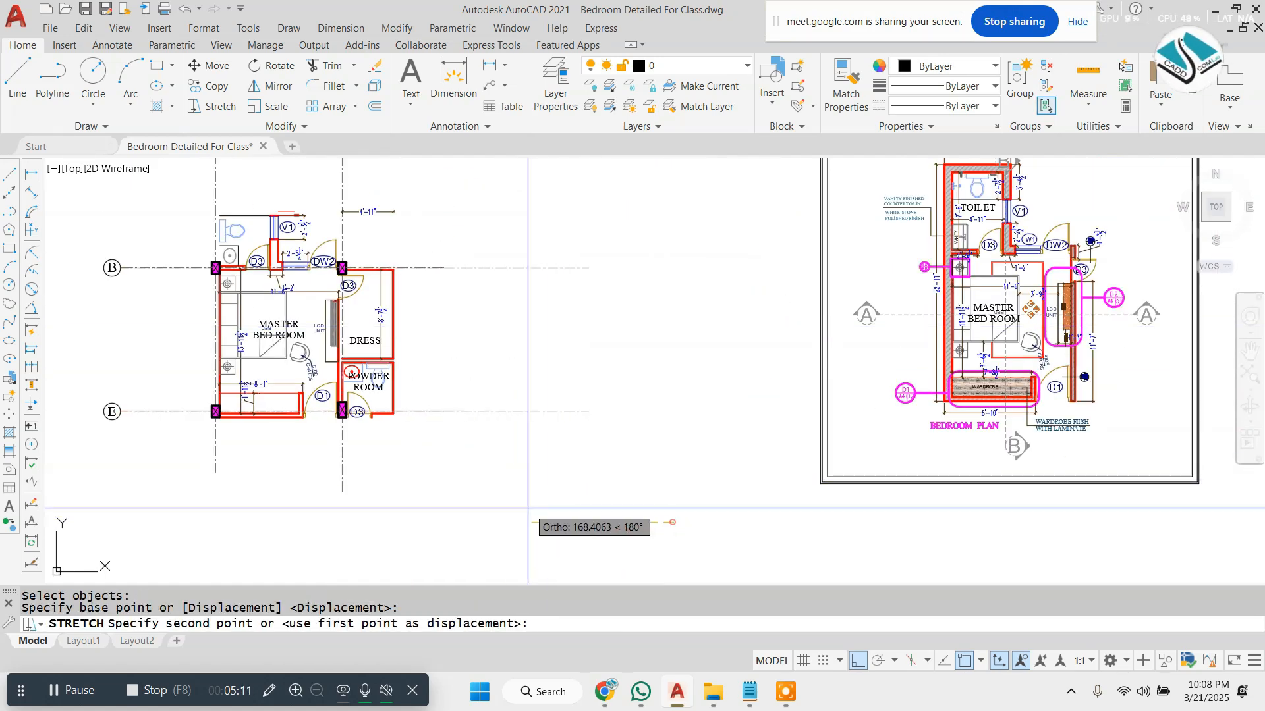
left_click(527, 508)
key("Escape")
key("Escape")
- Stretch grid bubbles 01 and 05 down closer to the bedroom plan
middle_click_drag(464, 388, 593, 514)
middle_click_drag(426, 283, 545, 353)
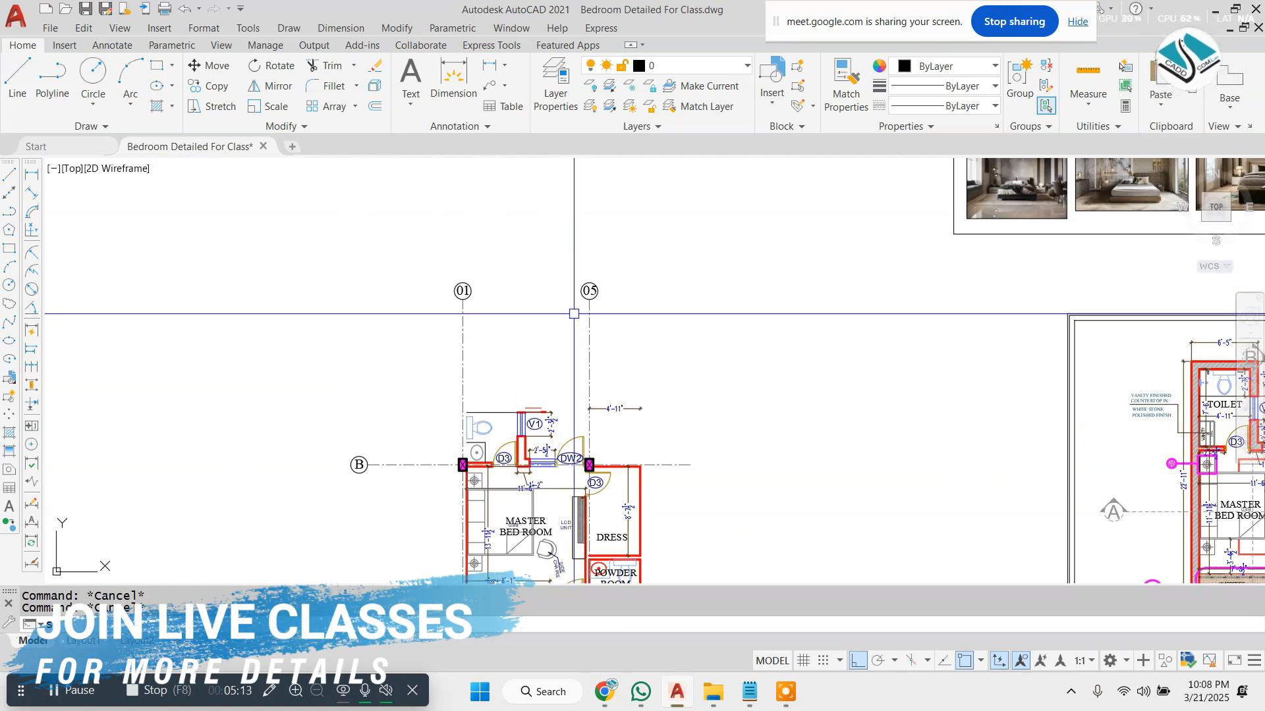
type("s")
key("Return")
left_click(650, 223)
left_click(352, 361)
key("Return")
left_click(723, 243)
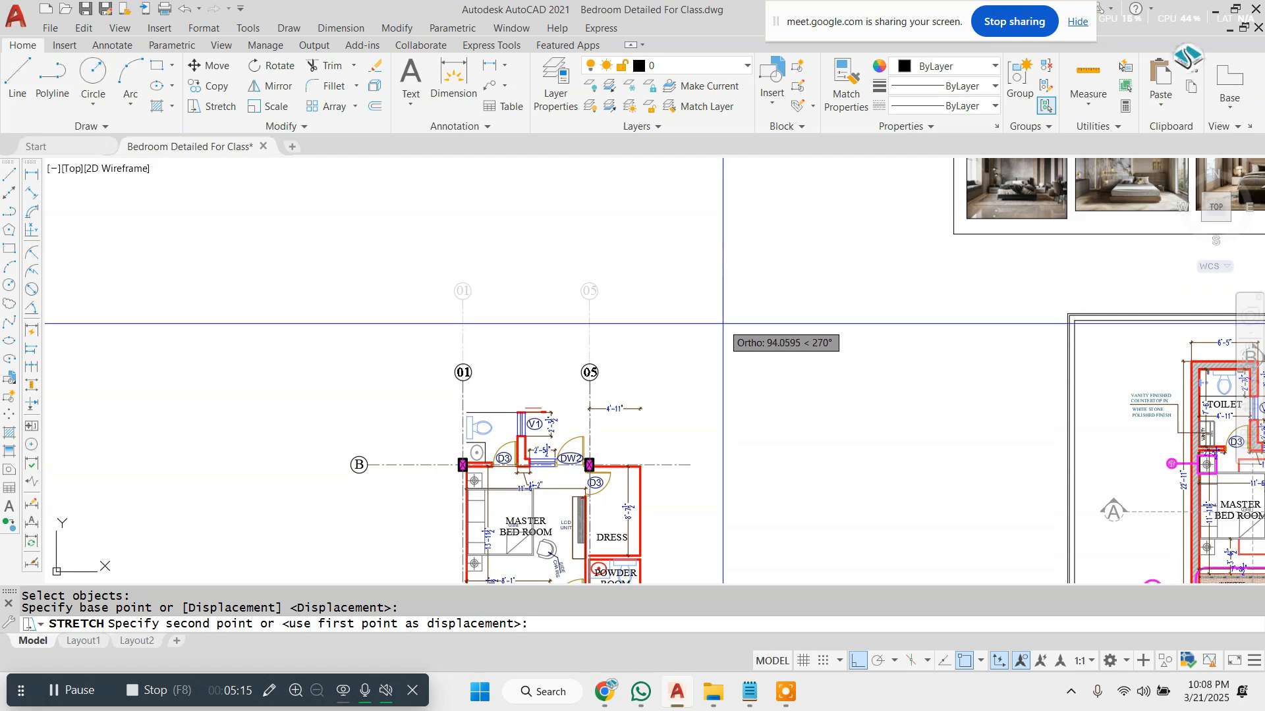
left_click(718, 344)
- Erase the 4'-11" dimension across the dress room
scroll(635, 466, "up", 6)
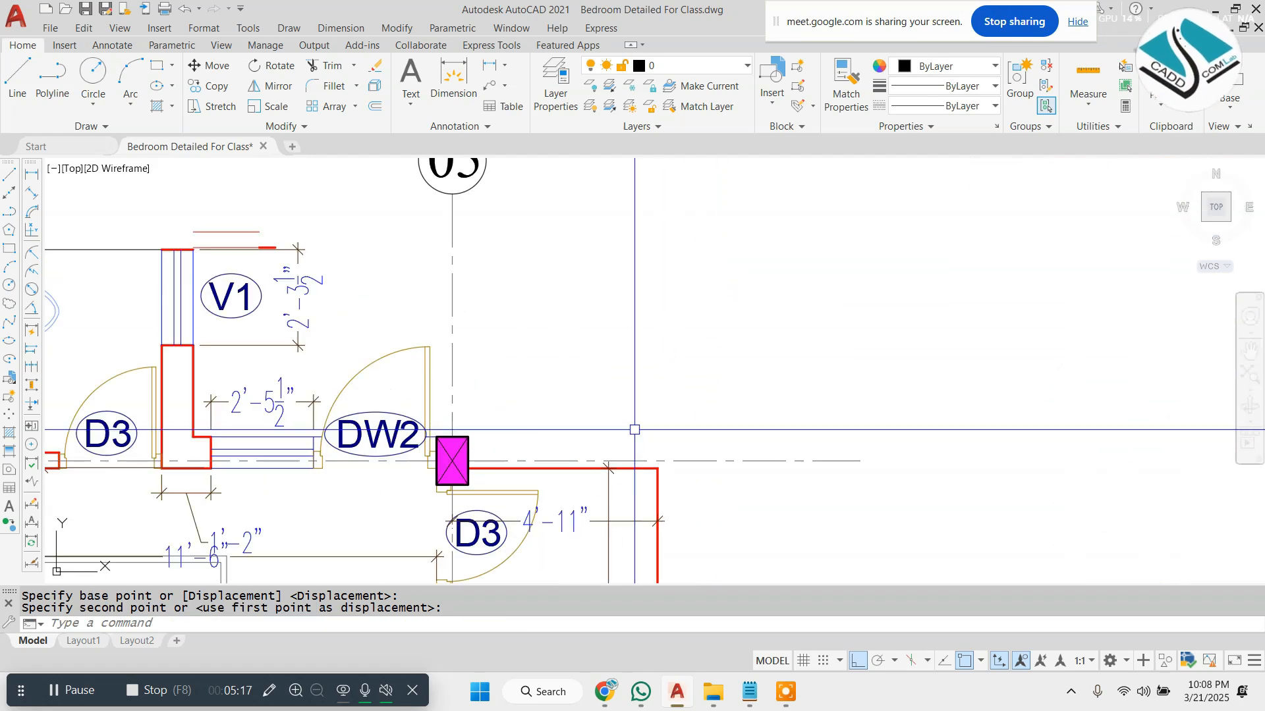
key("Escape")
middle_click_drag(623, 458, 664, 376)
left_click(624, 431)
type("e")
key("Return")
- Erase the toilet fixtures and the leftover sill line between grid line 01 and the toilet's D3 door
scroll(499, 385, "down", 4)
scroll(461, 297, "down", 1)
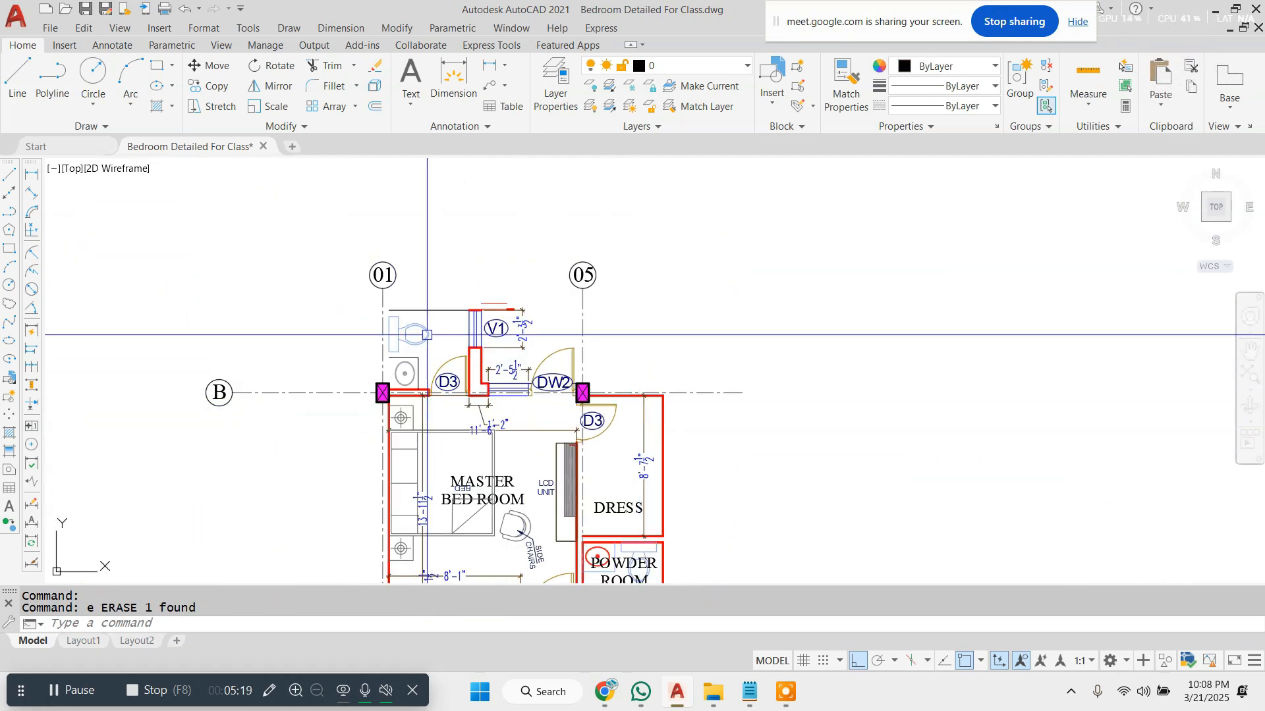
scroll(469, 276, "up", 5)
key("Return")
scroll(310, 496, "up", 4)
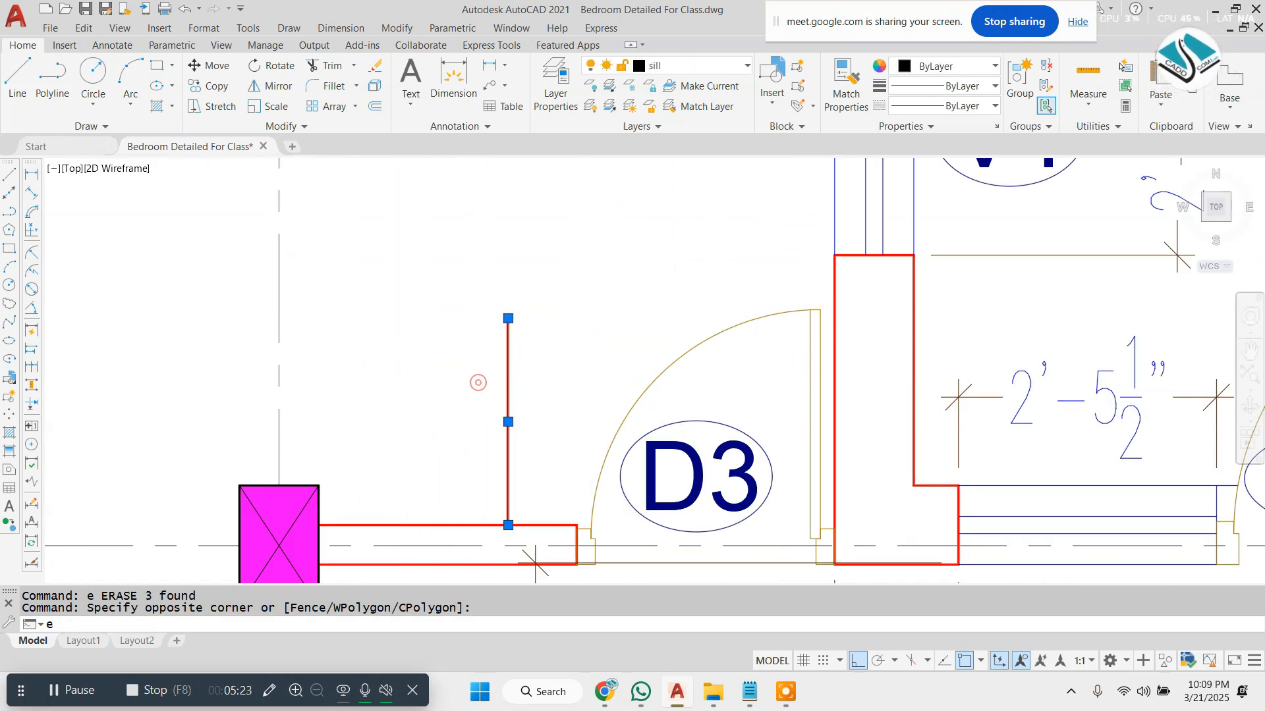
key("Return")
scroll(369, 385, "down", 5)
scroll(661, 250, "up", 5)
- Erase the V1 ventilator with its tag, the nearby dimensions and the stray lines above the toilet wall
left_click(745, 198)
left_click(326, 346)
type("e")
key("Return")
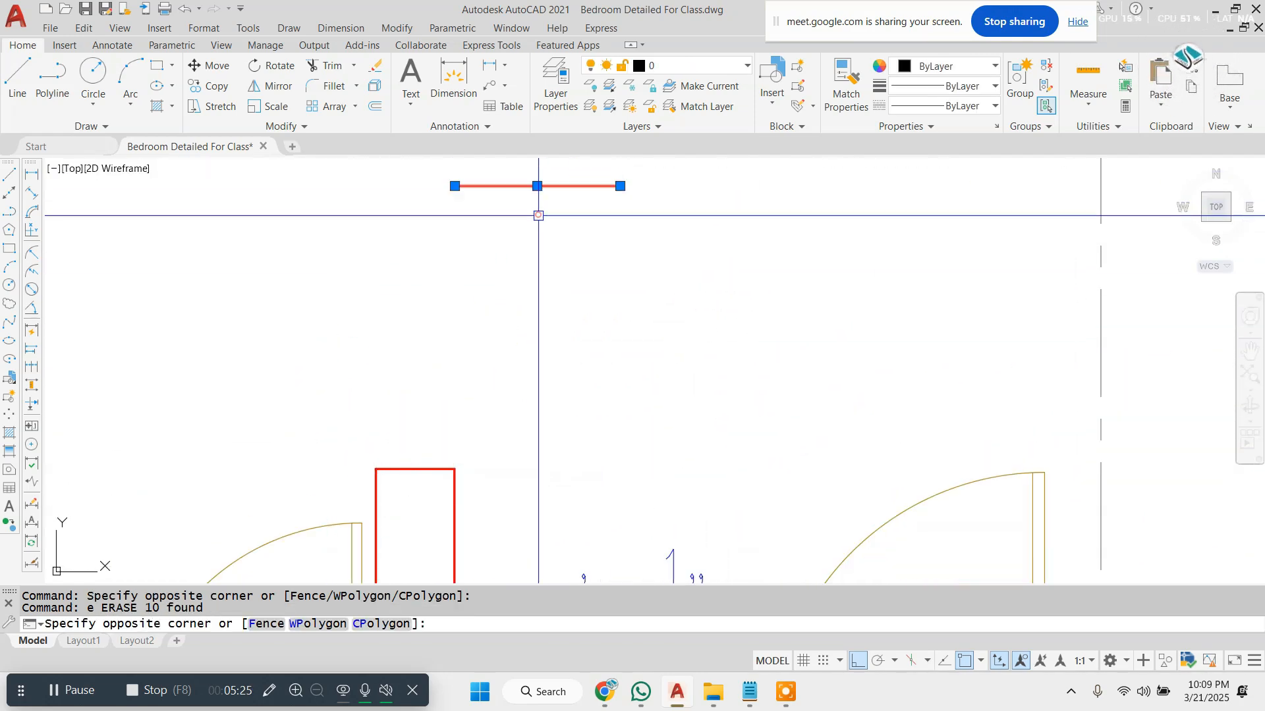
type("e")
key("Return")
scroll(541, 216, "down", 4)
scroll(576, 371, "up", 4)
left_click(573, 354)
type("e")
key("Return")
scroll(552, 315, "down", 4)
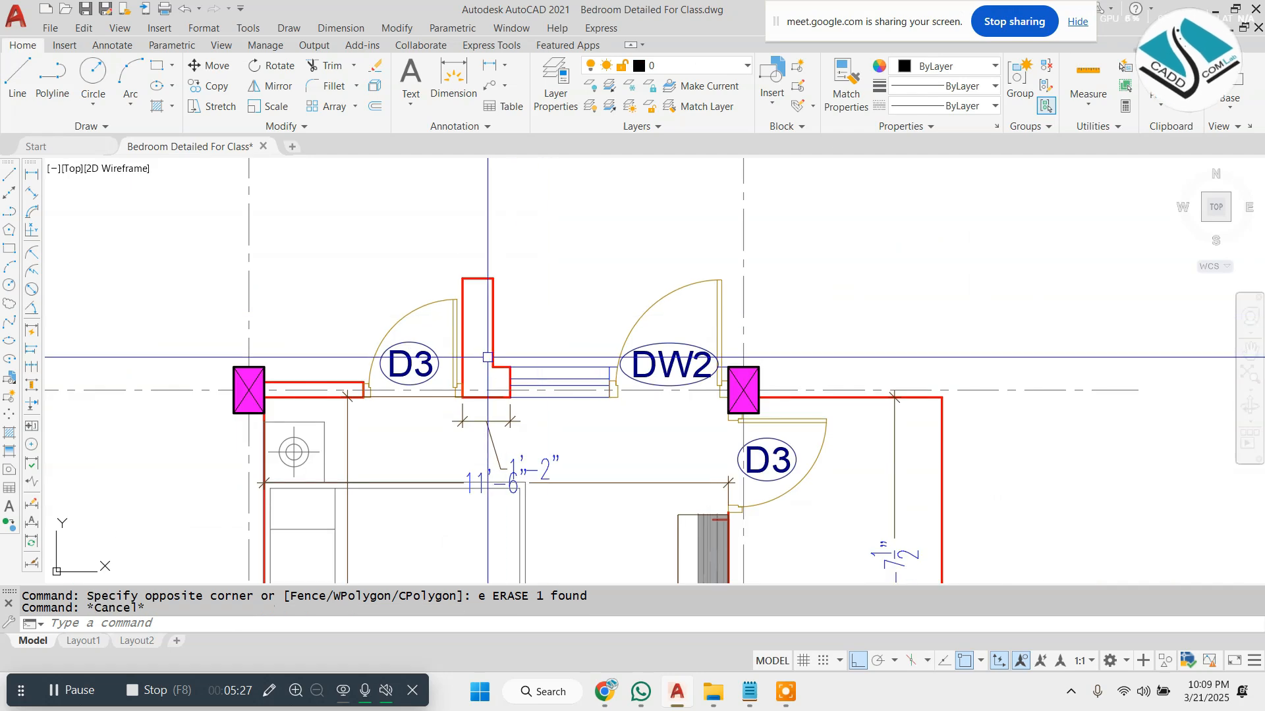
scroll(488, 357, "down", 2)
key("Escape")
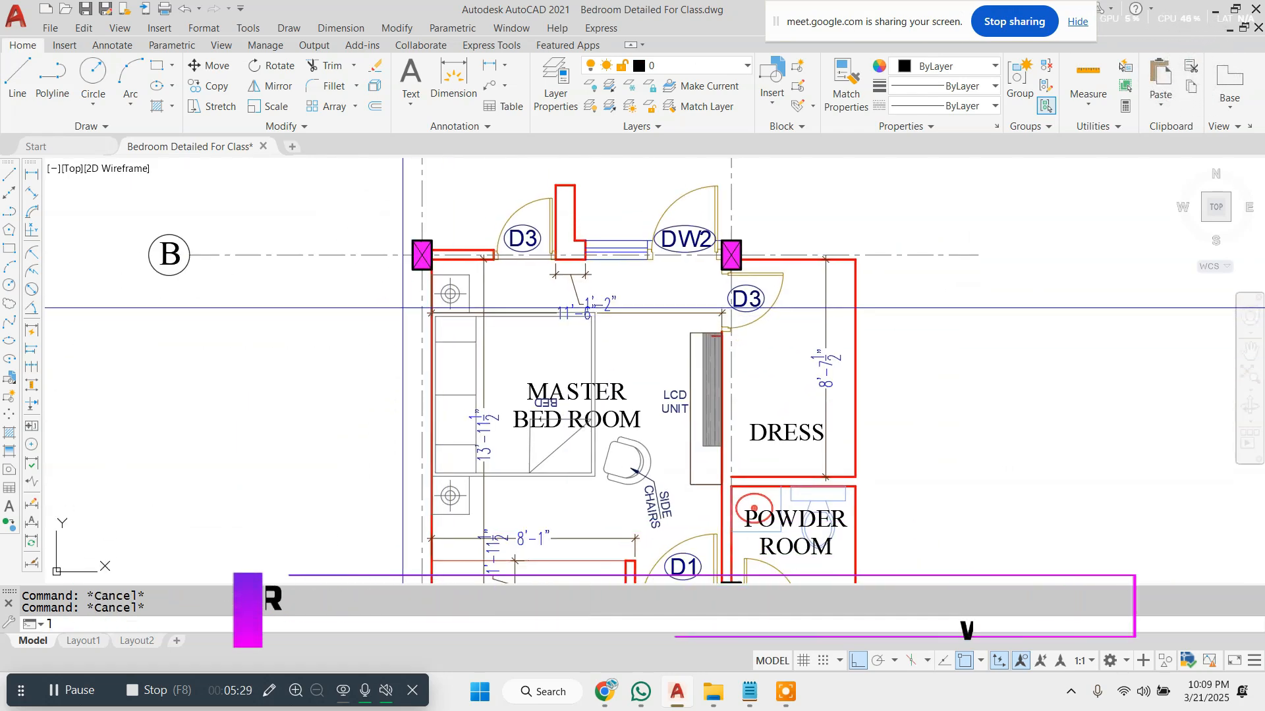
- Draw a vertical line closing the outer wall face between the columns at B-01 and E-01
key("Return")
scroll(404, 308, "up", 4)
left_click(423, 211)
scroll(423, 213, "down", 6)
scroll(396, 438, "up", 2)
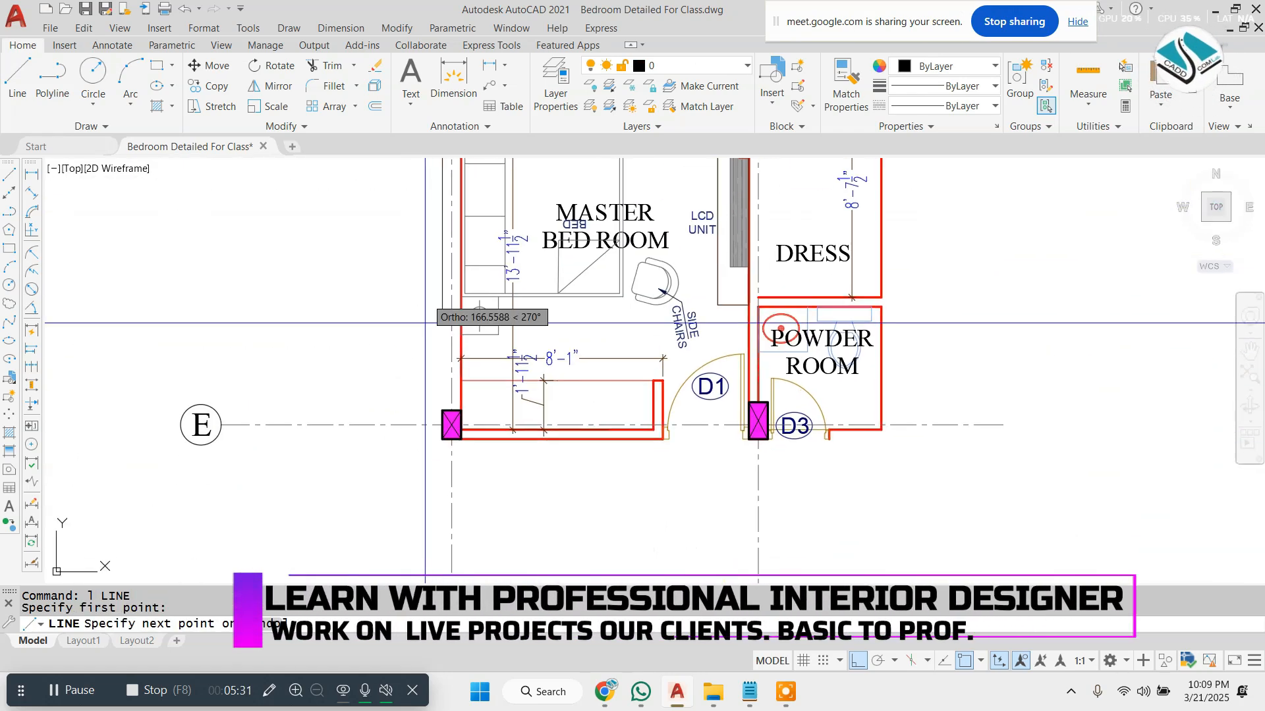
scroll(435, 419, "up", 4)
left_click(439, 471)
key("Return")
scroll(480, 396, "down", 4)
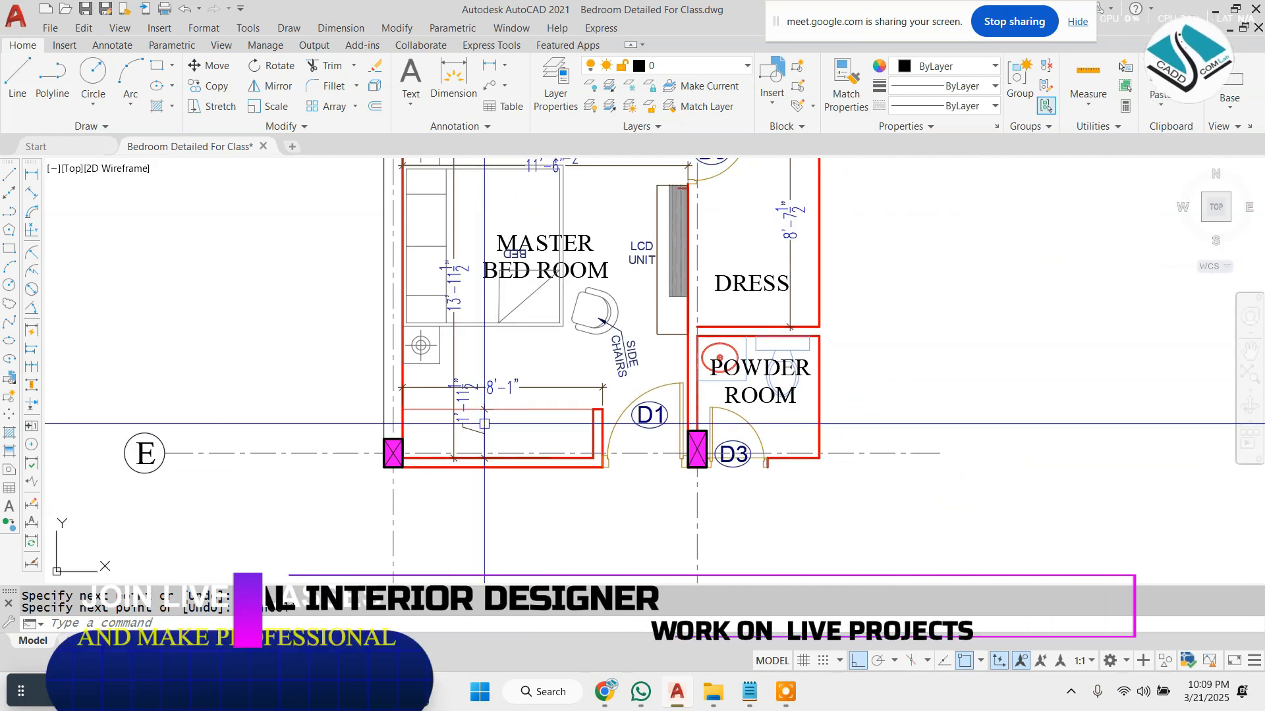
- Erase the powder room's label, fixtures and enclosing walls
scroll(689, 361, "up", 6)
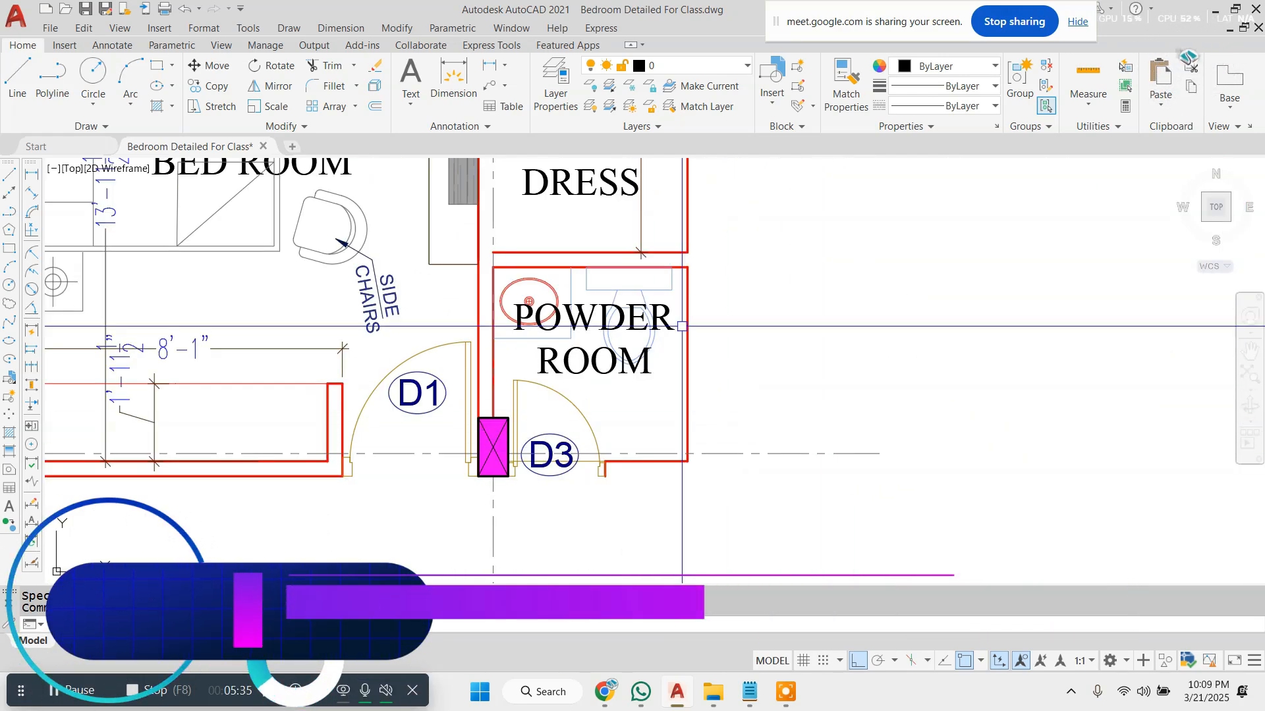
left_click(765, 205)
left_click(261, 445)
type("e")
key("space")
scroll(584, 362, "down", 4)
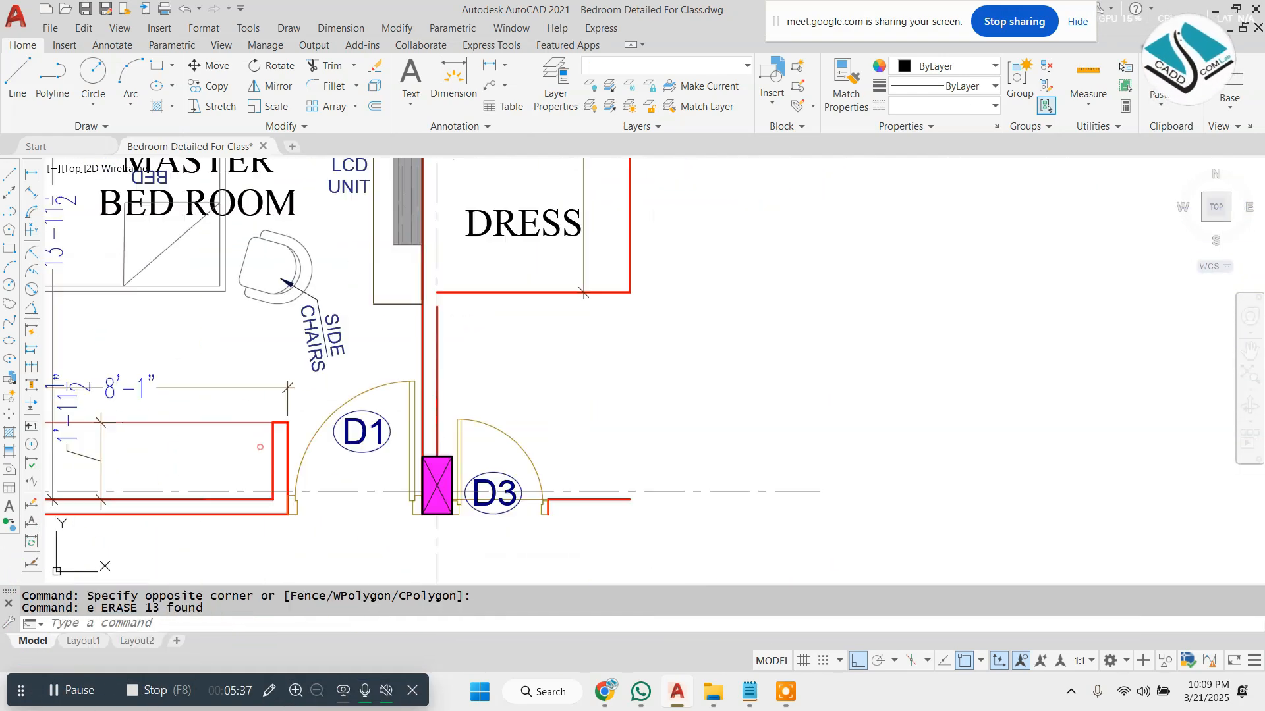
- Erase the dress room's label, dimension, outer wall and lower wall
middle_click_drag(593, 316, 594, 488)
left_click(734, 316)
left_click(444, 502)
type("e")
key("space")
scroll(544, 437, "down", 4)
scroll(536, 278, "up", 4)
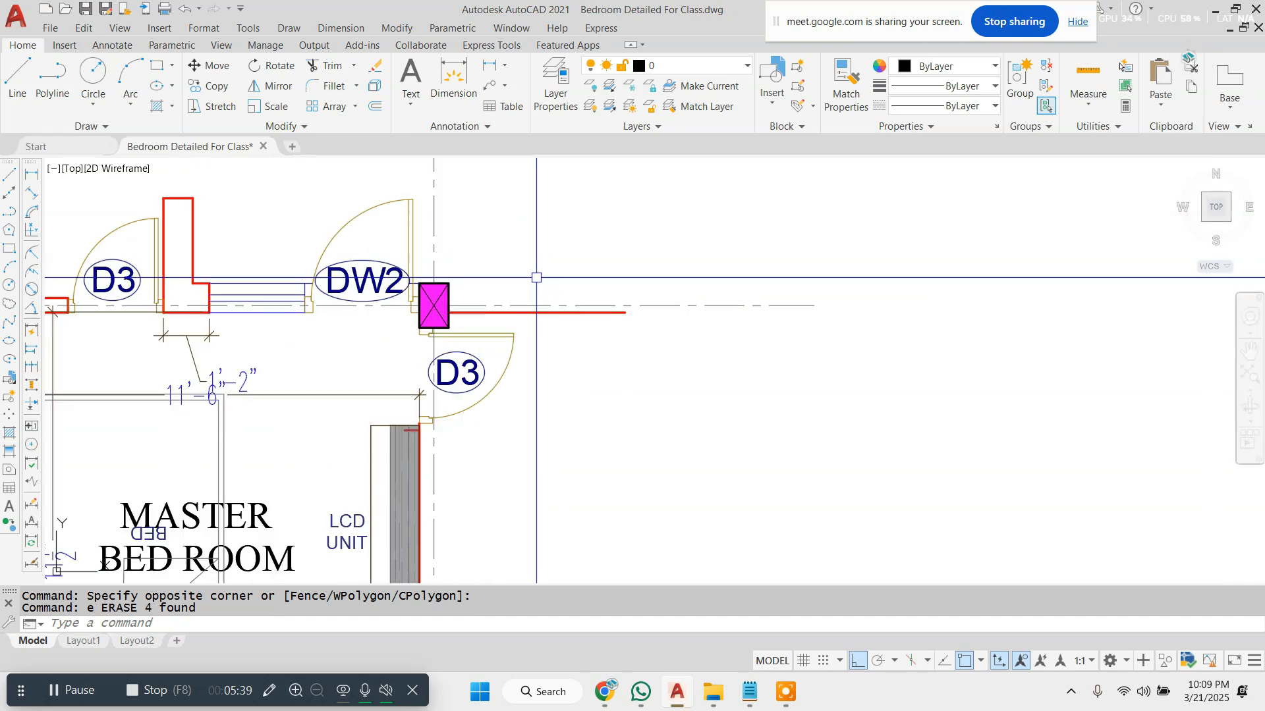
- Erase the dress room's remaining upper wall line next to the column at B-05
left_click(556, 311)
type("e")
key("space")
scroll(523, 334, "down", 2)
key("Escape")
- Draw a vertical line extending the outer wall face behind the LCD unit up to the column at B-05
middle_click_drag(508, 375, 577, 314)
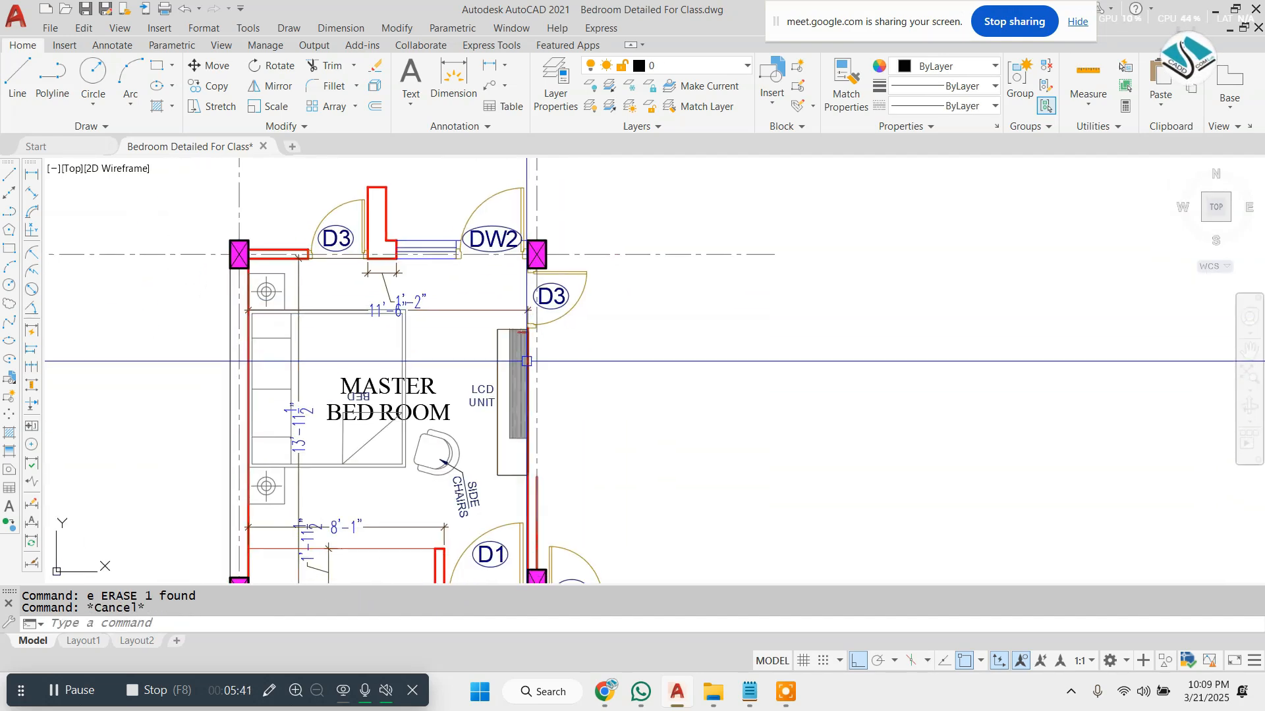
middle_click_drag(522, 358, 551, 232)
type("l")
key("space")
scroll(567, 362, "up", 2)
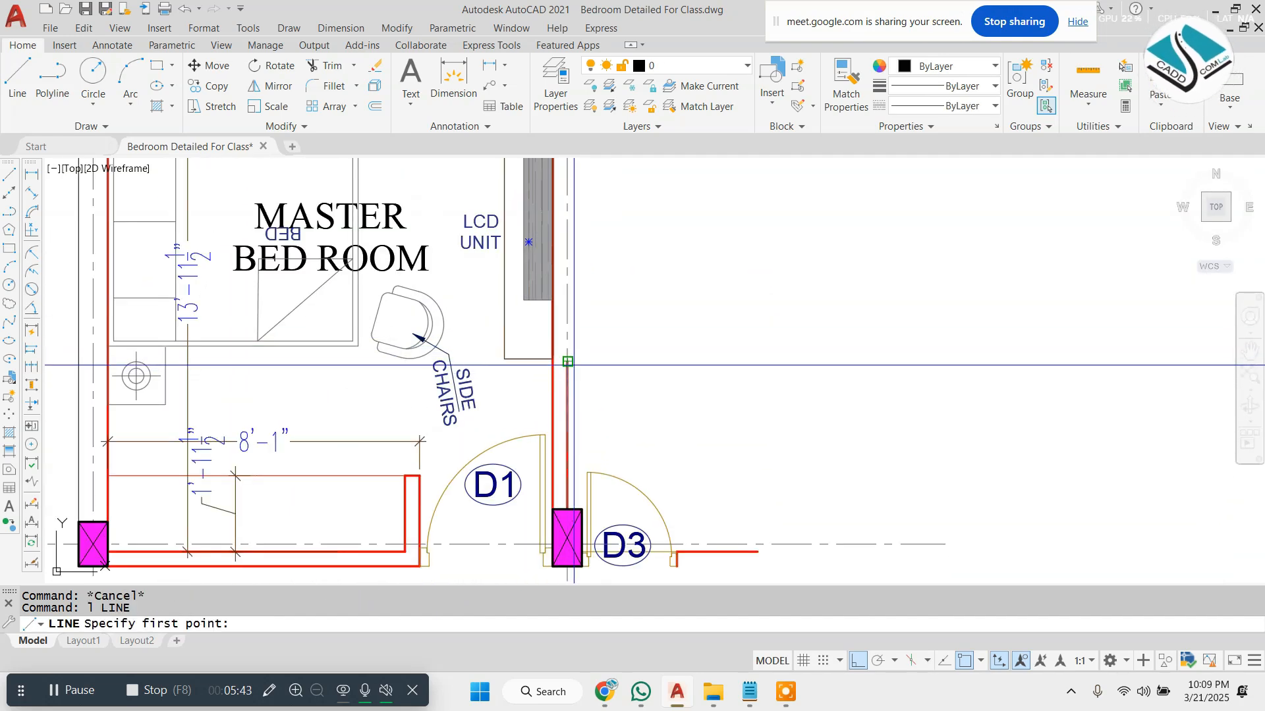
left_click(567, 362)
middle_click_drag(567, 362, 527, 562)
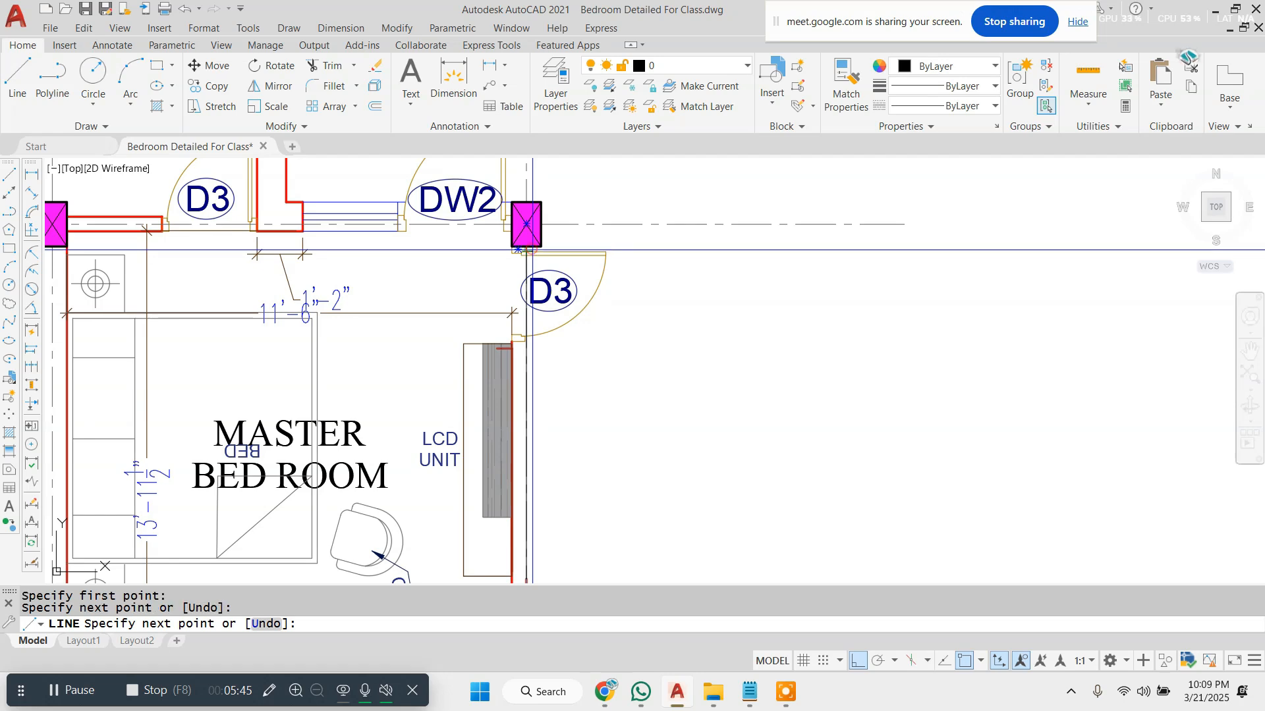
key("Escape")
- Draw a short vertical line closing the inner wall face across the D3 door opening below column B-05
key("space")
scroll(517, 327, "up", 2)
left_click(507, 349)
left_click(508, 199)
key("Escape")
scroll(616, 292, "down", 4)
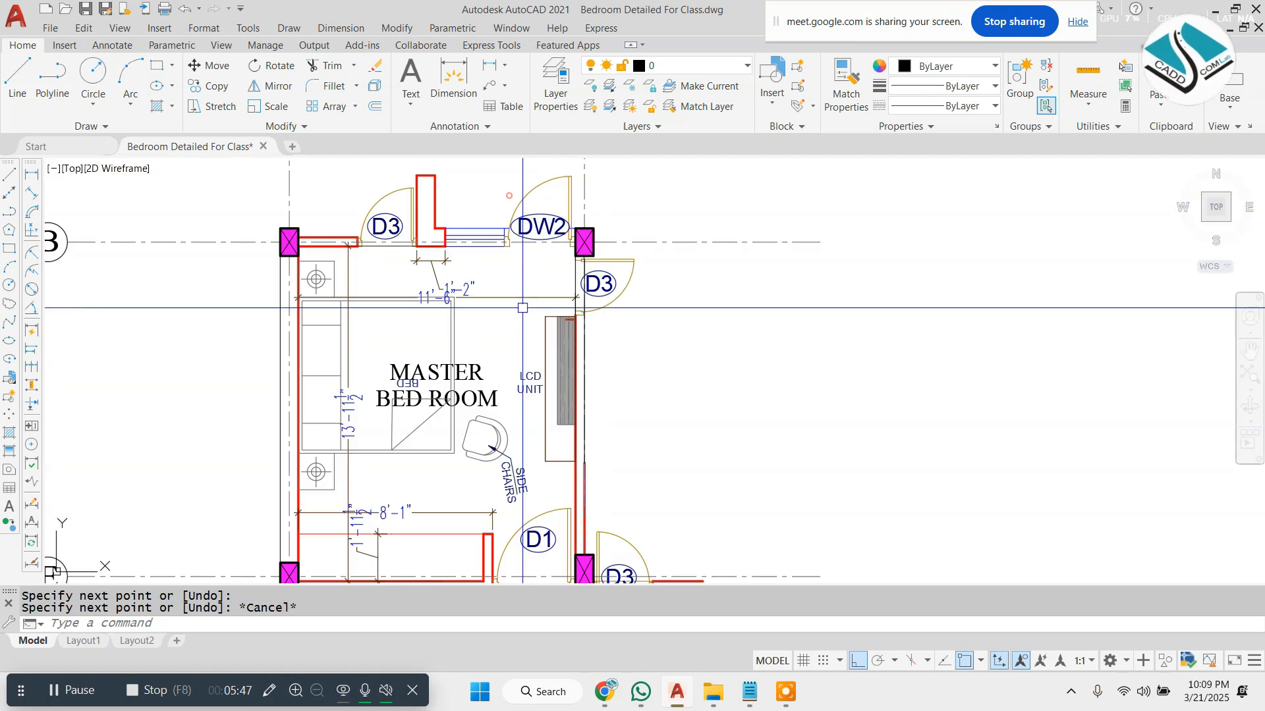
- Stretch grid bubbles B and E horizontally closer to the bedroom plan
key("Escape")
middle_click_drag(497, 305, 520, 310)
key("Escape")
middle_click_drag(384, 275, 485, 305)
scroll(489, 300, "down", 2)
middle_click_drag(450, 363, 465, 313)
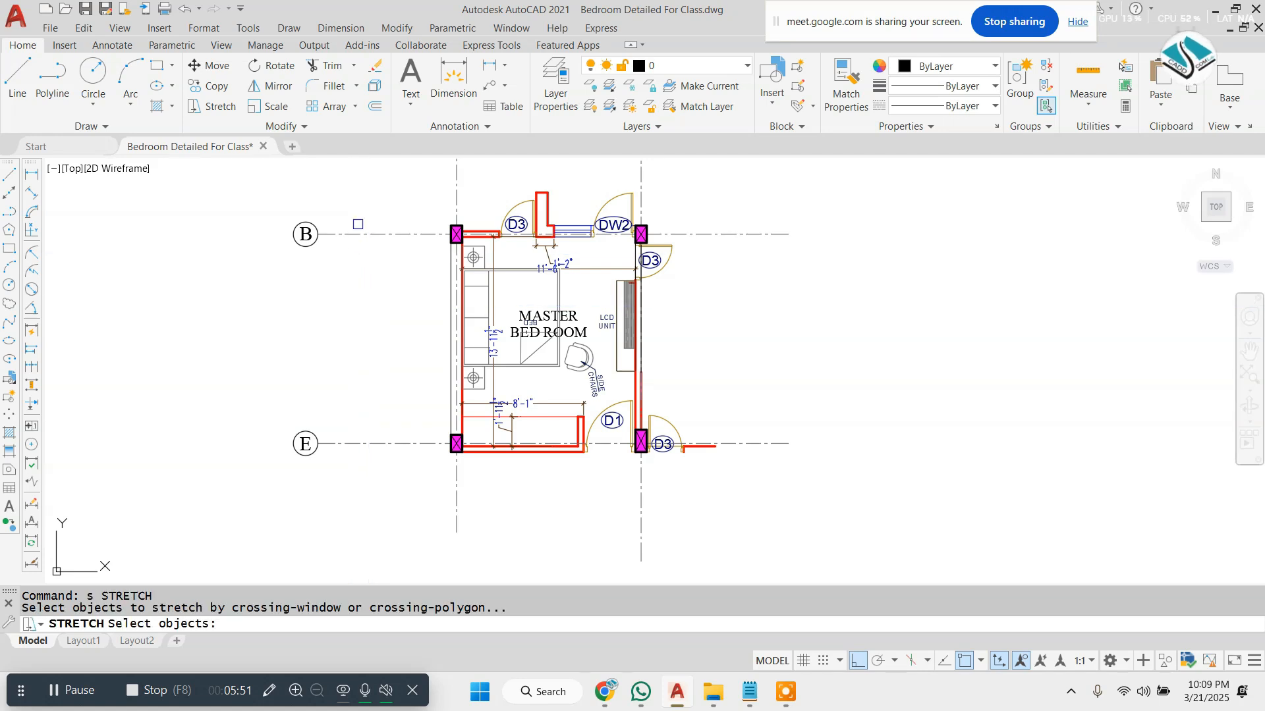
left_click(360, 206)
left_click(216, 503)
key("space")
left_click(208, 508)
left_click(248, 498)
key("Escape")
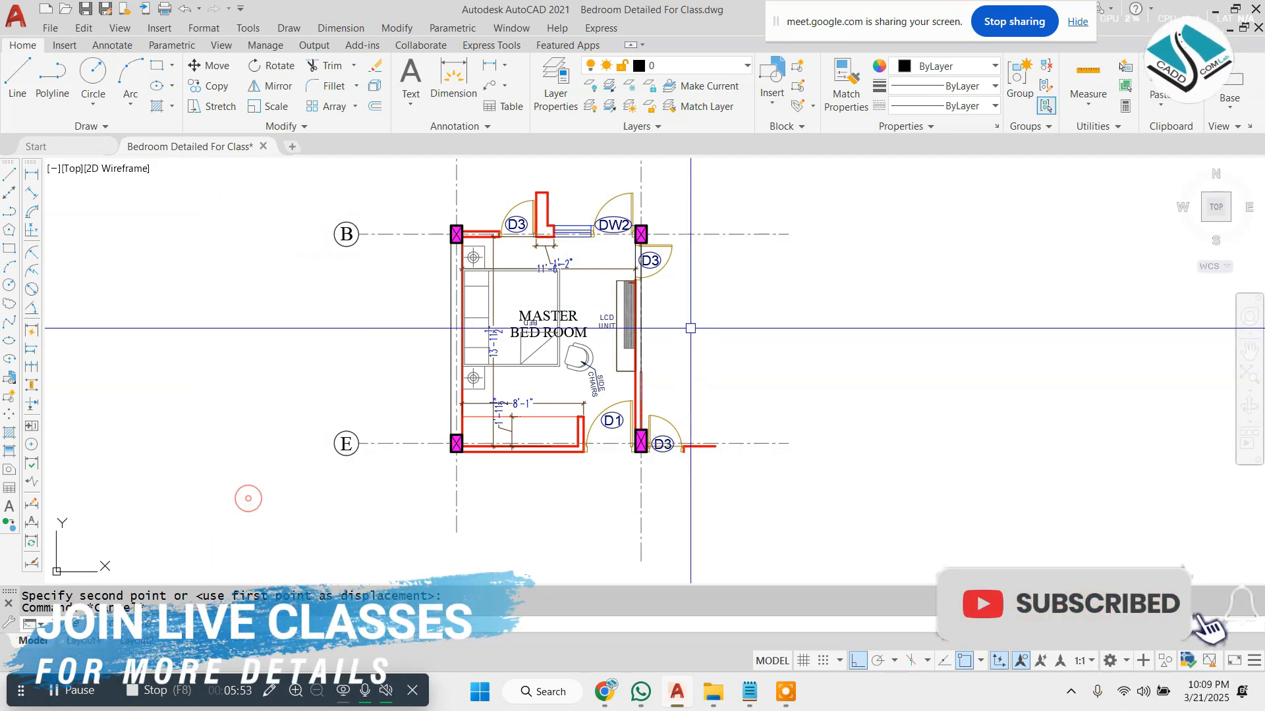
- Draw a horizontal helper line from the lower end of grid line 01 and trim its excess beyond grid line 05
middle_click_drag(691, 328, 626, 338)
middle_click_drag(655, 399, 644, 380)
scroll(657, 358, "down", 2)
scroll(629, 461, "up", 2)
type("l")
key("Return")
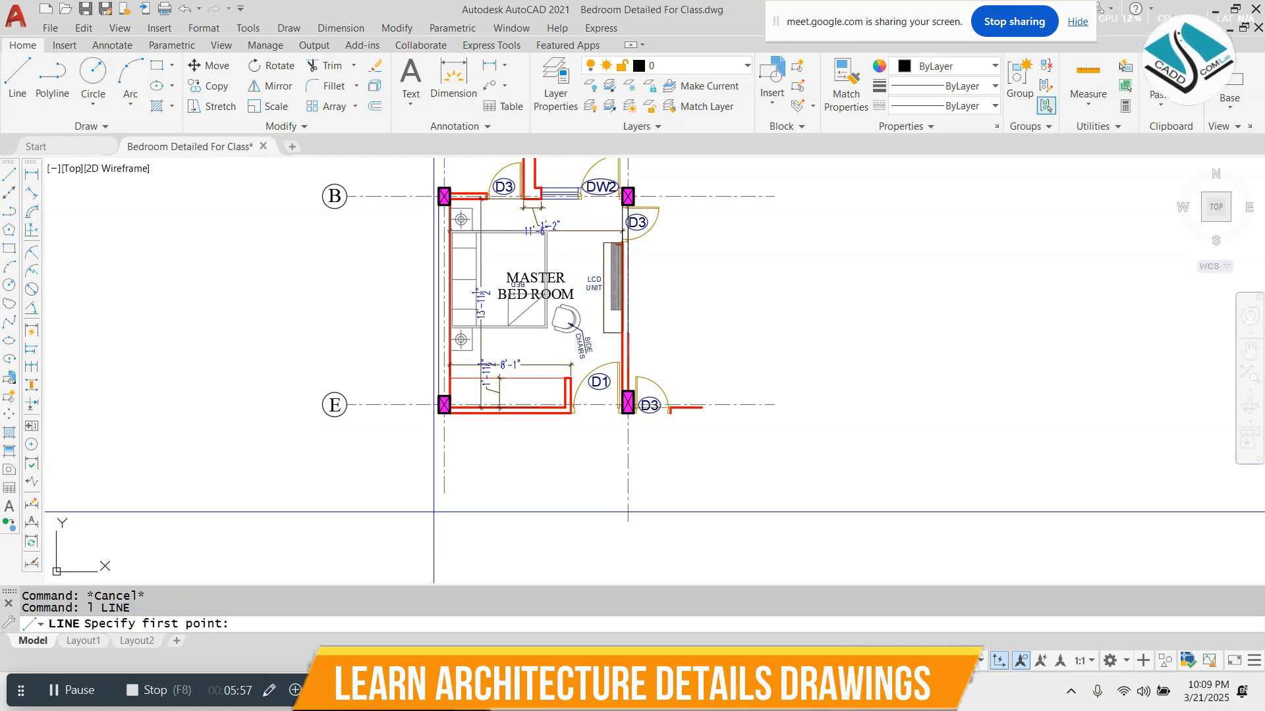
type("r")
key("Return")
key("Return")
left_click(739, 470)
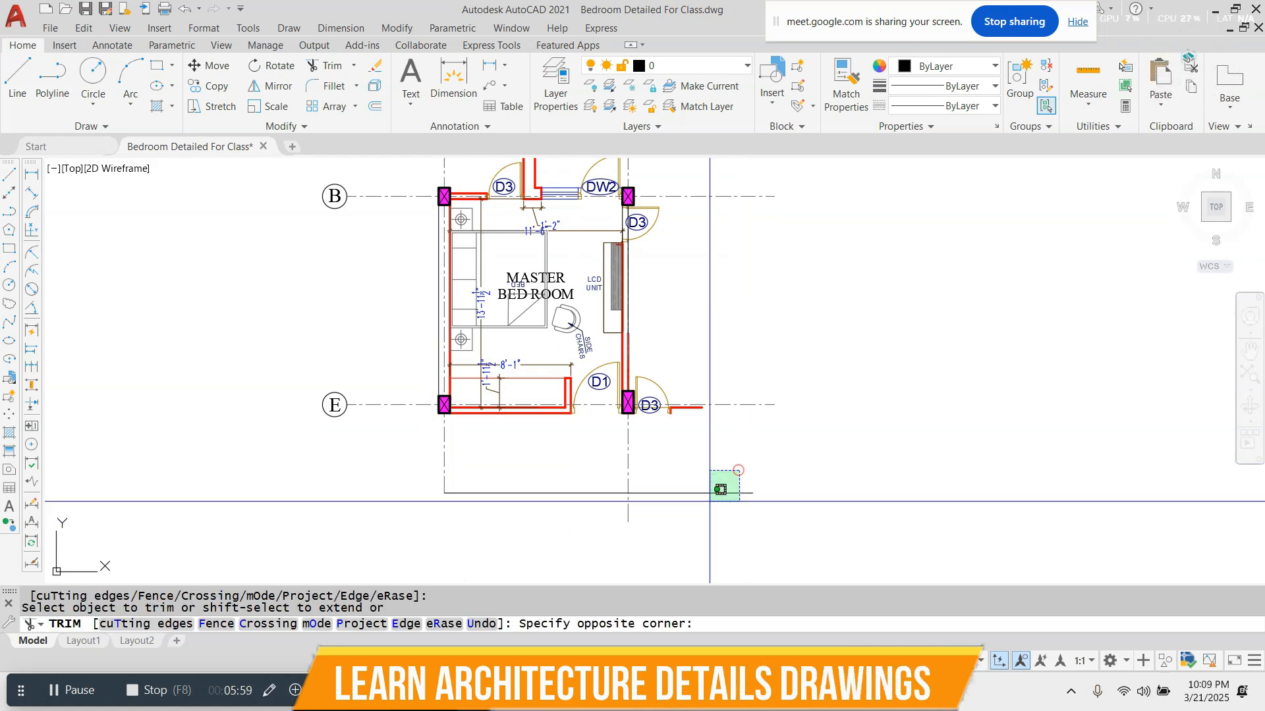
left_click(691, 513)
key("Escape")
- Trim grid line 05 at the horizontal helper line and erase the helper line
left_click(571, 477)
left_click(532, 505)
key("Escape")
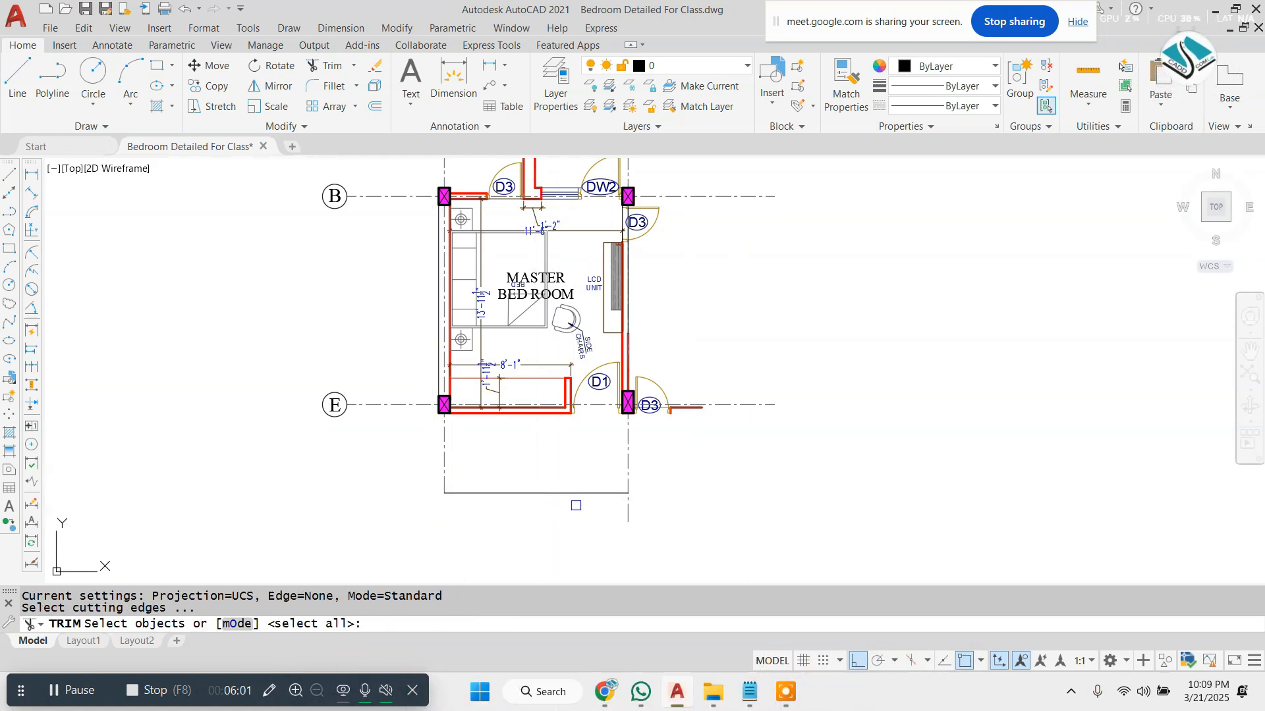
key("Escape")
left_click(590, 460)
left_click(552, 509)
type("e")
key("Return")
key("Escape")
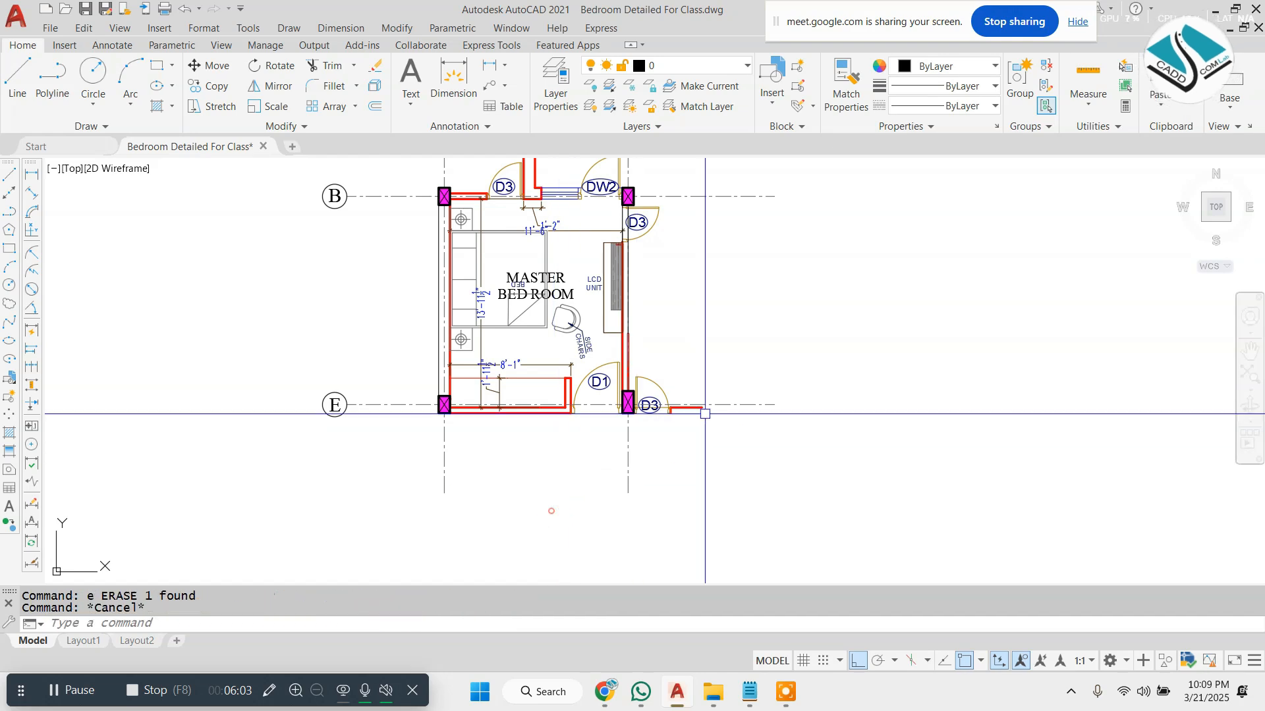
- Trim grid lines B and E at a vertical helper line drawn at the wall stub's end, then erase the helper line
scroll(750, 353, "down", 2)
scroll(790, 317, "up", 2)
key("Escape")
scroll(790, 318, "down", 3)
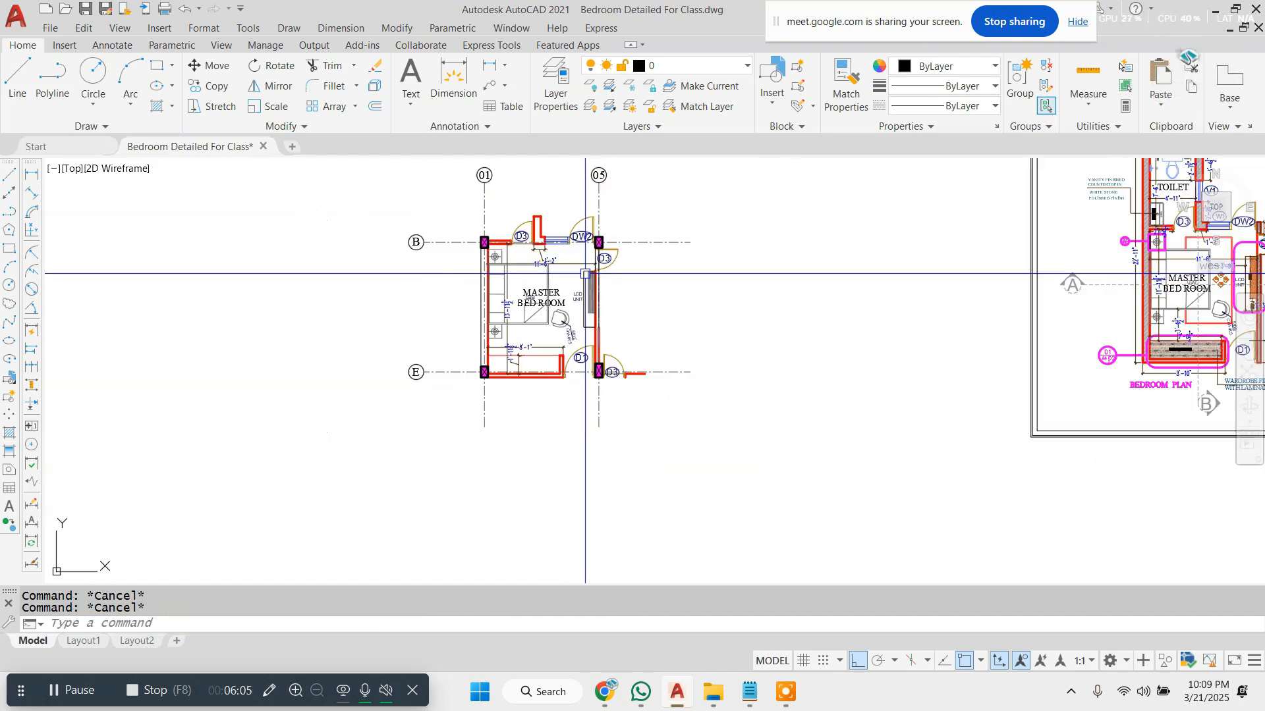
scroll(610, 371, "up", 1)
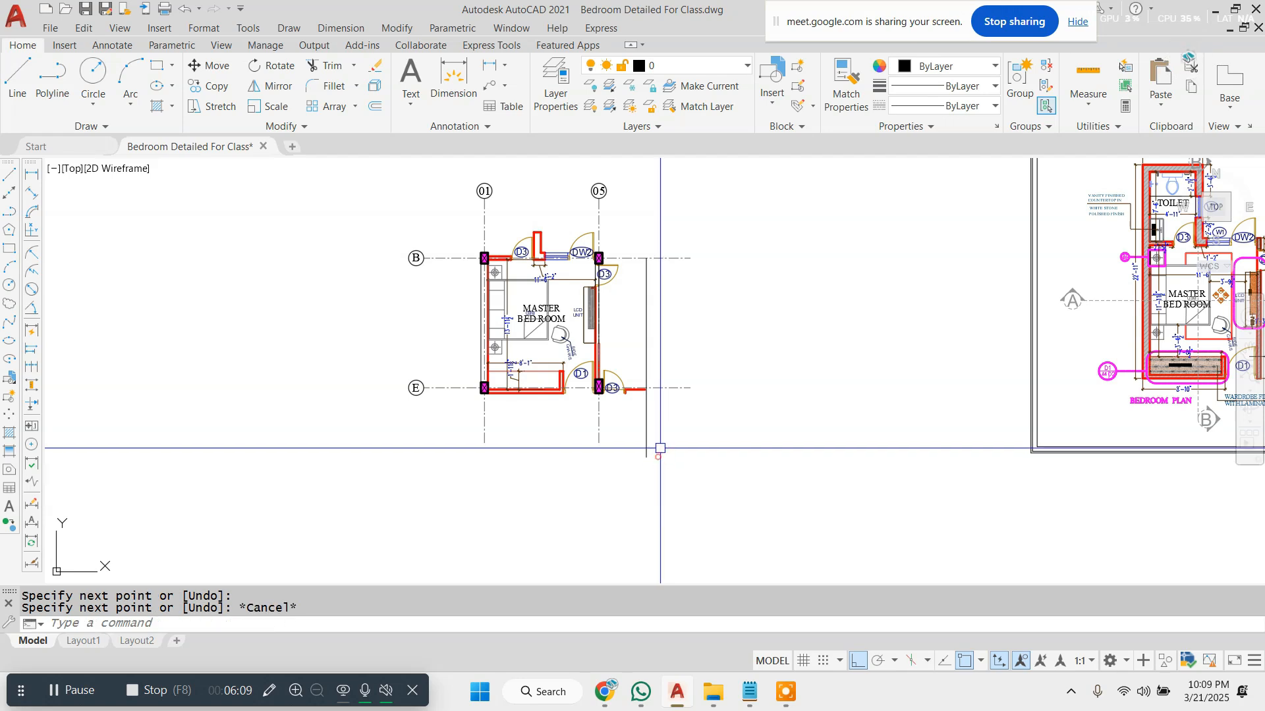
type("tr")
left_click(739, 240)
left_click(669, 488)
left_click(680, 438)
left_click(610, 460)
key("Escape")
left_click(646, 294)
type("e")
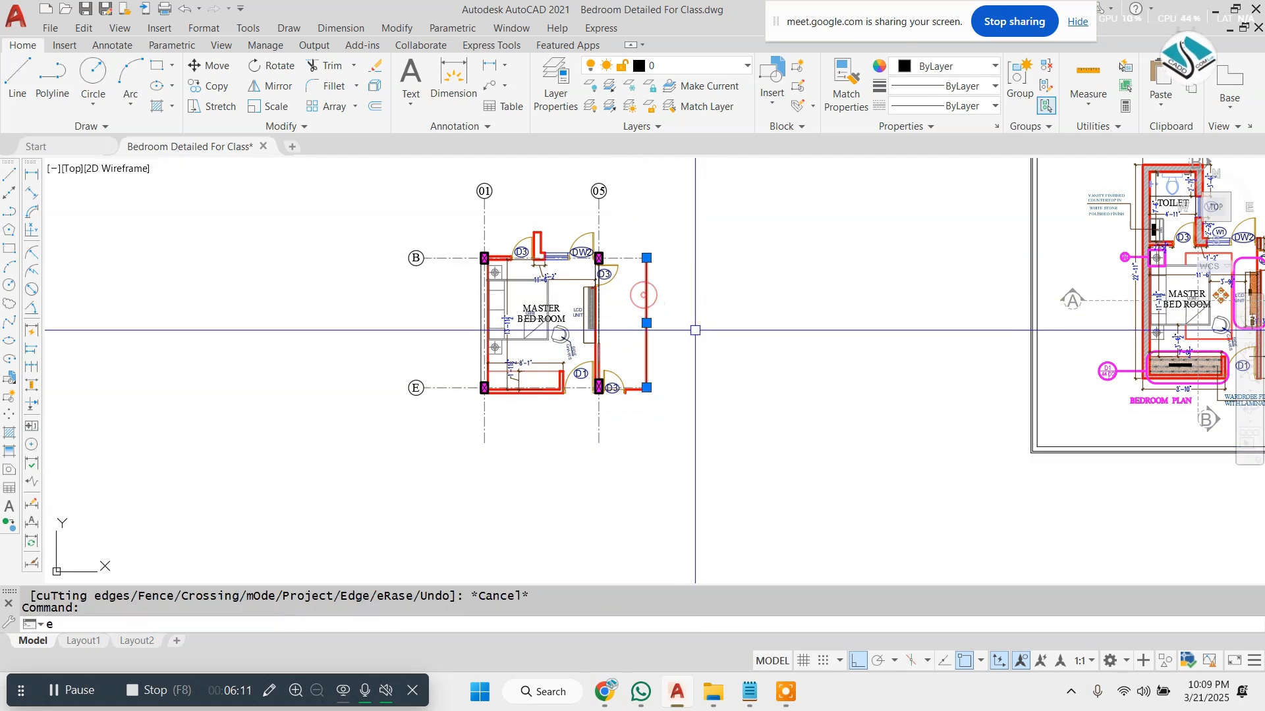
left_click(690, 324)
key("Escape")
key("Escape")
- Erase the D3 door with its tag beside column E-05 and the leftover wall stub next to it
scroll(637, 294, "up", 3)
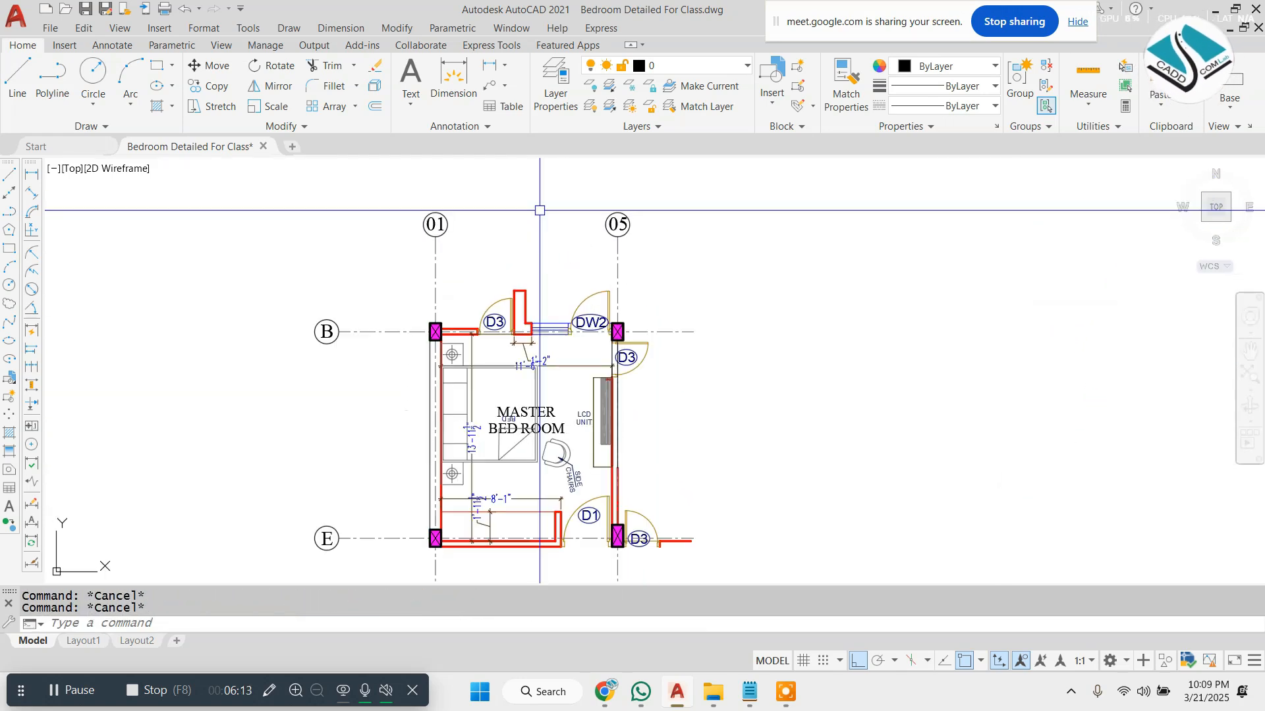
middle_click_drag(625, 316, 638, 278)
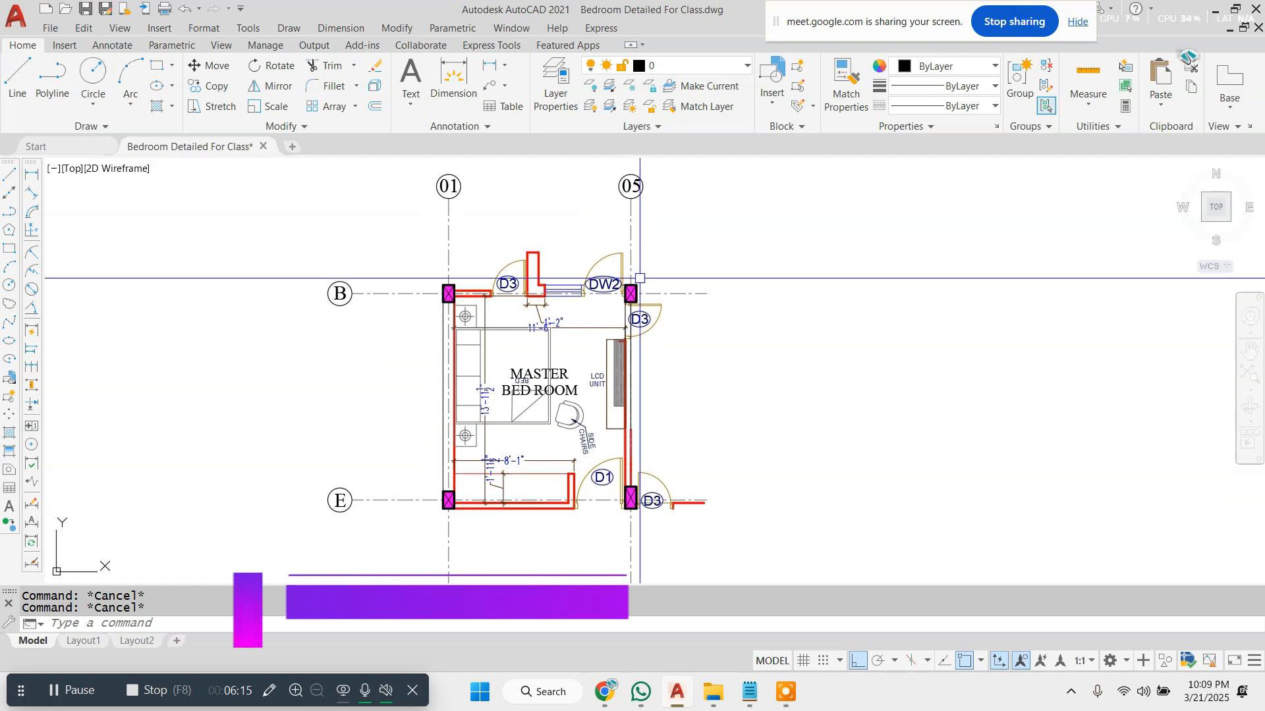
scroll(624, 491, "up", 7)
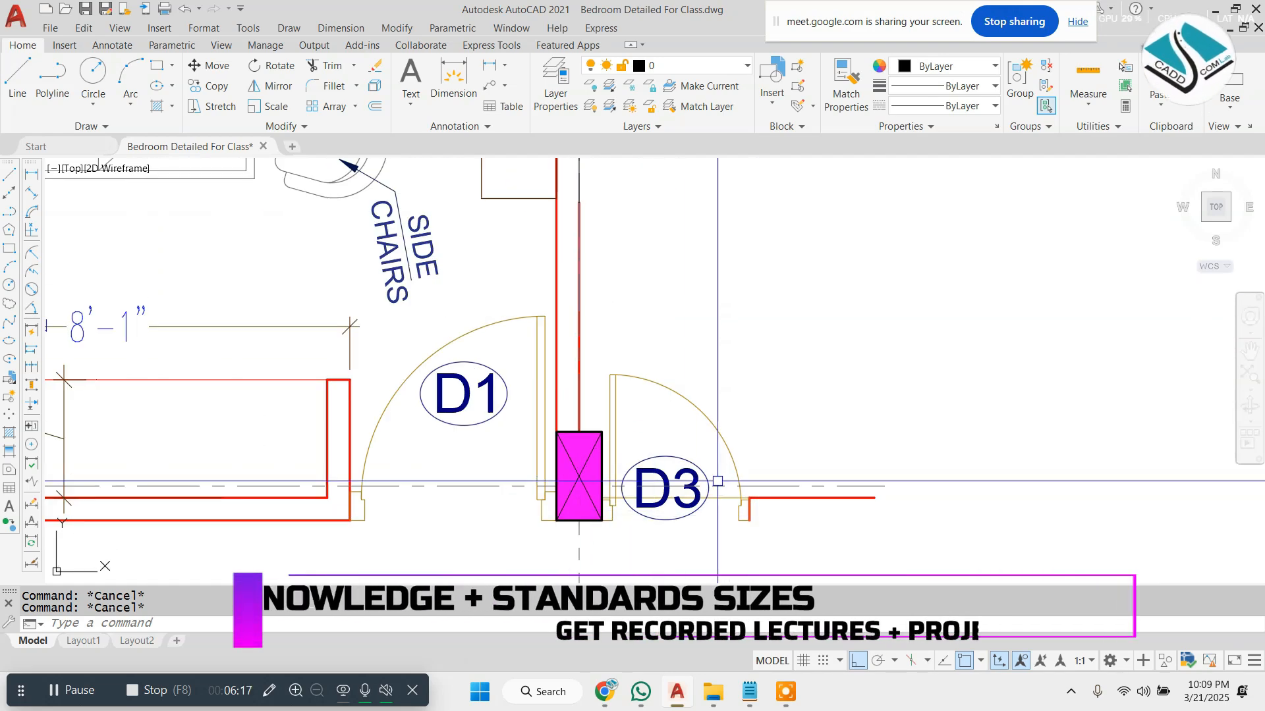
left_click(694, 316)
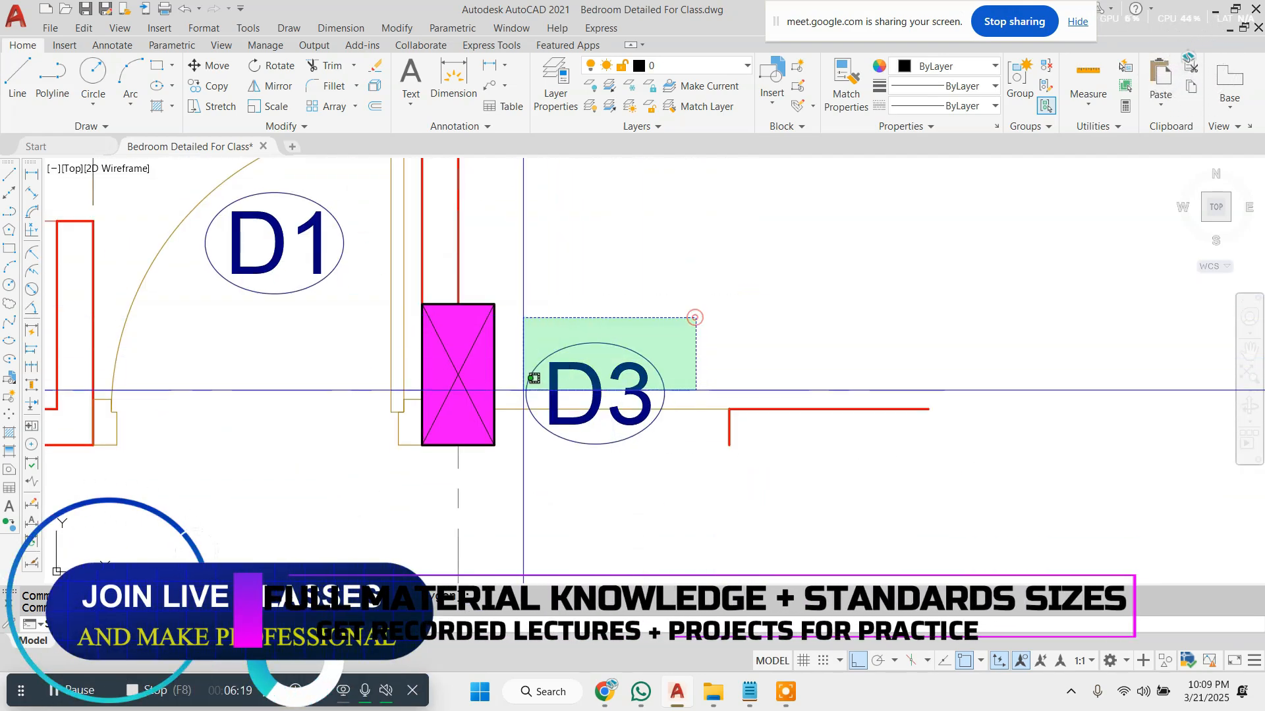
left_click(525, 375)
type("e")
key("space")
left_click(643, 345)
left_click(1048, 483)
type("e")
key("space")
key("Escape")
scroll(693, 395, "down", 3)
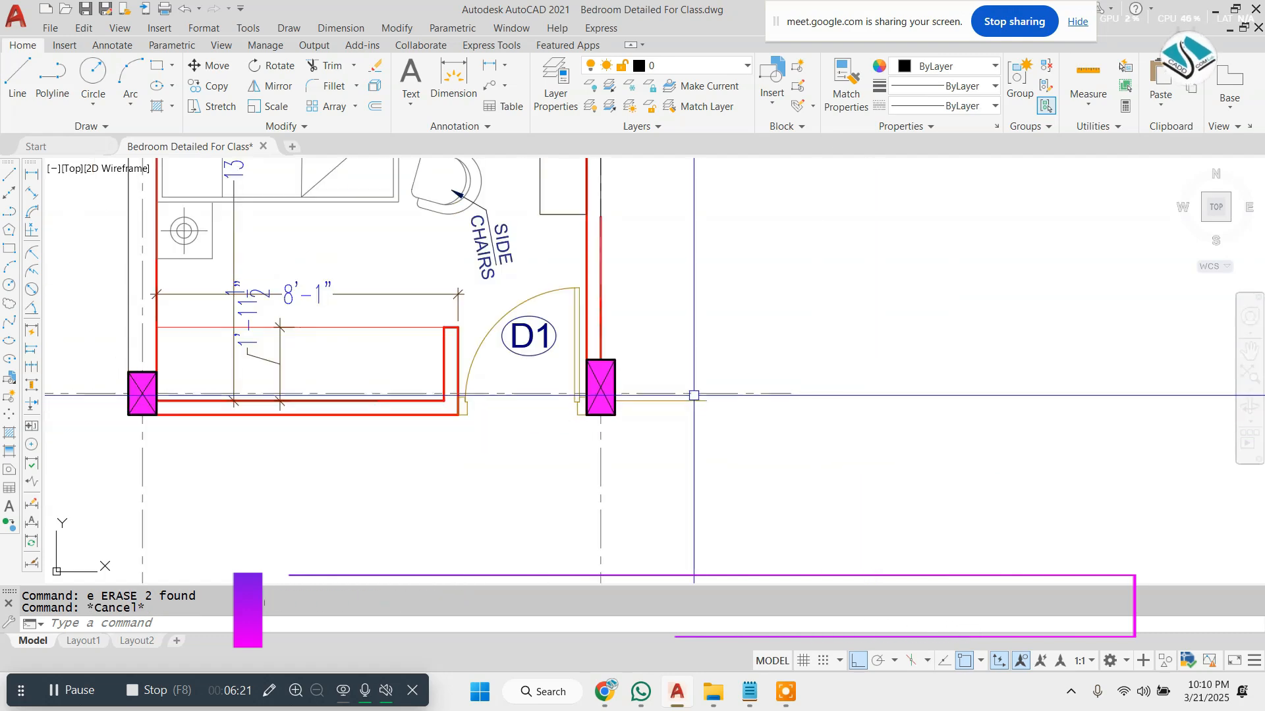
- Match the outer line of the bedroom's wall along grid line 01 to the properties of the red wall lines
scroll(587, 416, "down", 3)
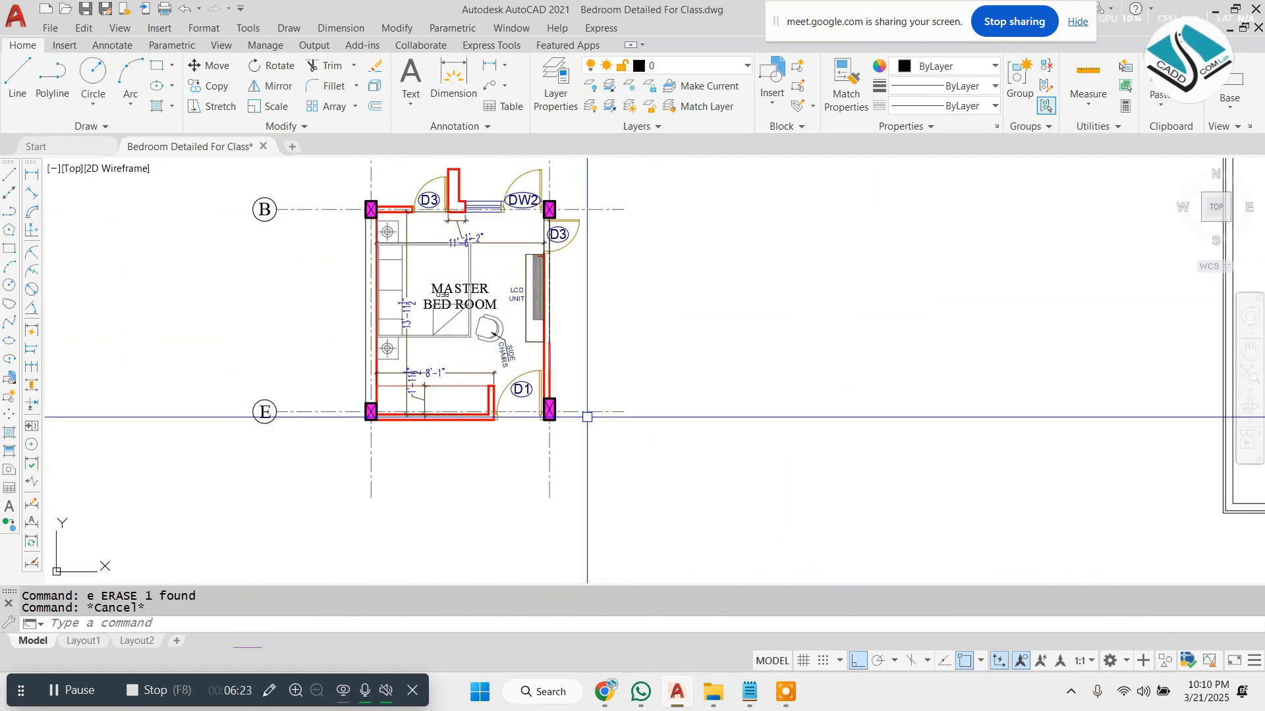
scroll(368, 229, "up", 2)
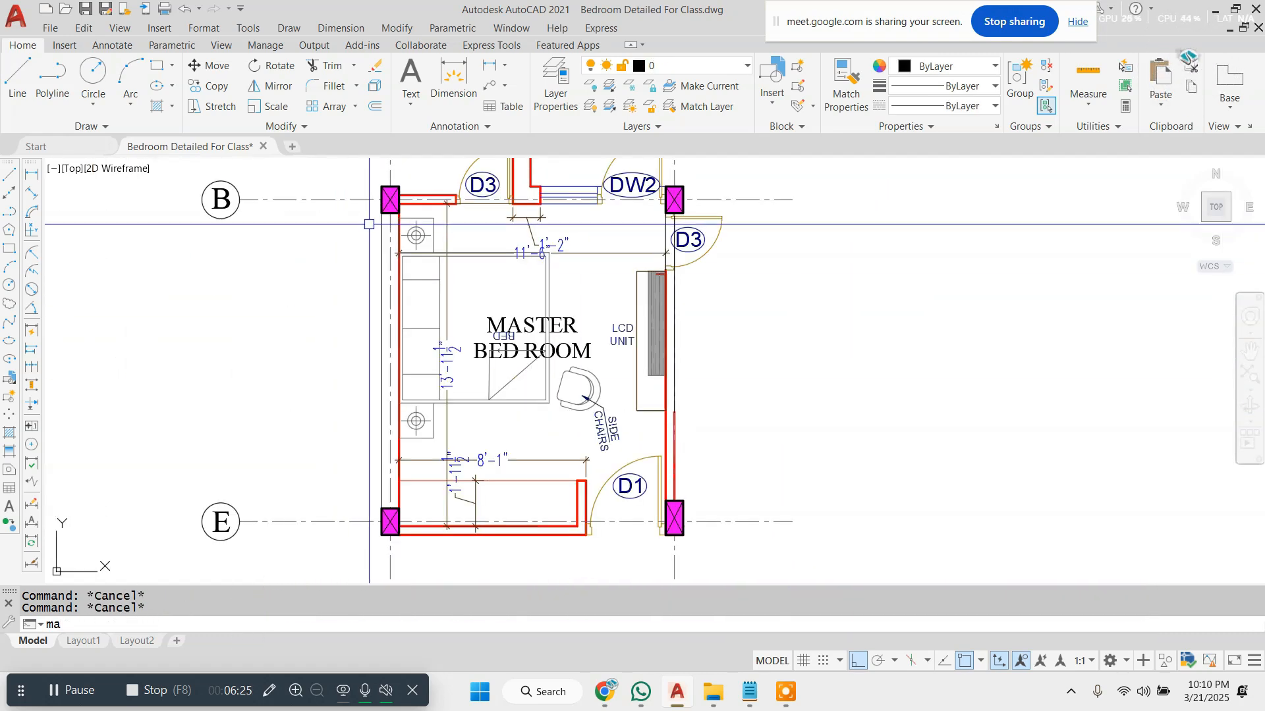
key("Return")
scroll(368, 224, "up", 4)
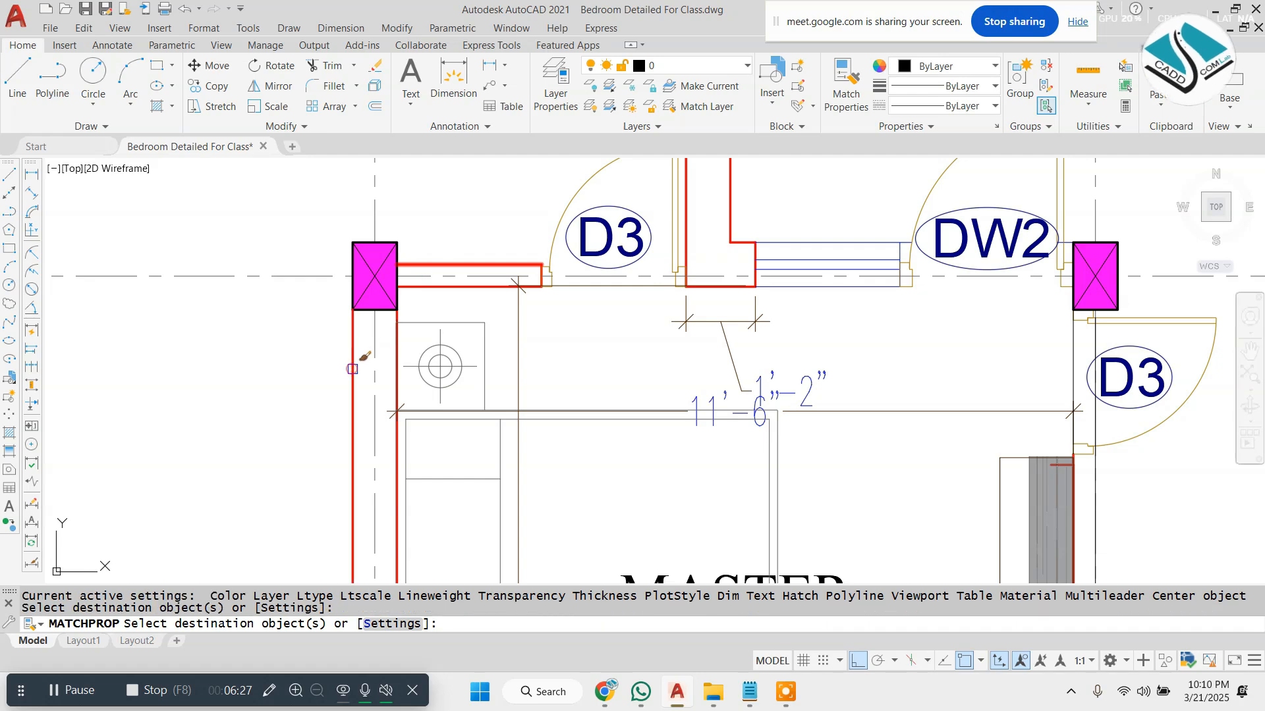
scroll(378, 338, "down", 4)
key("Escape")
scroll(573, 377, "up", 4)
scroll(569, 326, "down", 4)
key("Escape")
key("space")
scroll(689, 390, "up", 4)
scroll(592, 325, "down", 4)
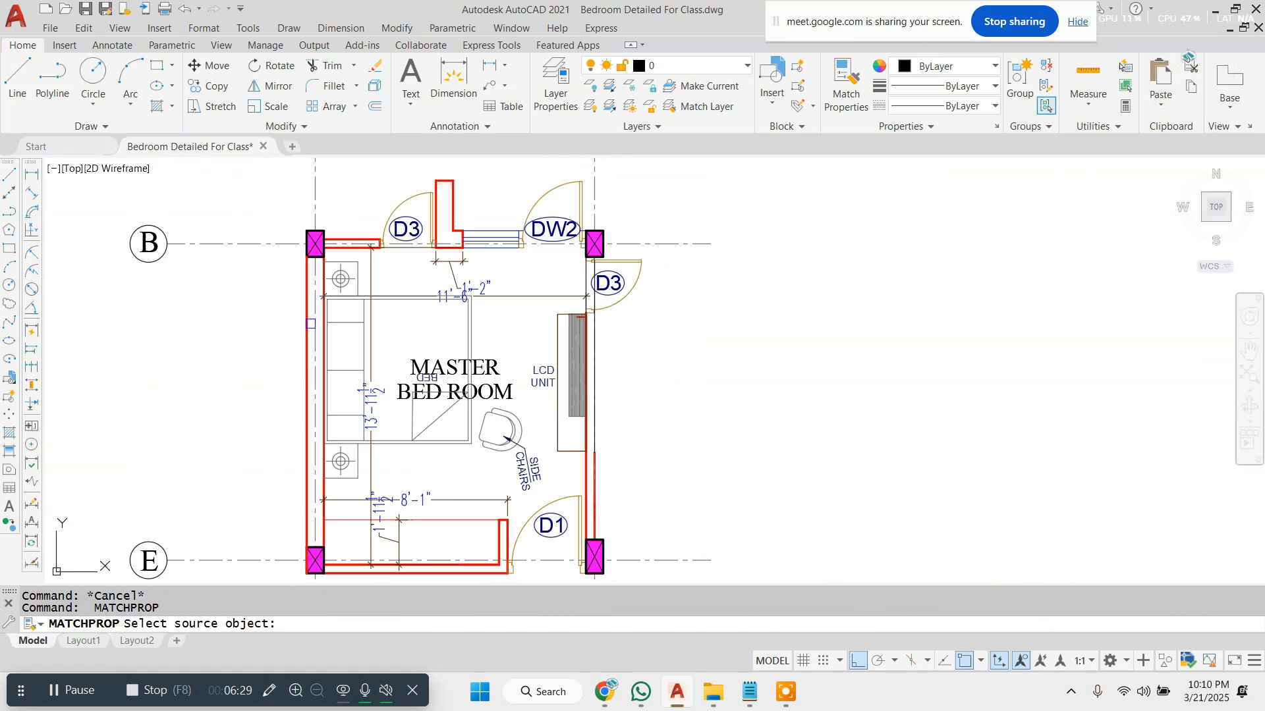
- Match both wall lines at the D3 door opening along grid line 05 to the red wall properties
scroll(311, 324, "up", 2)
scroll(750, 249, "up", 4)
left_click(748, 254)
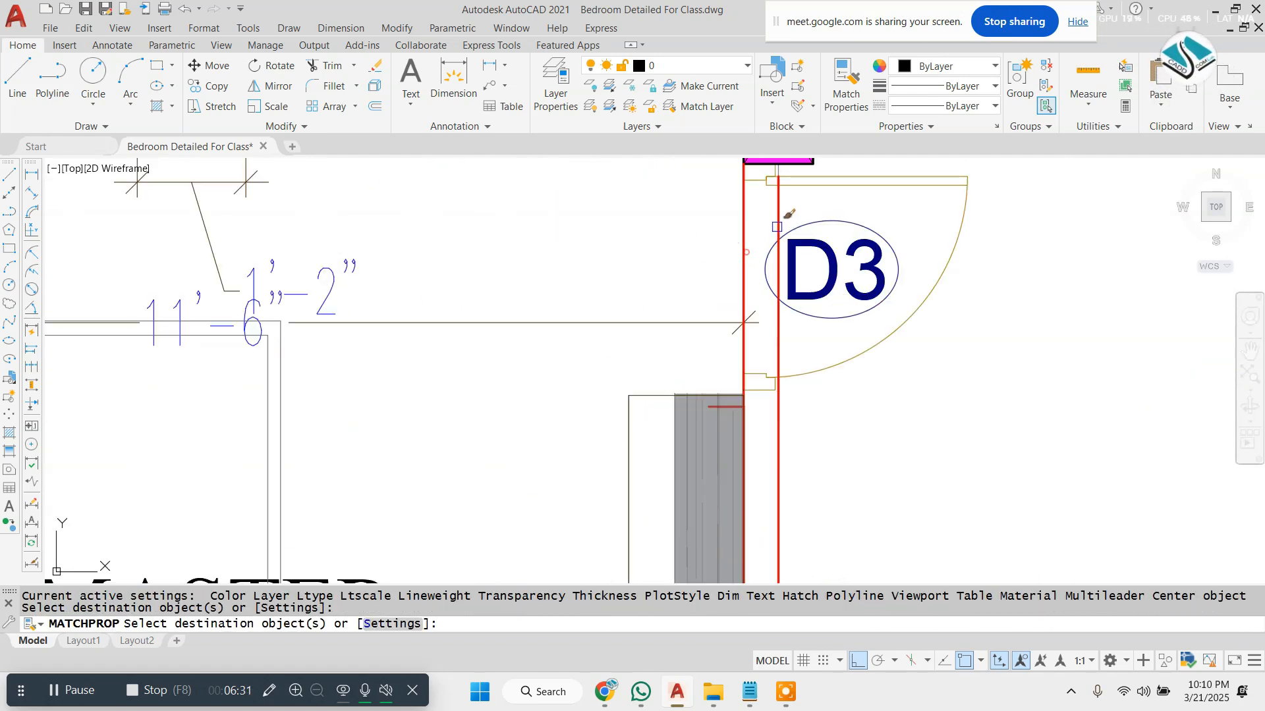
left_click(778, 226)
scroll(718, 211, "down", 8)
key("Escape")
scroll(688, 398, "down", 2)
scroll(777, 263, "down", 2)
- Move the whole bedroom portion with its grid lines horizontally to just beside the bedroom plan sheet
left_click(821, 186)
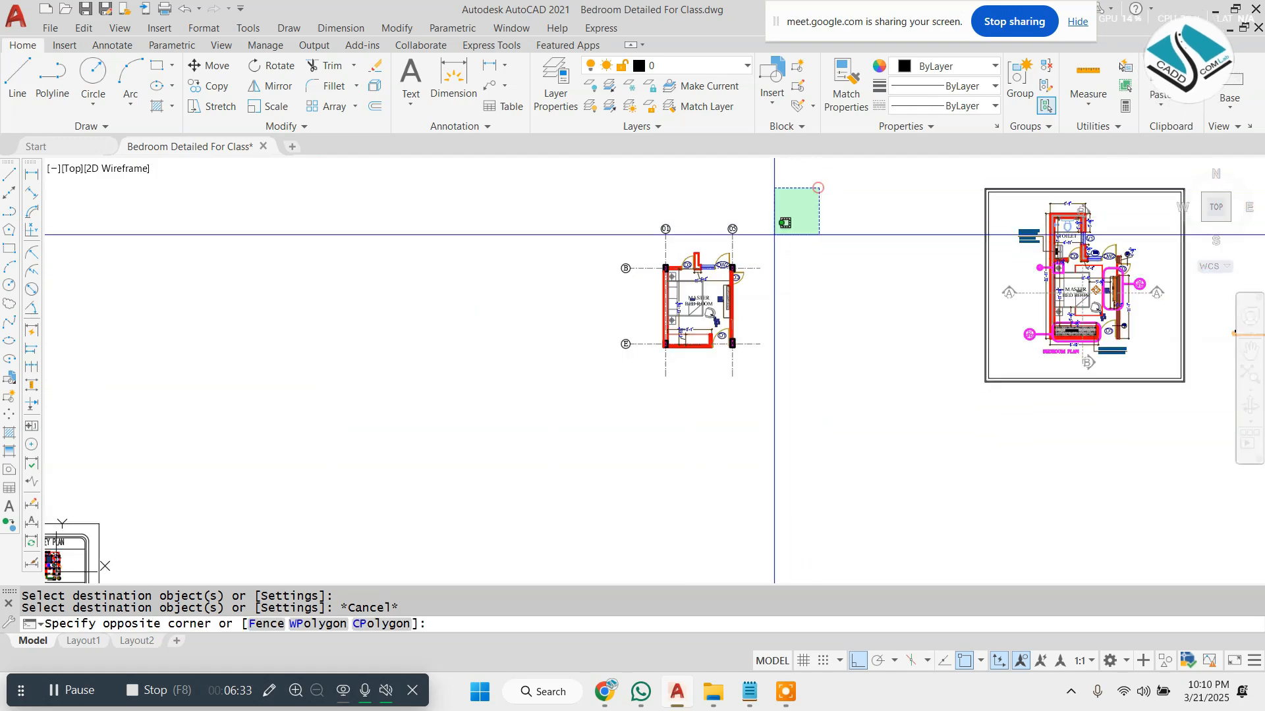
left_click(507, 452)
type("m")
key("Return")
left_click(709, 345)
scroll(580, 375, "down", 2)
middle_click_drag(819, 391, 521, 356)
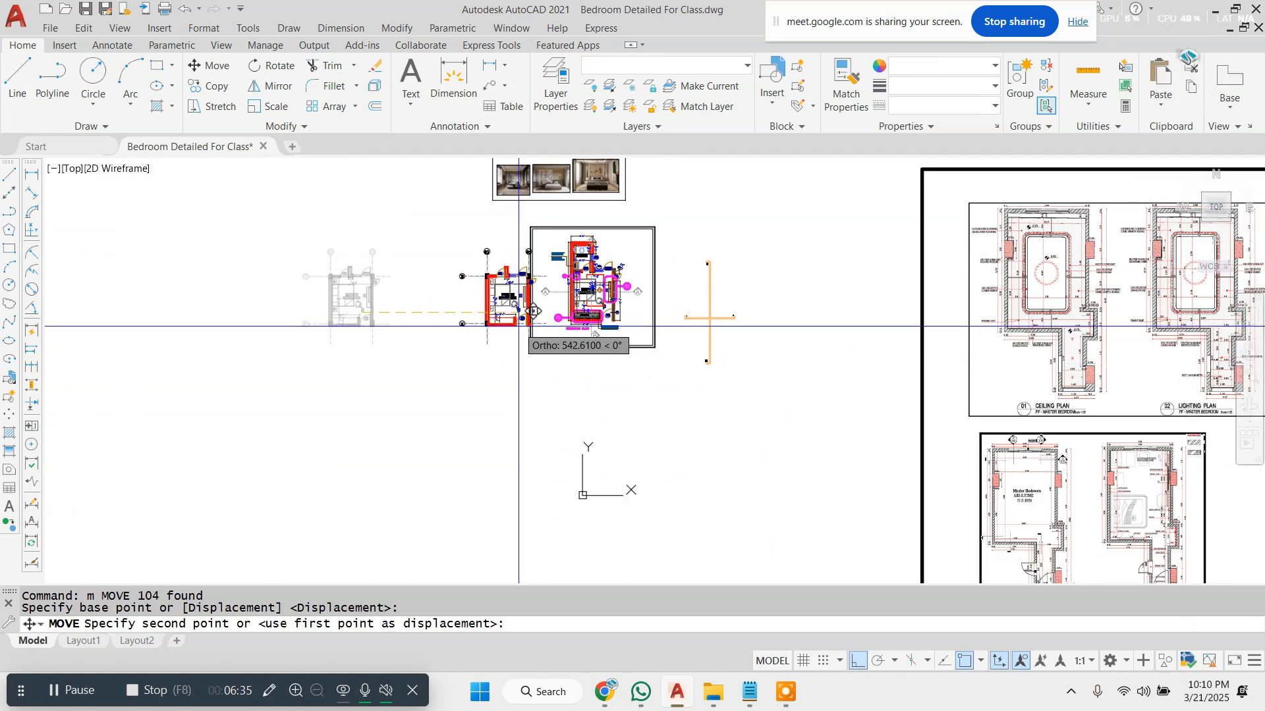
middle_click_drag(800, 446, 457, 334)
middle_click_drag(446, 265, 602, 392)
left_click(285, 283)
key("Escape")
- Examine the wall hatching, dimensions and annotations on the reference Bedroom 03 general plan layout sheet
middle_click_drag(1098, 461, 368, 317)
key("Escape")
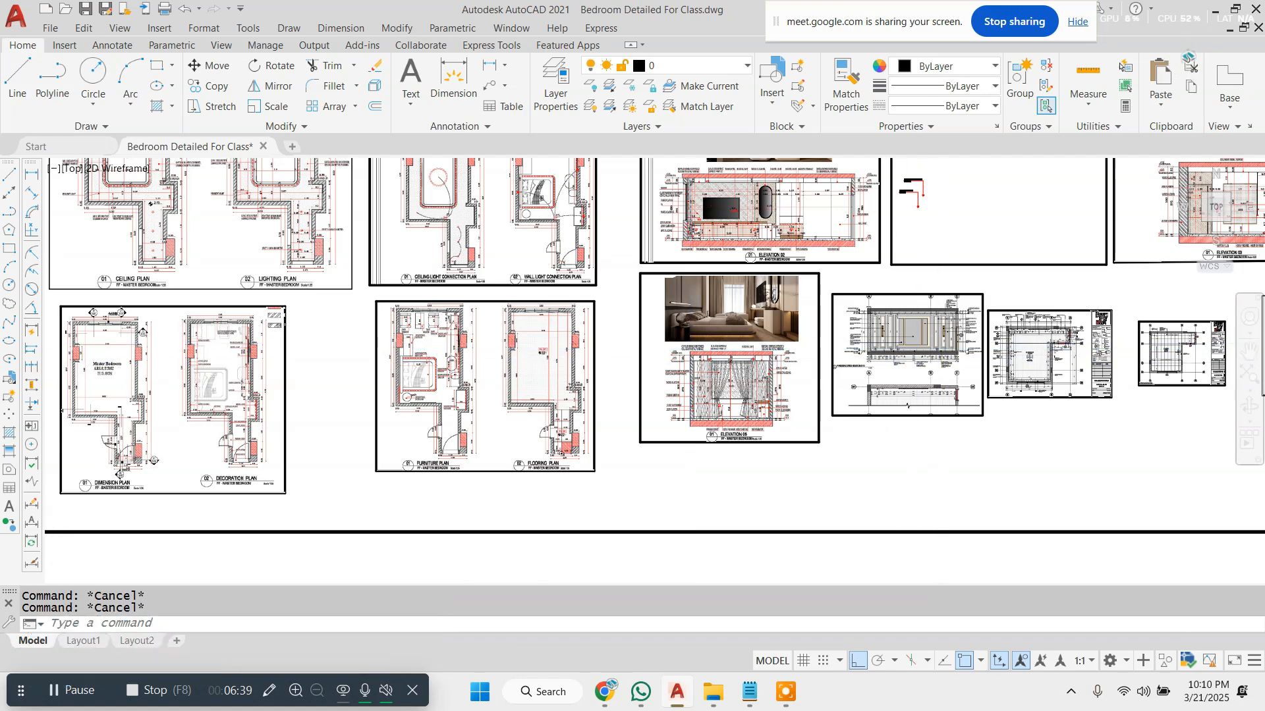
scroll(947, 342, "up", 2)
scroll(1097, 327, "up", 4)
middle_click_drag(1097, 327, 748, 277)
scroll(728, 265, "up", 4)
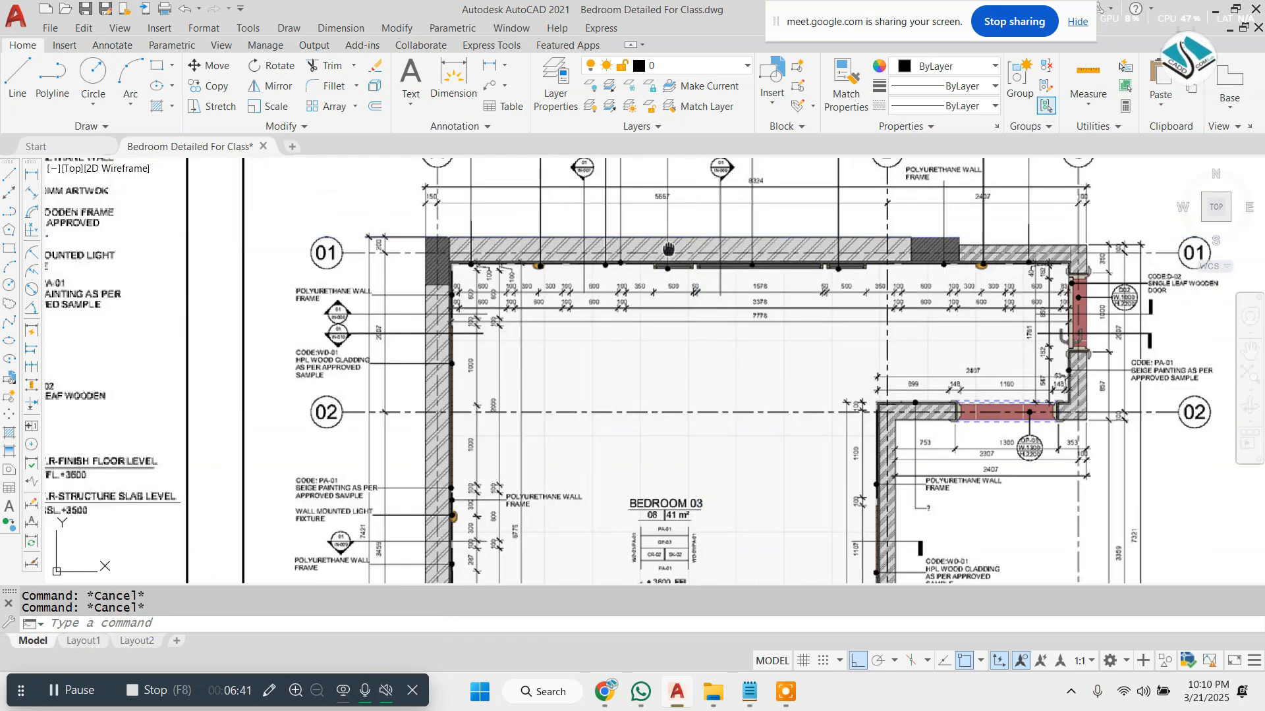
middle_click_drag(669, 249, 577, 253)
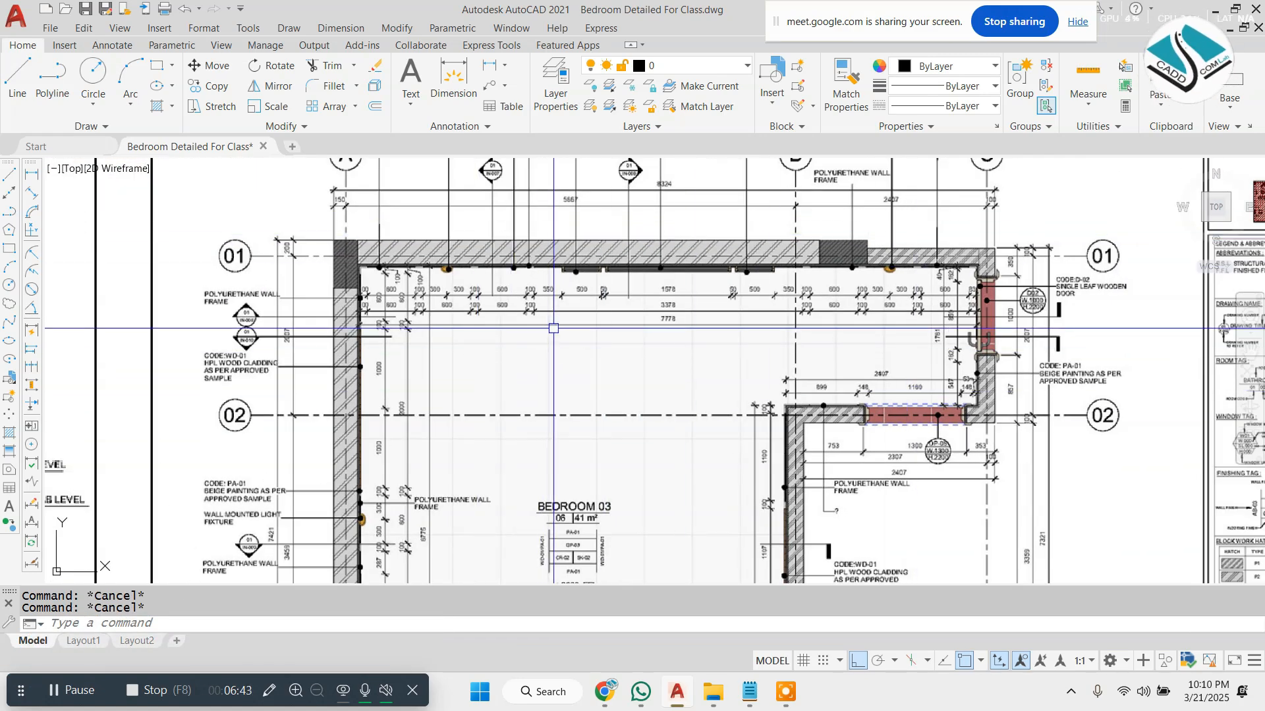
scroll(656, 317, "down", 5)
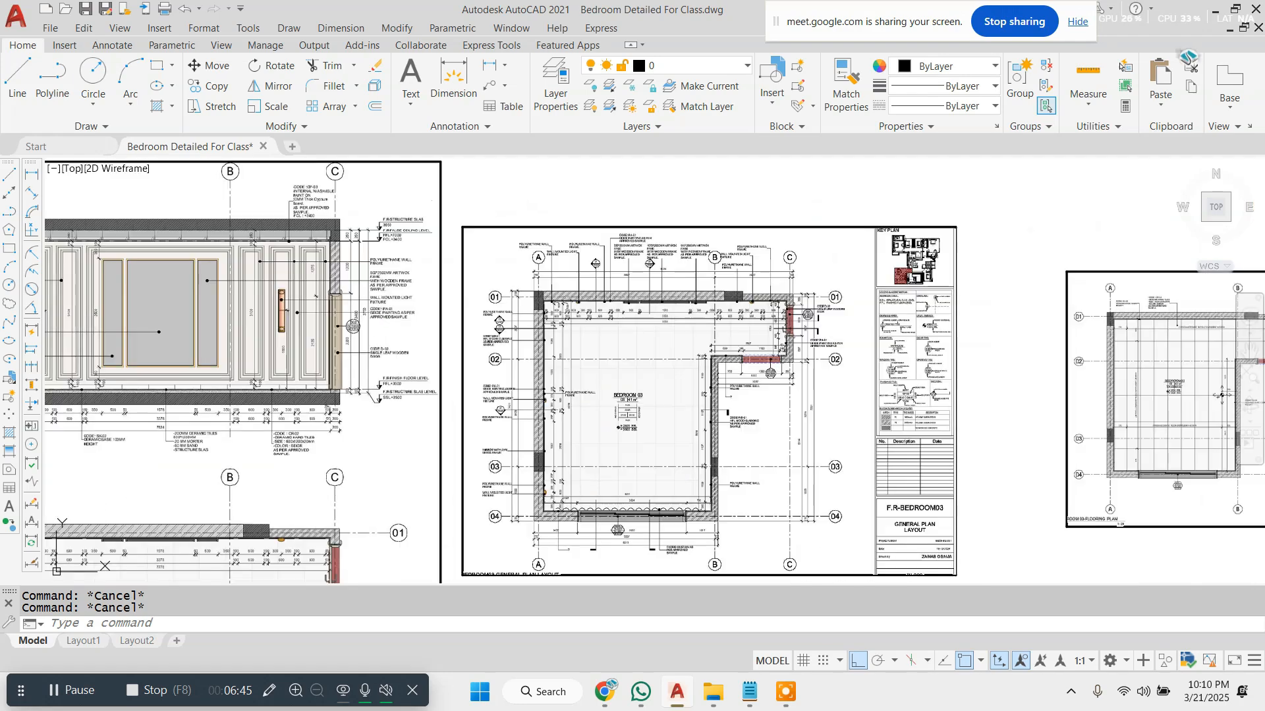
scroll(665, 316, "up", 4)
middle_click_drag(672, 313, 572, 305)
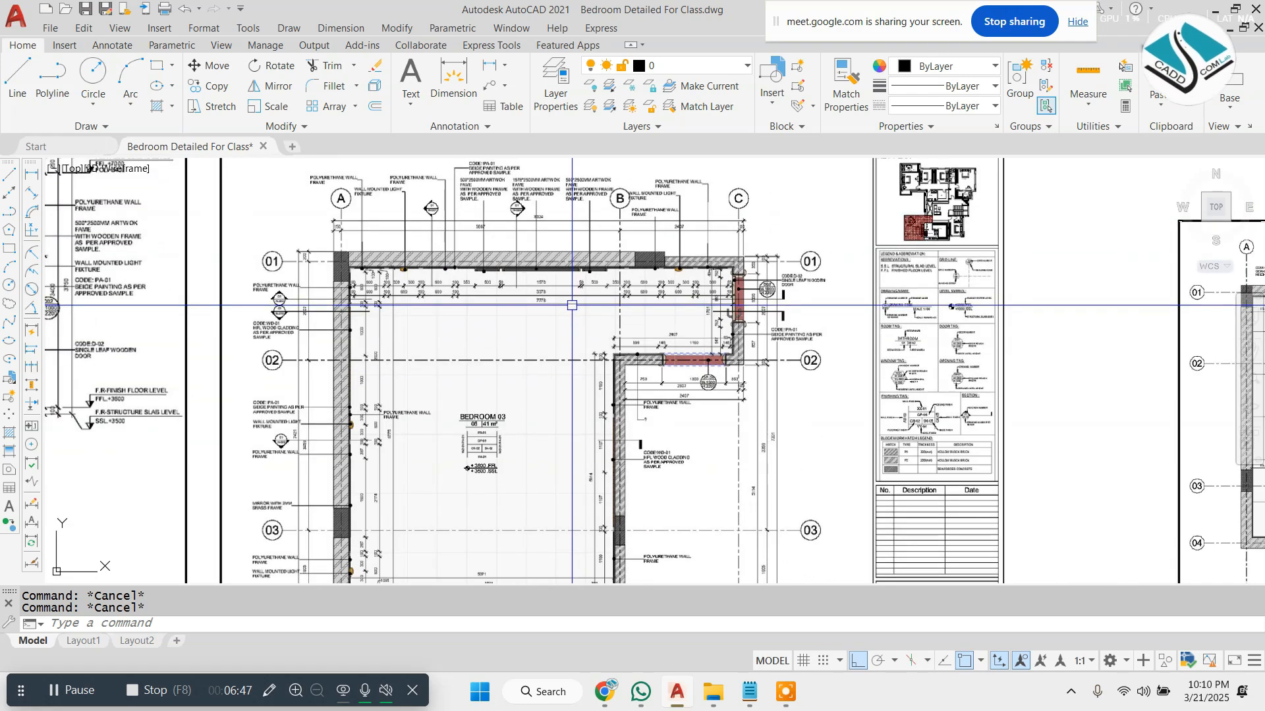
scroll(705, 282, "down", 8)
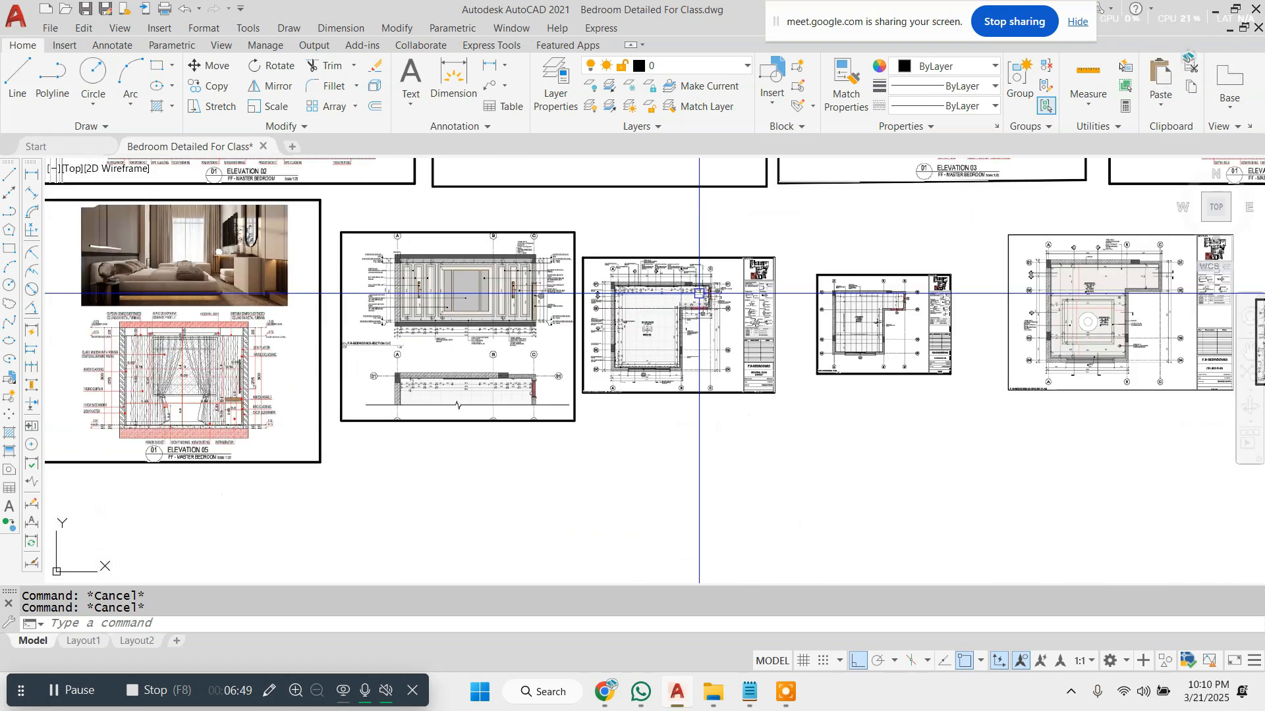
scroll(654, 316, "up", 5)
scroll(587, 265, "up", 10)
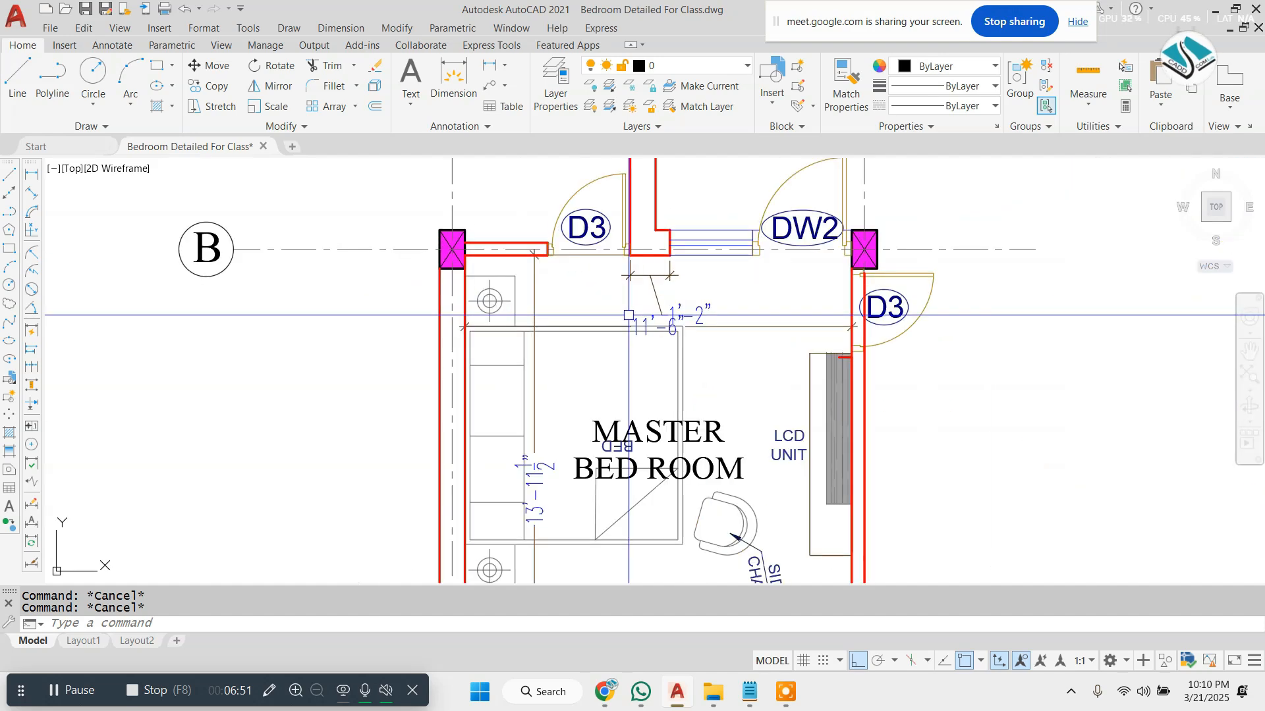
scroll(504, 236, "down", 4)
scroll(439, 227, "up", 6)
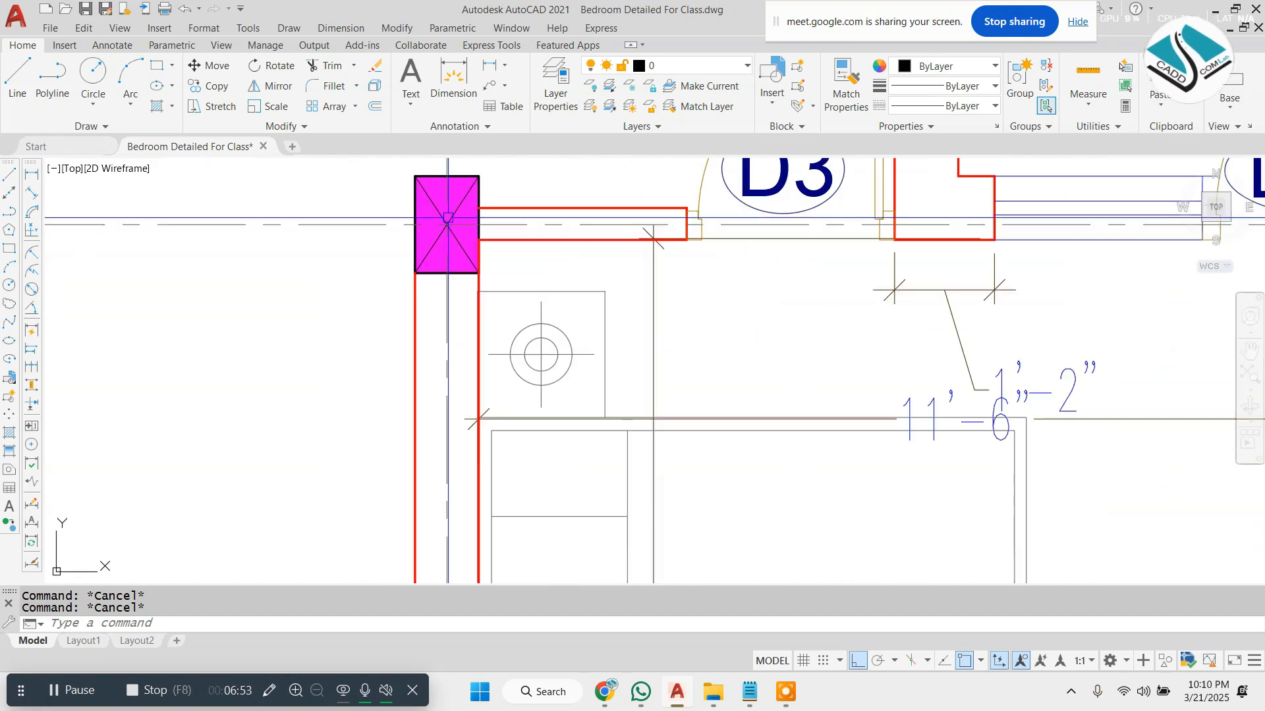
left_click(445, 216)
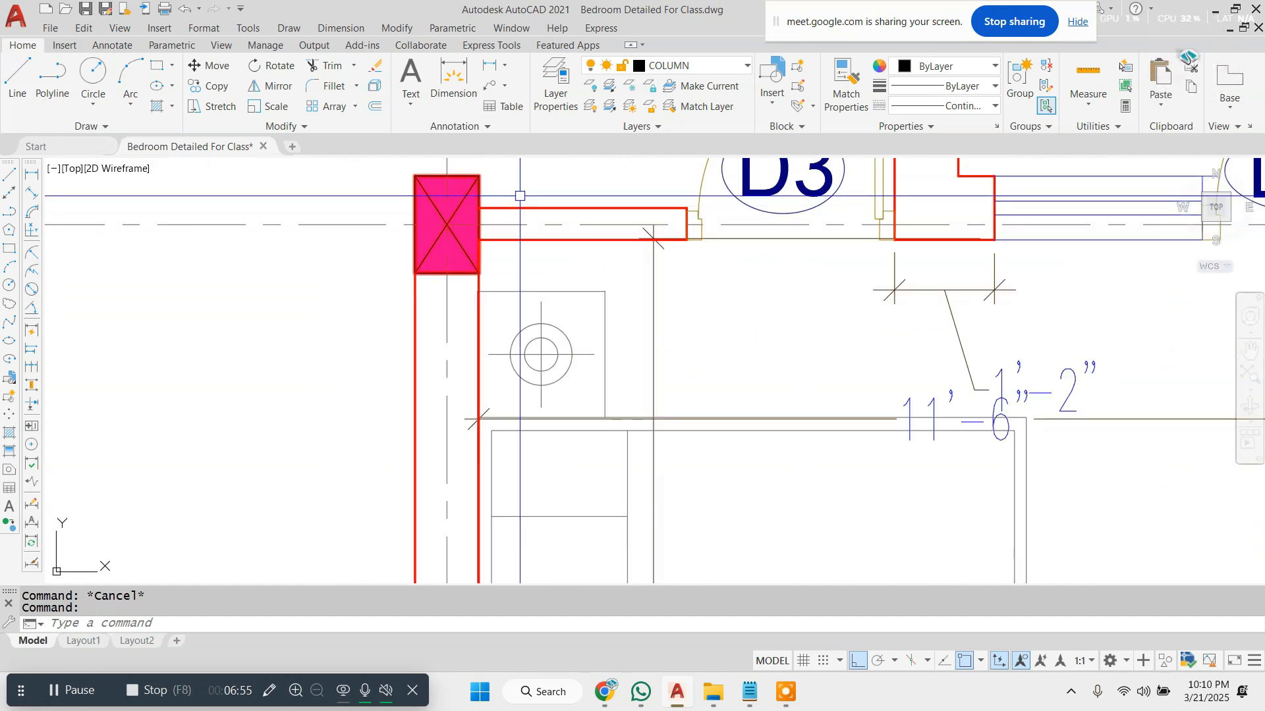
key("Escape")
scroll(518, 196, "down", 4)
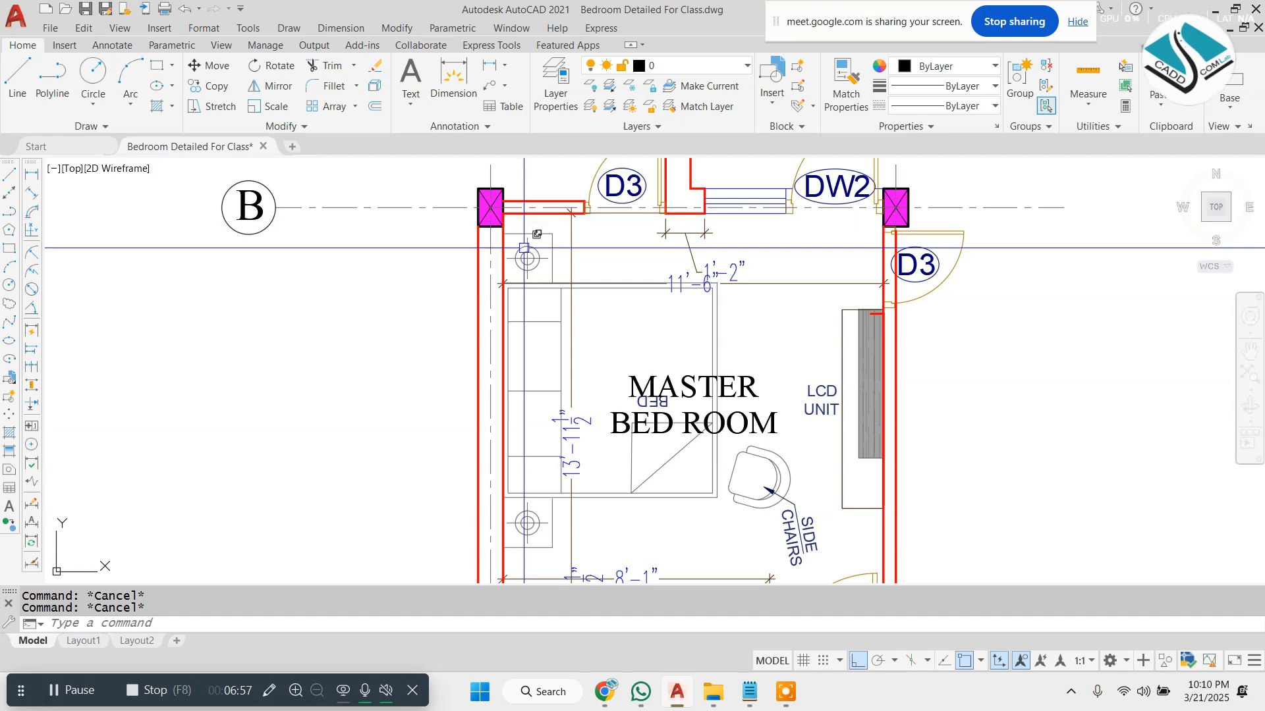
type("h")
key("Return")
left_click(327, 91)
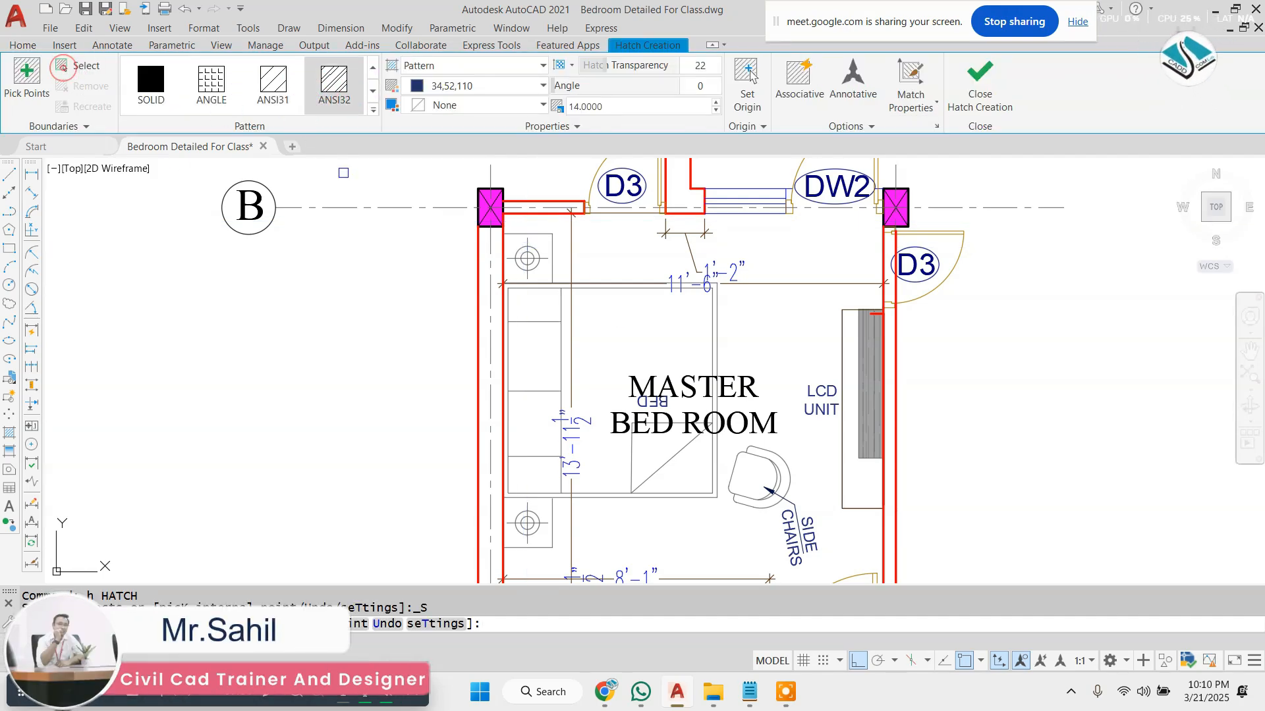
scroll(539, 382, "down", 5)
key("Escape")
key("Escape")
- Select grid lines 01, 05, B and E with their bubbles around the bedroom and hide these objects
left_click(742, 181)
left_click(403, 241)
left_click(451, 263)
left_click(346, 525)
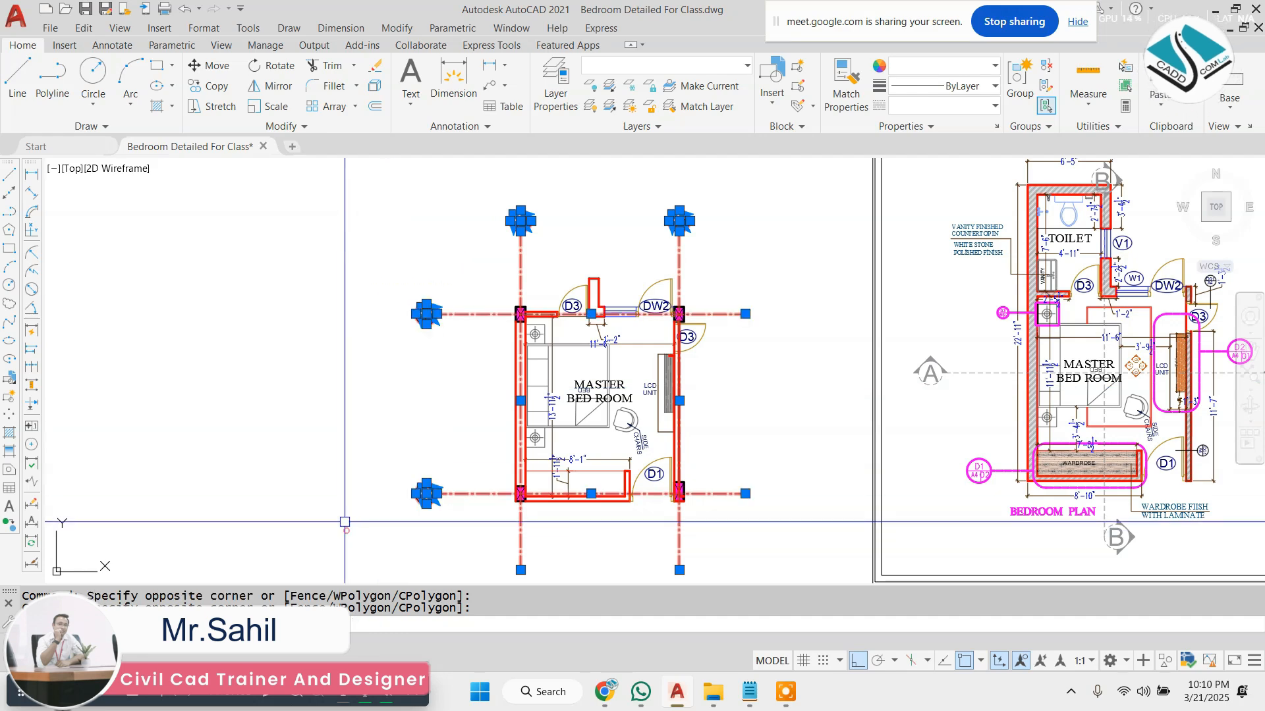
right_click(333, 286)
mouse_move(412, 362)
left_click(480, 384)
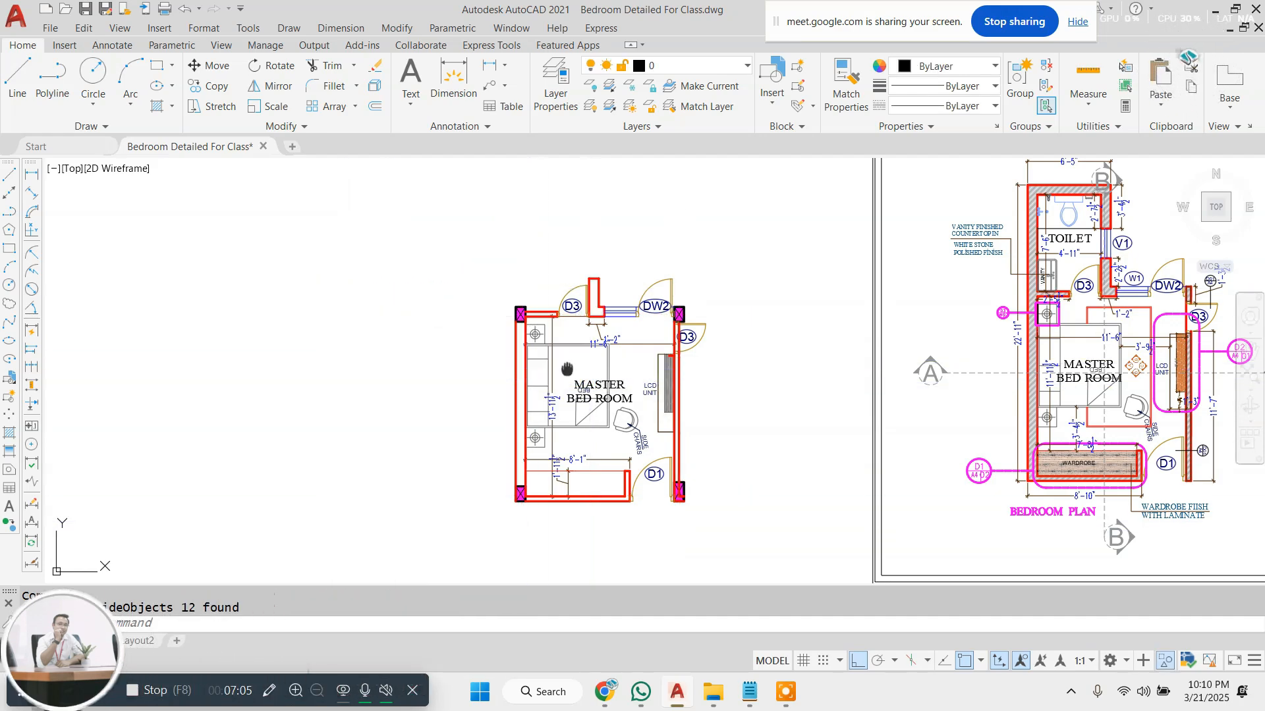
scroll(566, 369, "up", 2)
key("Escape")
key("Escape")
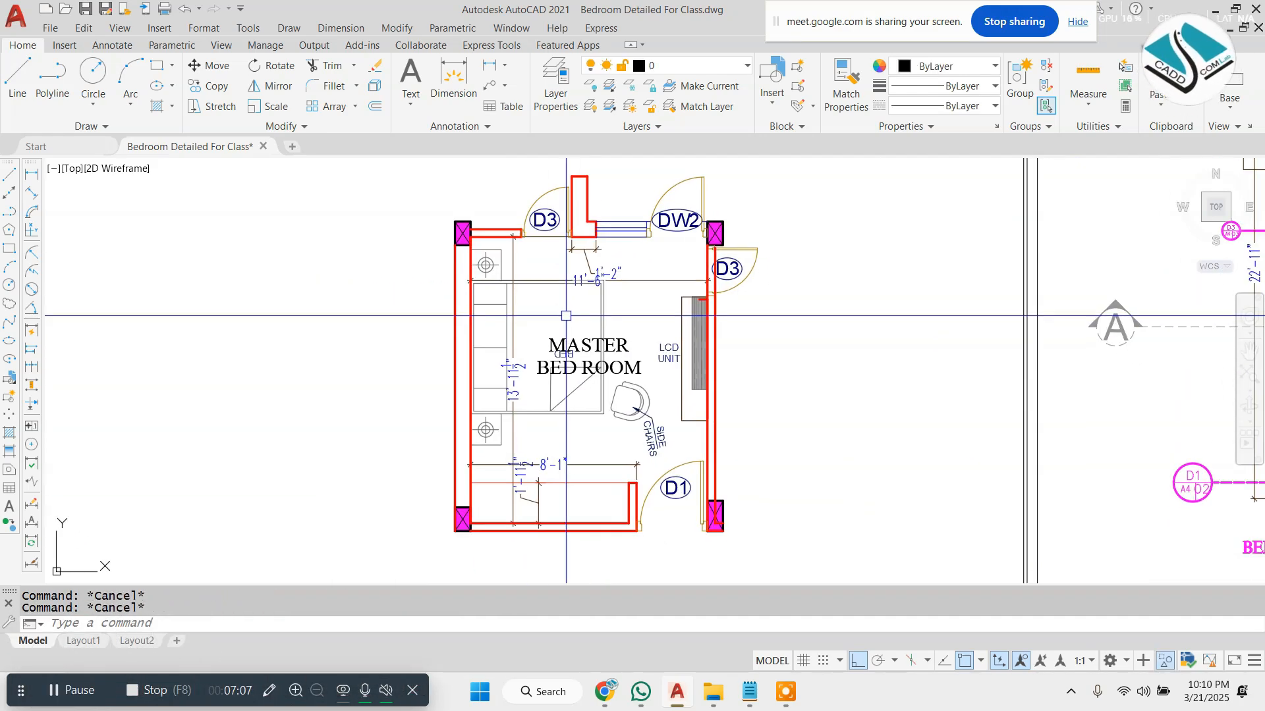
- Try to hatch the wall piece beside door D3 and the wall stub between D3 and DW2 with ANSI32 at scale 14
type("h")
key("Return")
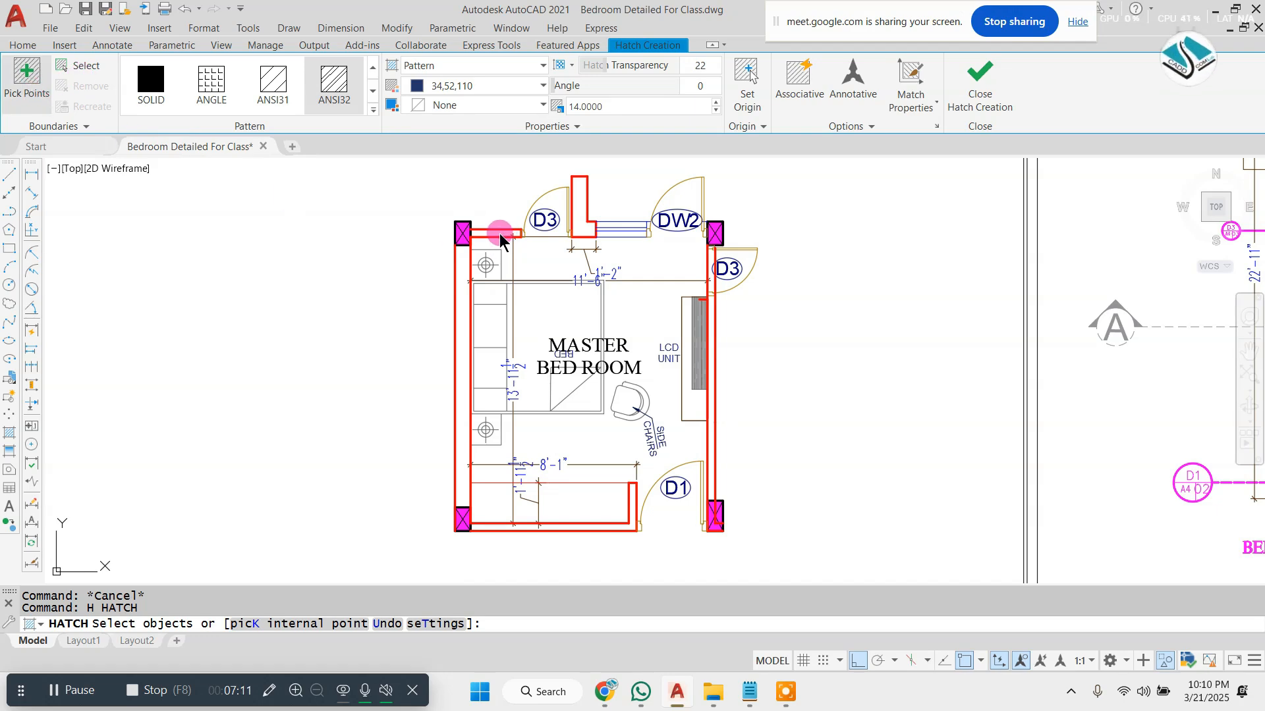
scroll(504, 238, "up", 2)
left_click(512, 236)
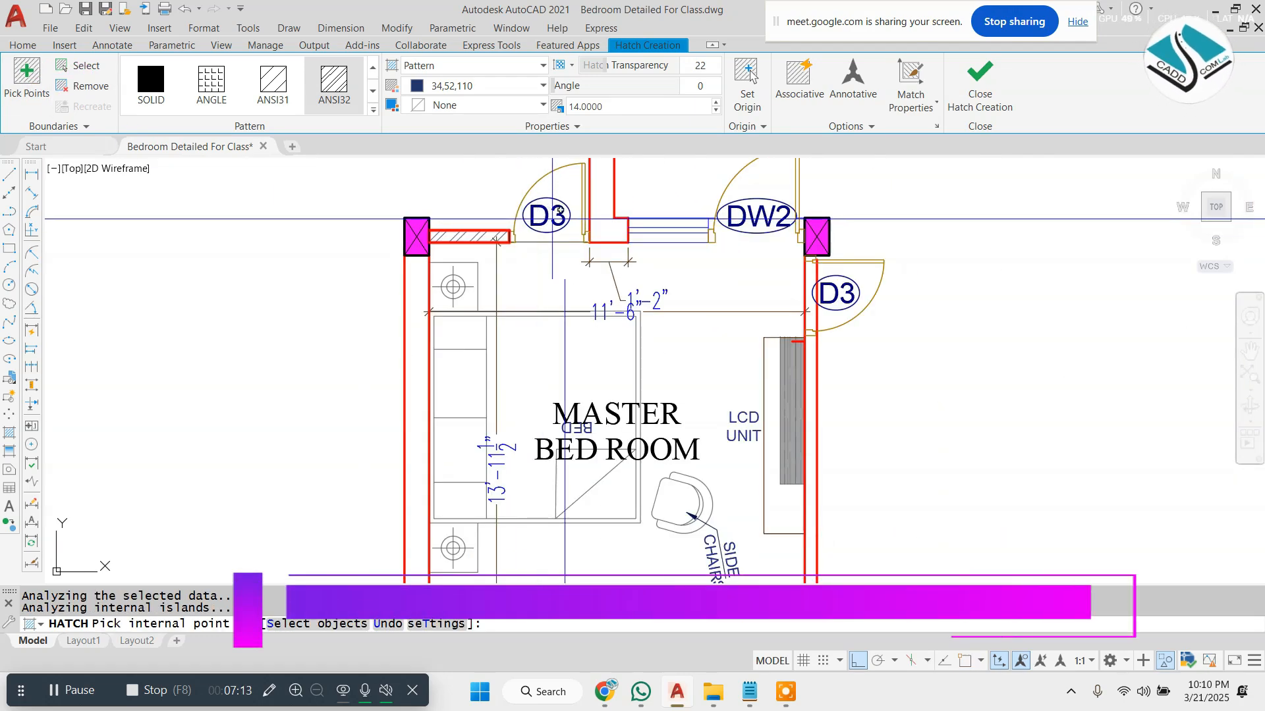
left_click(600, 205)
- Try to add the bedroom's long side walls and the wardrobe wall to the hatch, then cancel the hatch
left_click(416, 287)
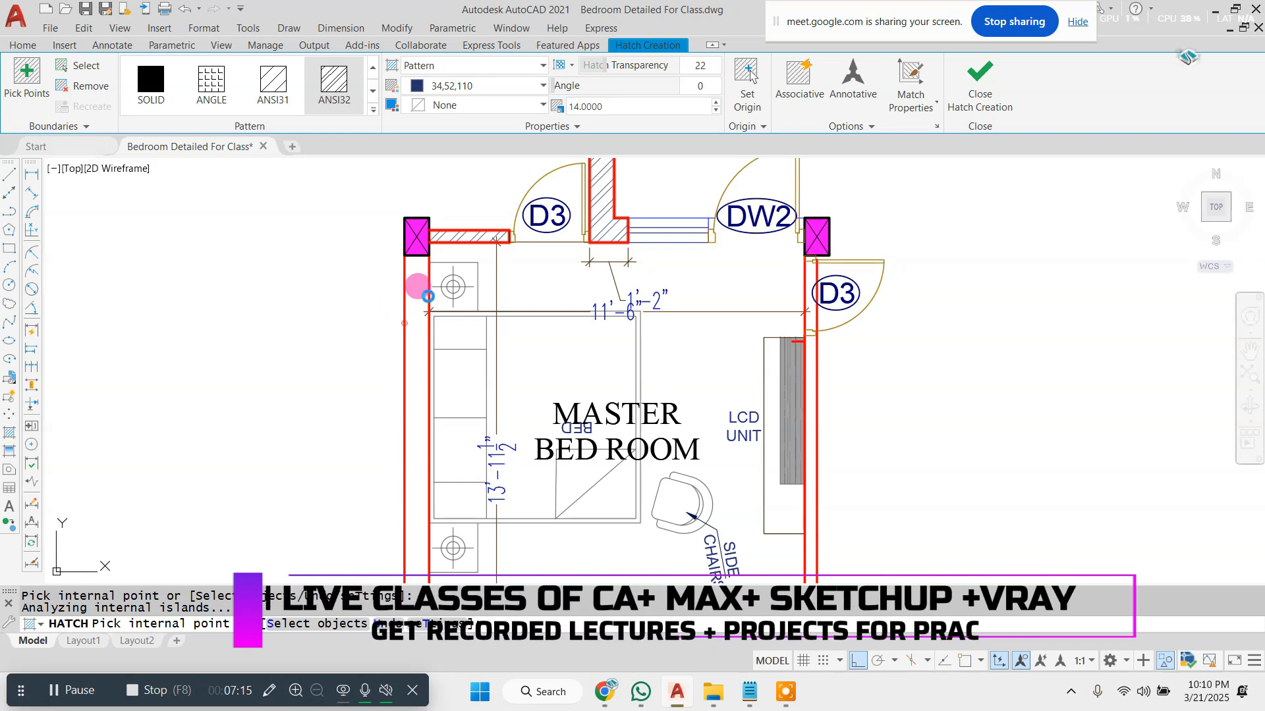
scroll(428, 296, "down", 3)
scroll(425, 360, "up", 2)
left_click(426, 387)
left_click(786, 381)
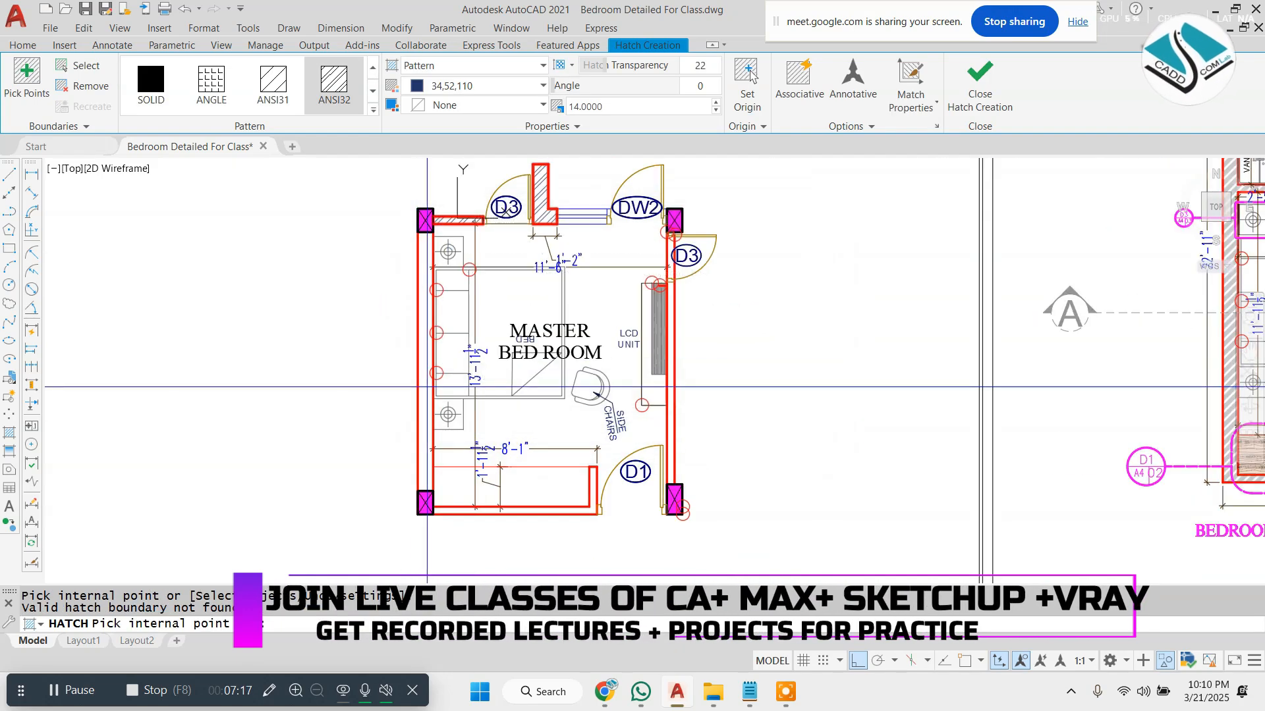
scroll(427, 386, "down", 2)
key("Escape")
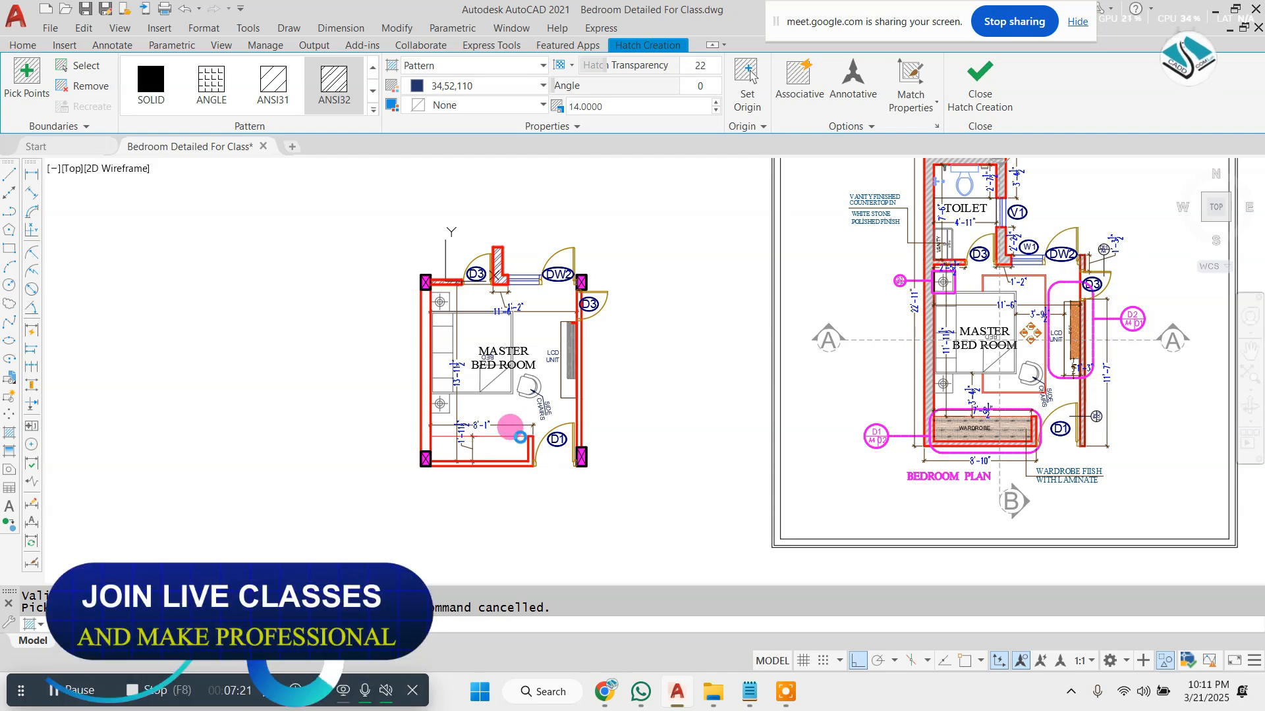
left_click(518, 420)
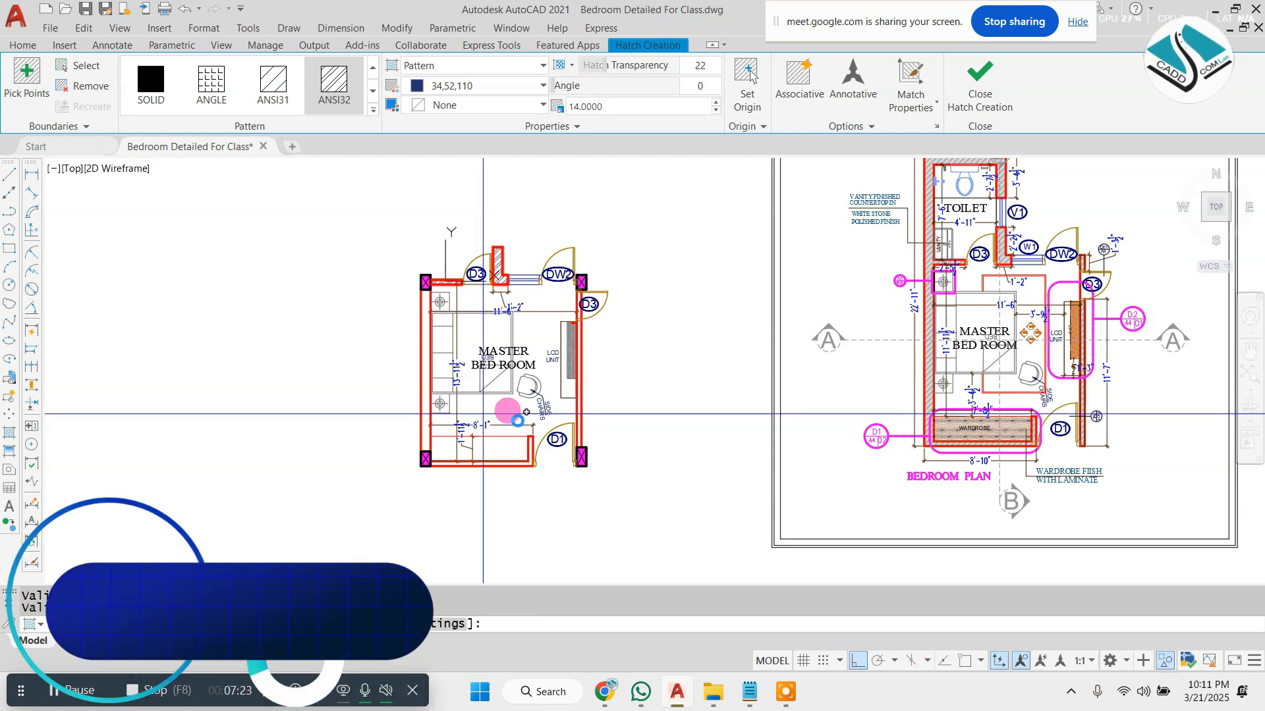
scroll(502, 454, "up", 3)
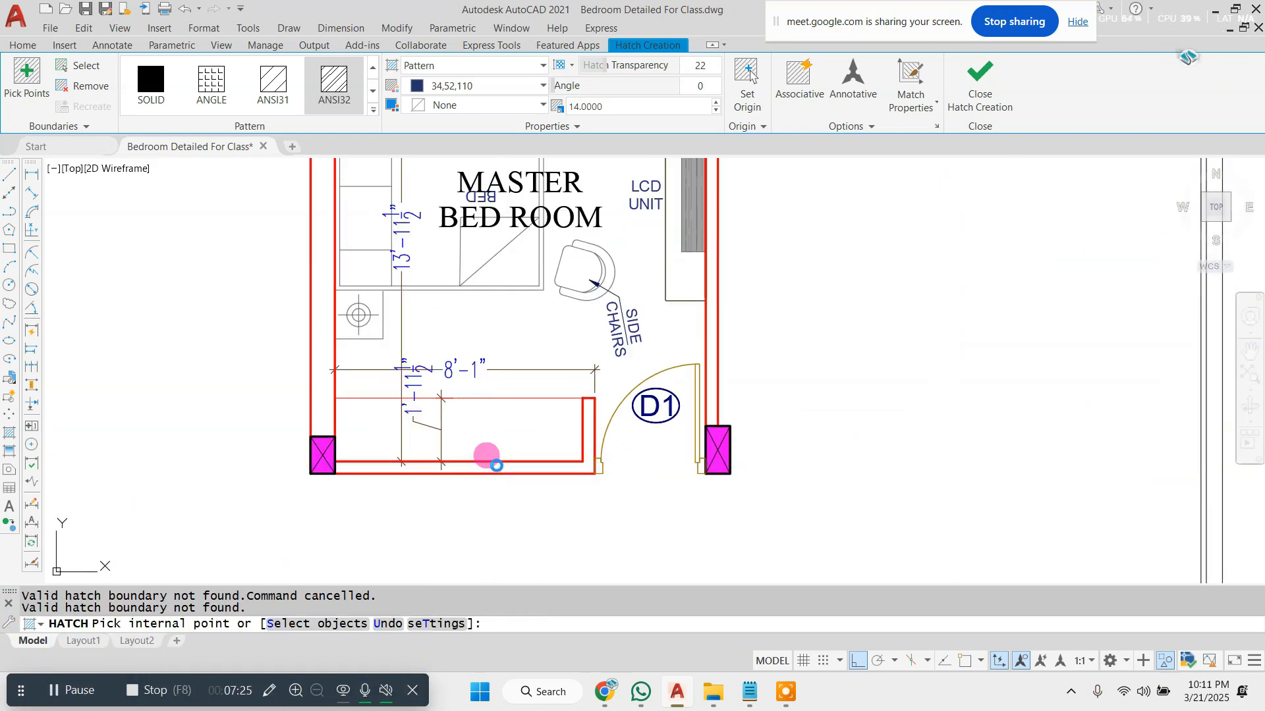
scroll(524, 416, "down", 3)
key("Escape")
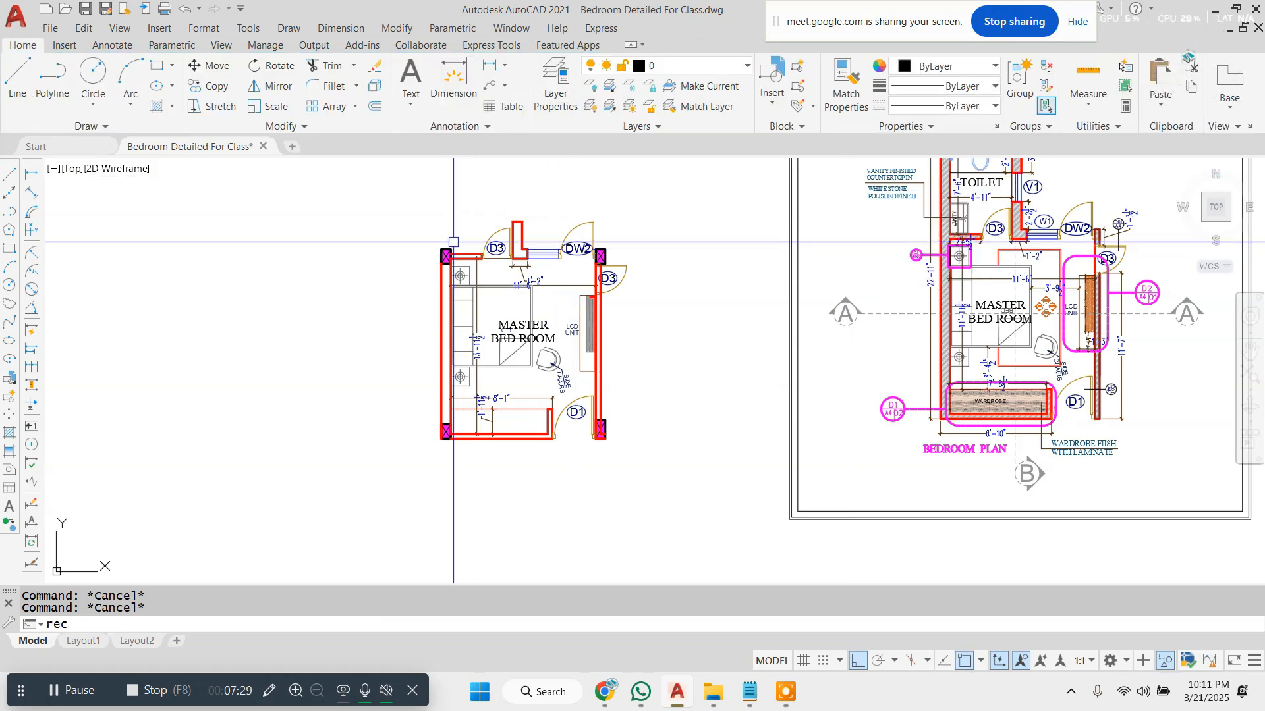
- Draw a rectangle that encloses the whole master bedroom portion
key("Return")
left_click(369, 211)
scroll(452, 418, "up", 6)
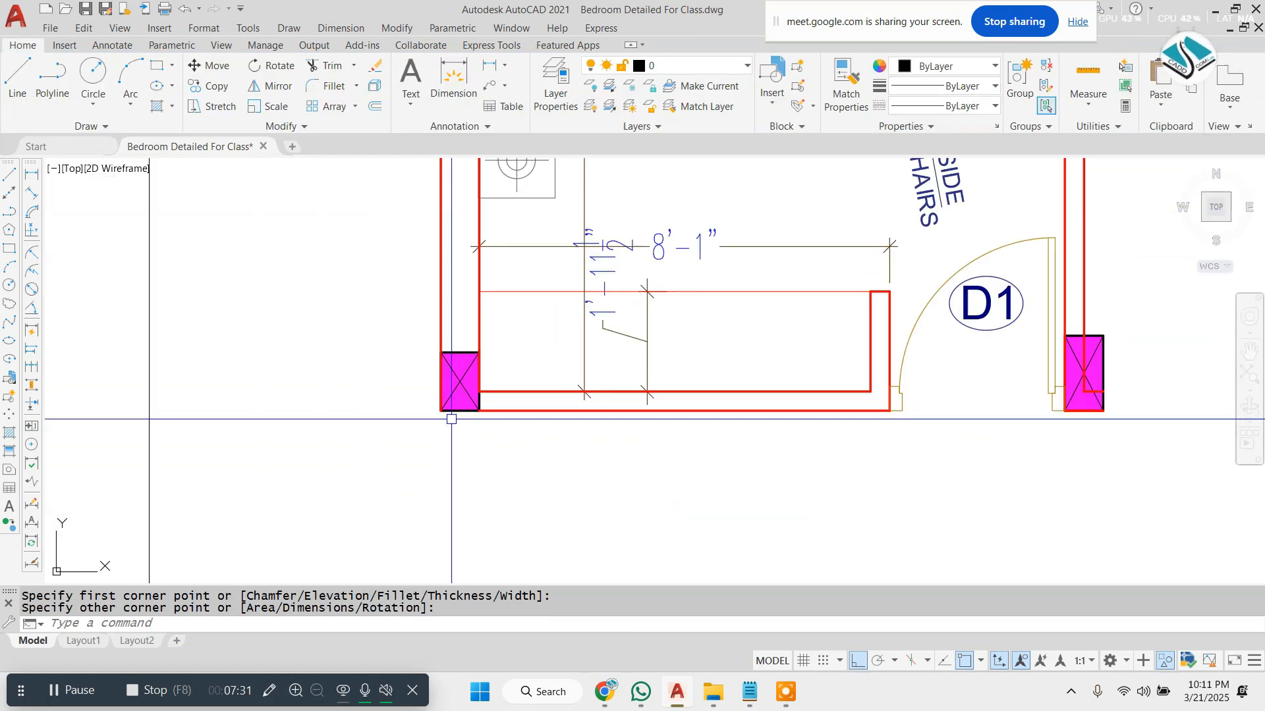
- Stretch the end of the wardrobe wall's outer line across column E-01 to the column's outer corner
scroll(480, 369, "up", 5)
scroll(481, 378, "down", 5)
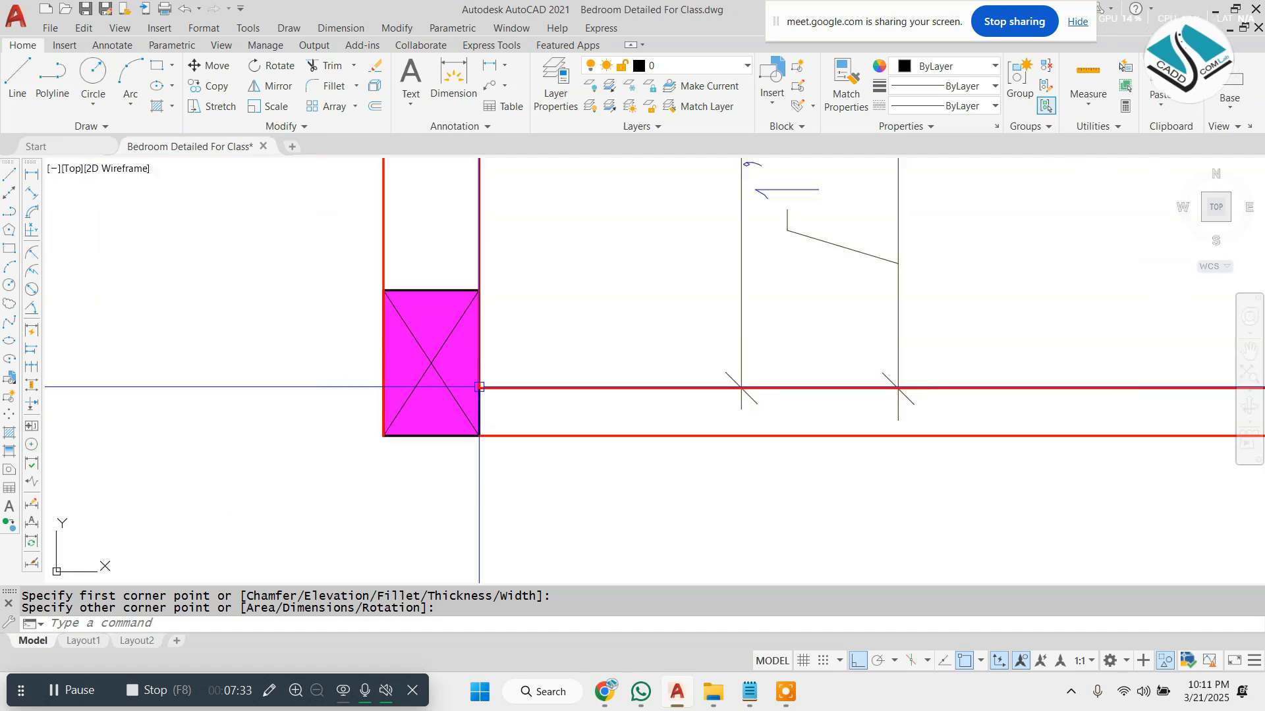
scroll(387, 425, "up", 4)
key("Escape")
left_click(799, 459)
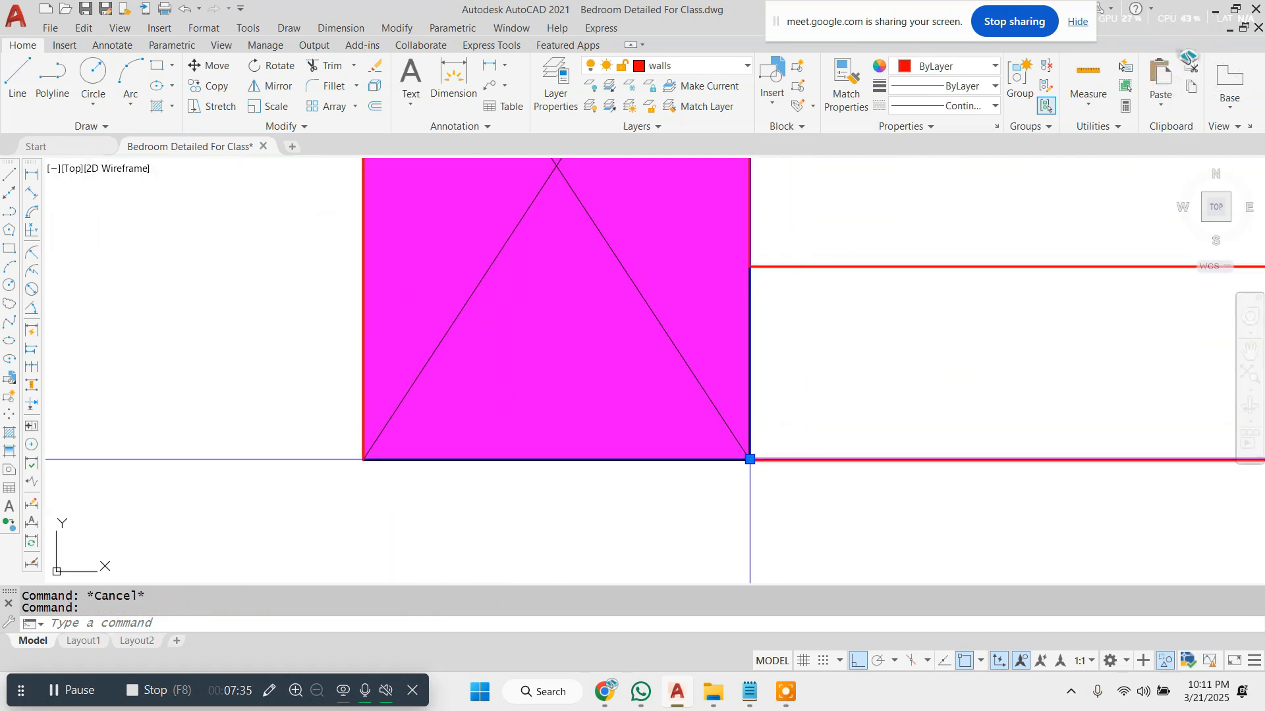
left_click(749, 459)
key("Escape")
scroll(566, 435, "down", 4)
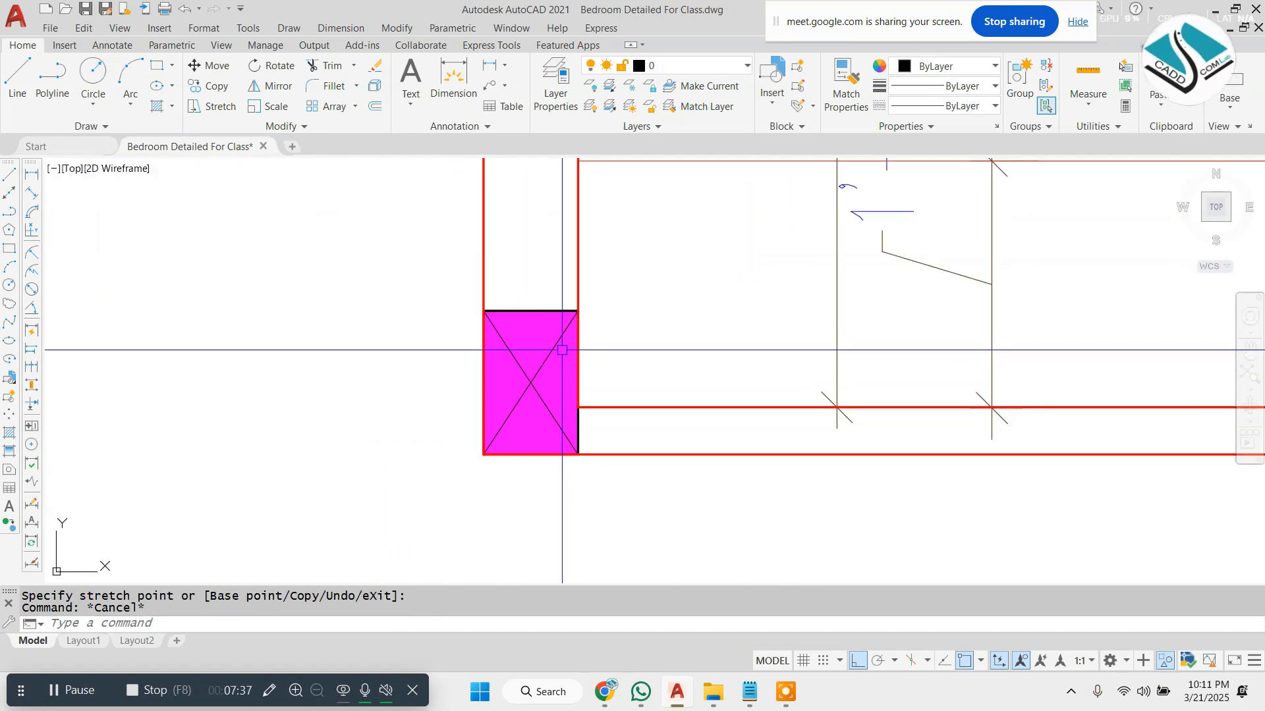
- Try to hatch the long wall behind the bed with ANSI32 at scale 14, then erase the hatch
scroll(540, 405, "up", 3)
scroll(538, 408, "down", 4)
scroll(592, 395, "up", 2)
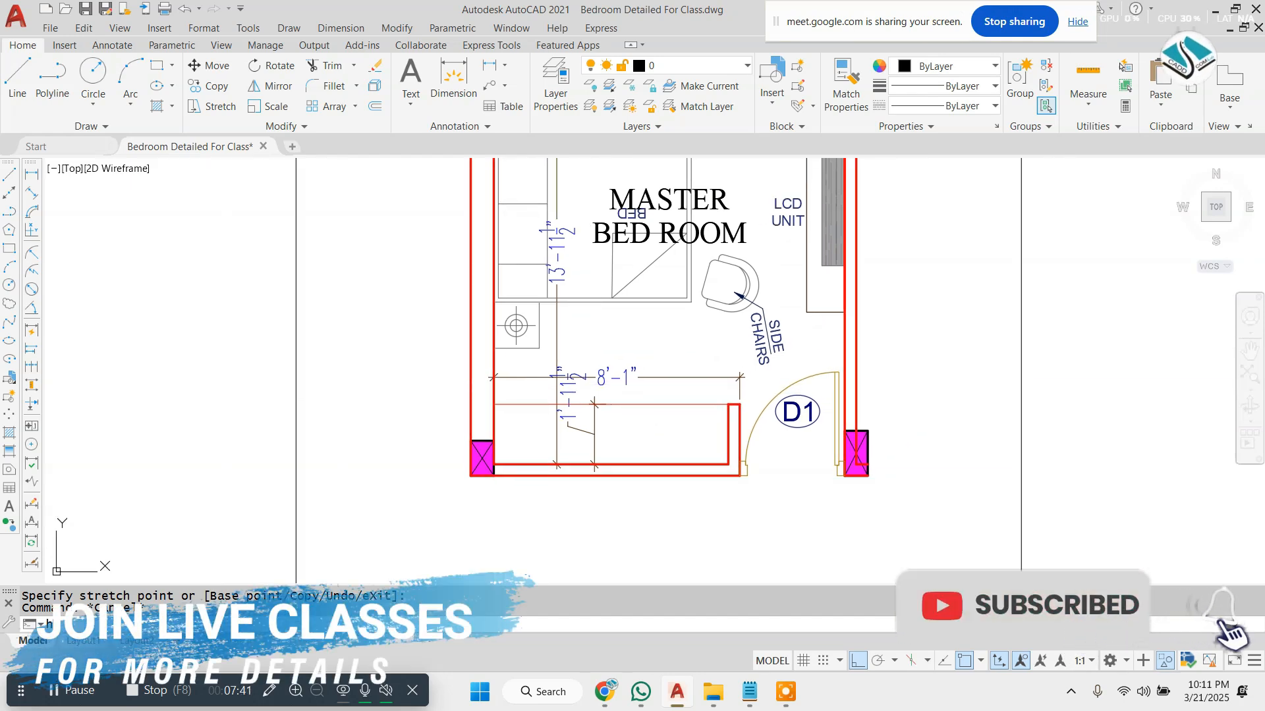
key("Return")
middle_click_drag(477, 257, 455, 294)
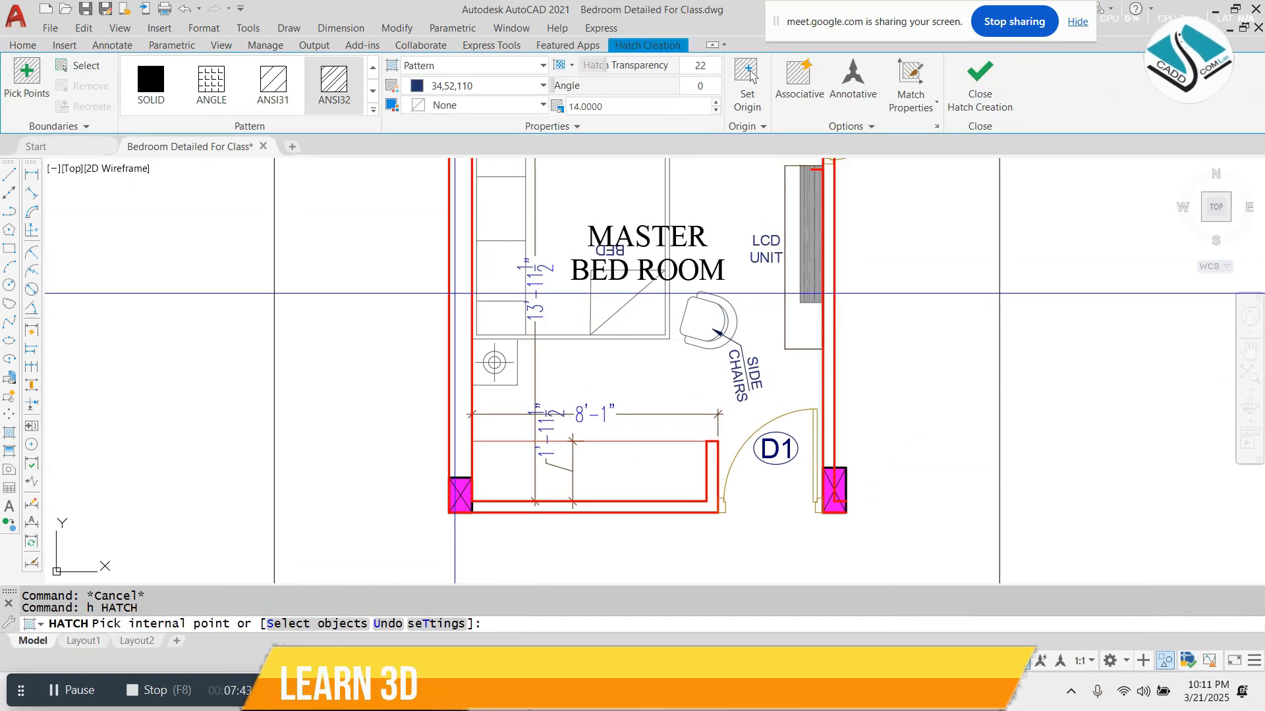
left_click(456, 293)
scroll(483, 293, "down", 3)
key("Escape")
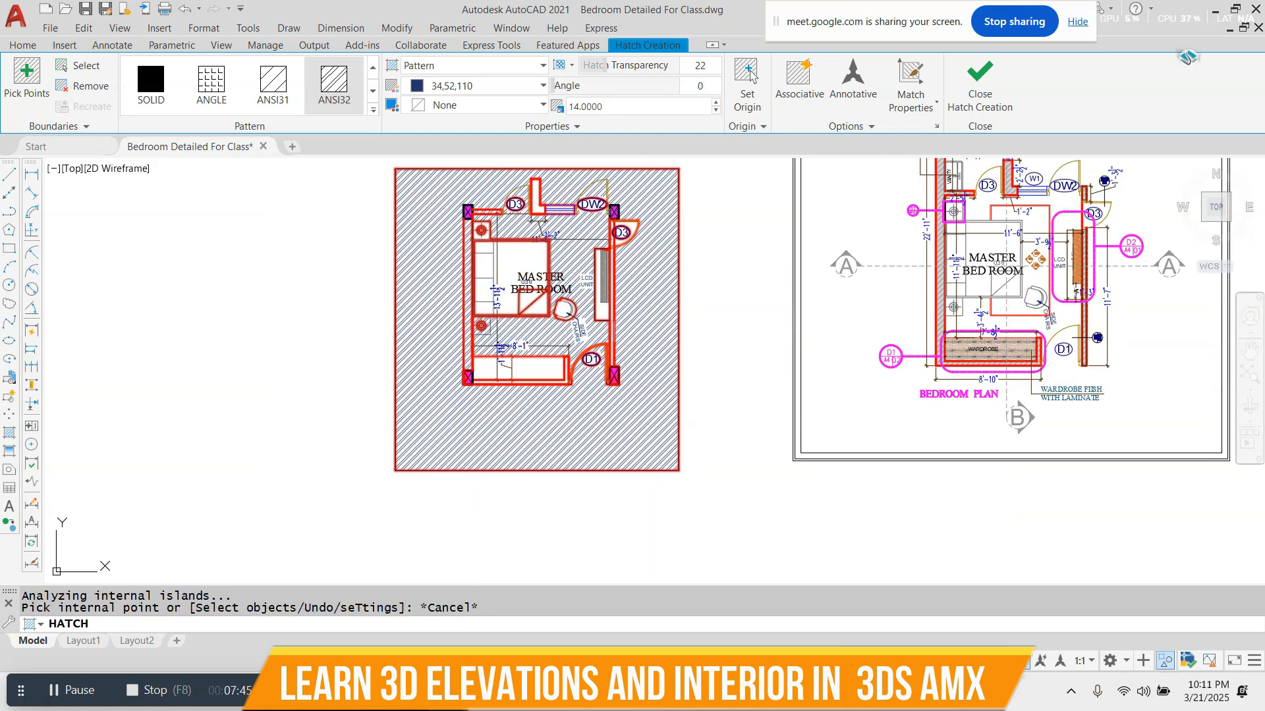
type("e")
key("Return")
left_click(648, 297)
key("Escape")
key("Escape")
key("Escape")
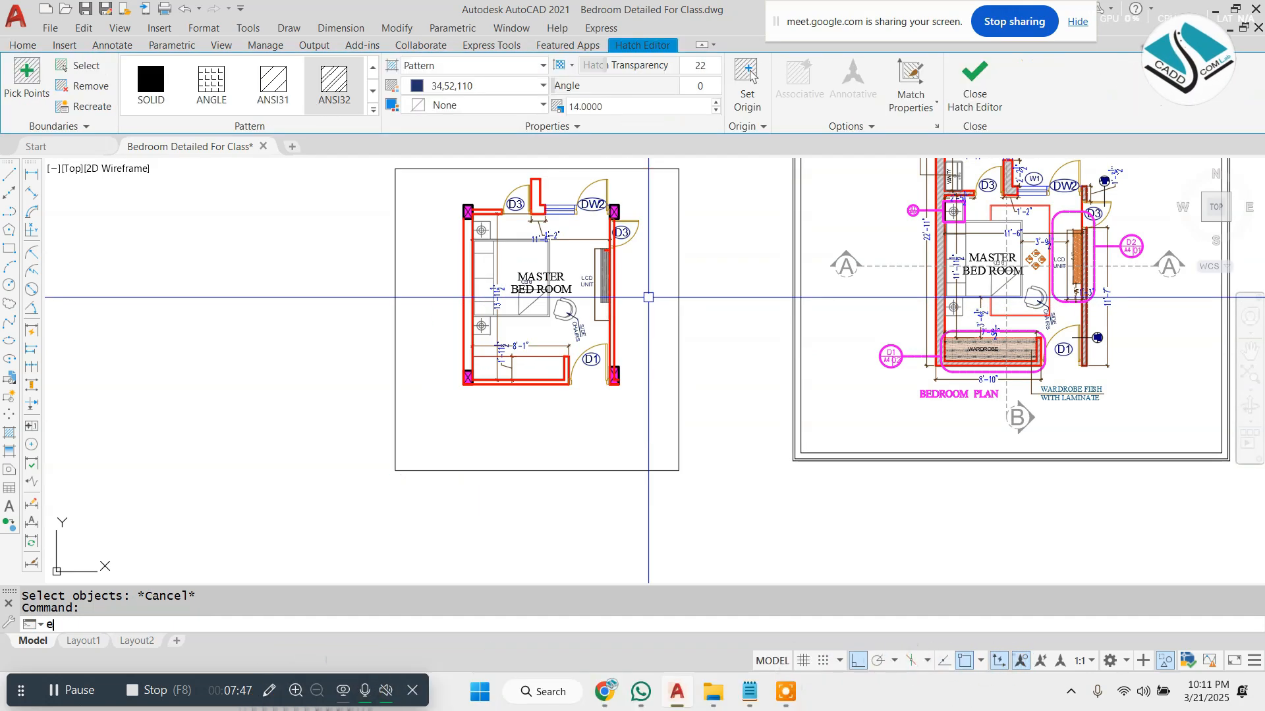
type("rec")
key("Return")
scroll(480, 245, "up", 6)
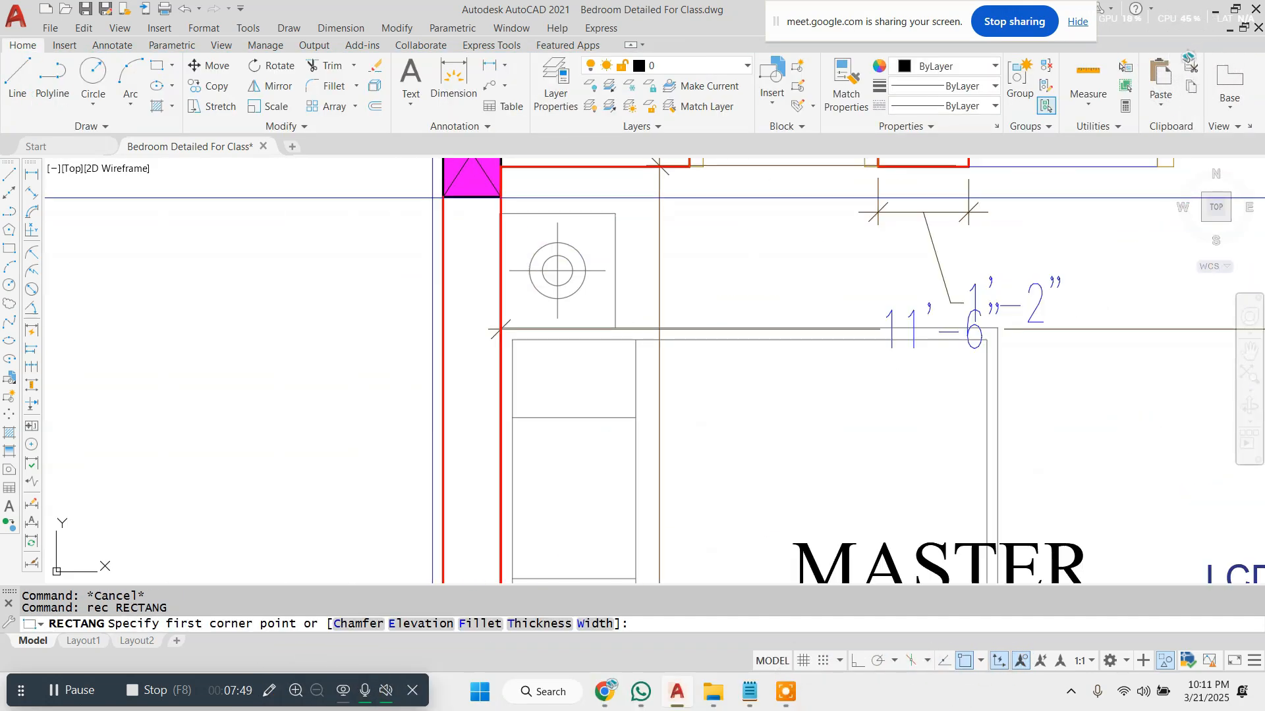
left_click(442, 196)
scroll(443, 468, "down", 2)
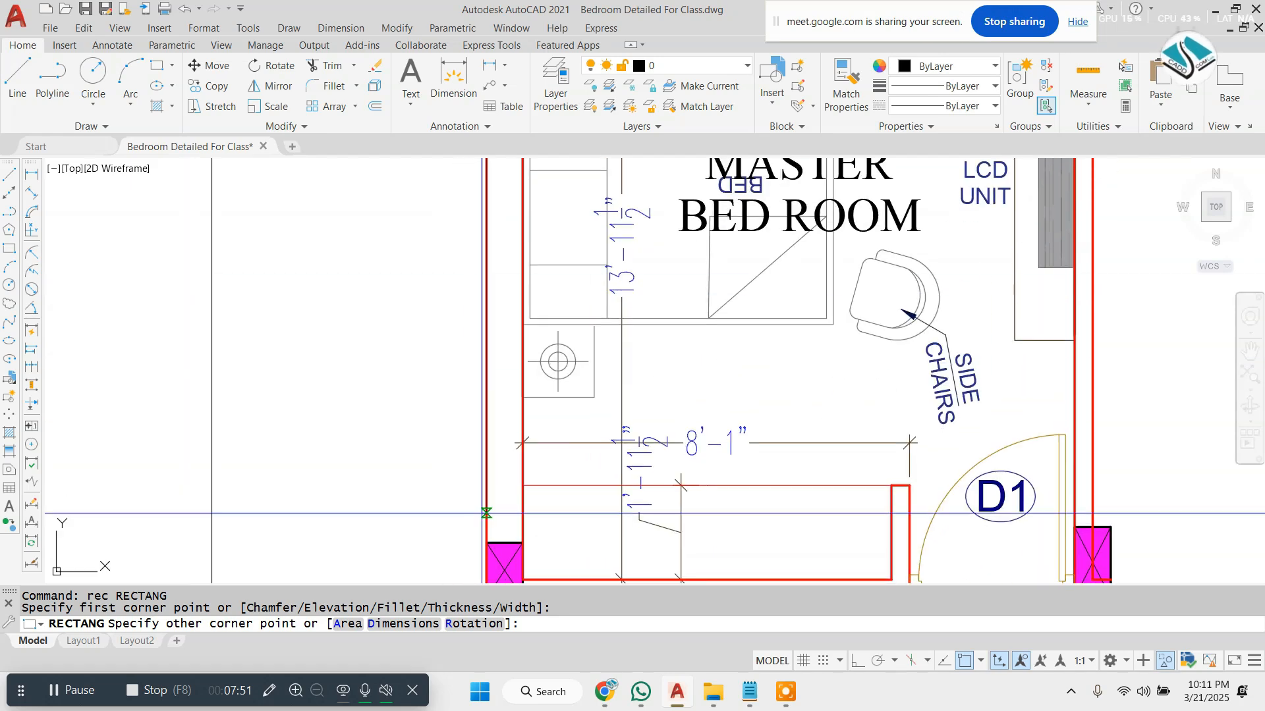
key("Escape")
key("Escape")
key("Escape")
middle_click_drag(590, 553, 478, 303)
key("space")
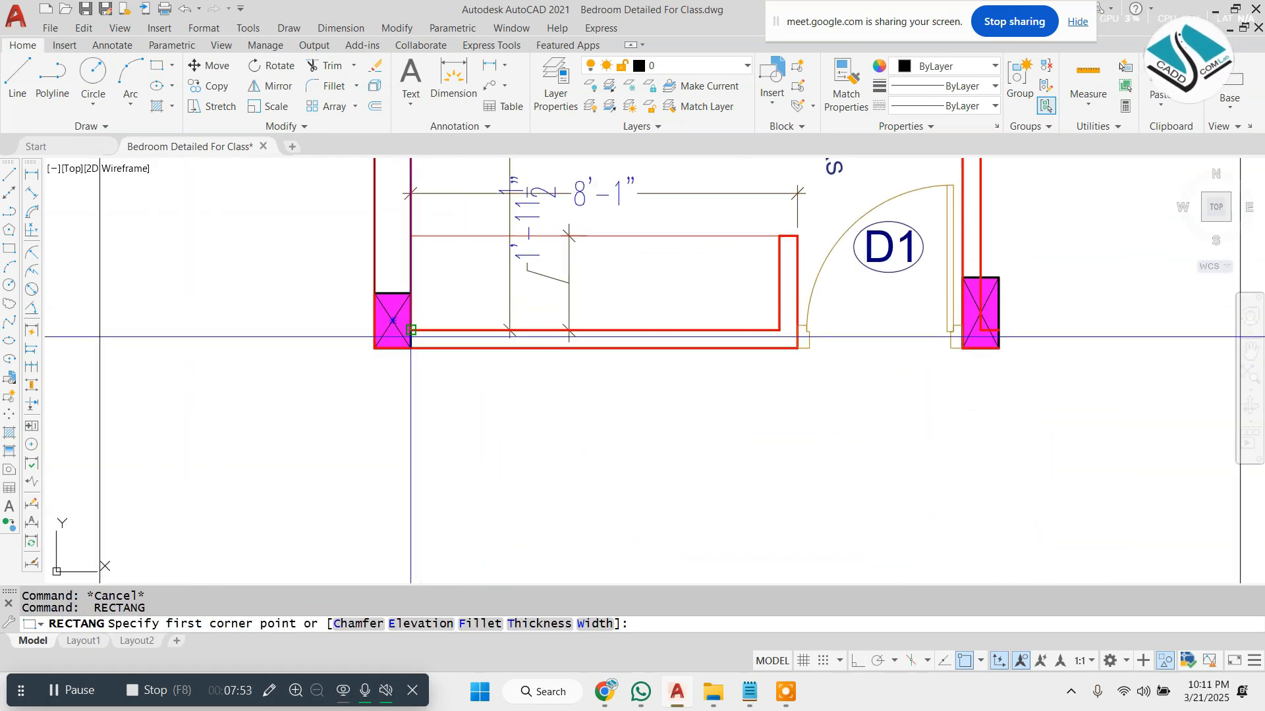
left_click(411, 332)
key("Escape")
- Close the wardrobe wall's end with a line along the face of the adjoining column
scroll(405, 335, "up", 5)
type("l")
key("space")
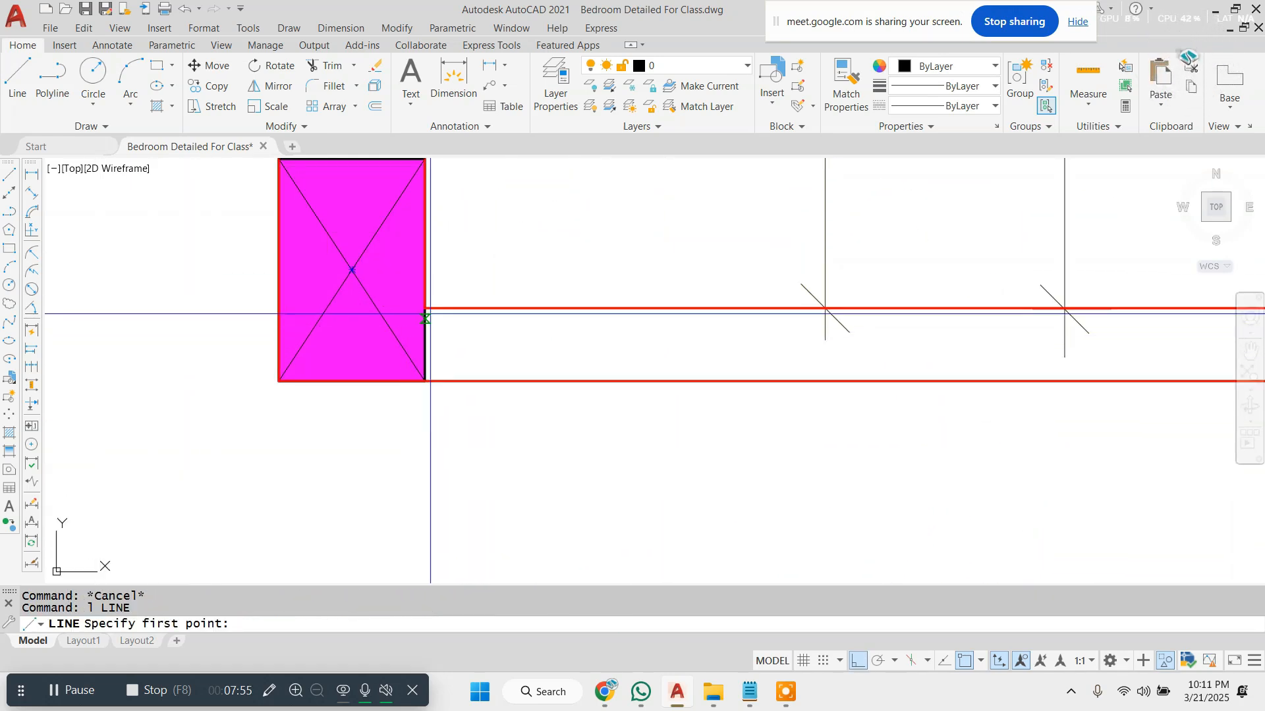
key("Escape")
scroll(446, 389, "down", 5)
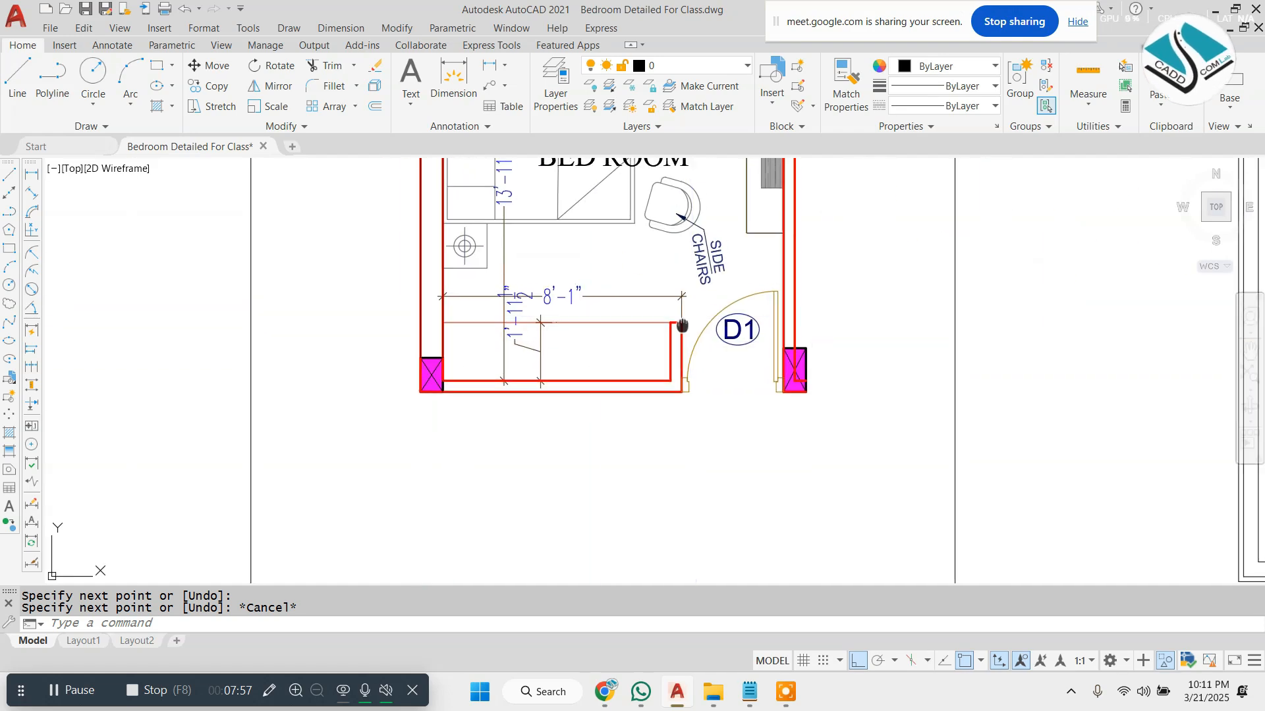
- Draw a line across the end of the LCD unit wall where it meets the column beside door D1
scroll(737, 390, "up", 3)
scroll(662, 413, "up", 4)
type("l")
key("space")
left_click(619, 373)
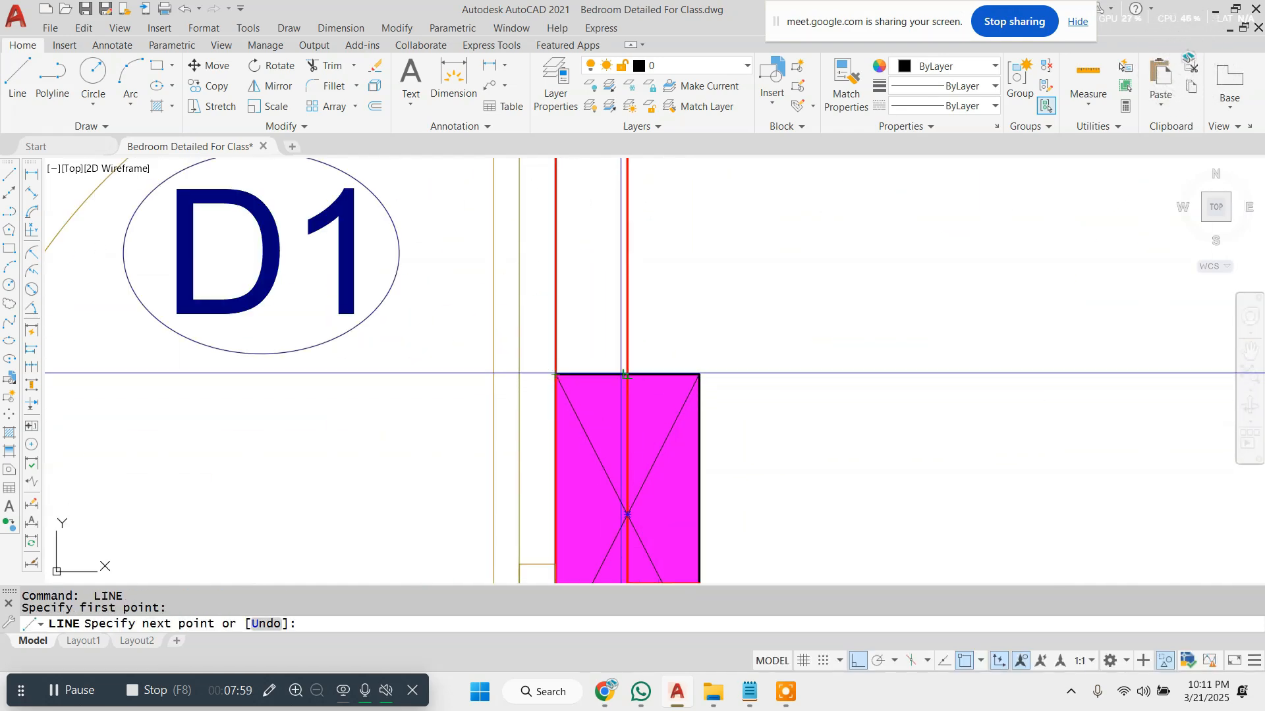
key("Escape")
- Draw a line across the LCD unit wall at the door jamb of the side door D3
scroll(619, 373, "down", 2)
scroll(619, 373, "down", 3)
scroll(537, 301, "up", 6)
key("Escape")
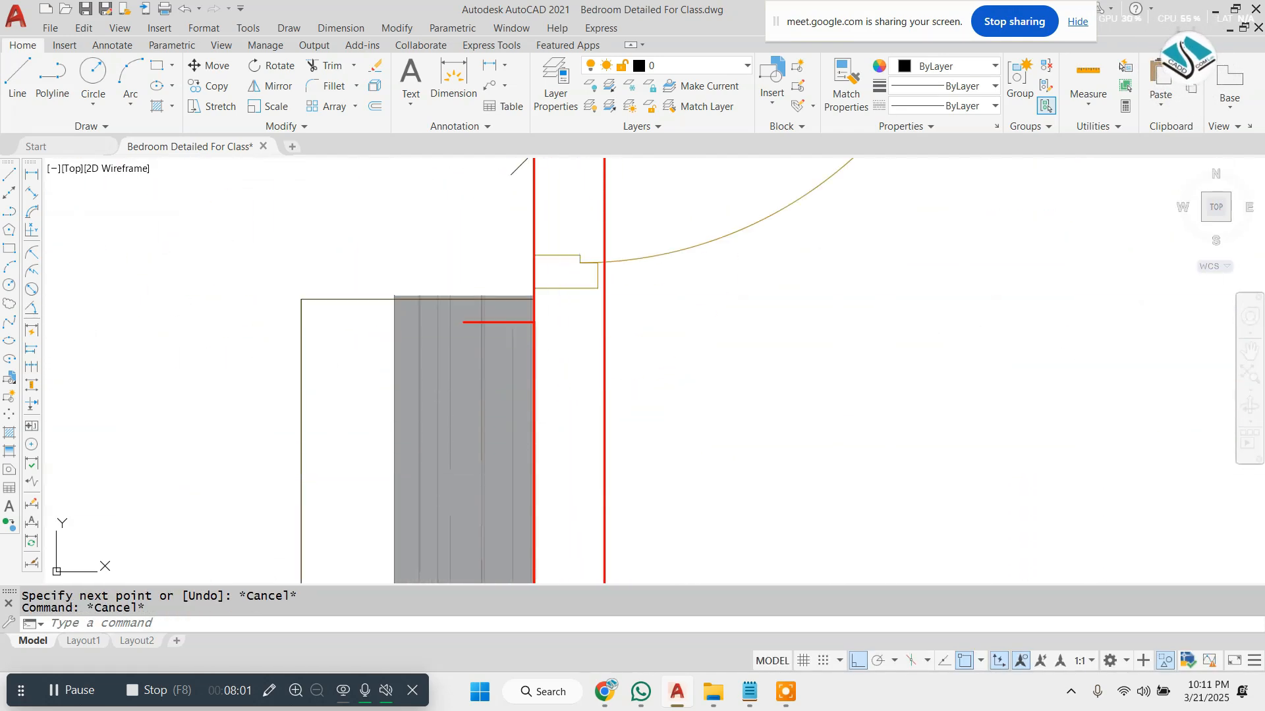
type("l")
key("space")
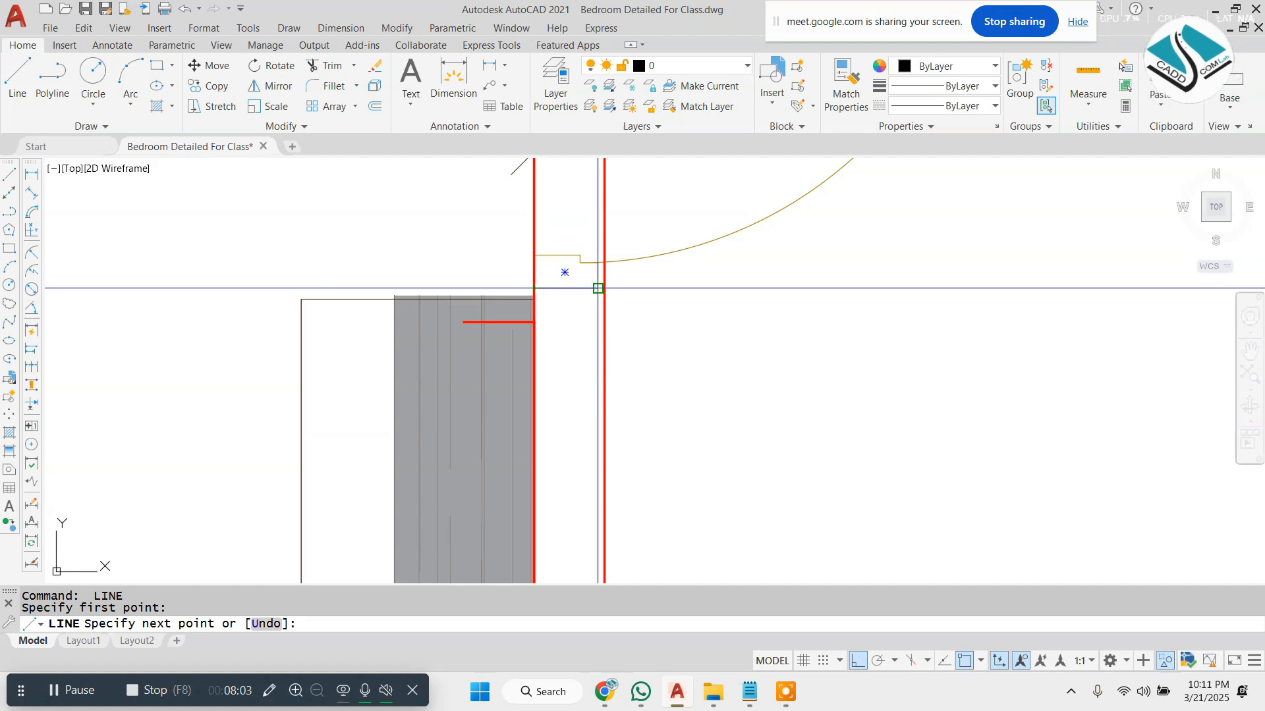
key("Escape")
- Try to hatch the bed-side wall, the wall stub between D3 and DW2, and the LCD unit wall with ANSI32 at scale 14
scroll(601, 288, "down", 5)
scroll(519, 278, "up", 3)
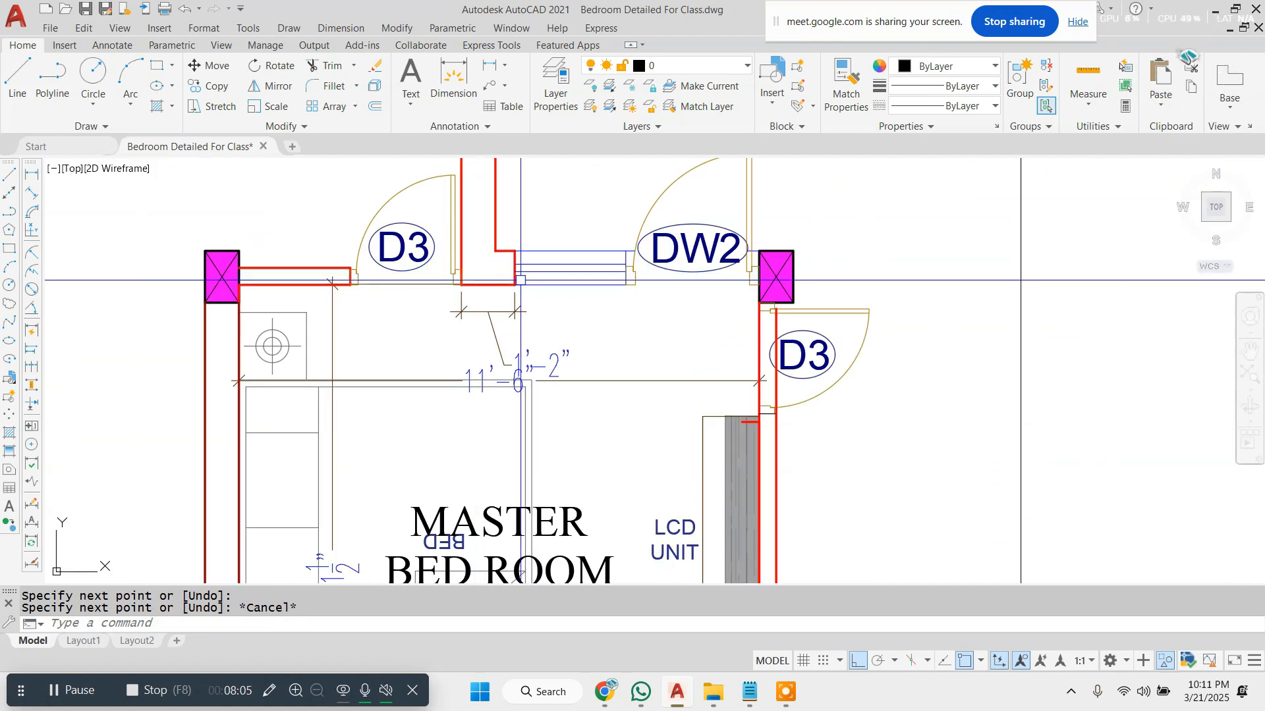
scroll(519, 277, "down", 1)
key("Escape")
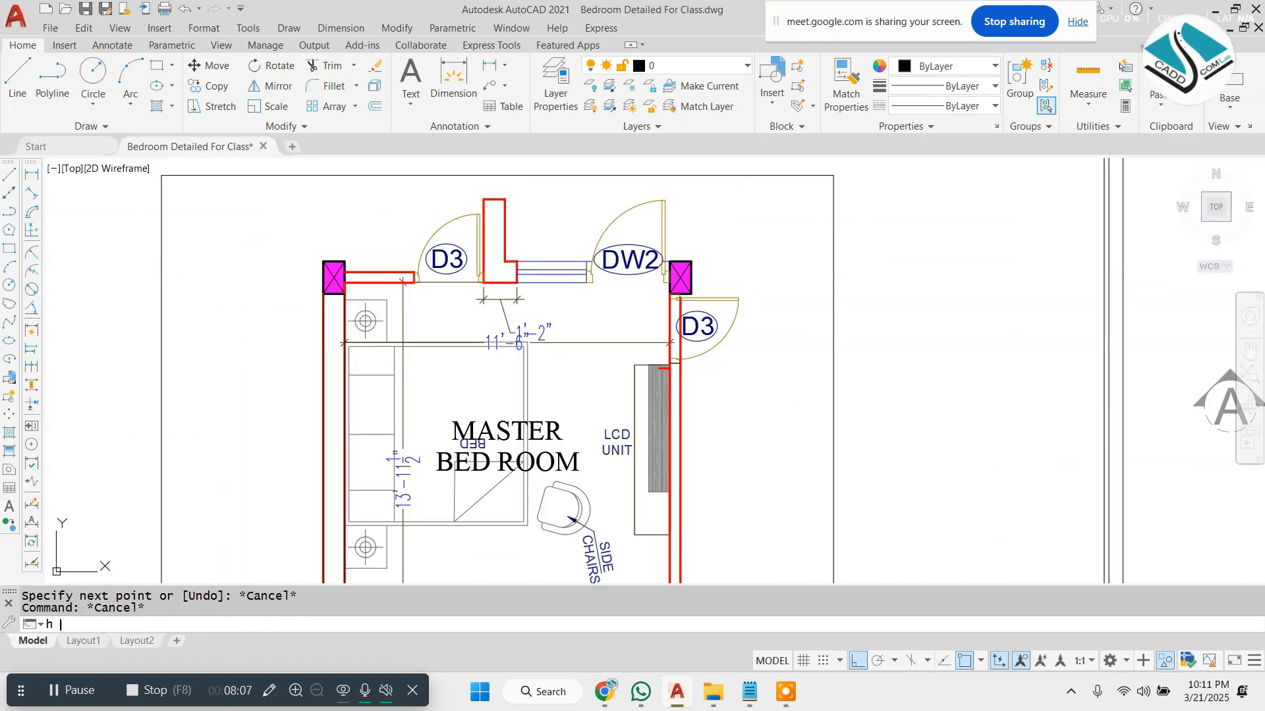
type("h")
key("space")
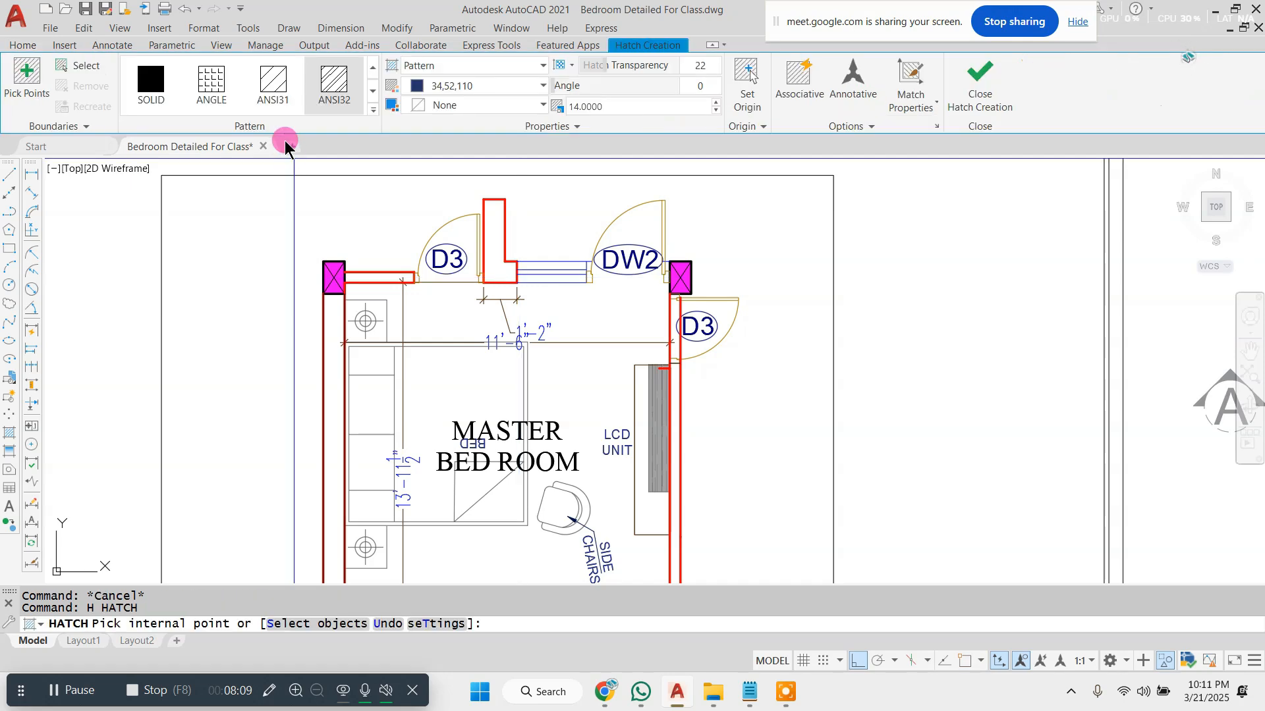
left_click(334, 323)
left_click(491, 250)
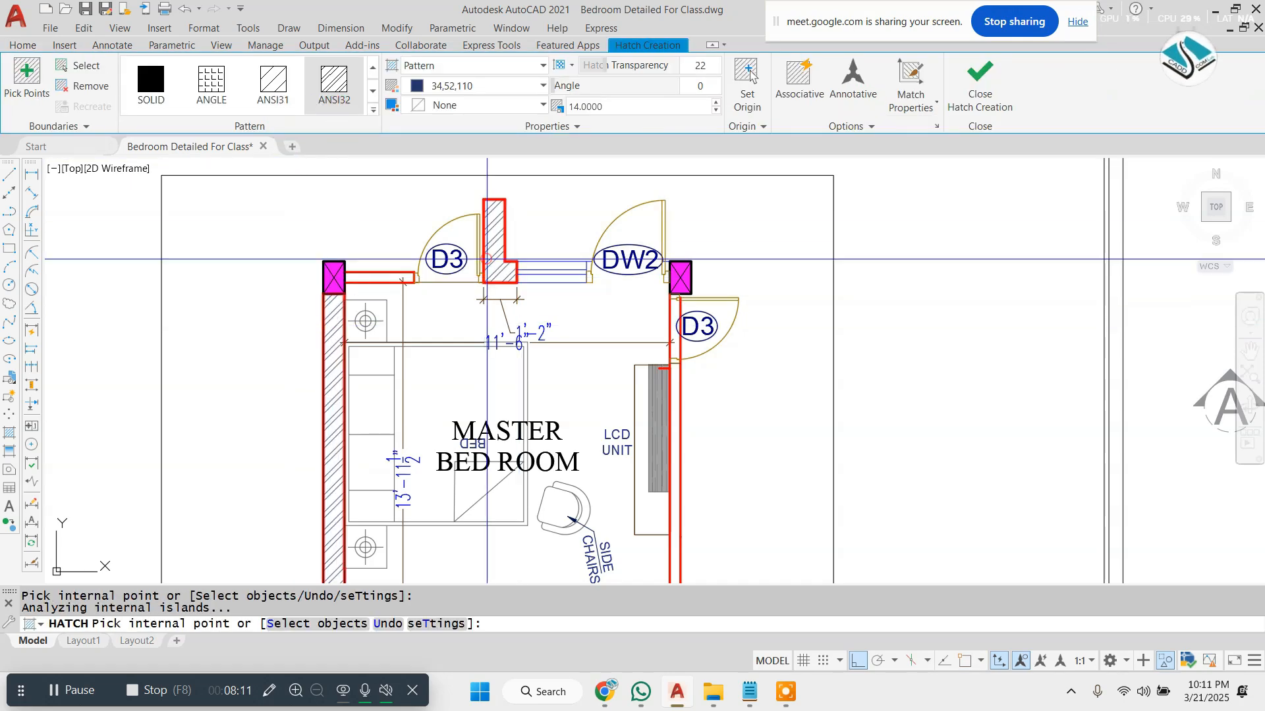
middle_click_drag(689, 434, 655, 319)
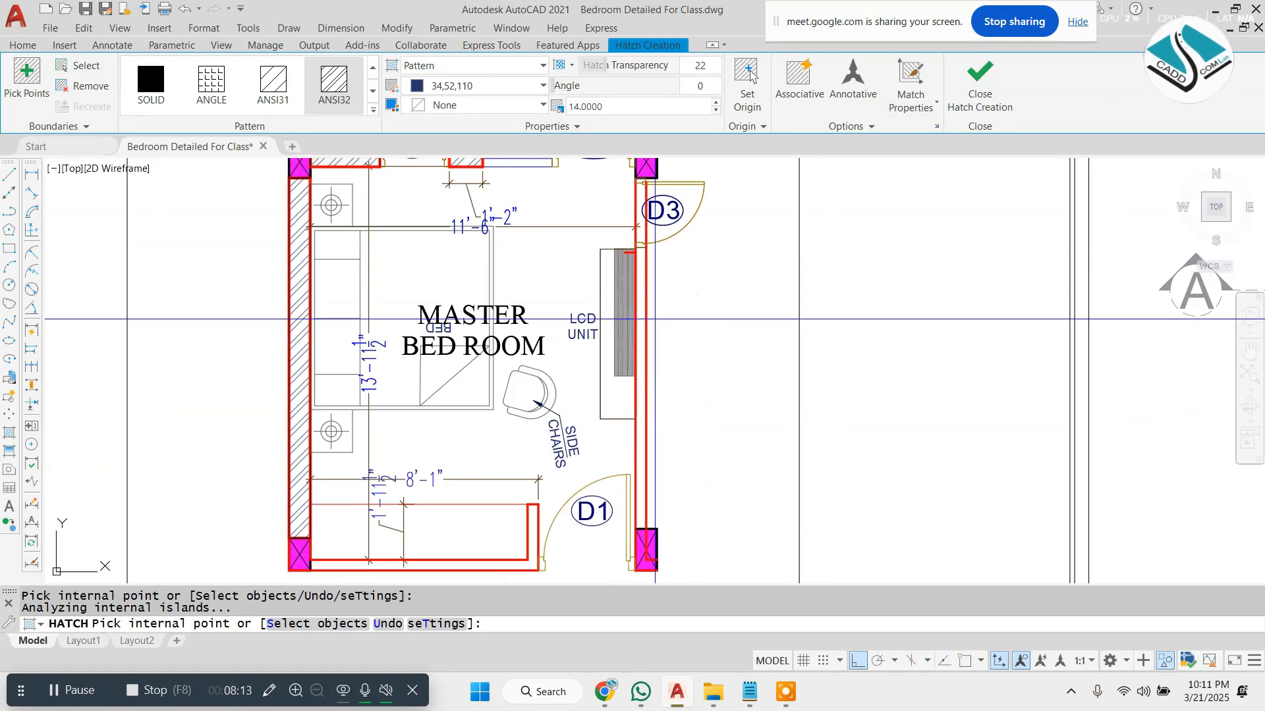
left_click(655, 318)
middle_click_drag(179, 206, 175, 196)
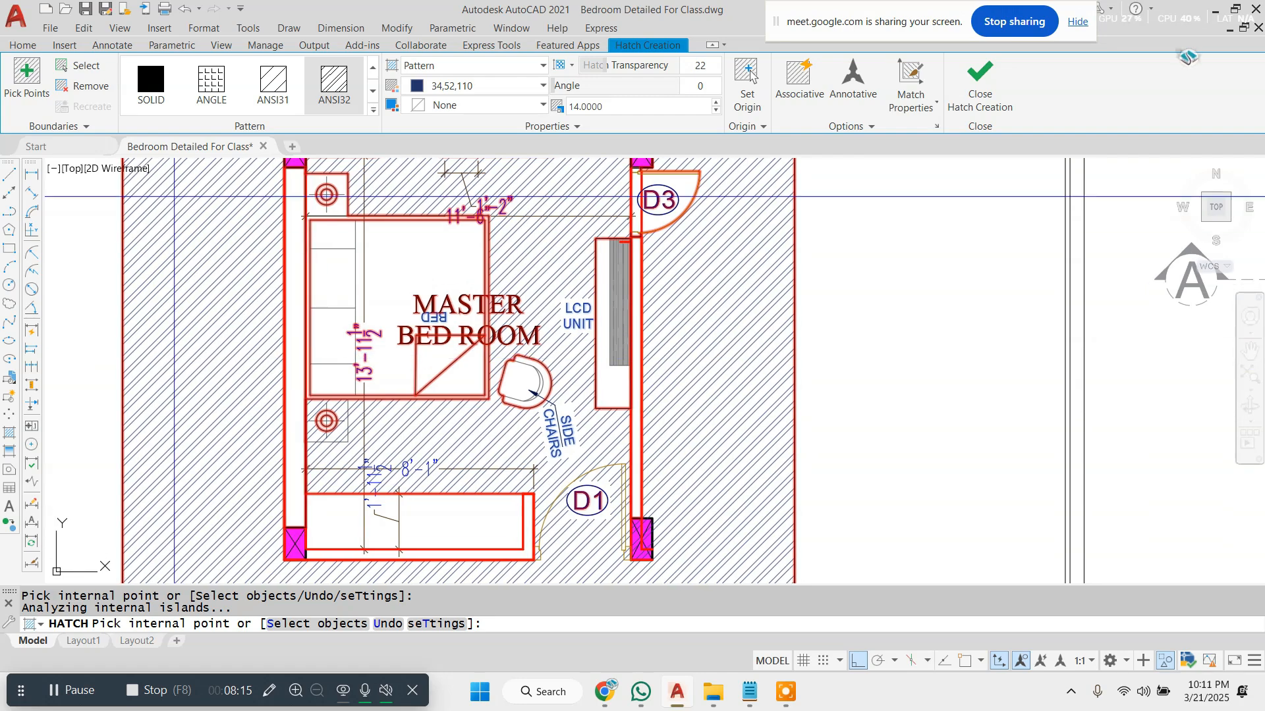
- Try to remove the enclosing rectangle, the side door D3 and the bed outline from the hatch boundaries
left_click(94, 90)
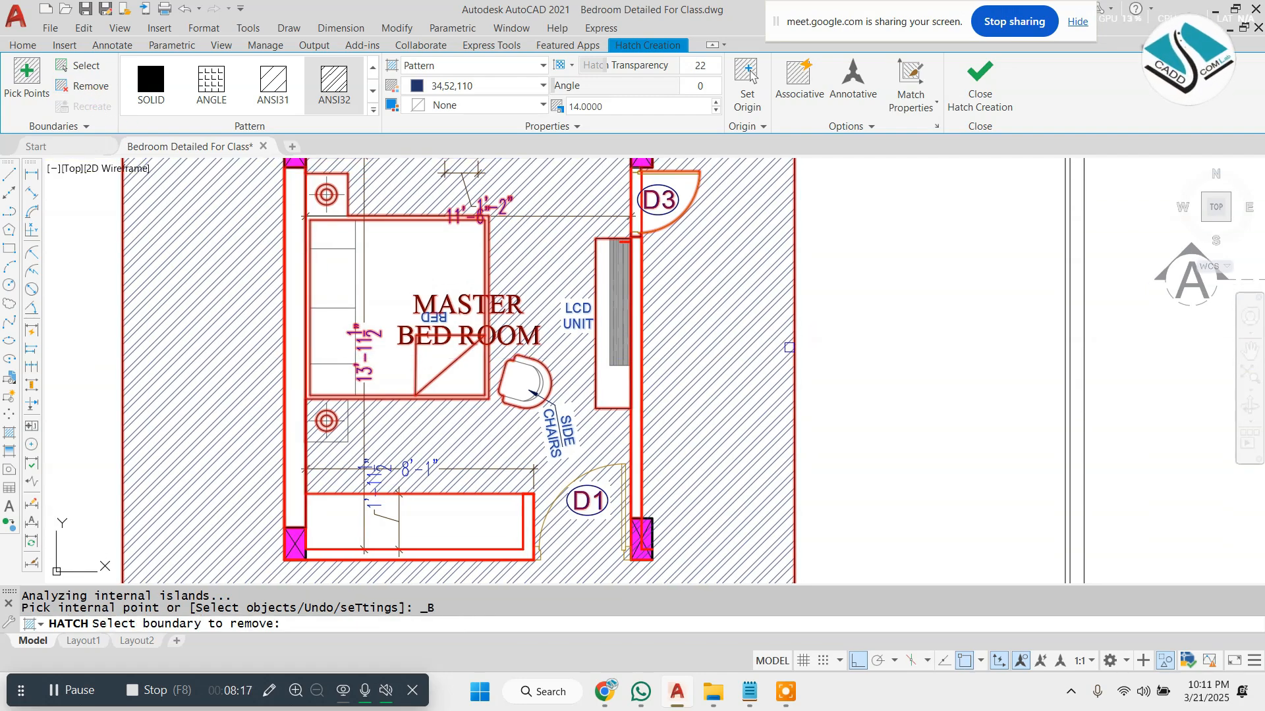
left_click(790, 357)
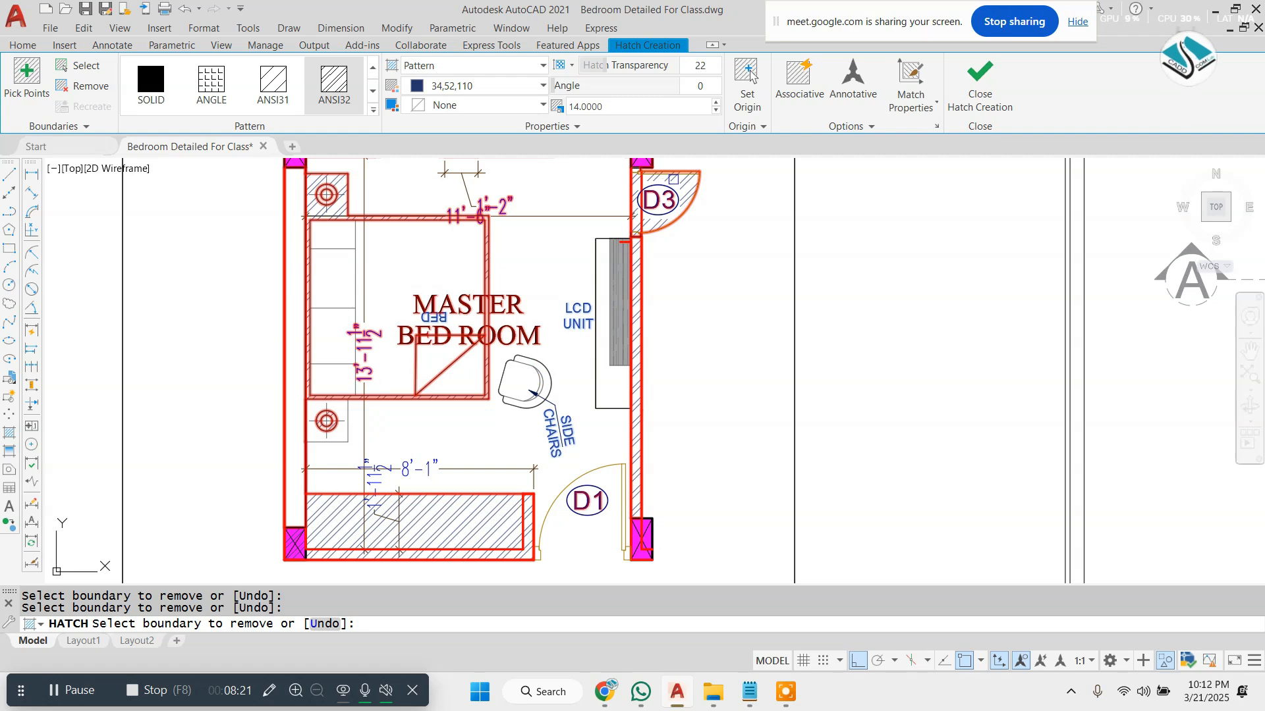
left_click(677, 171)
left_click(424, 220)
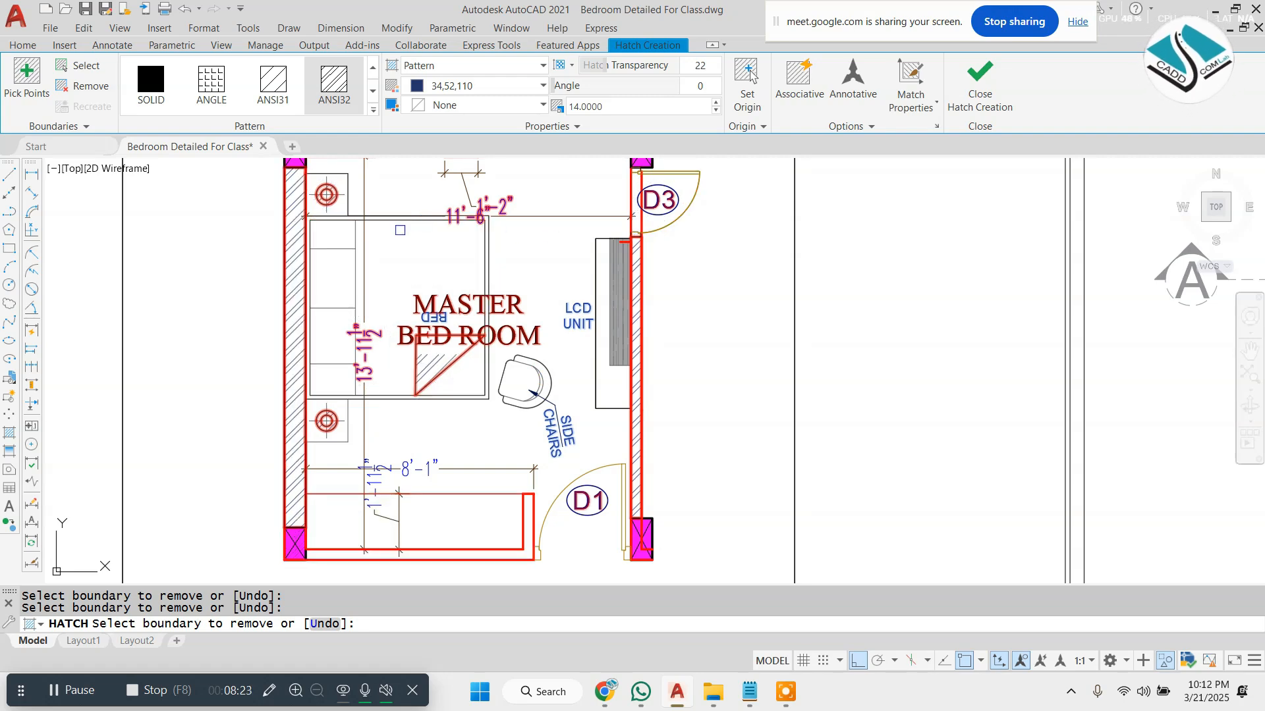
scroll(507, 225, "up", 3)
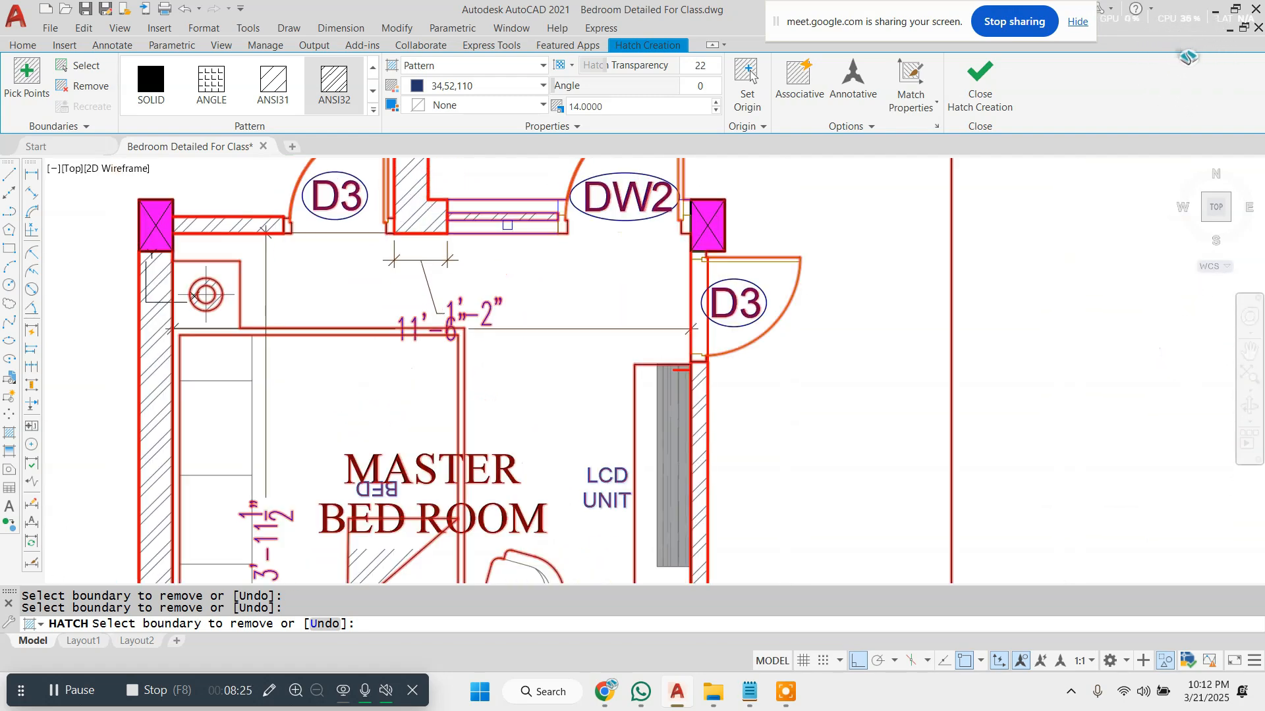
scroll(508, 222, "down", 2)
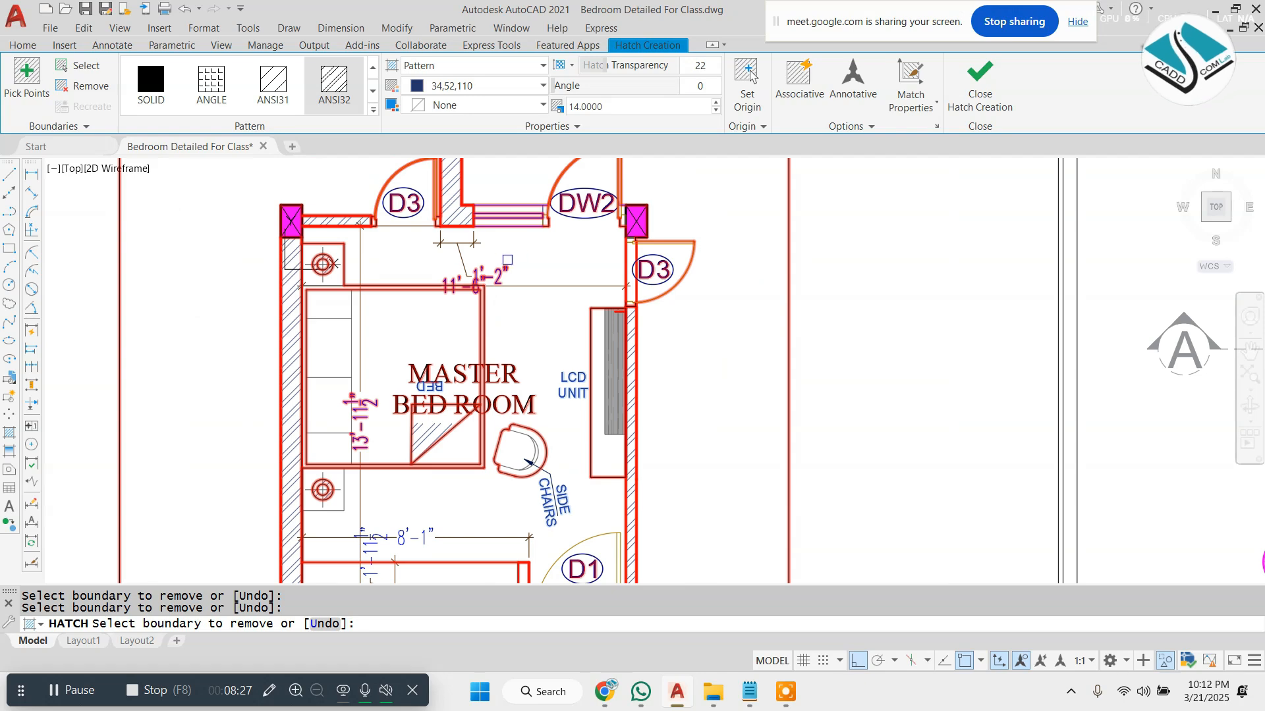
middle_click_drag(507, 441, 509, 292)
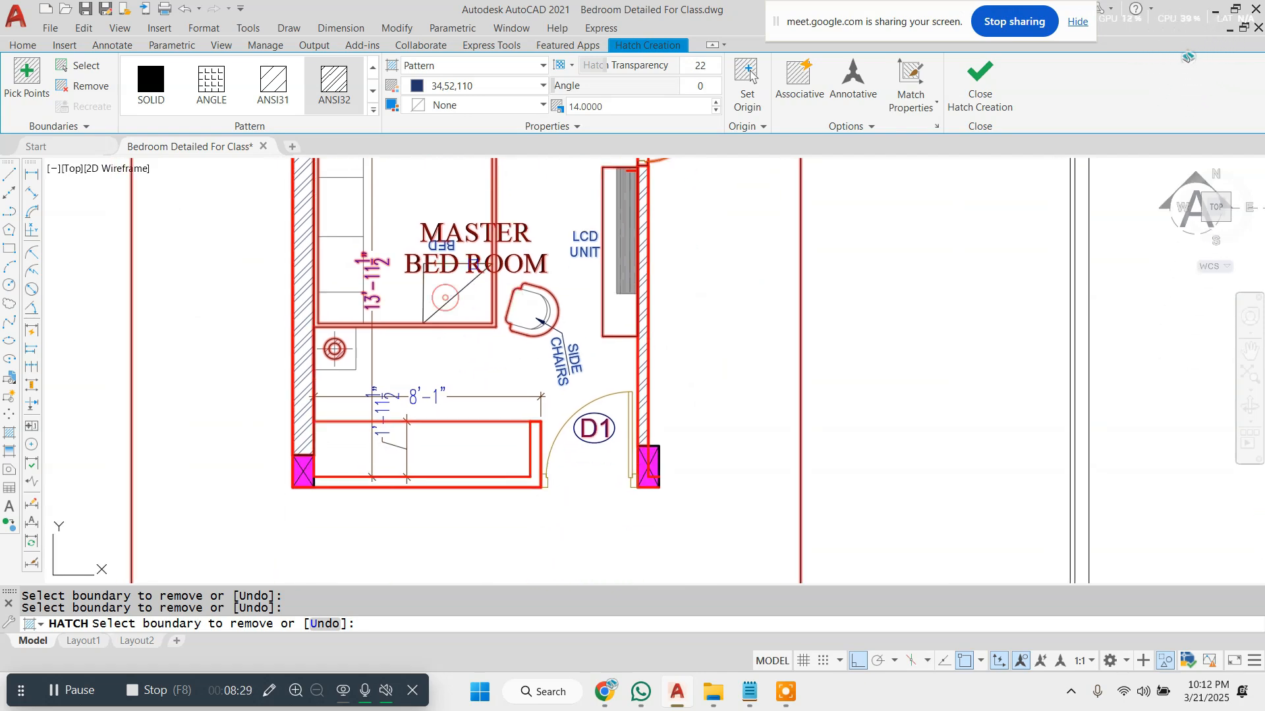
key("Escape")
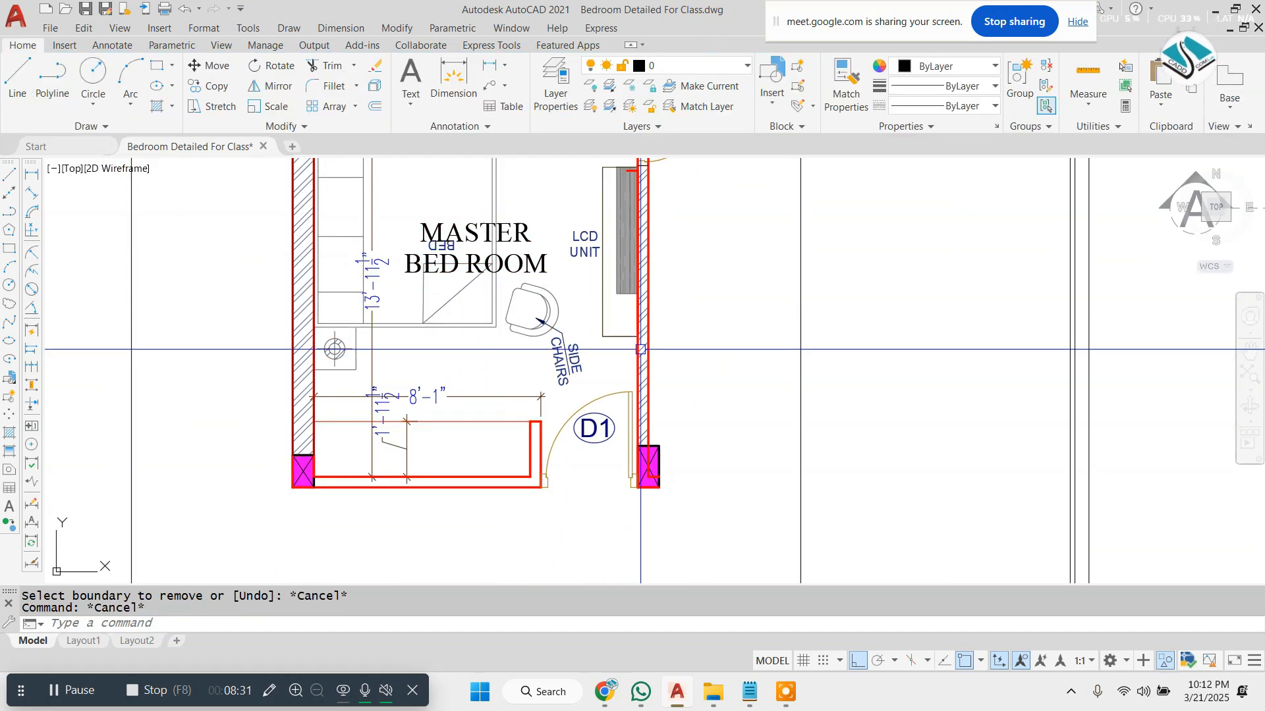
- Erase the wall hatch from the bedroom portion
scroll(640, 366, "up", 4)
left_click(640, 365)
type("e")
key("space")
key("Escape")
scroll(639, 335, "down", 2)
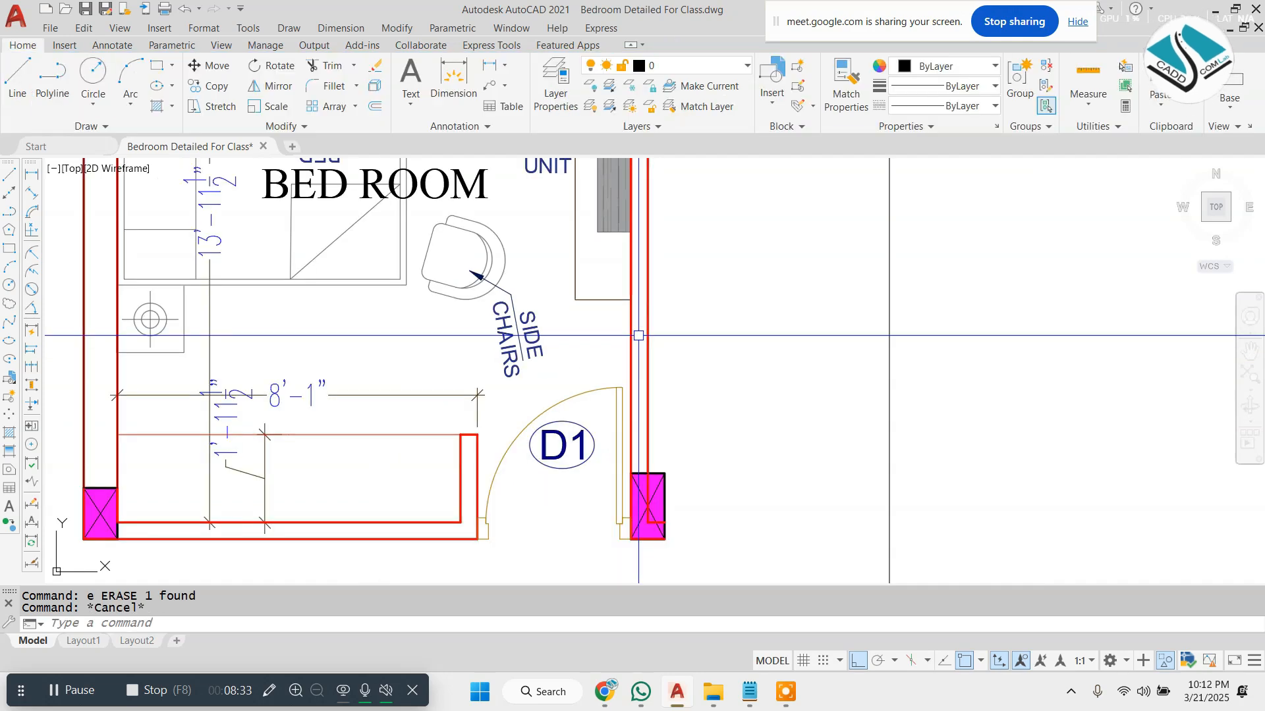
- Try to hatch the wardrobe wall and the remaining bedroom walls with ANSI32 at scale 14, then erase the hatch
middle_click_drag(390, 431, 520, 331)
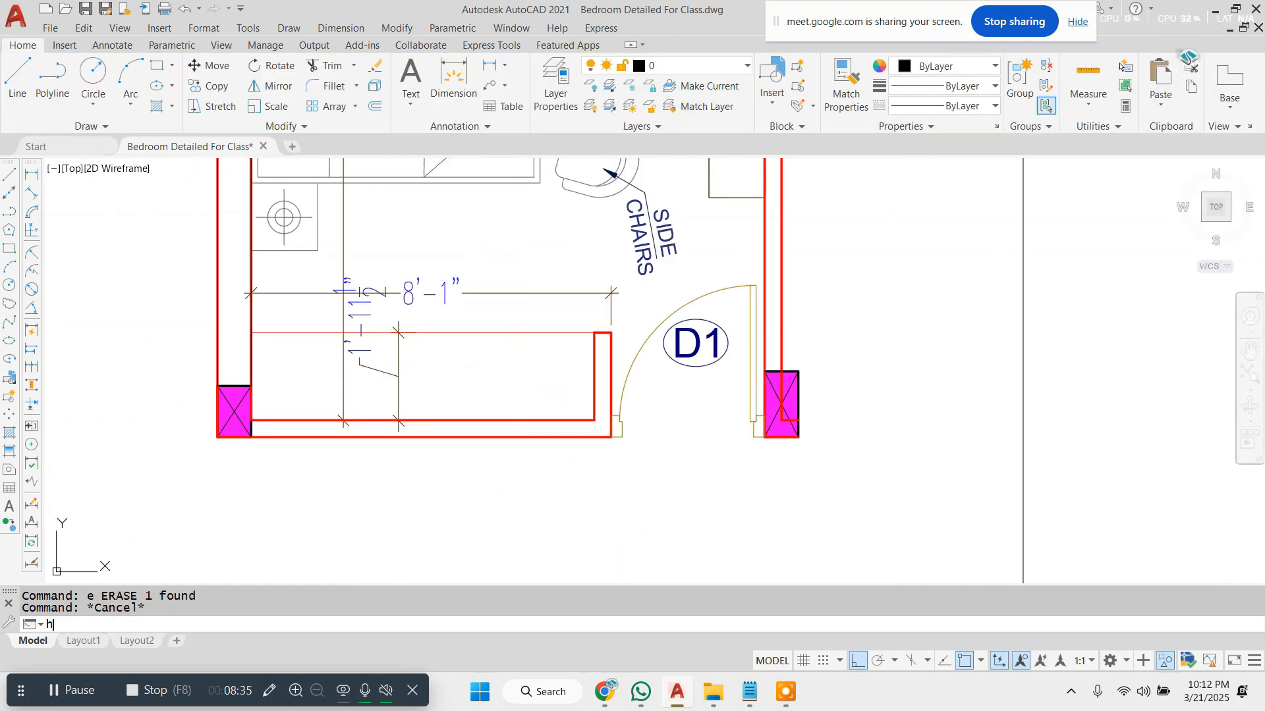
key("space")
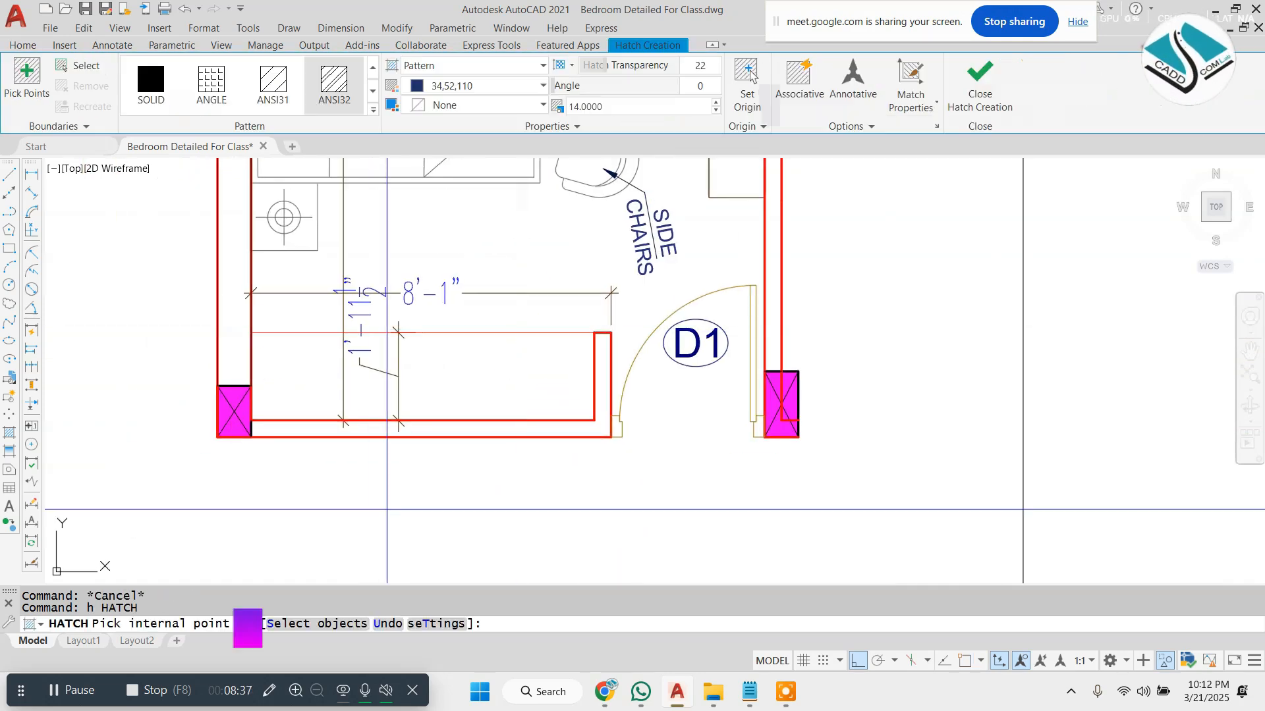
left_click(457, 428)
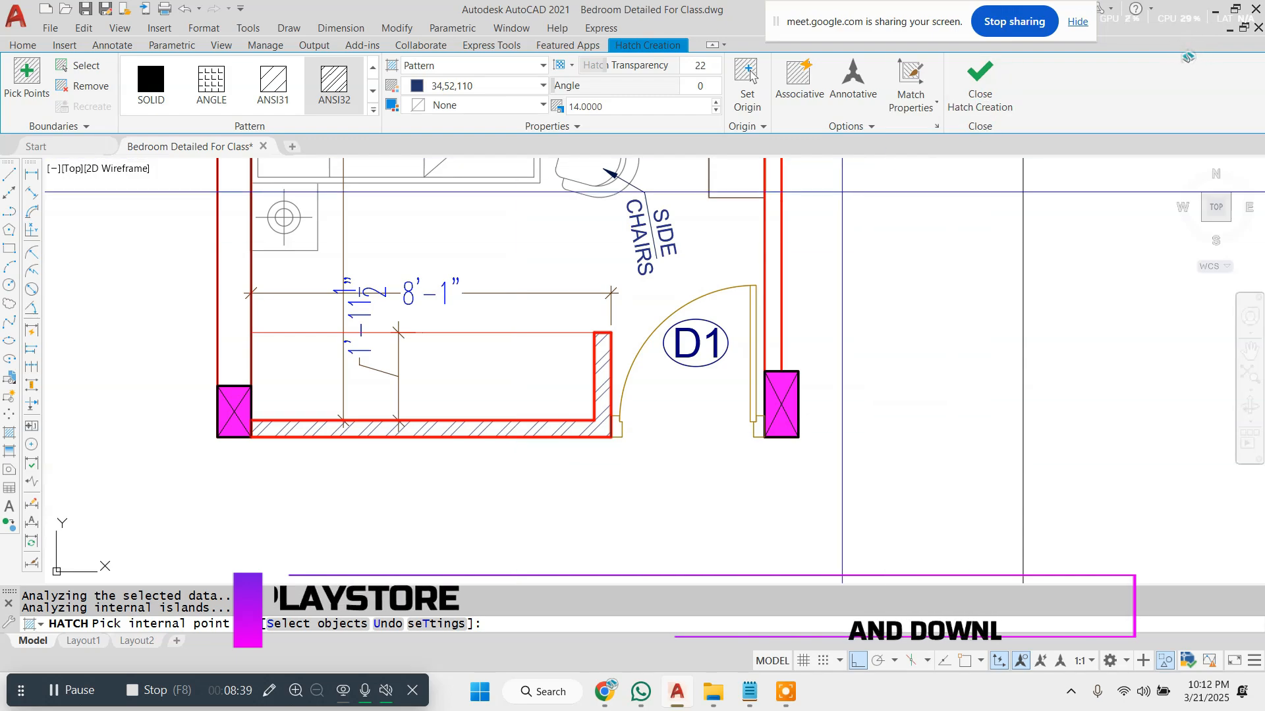
scroll(555, 351, "down", 2)
scroll(350, 260, "down", 1)
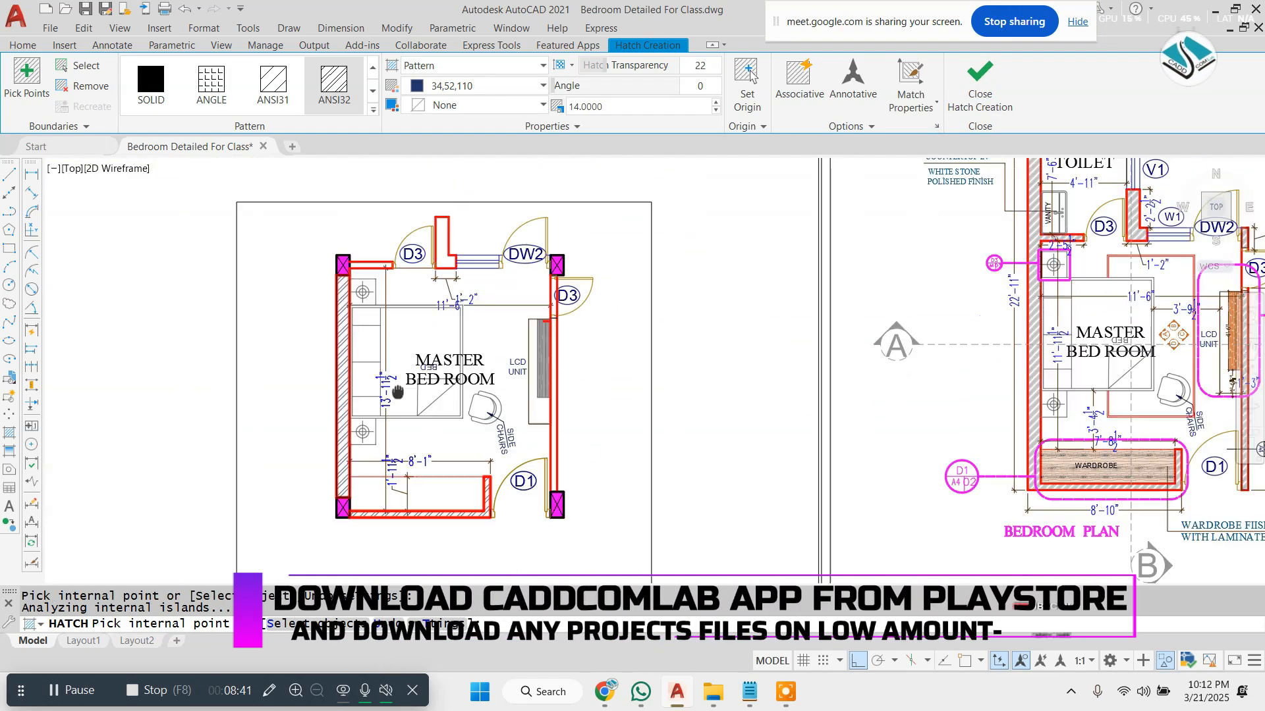
scroll(499, 279, "up", 4)
scroll(498, 279, "down", 2)
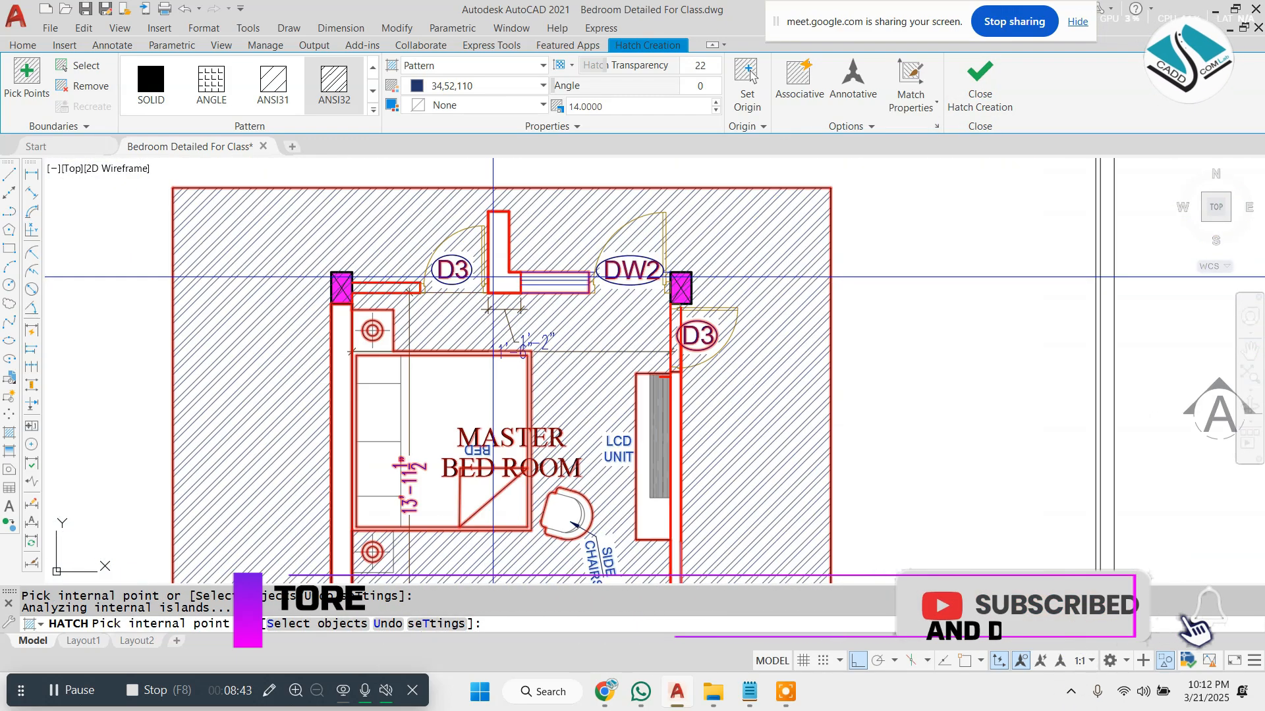
key("Escape")
left_click(757, 231)
key("Delete")
key("Escape")
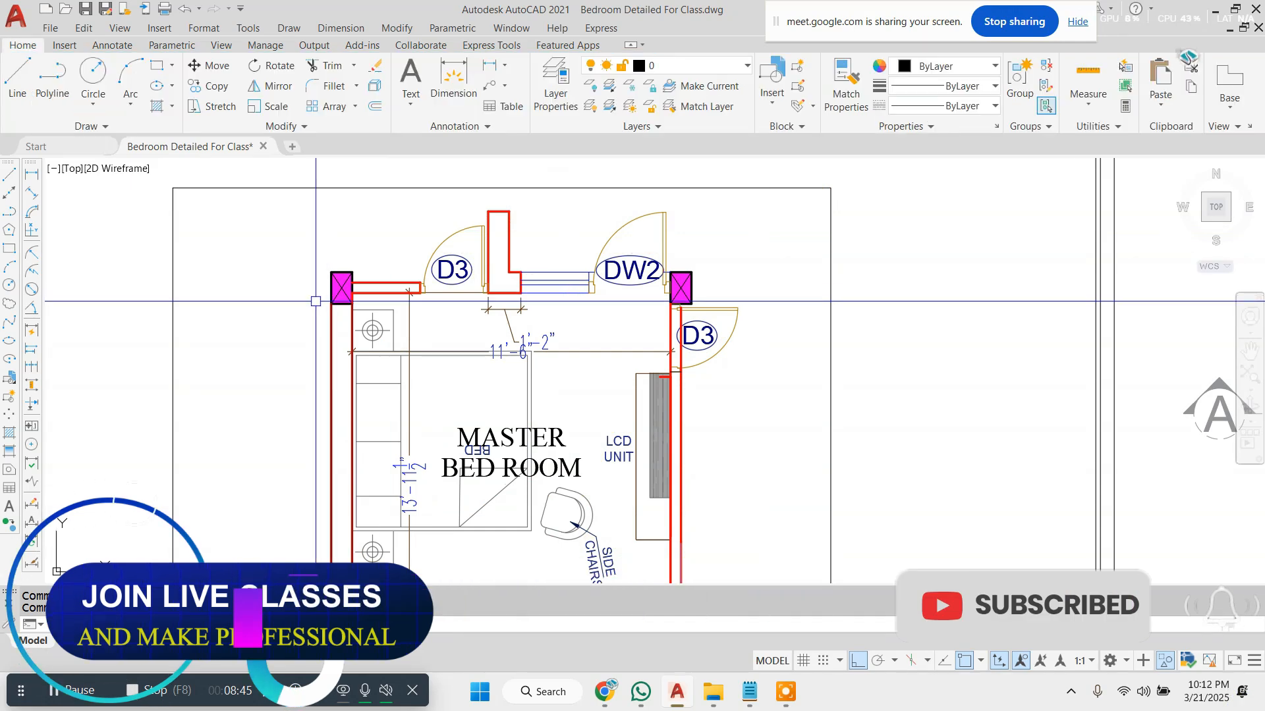
- Erase the corner column beside the short wall at door D3, then undo the erase
scroll(344, 288, "up", 8)
left_click(379, 218)
key("Delete")
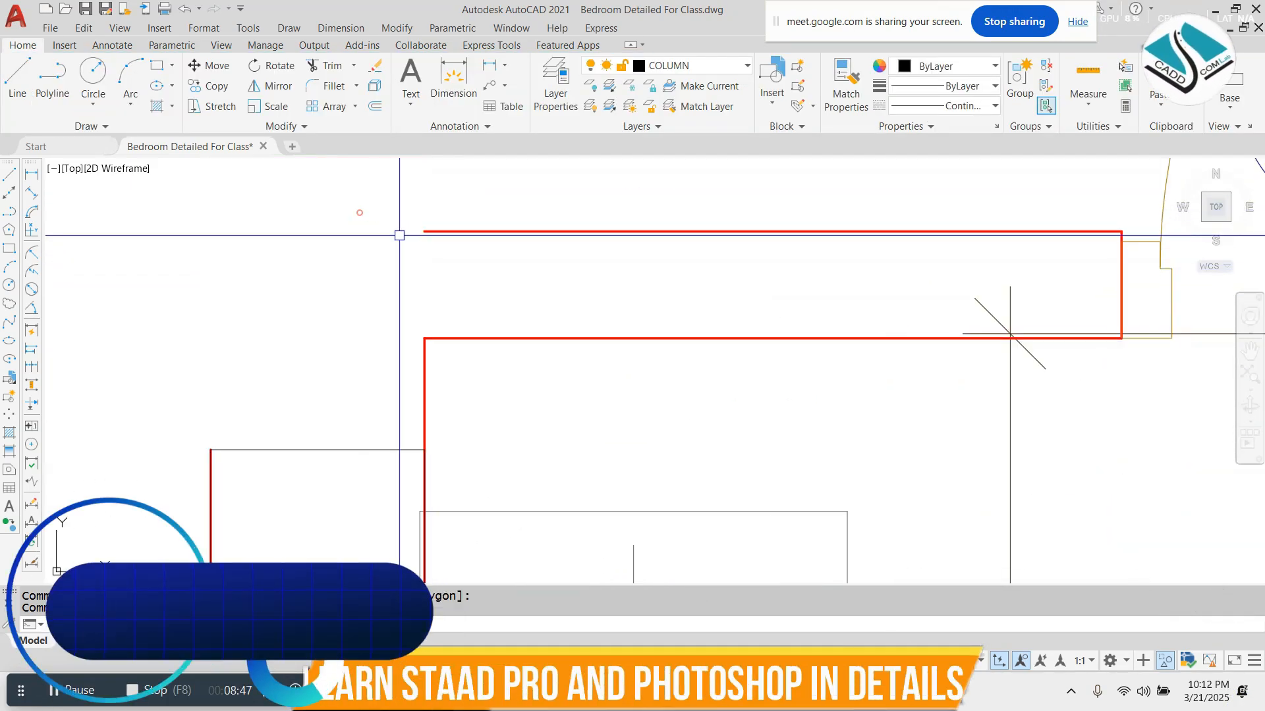
key("ctrl+z")
- Close the short wall beside door D3 with a line along the column face
type("l")
key("Return")
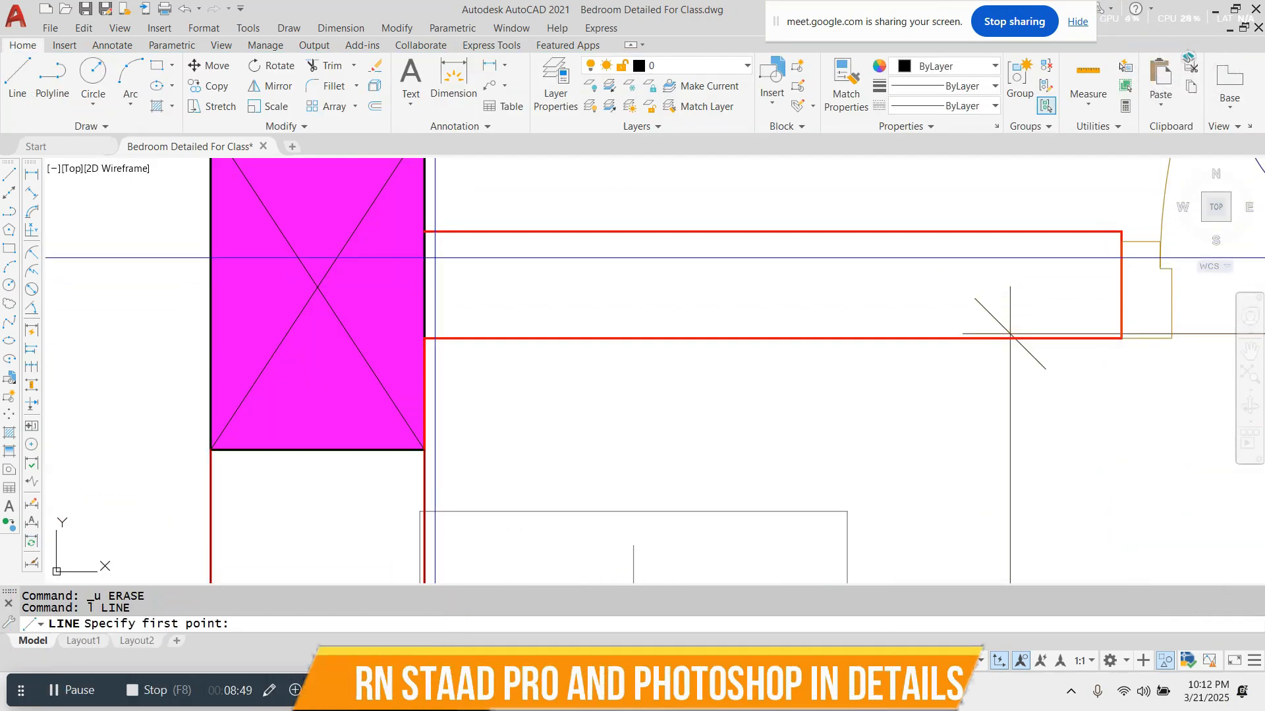
left_click(423, 338)
key("Escape")
scroll(421, 336, "down", 5)
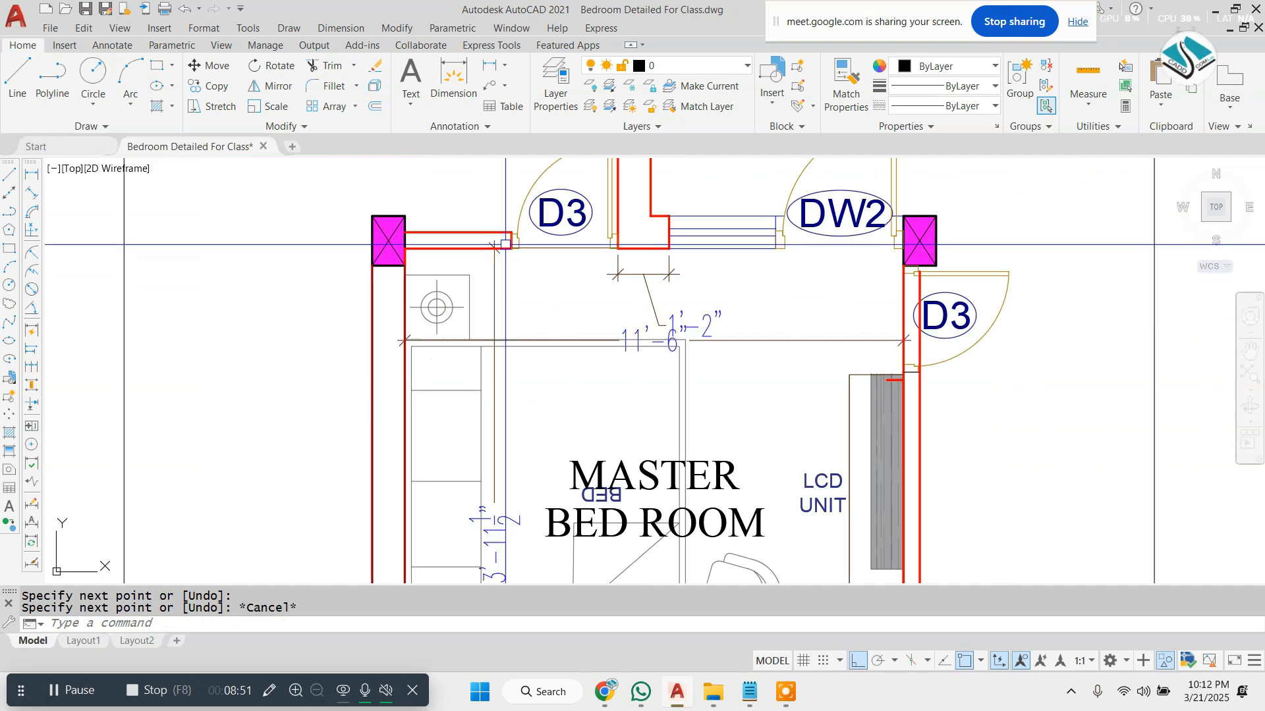
type("rec")
key("Return")
scroll(721, 319, "up", 3)
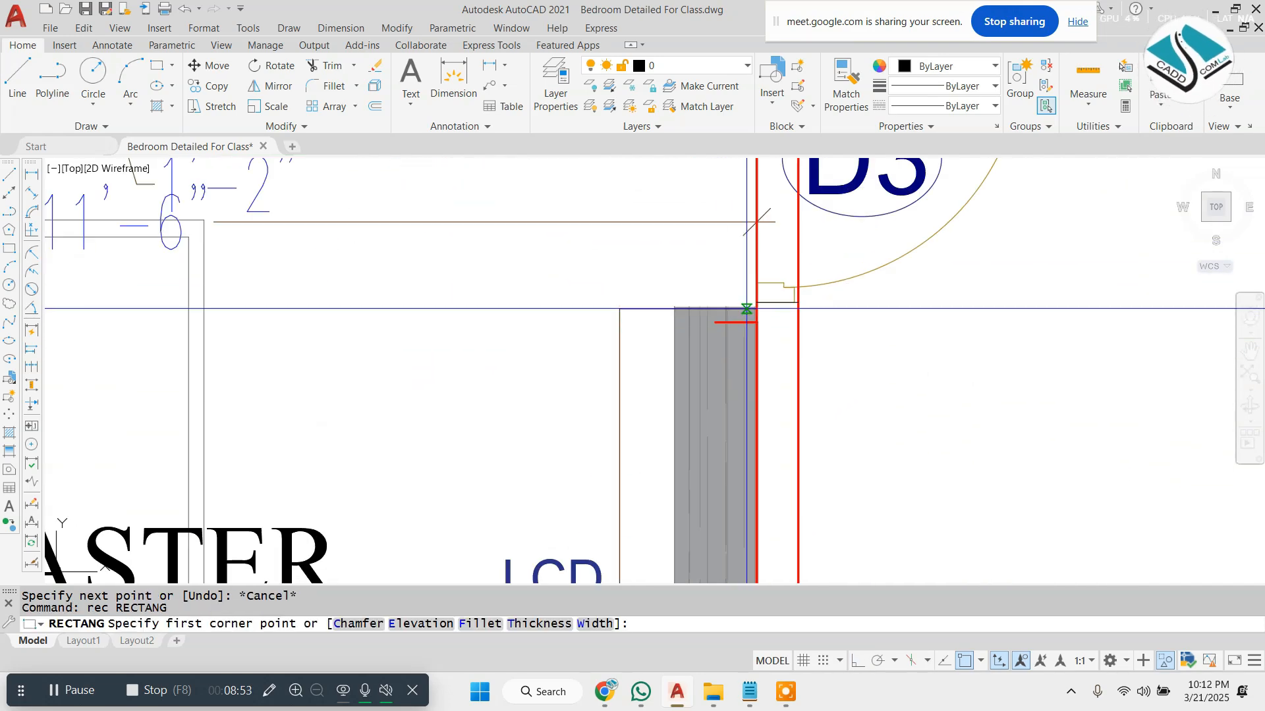
left_click(757, 294)
scroll(757, 294, "down", 3)
scroll(733, 291, "up", 5)
key("Escape")
- Draw a rectangle over the wall behind the LCD unit, from the jamb of door D3 down to the column beside door D1
key("Return")
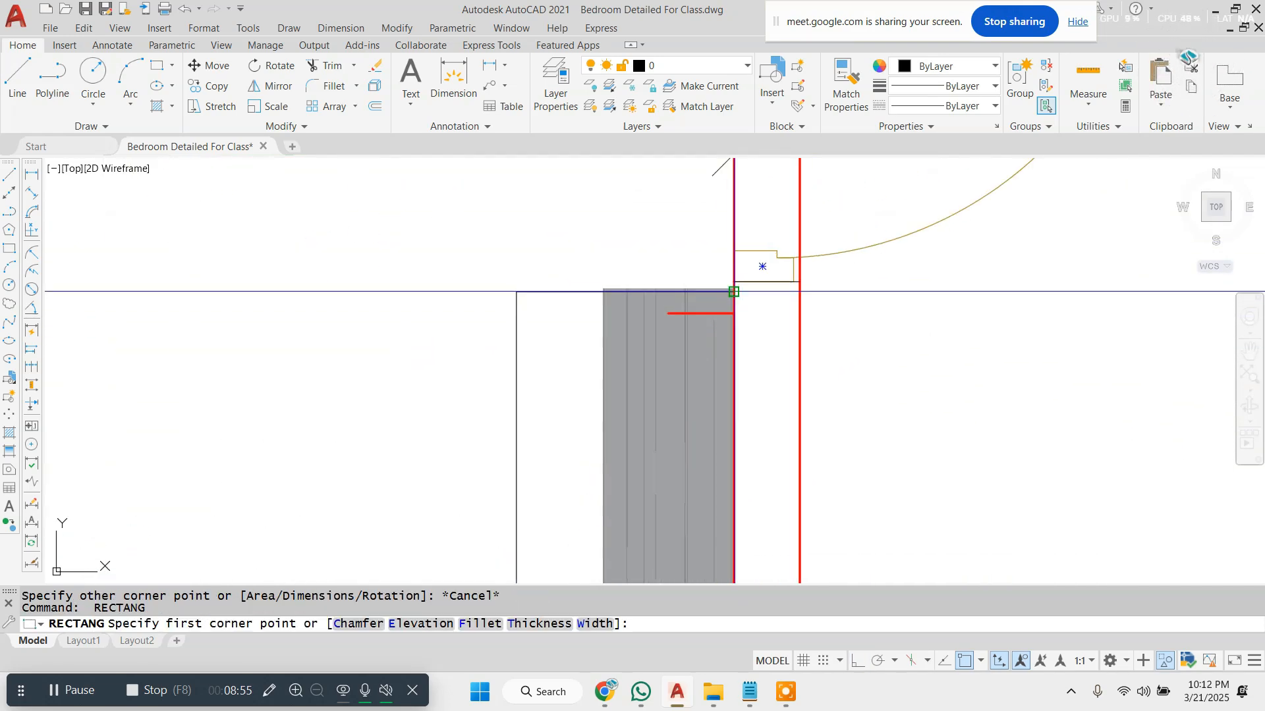
left_click(734, 282)
scroll(733, 282, "down", 5)
middle_click_drag(697, 417, 654, 223)
middle_click_drag(658, 505, 687, 417)
scroll(708, 488, "up", 5)
left_click(728, 475)
scroll(730, 473, "down", 6)
- Start an ANSI32 hatch at scale 14 using the long wall behind the bed and the short wall beside door D3 as boundary objects
type("h")
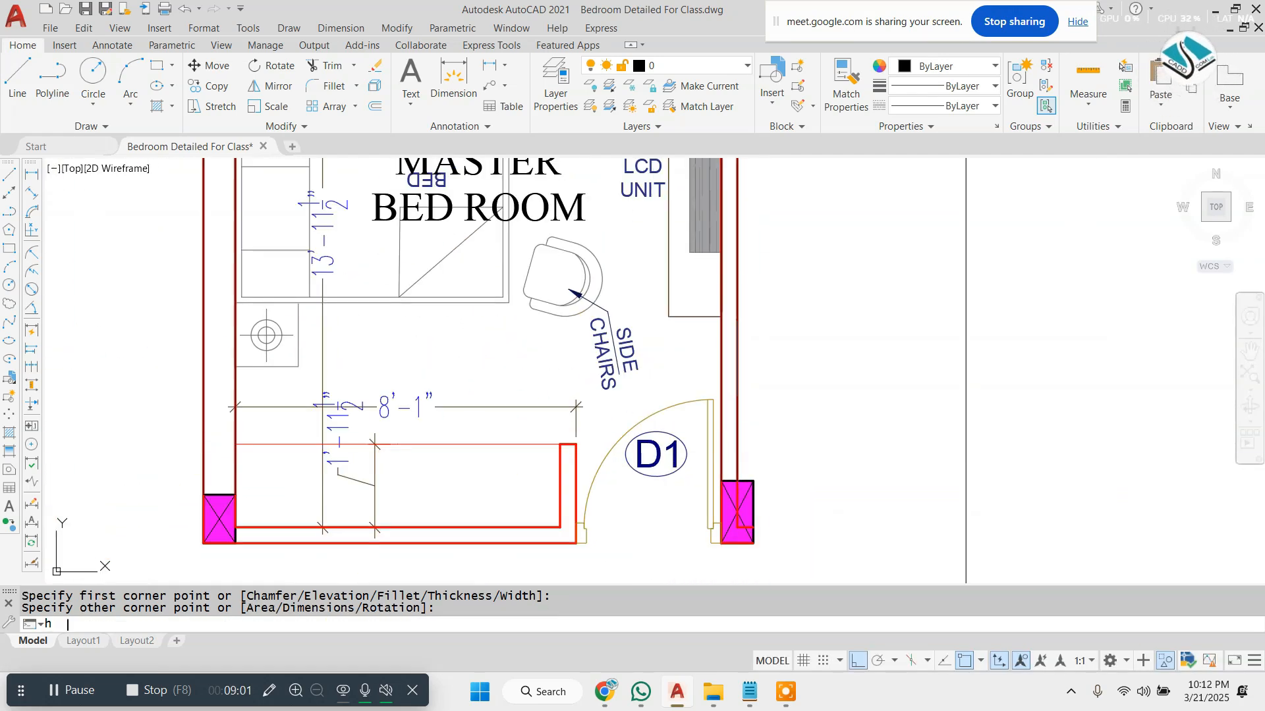
key("Return")
scroll(436, 580, "down", 2)
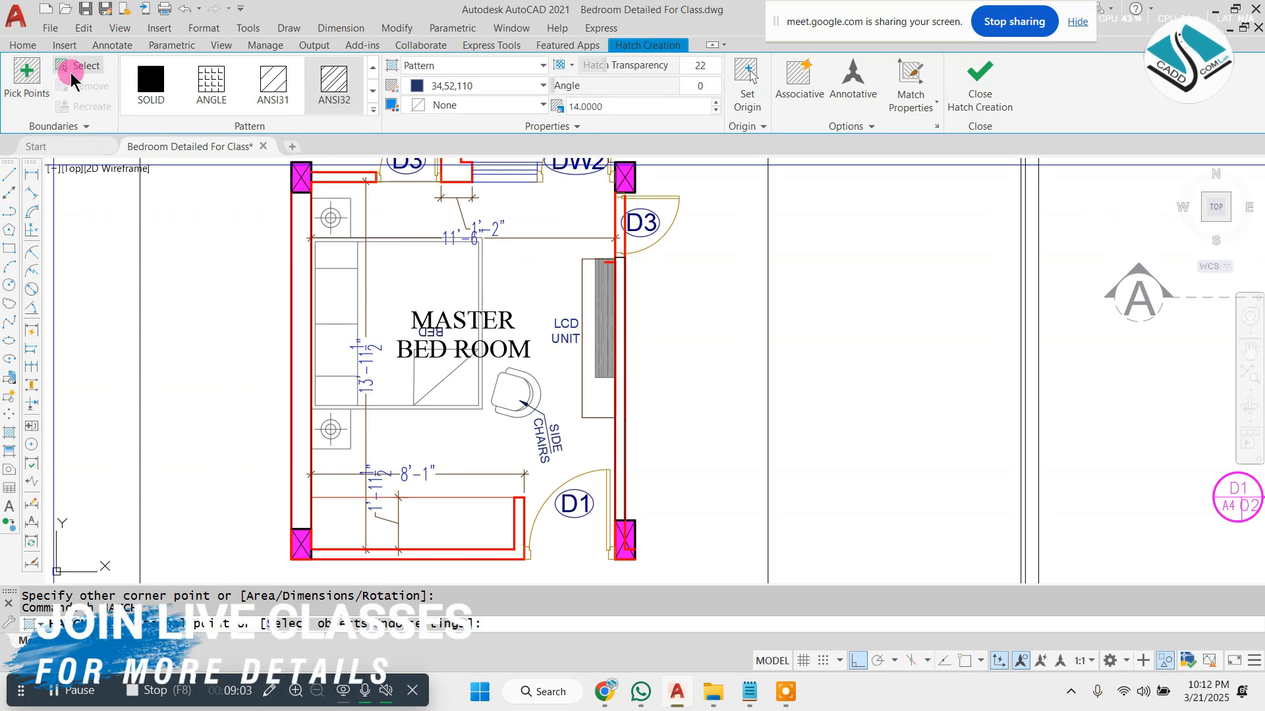
left_click(350, 170)
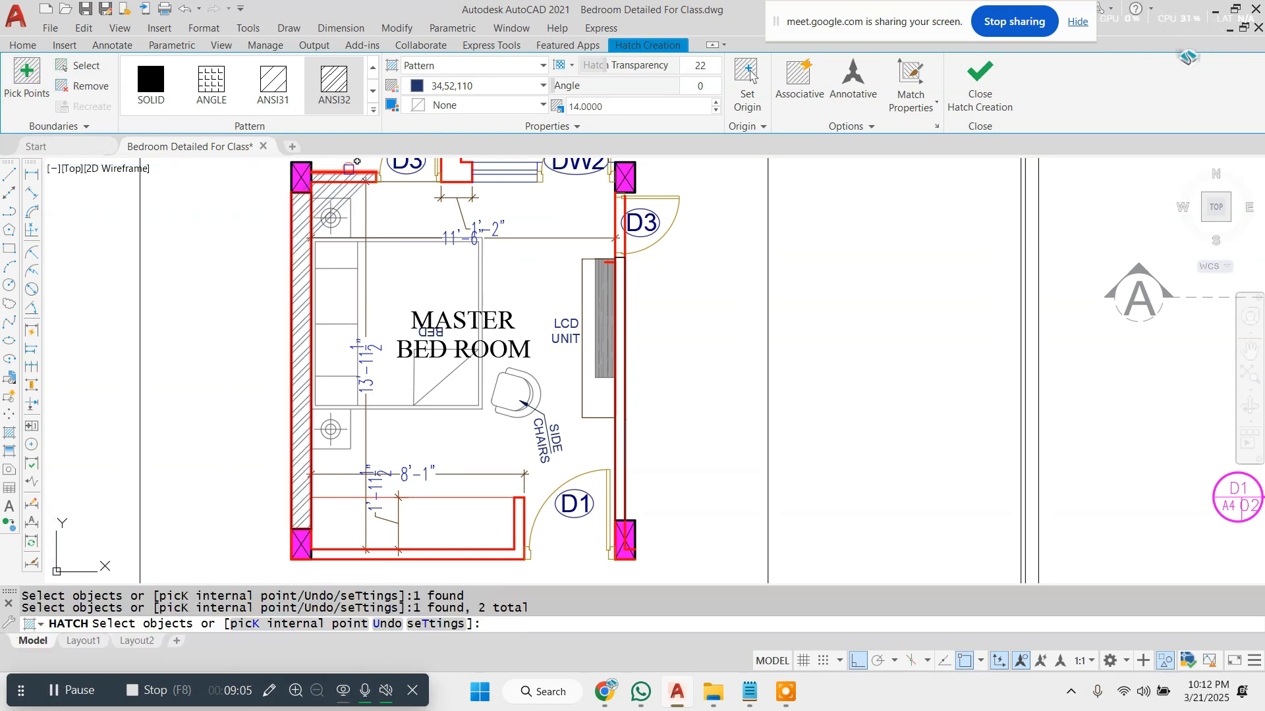
scroll(323, 172, "up", 5)
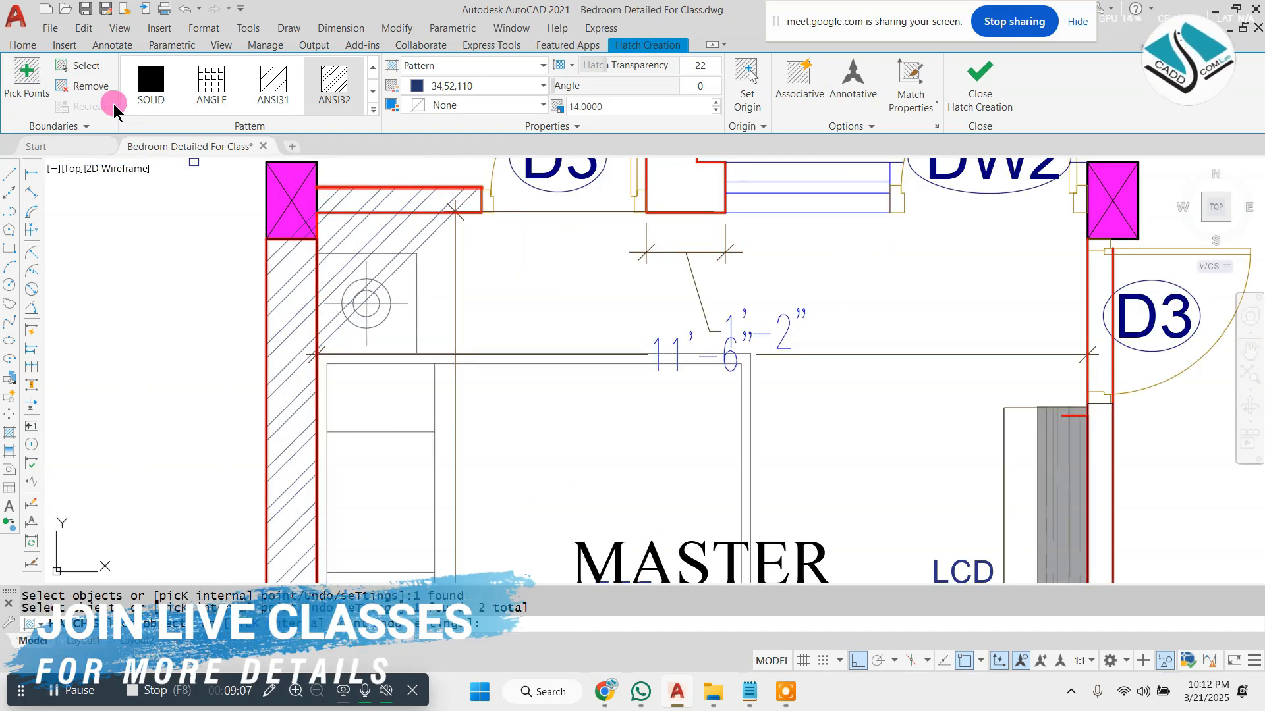